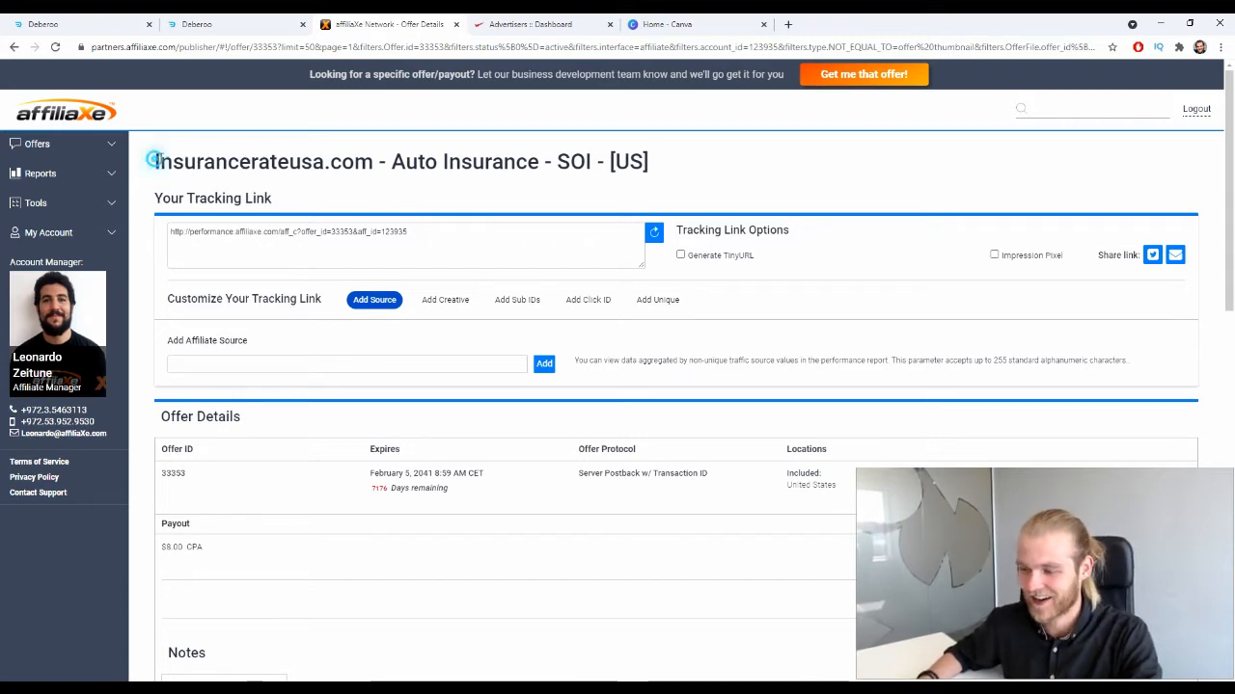
- Review the Auto Insurance offer's details and promotion restrictions, and open the preview of its landing page
left_click_drag(146, 162, 326, 162)
left_click(357, 158)
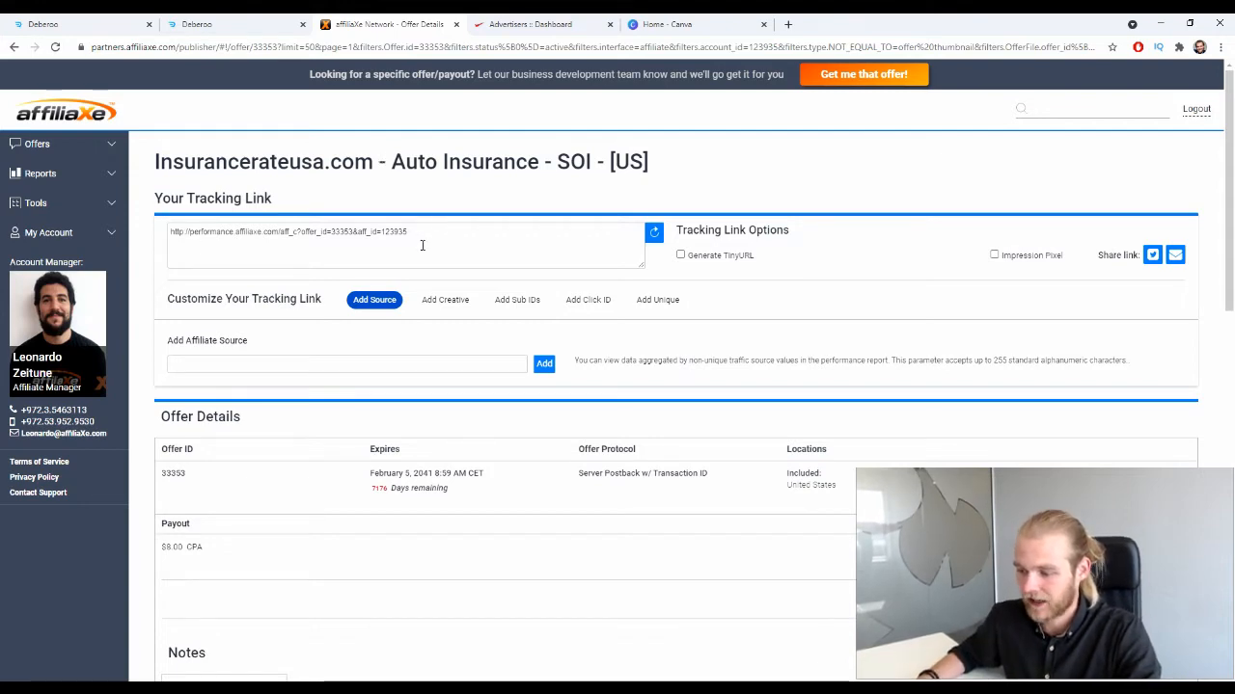
scroll(350, 473, "down", 6)
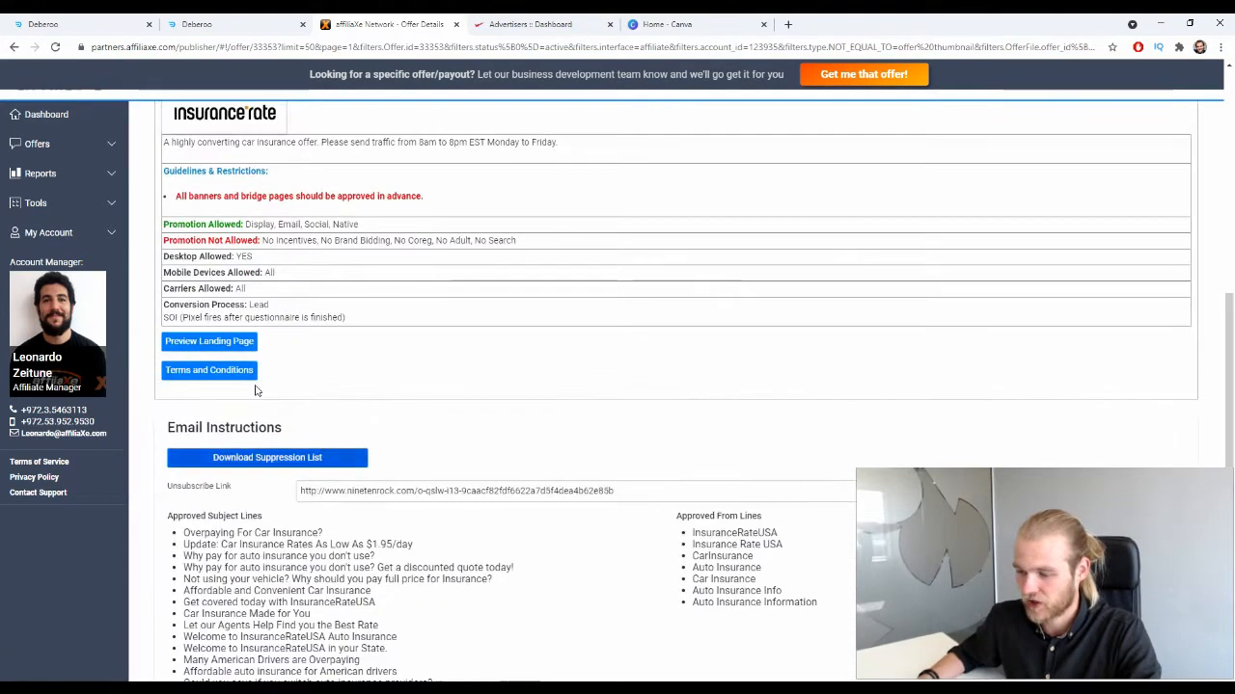
left_click(209, 341)
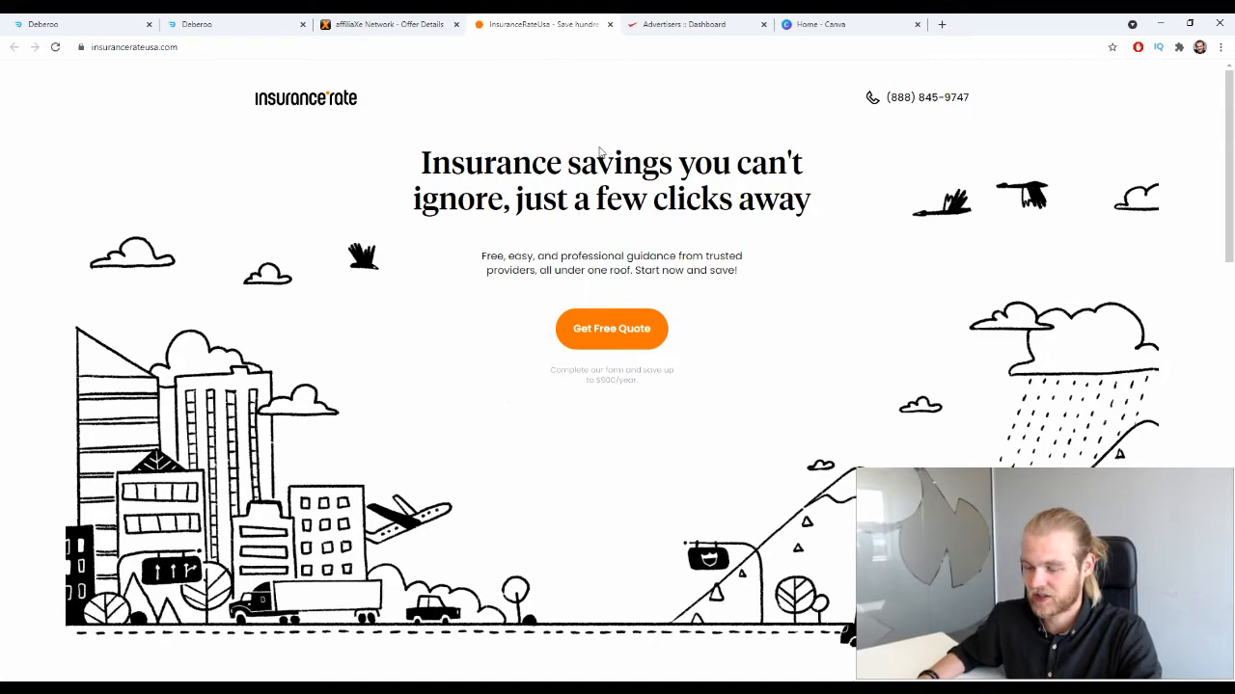
- Request a free quote on the landing page and go through its questionnaire with BMW as make, up to the vehicle trim question
scroll(531, 289, "down", 2)
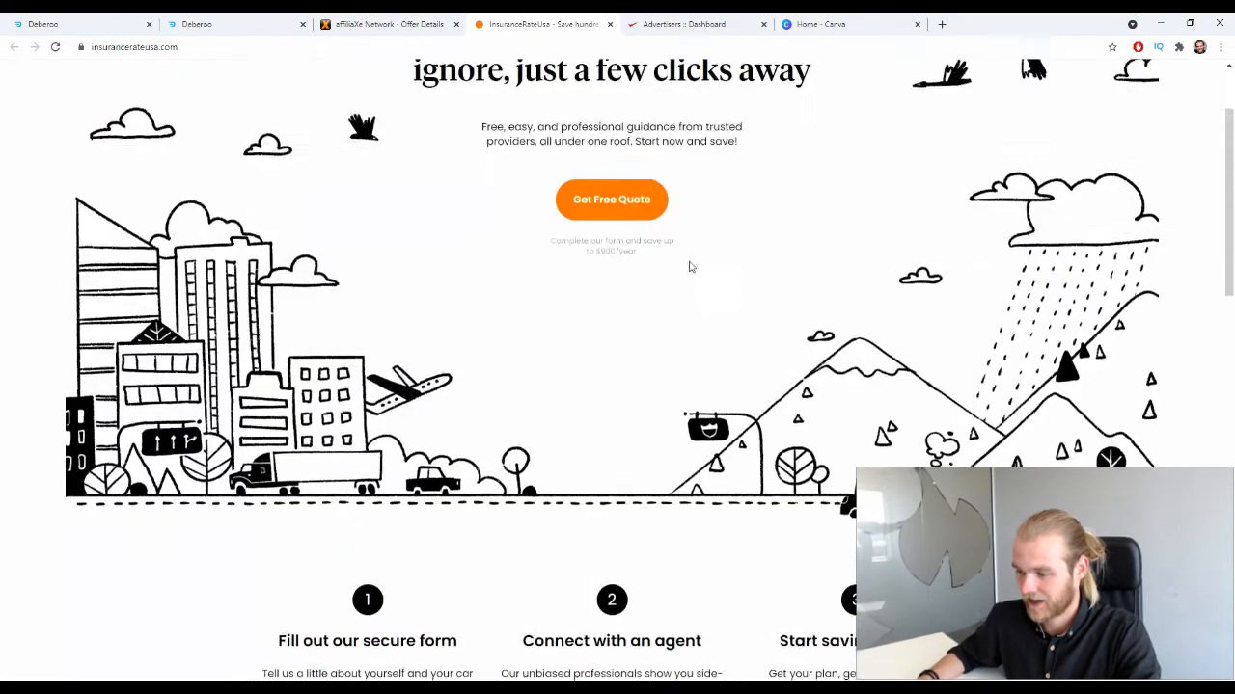
left_click(612, 198)
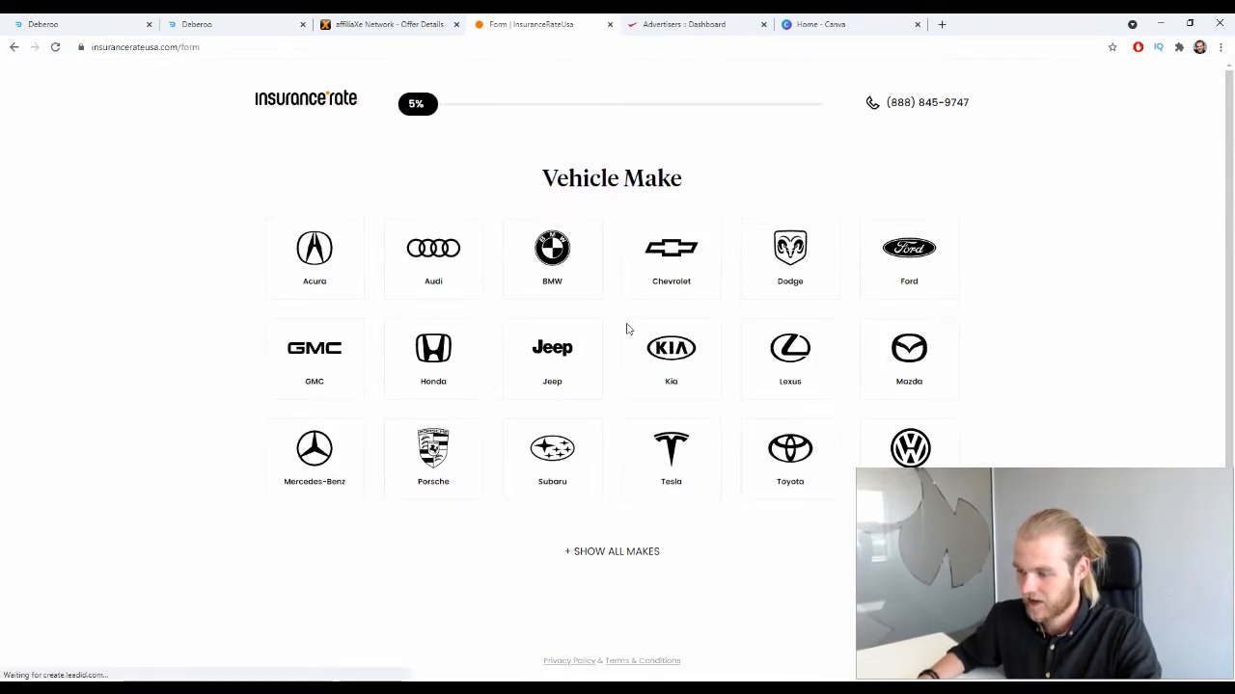
left_click(582, 248)
left_click(485, 340)
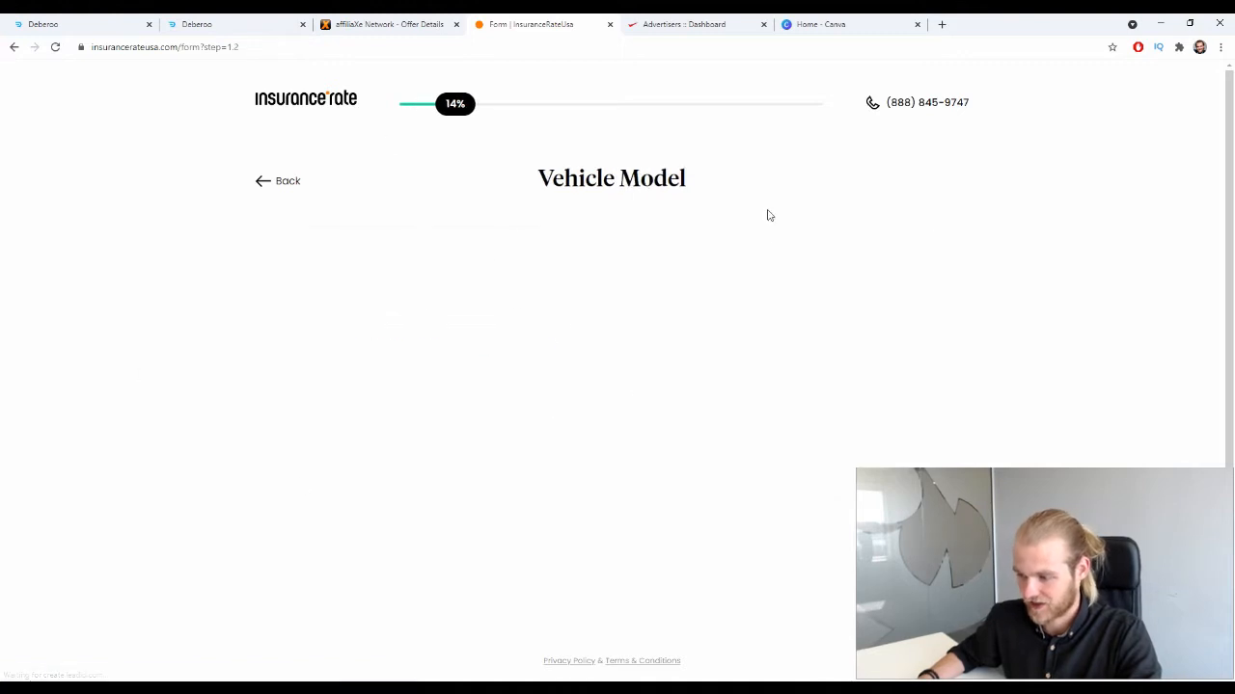
left_click(705, 347)
double_click(651, 353)
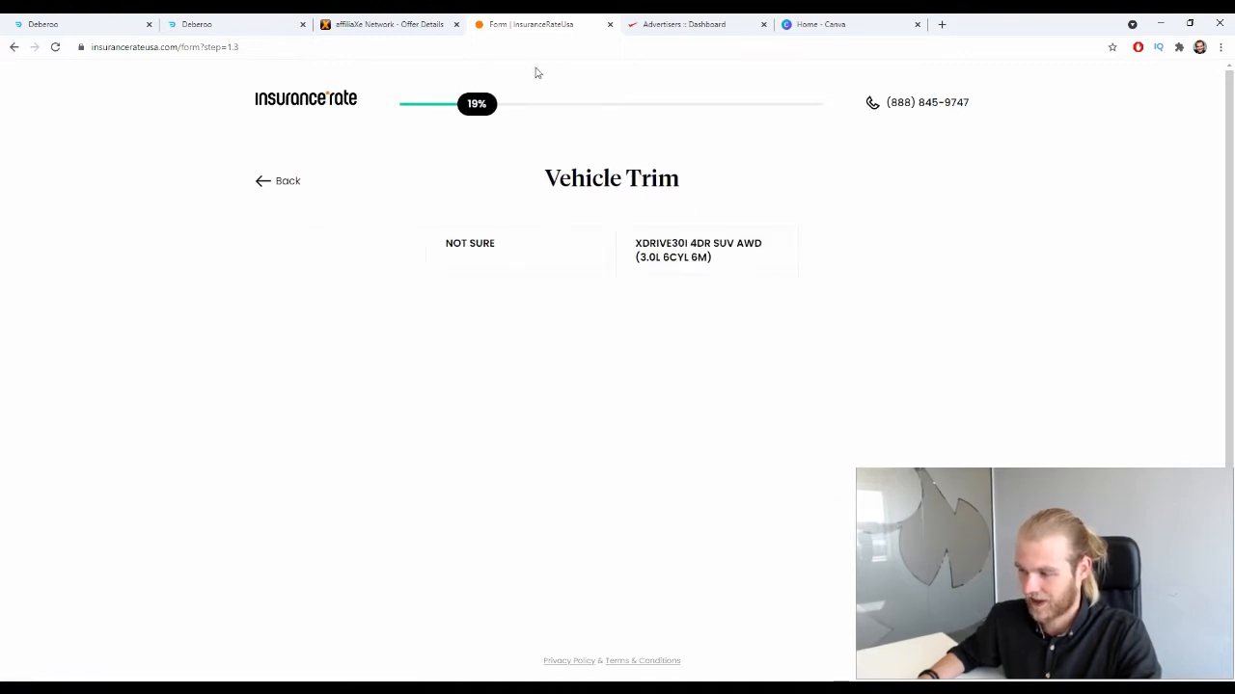
- Leave the quote form by closing the landing page preview, and return to the start of the offer details
left_click(608, 25)
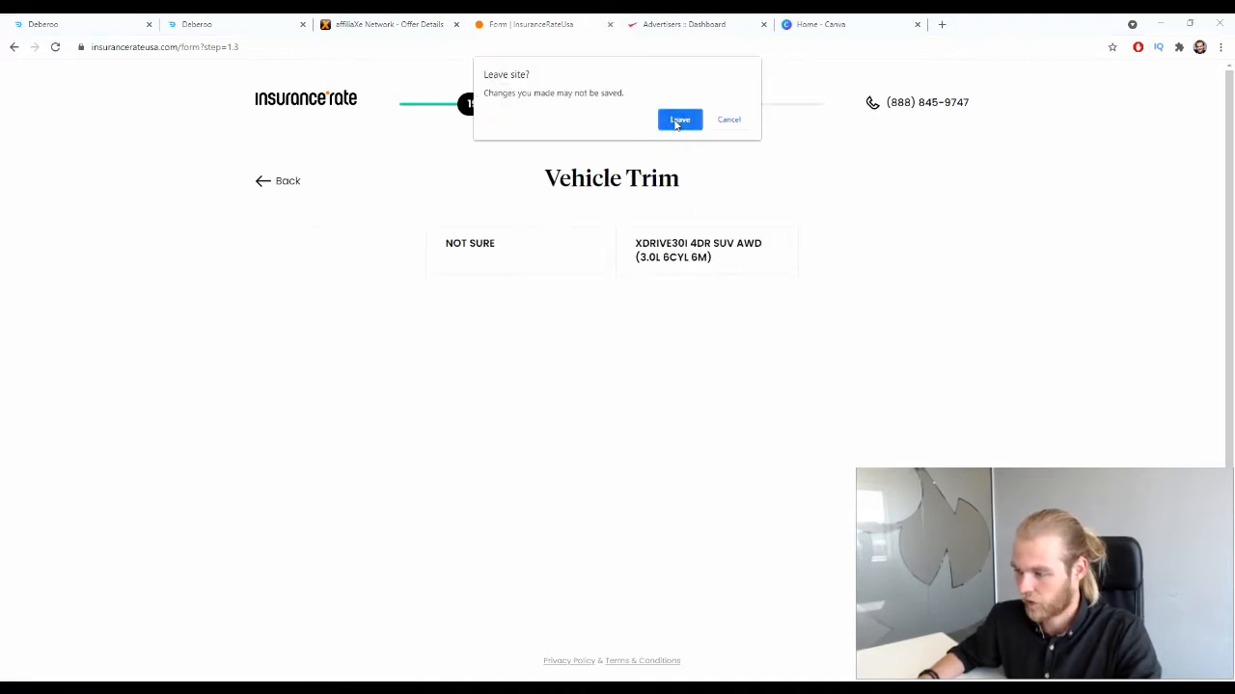
left_click(681, 120)
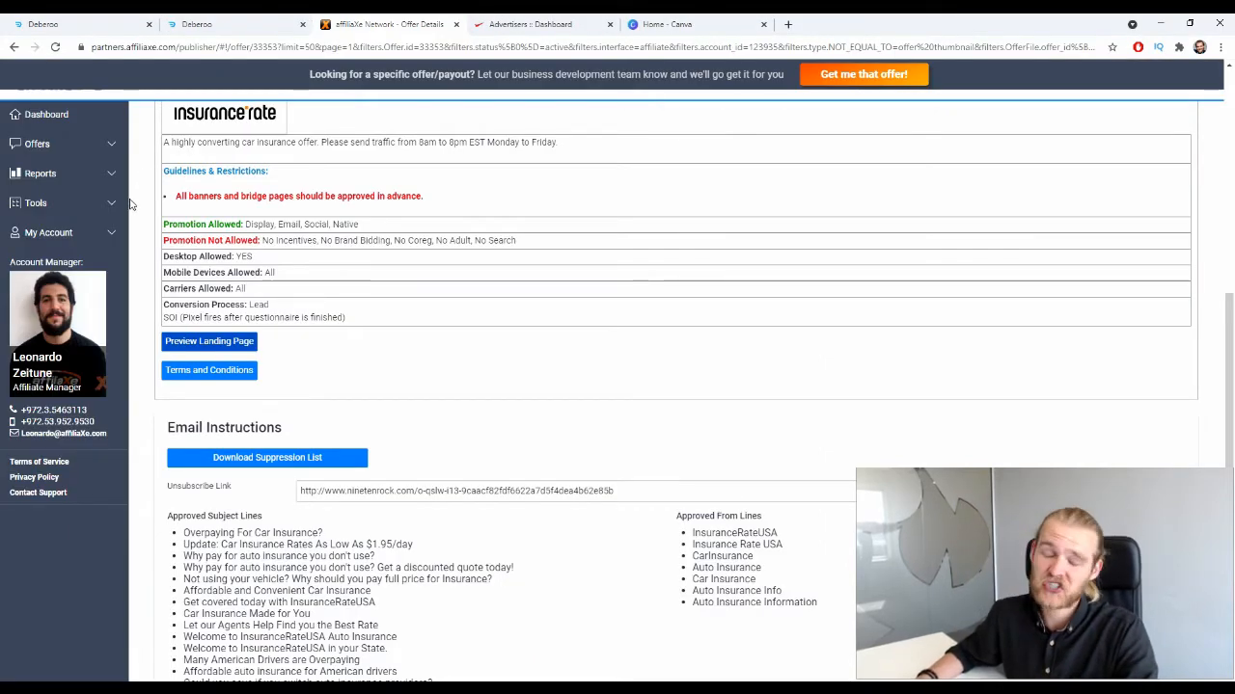
scroll(303, 289, "up", 8)
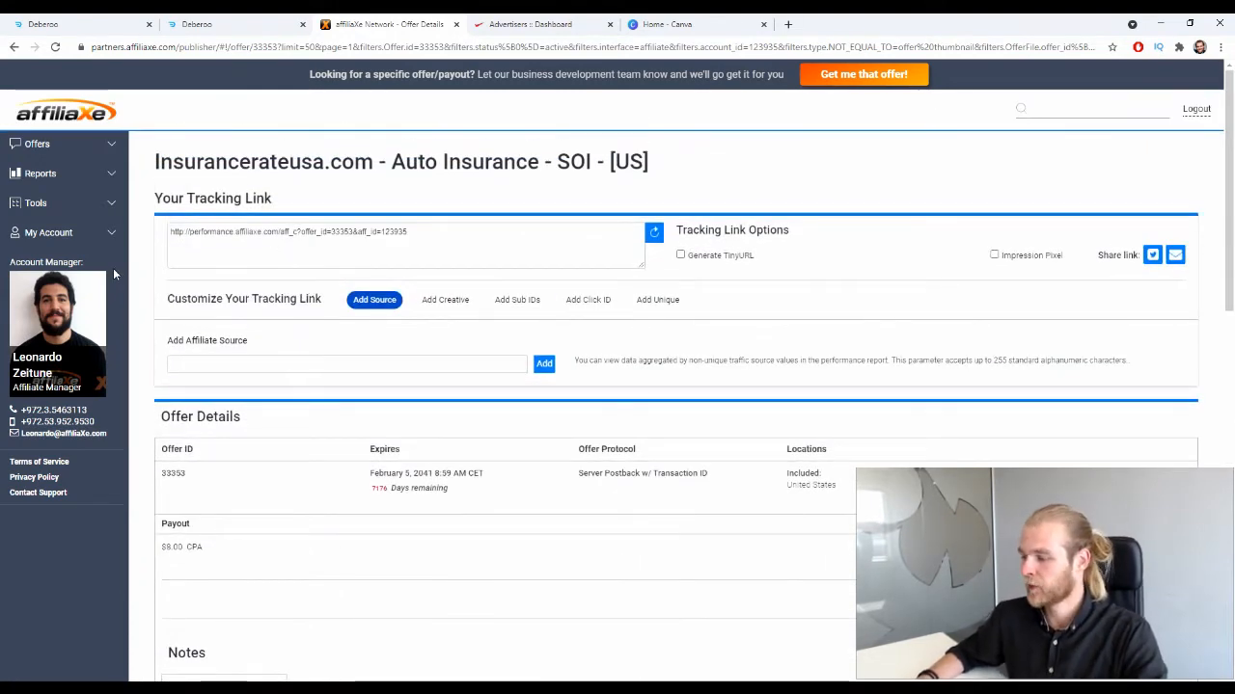
- Switch to the Deberoo tracker and find affiliaXe in the list of affiliate networks
left_click(107, 20)
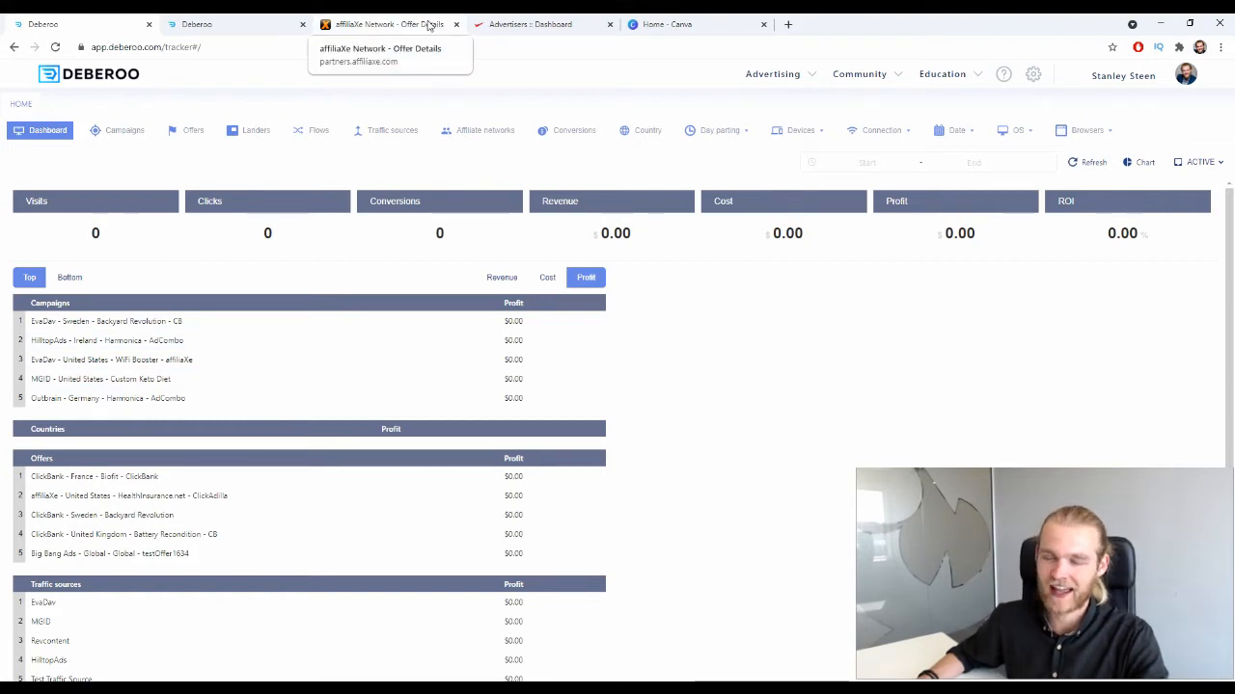
left_click(477, 135)
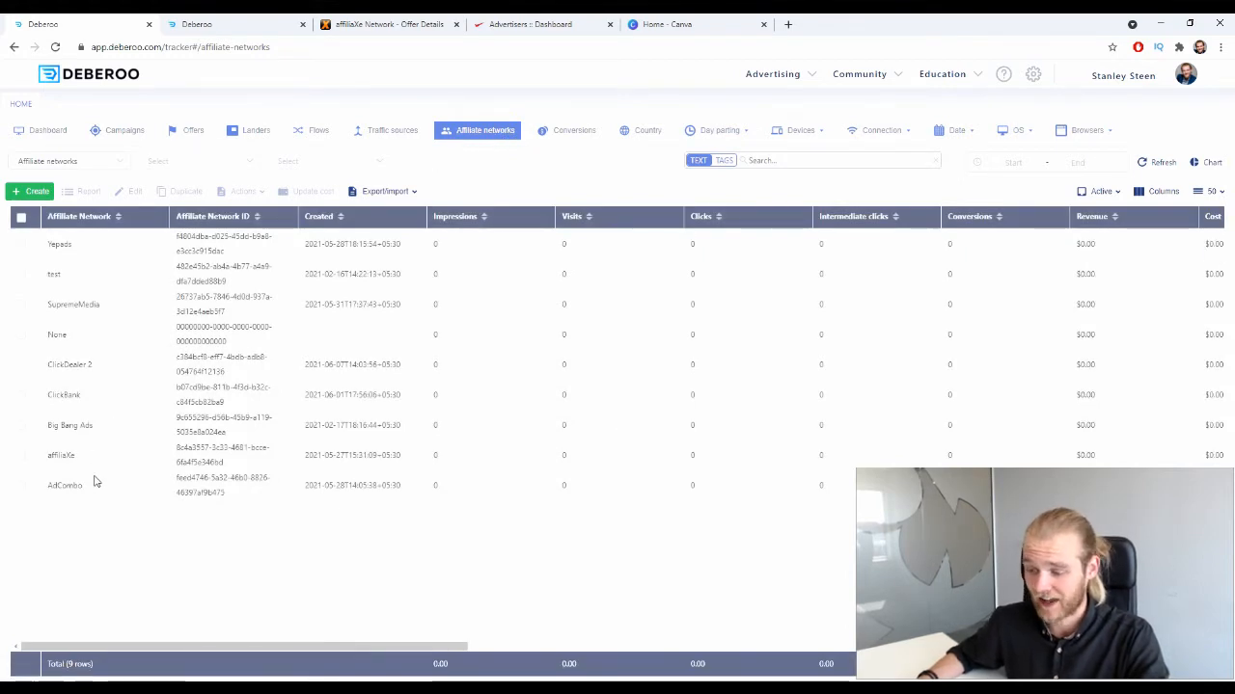
double_click(71, 455)
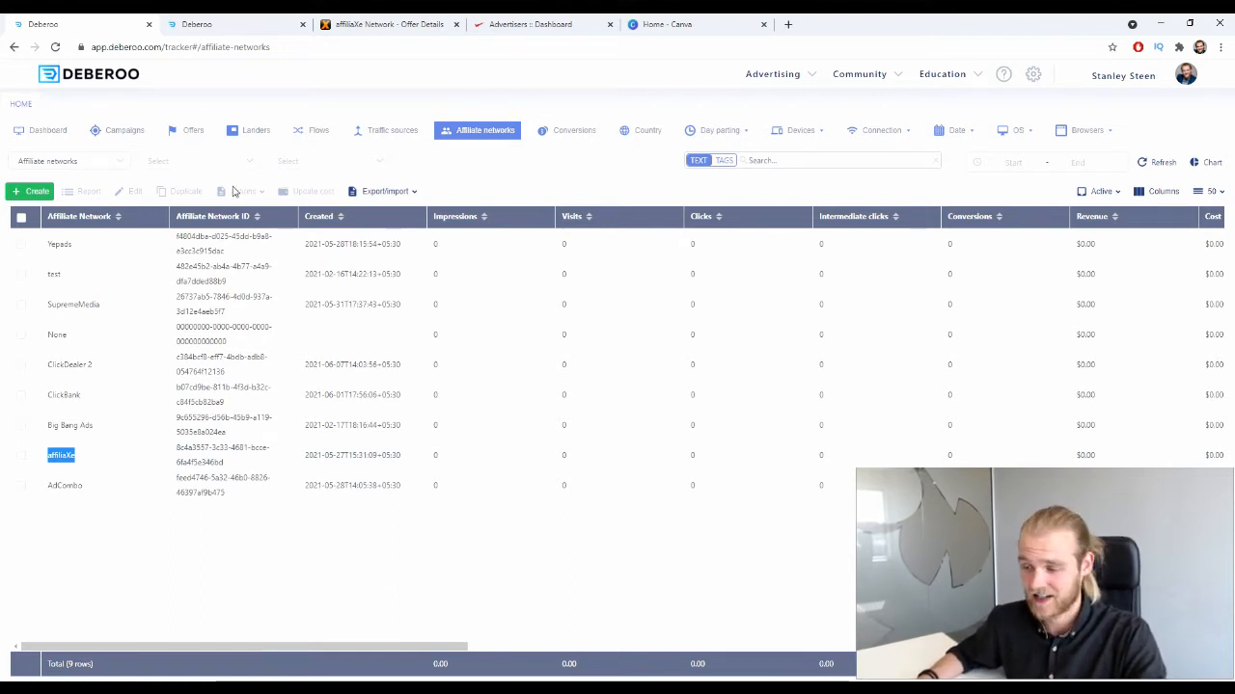
- Open the affiliaXe template for a new affiliate network, check its parameters and postback settings, and close it without adding it
left_click(29, 191)
left_click(46, 218)
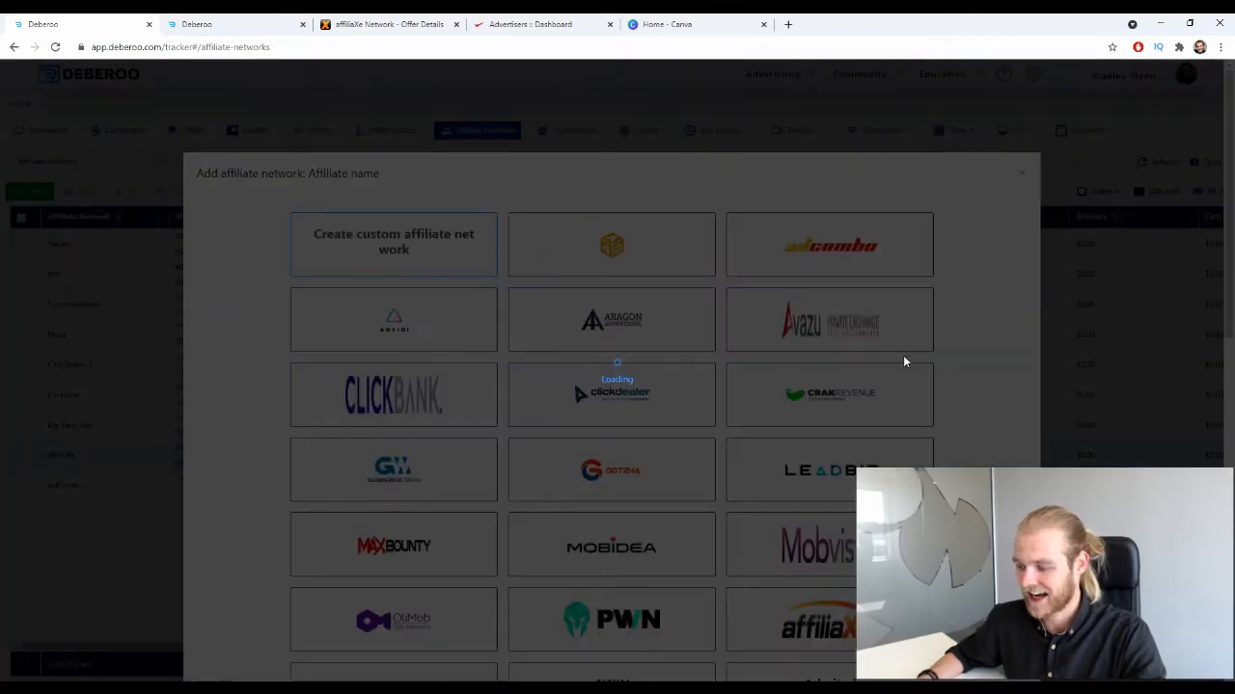
scroll(789, 452, "down", 2)
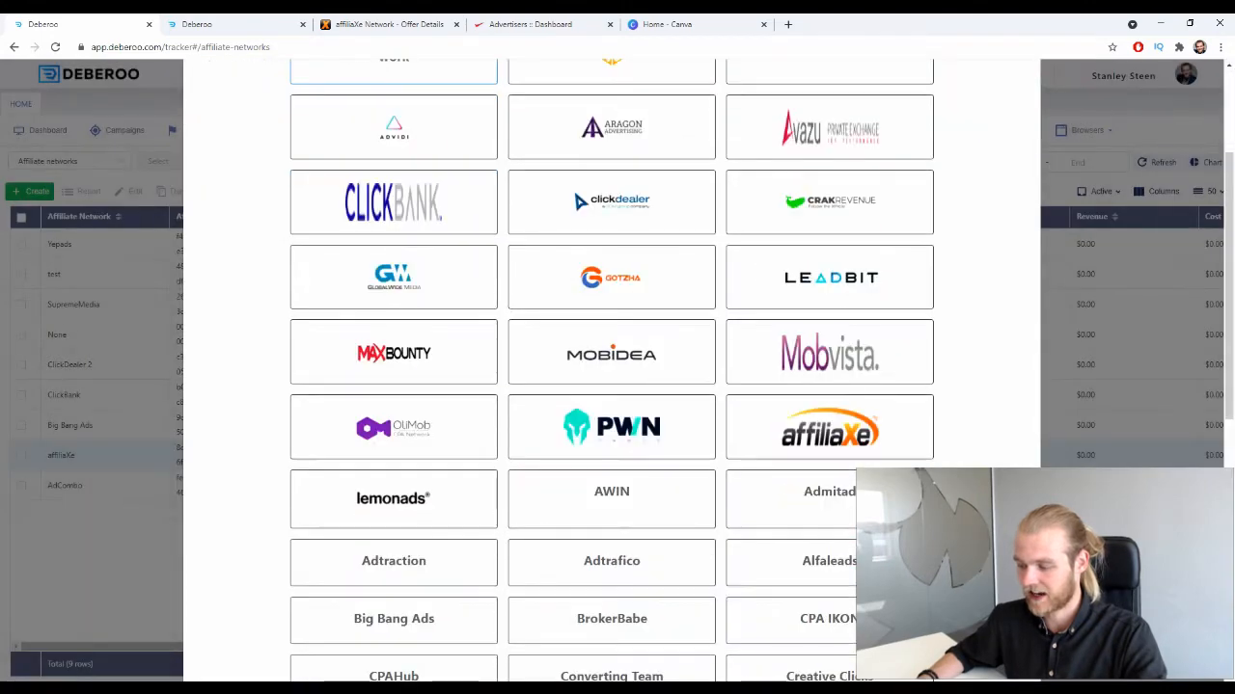
left_click(789, 452)
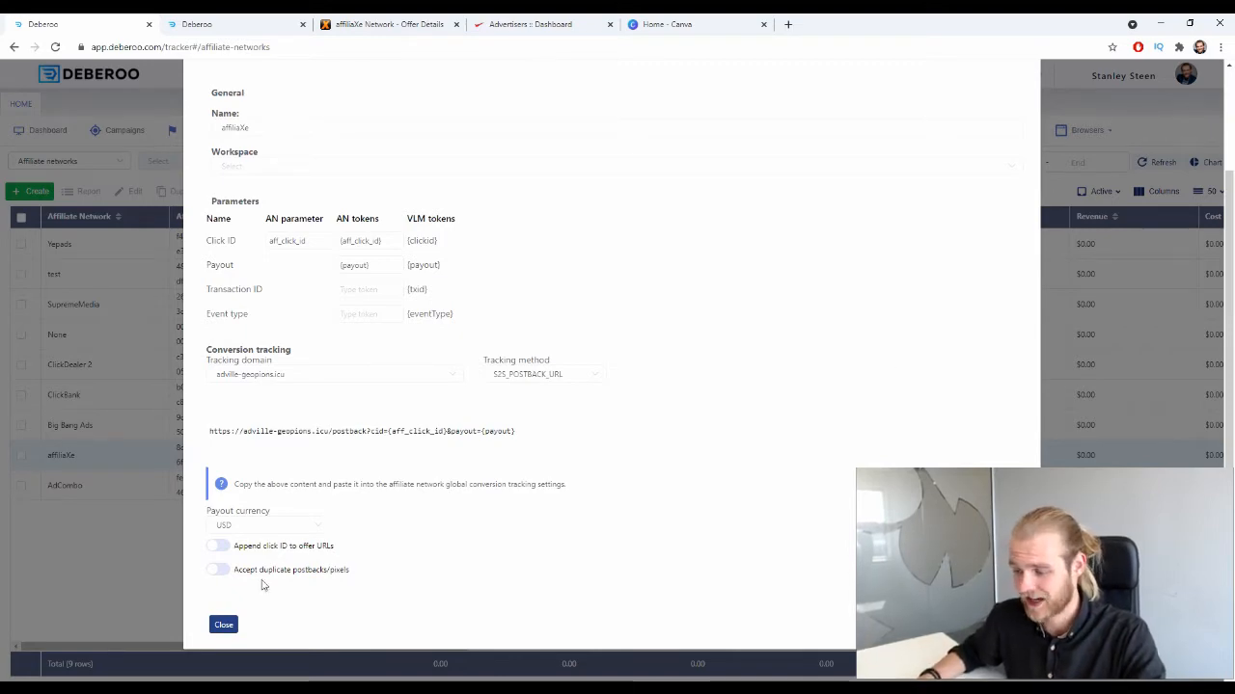
left_click(223, 625)
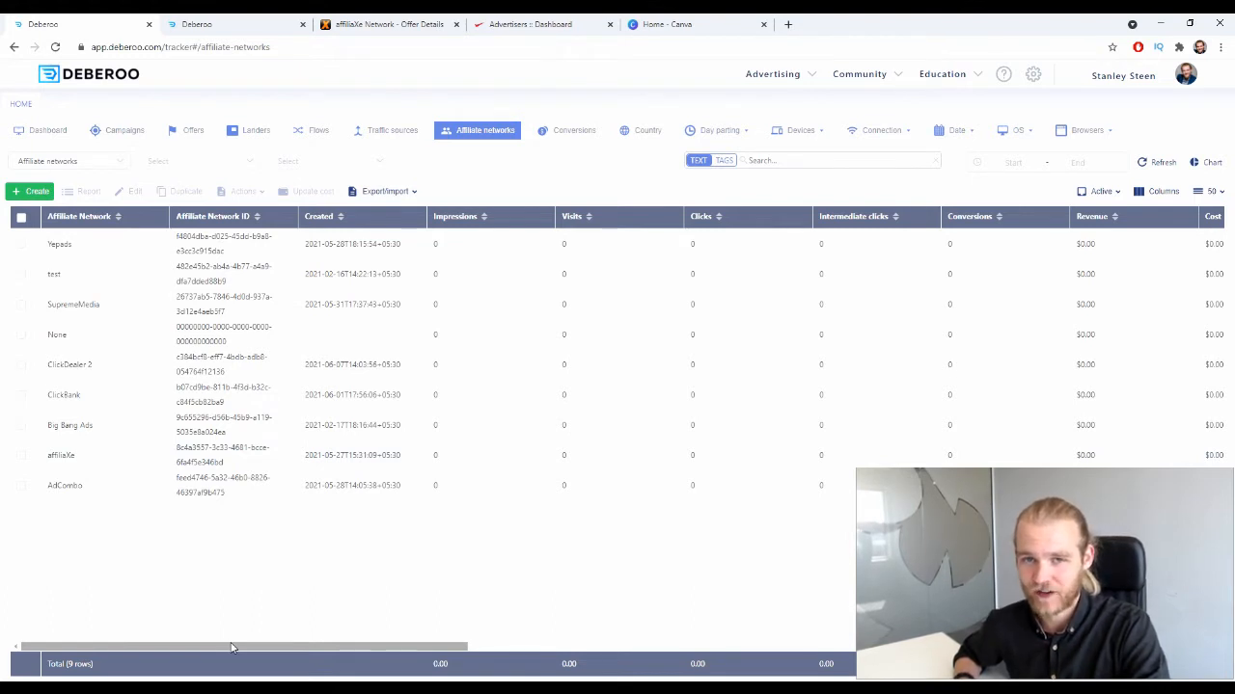
- Find MGID among the existing traffic sources and open the MGID template for a new traffic source
left_click(417, 133)
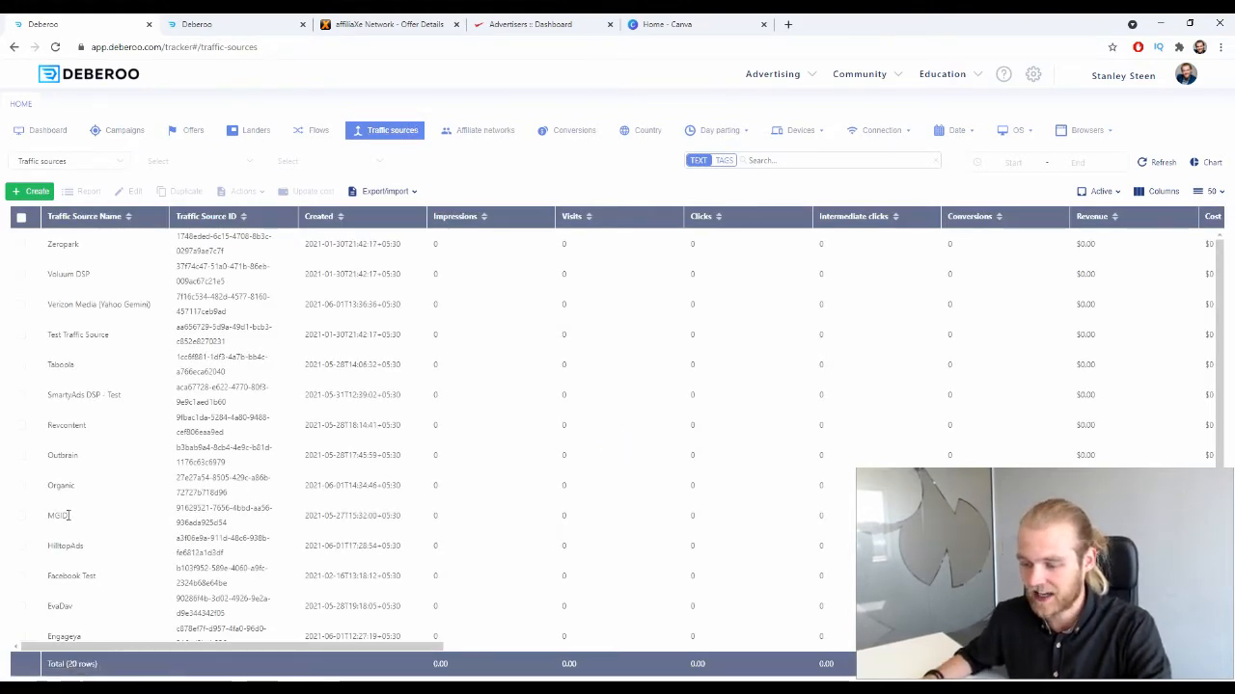
double_click(58, 515)
left_click(31, 191)
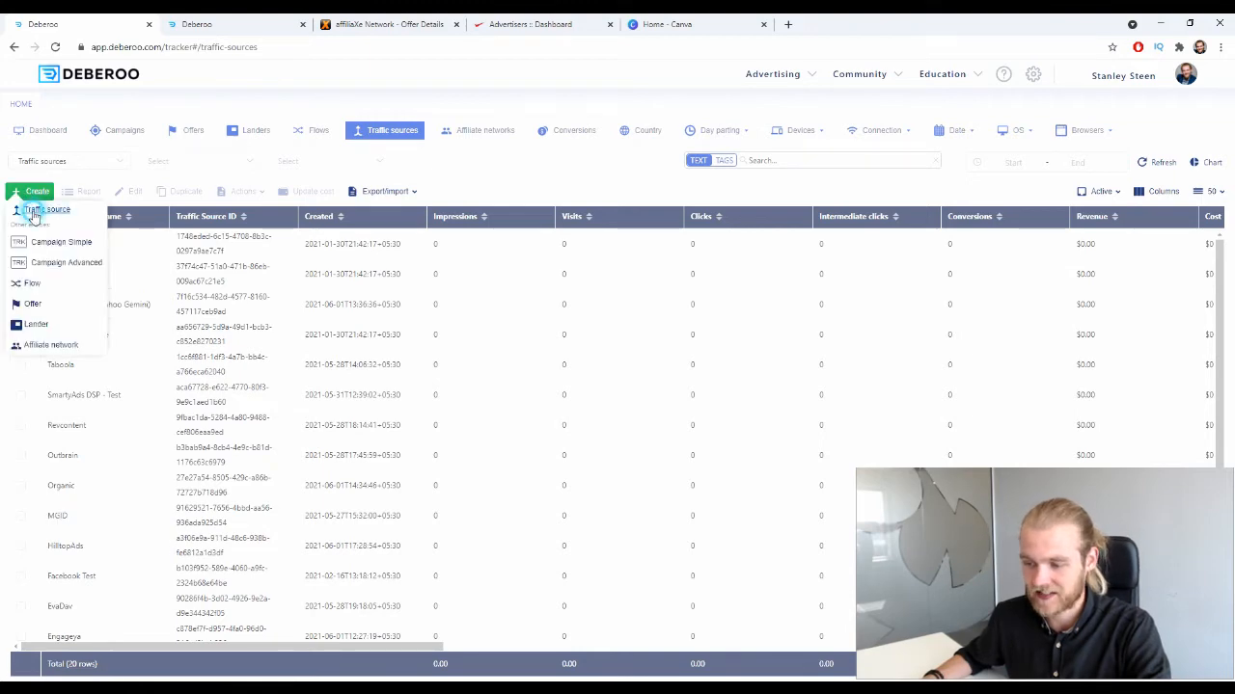
left_click(33, 206)
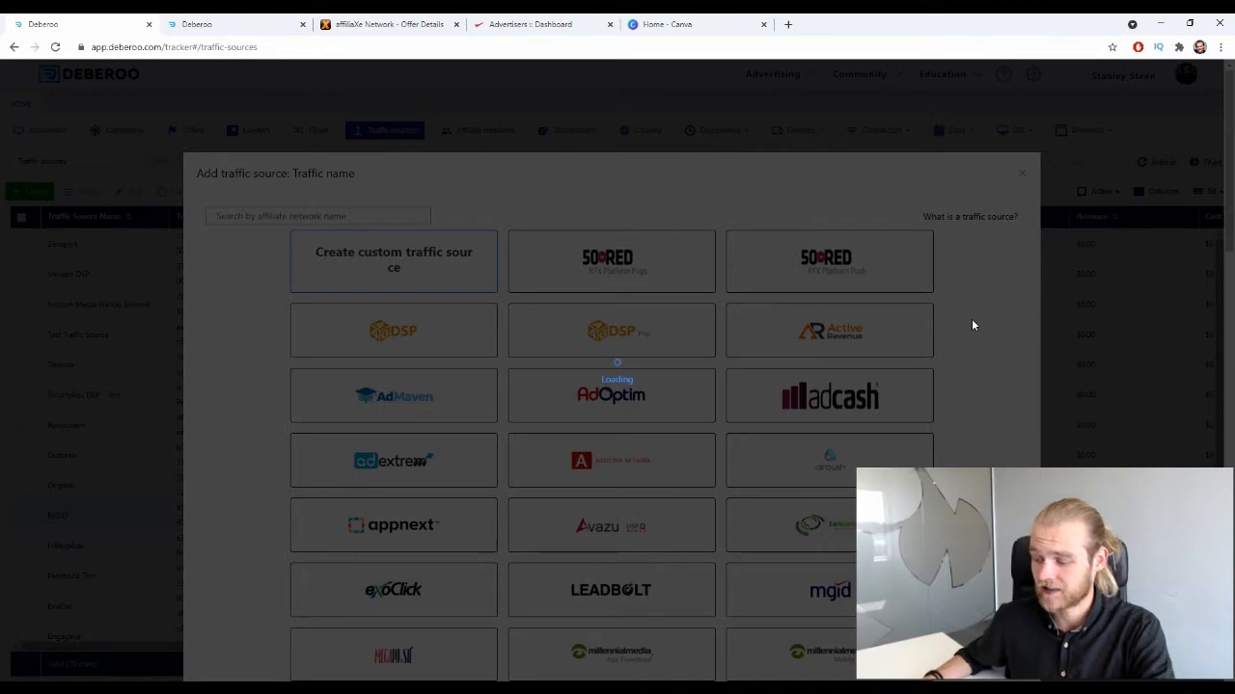
scroll(917, 410, "down", 20)
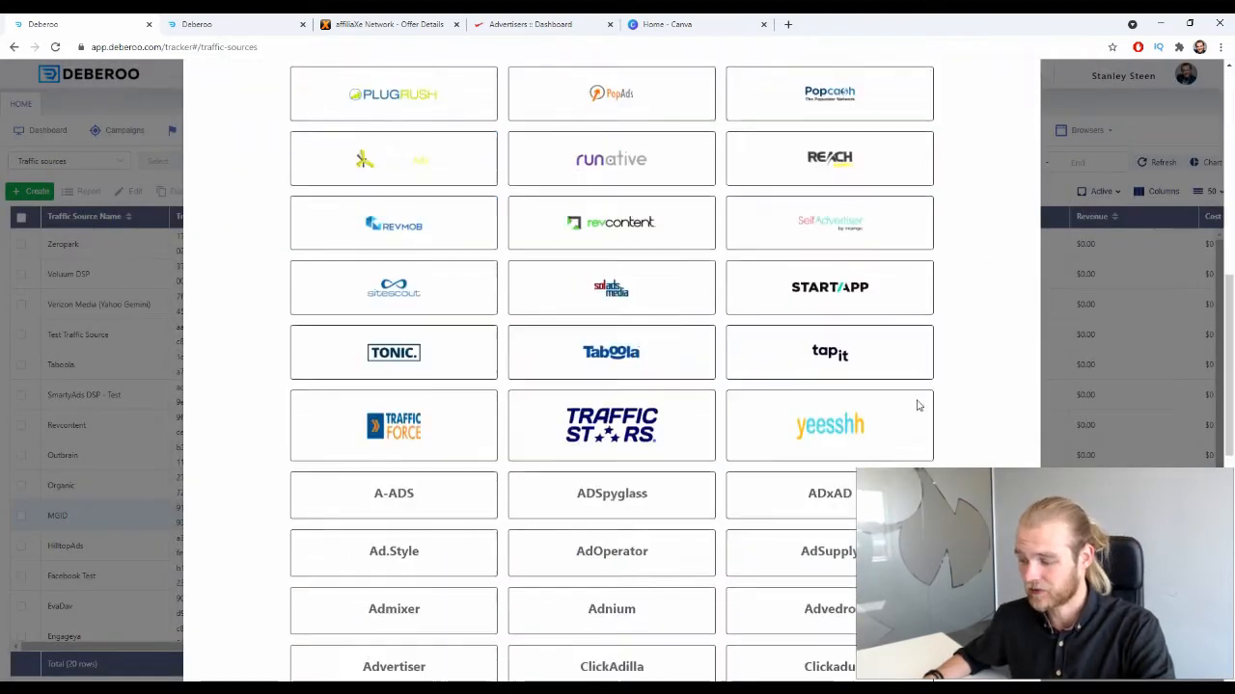
left_click(752, 487)
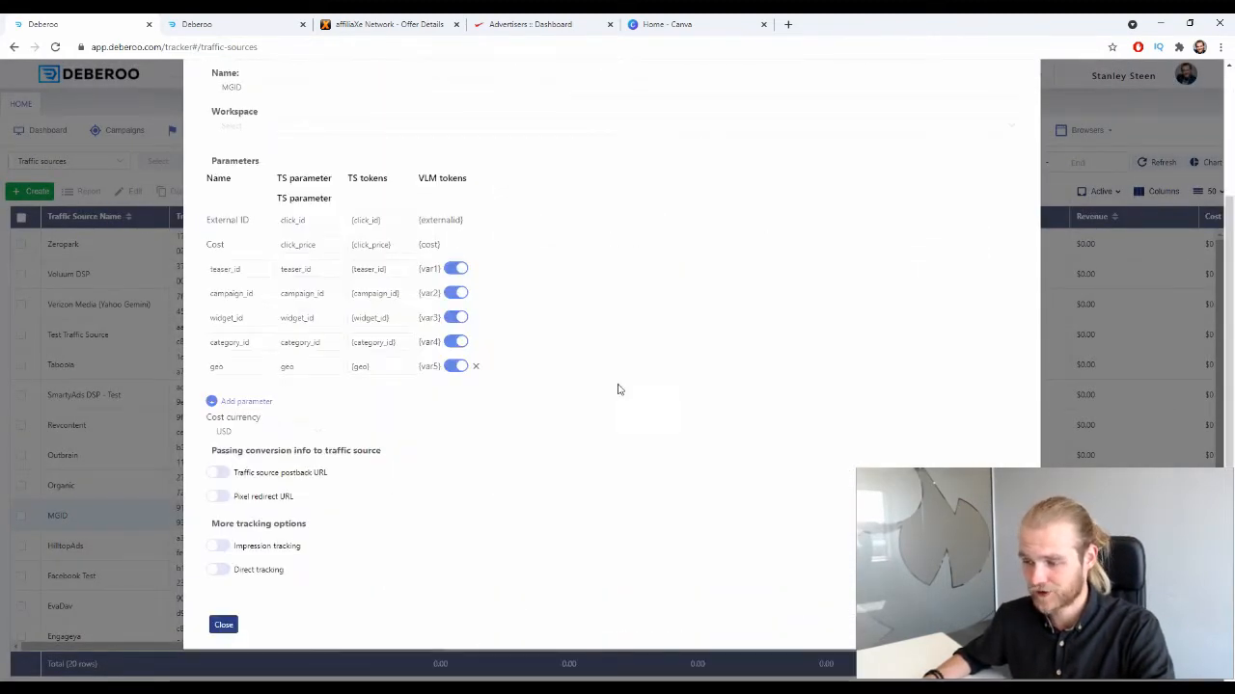
- Examine the MGID template's parameters, workspace choices and tracking options, and close it without adding the source
scroll(618, 394, "up", 2)
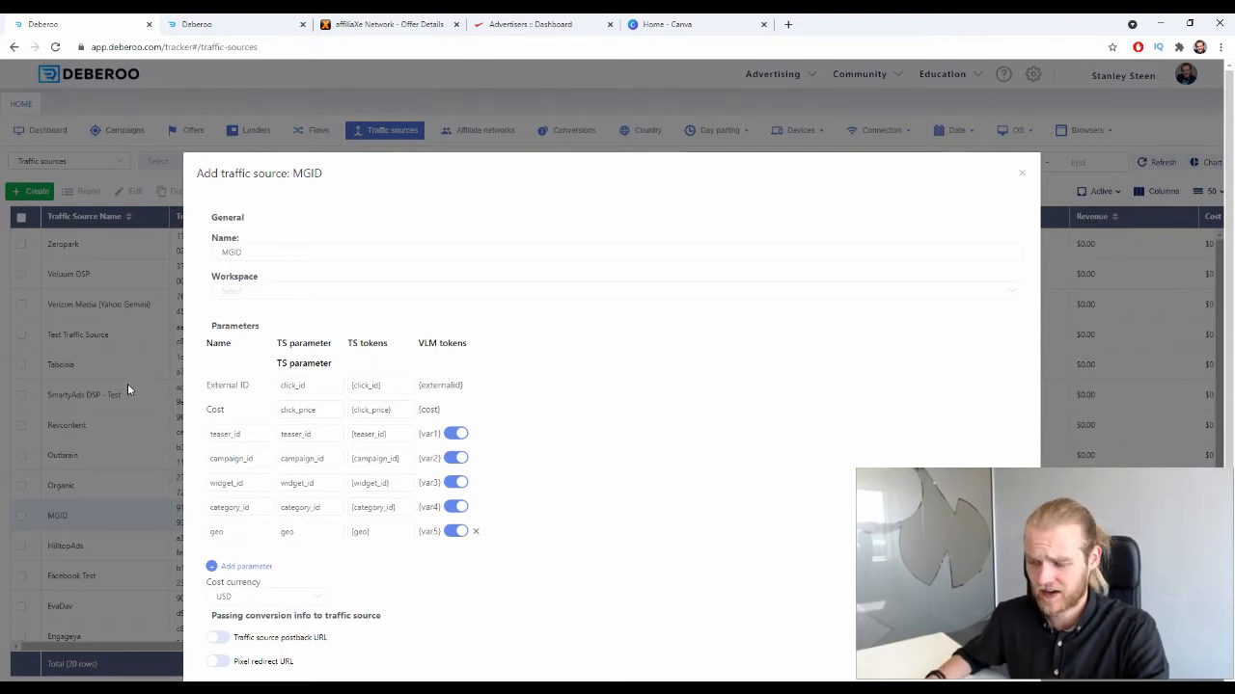
left_click(331, 290)
scroll(574, 444, "down", 2)
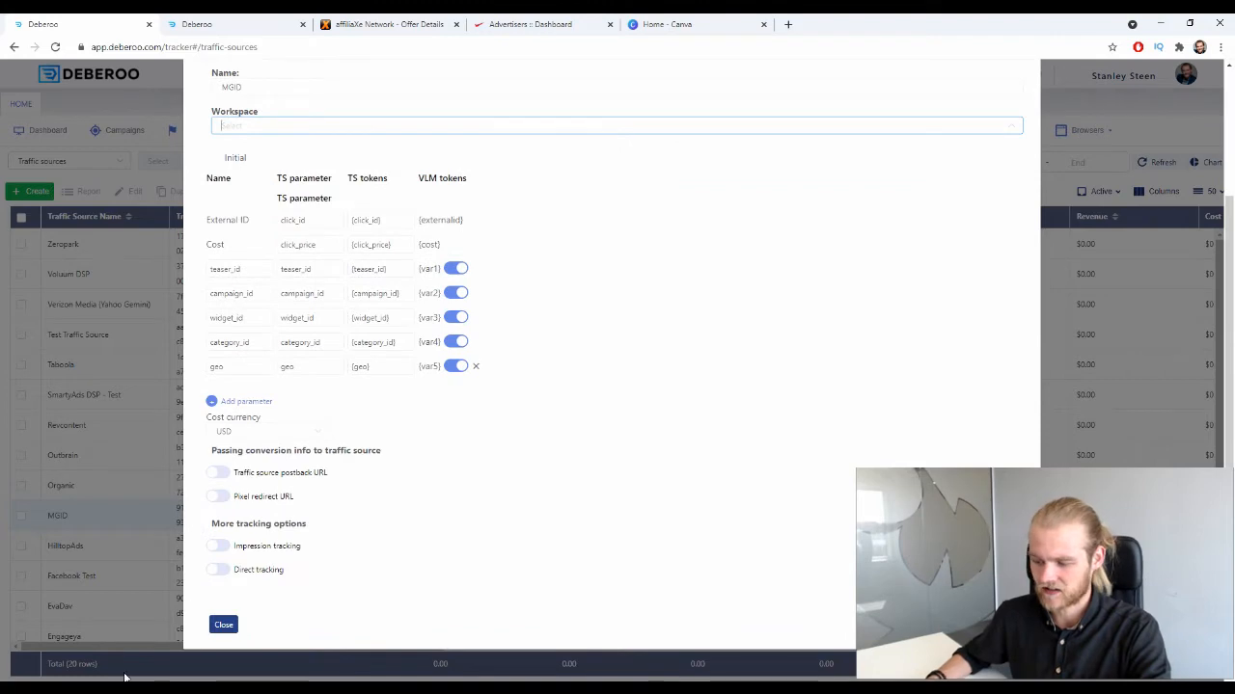
left_click(224, 624)
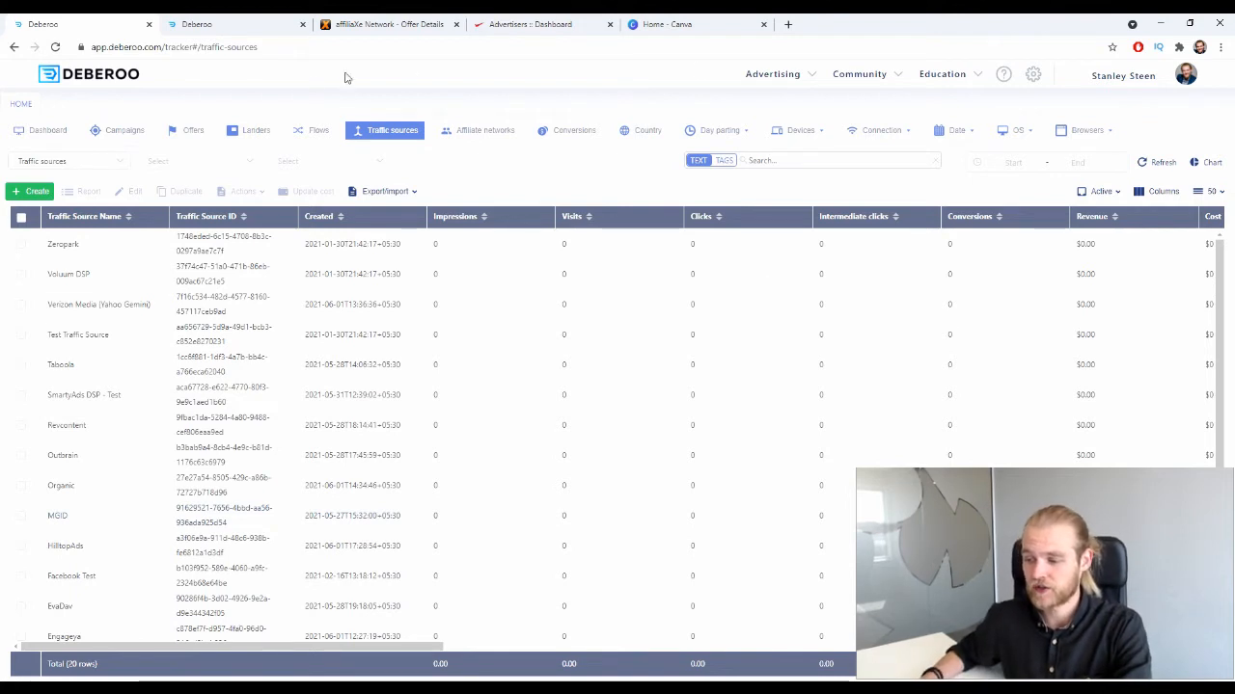
- Start a new offer in the tracker and assign it to the Initial workspace
left_click(198, 134)
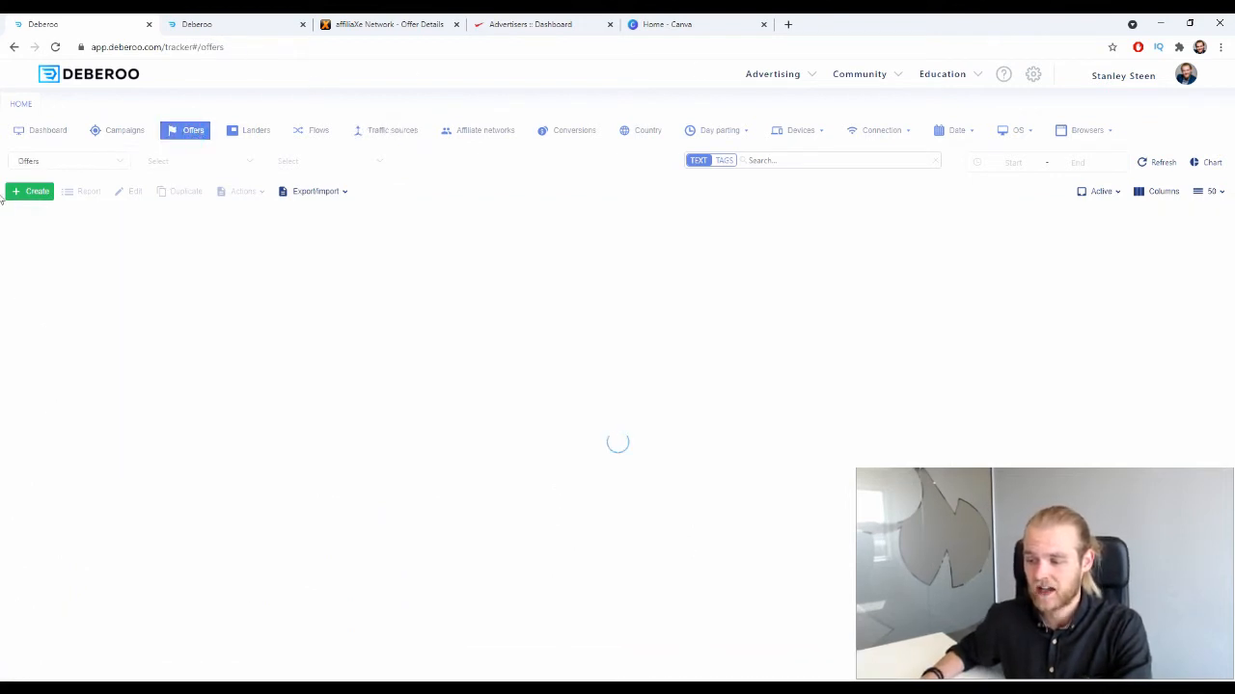
left_click(34, 193)
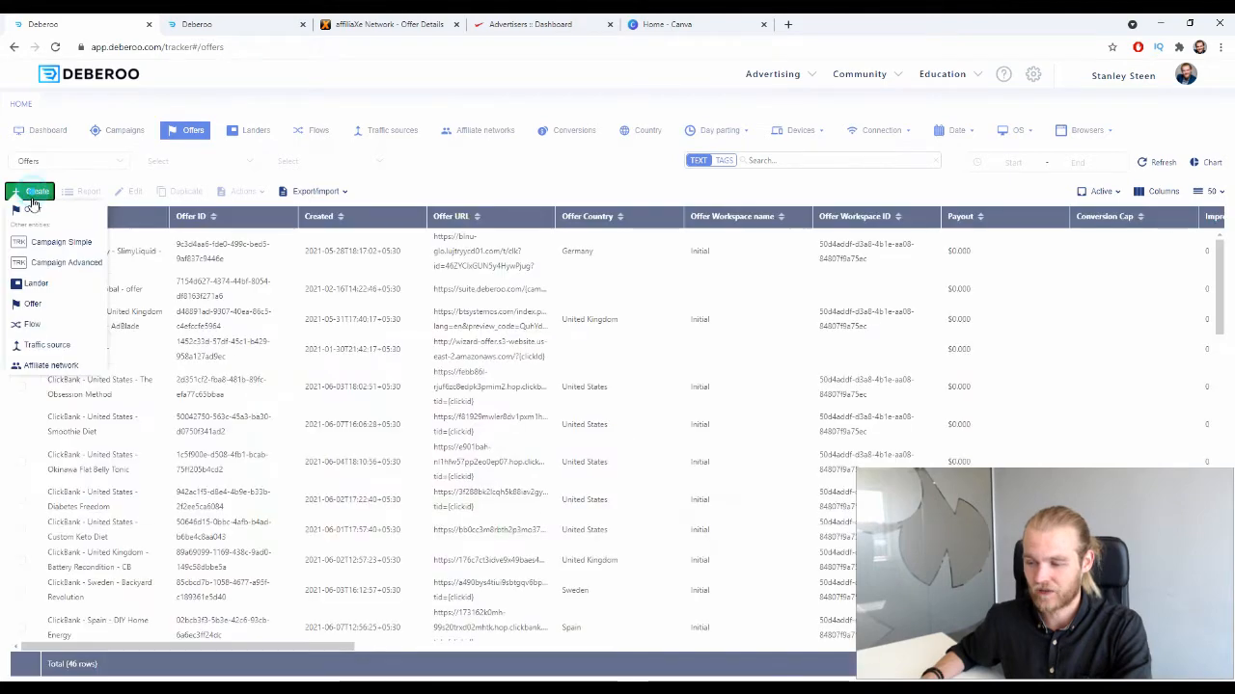
left_click(33, 211)
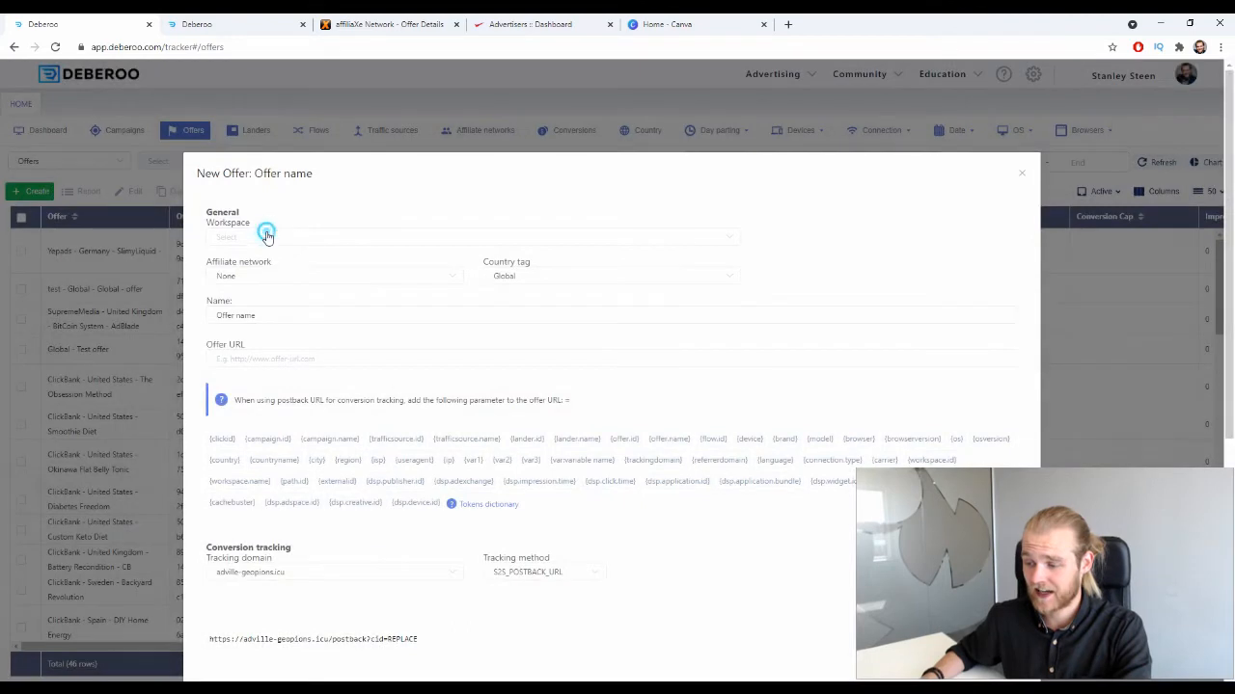
left_click(266, 235)
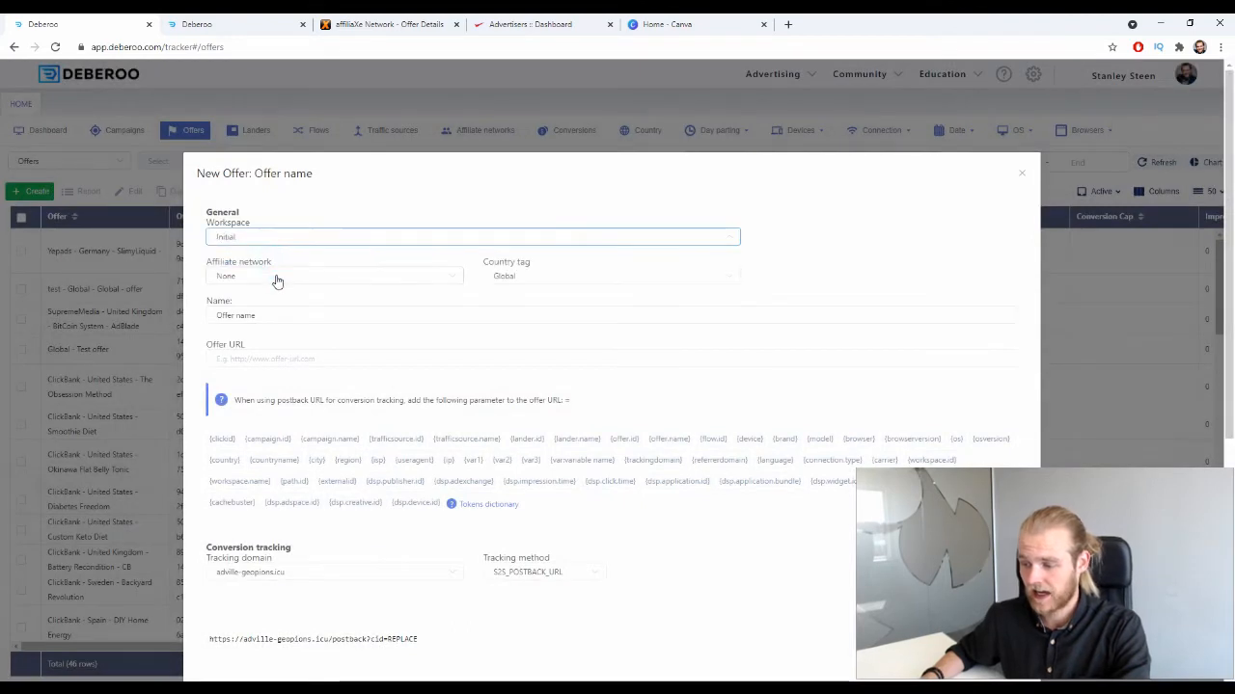
- Set the new offer's affiliate network to affiliaXe and its country tag to United States
left_click(277, 278)
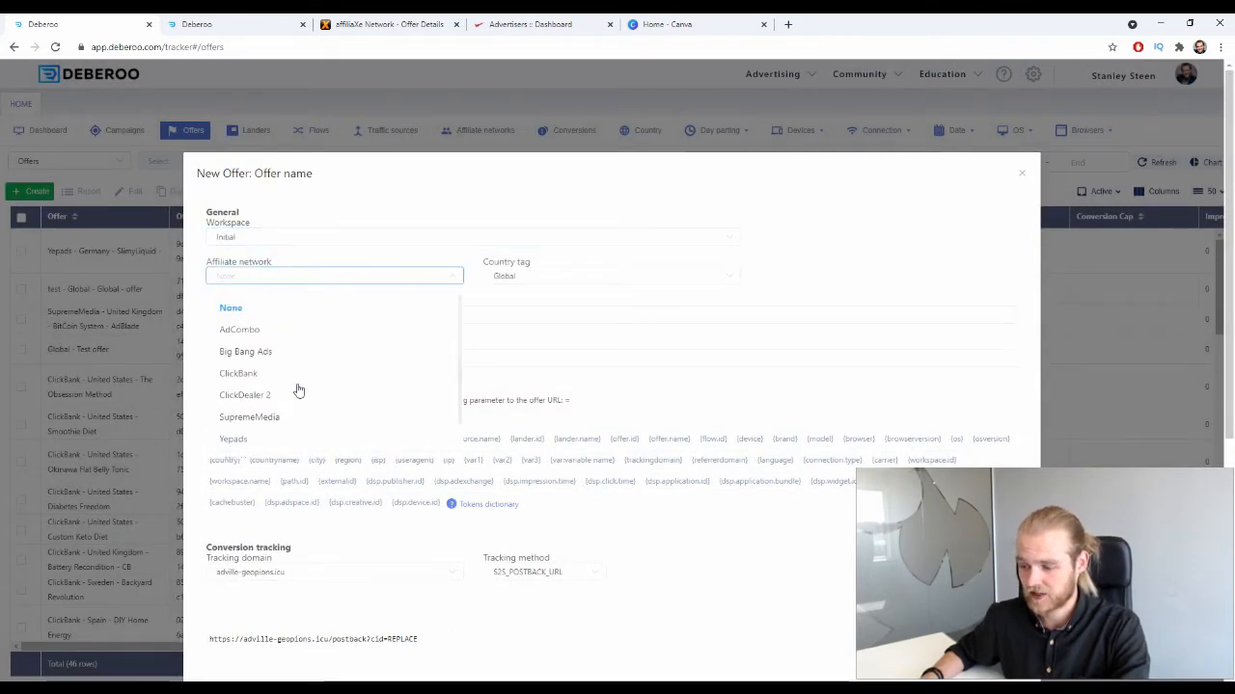
scroll(305, 337, "down", 1)
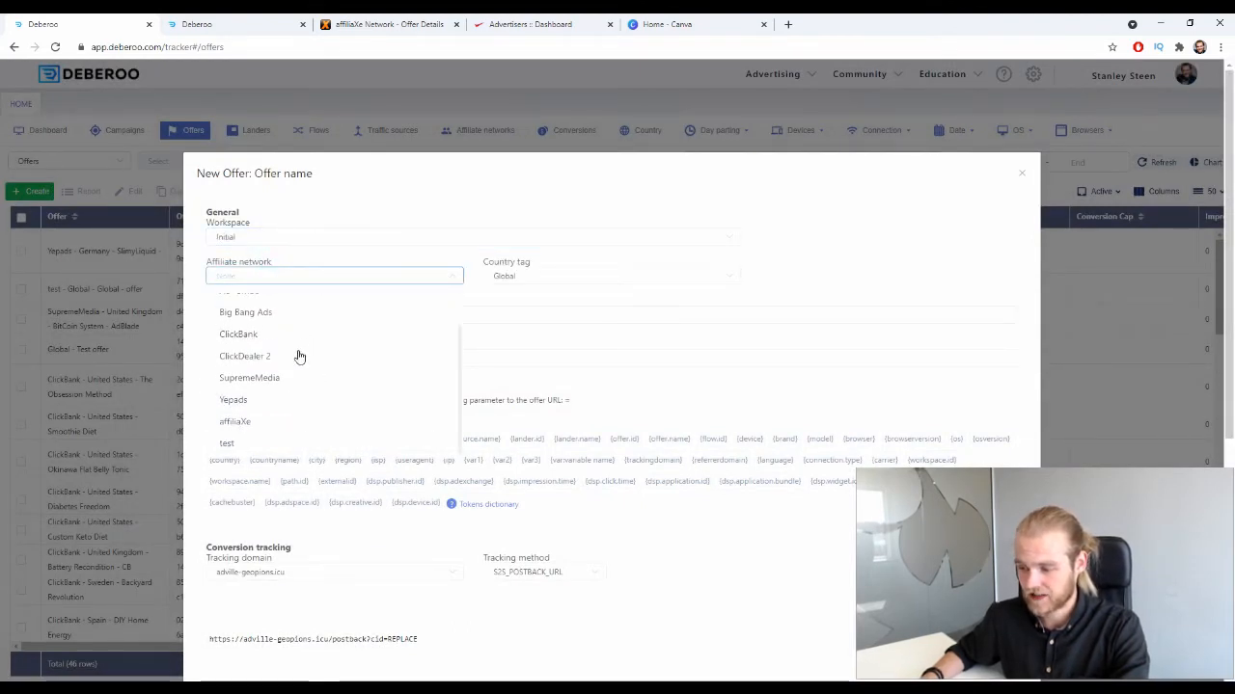
left_click(275, 423)
left_click(519, 281)
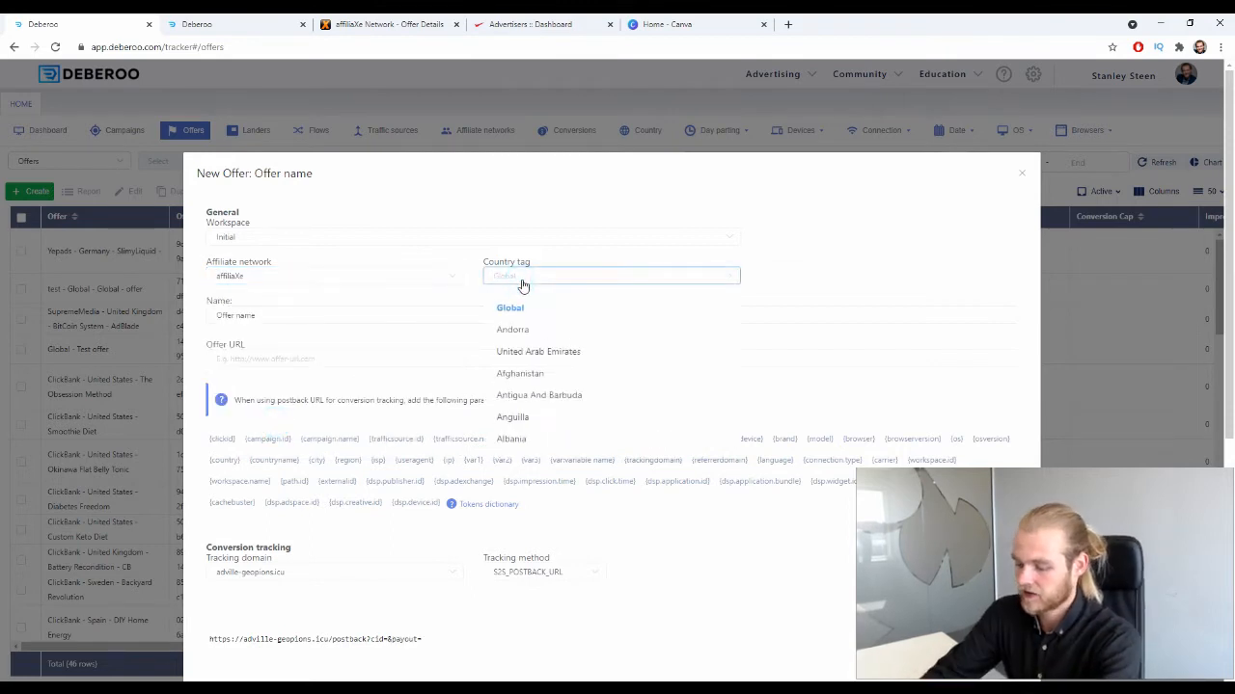
type("unit")
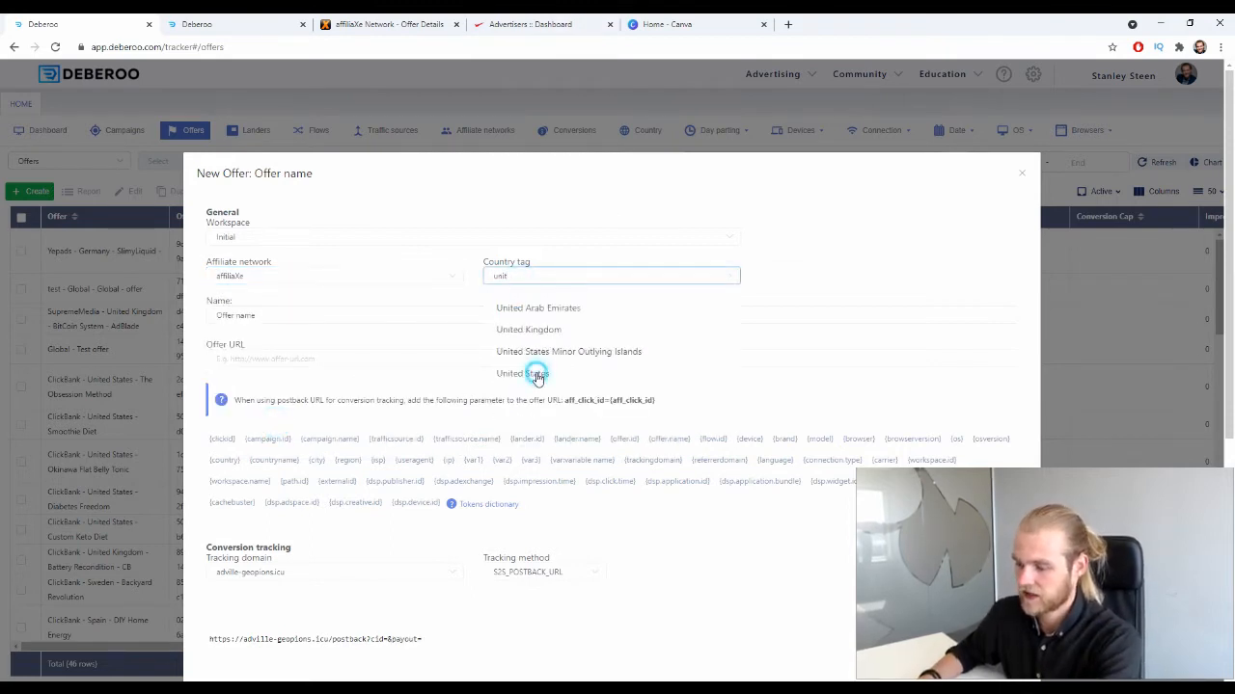
left_click(537, 376)
- Name the new offer Insurance Rate USA
left_click(273, 314)
left_click_drag(273, 315, 210, 315)
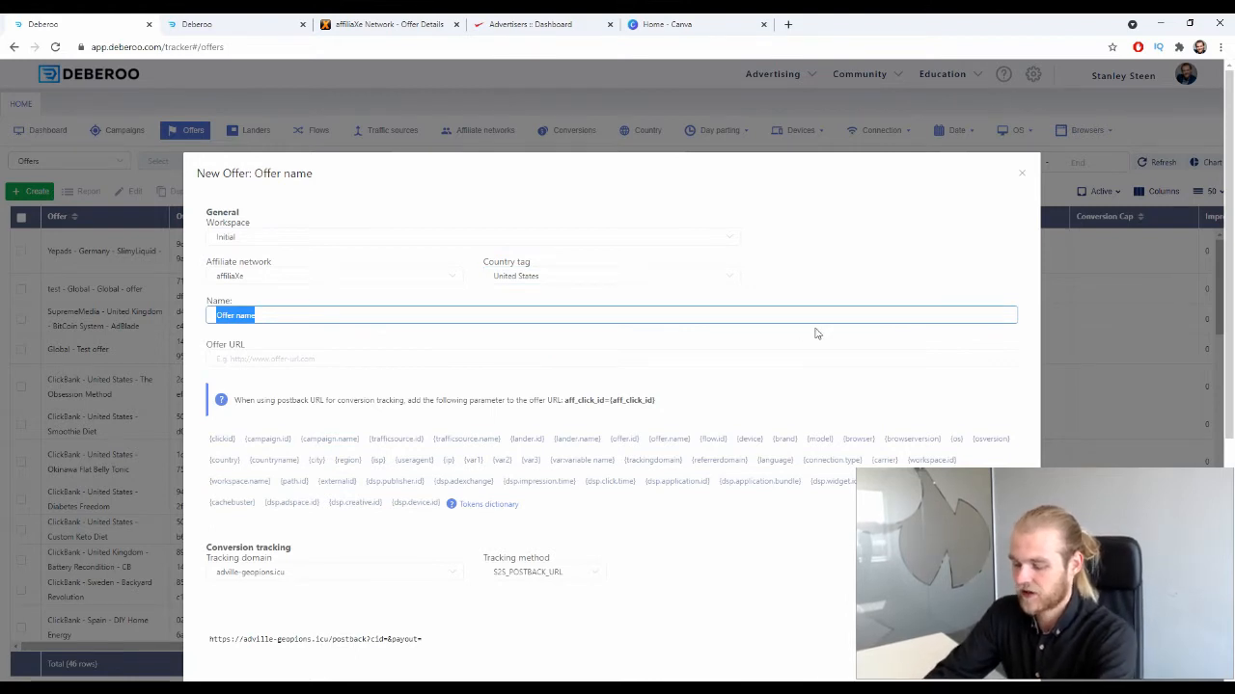
type("Insuranc")
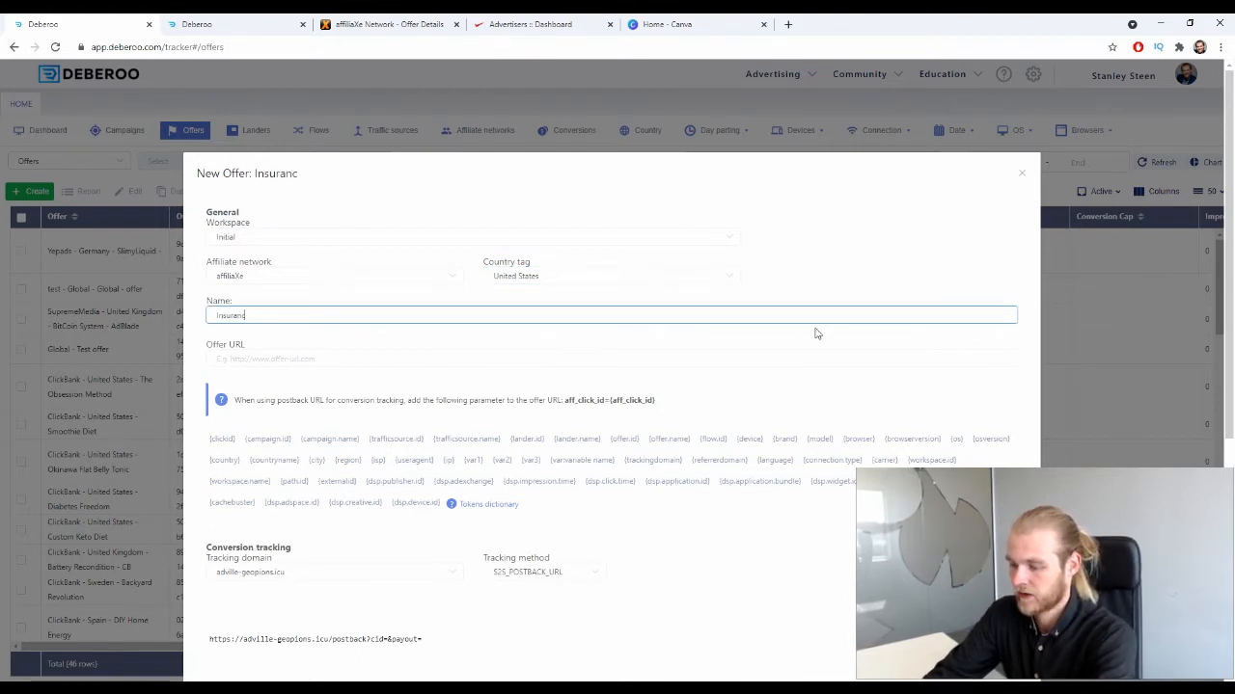
type("e Rate")
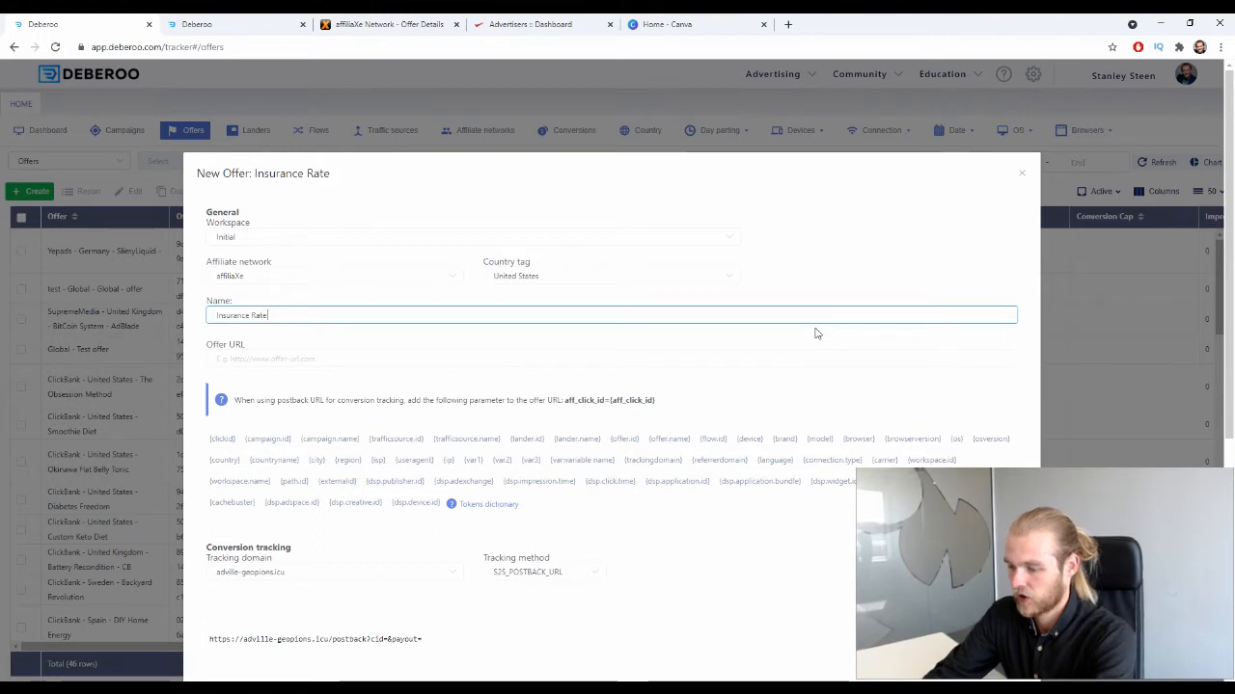
type(" UDA")
key("BackSpace")
key("BackSpace")
type("SA")
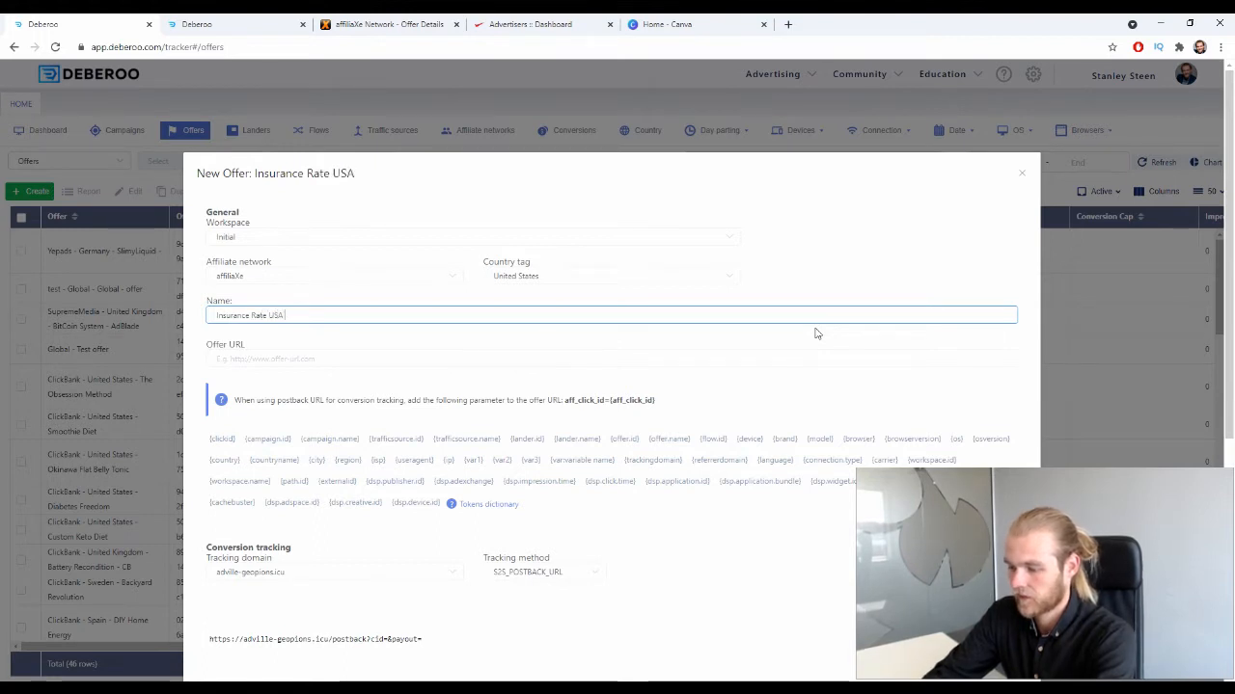
- Copy the Insurancerateusa.com auto insurance tracking link from the affiliaXe offer page and paste it as the new offer's URL
left_click(308, 357)
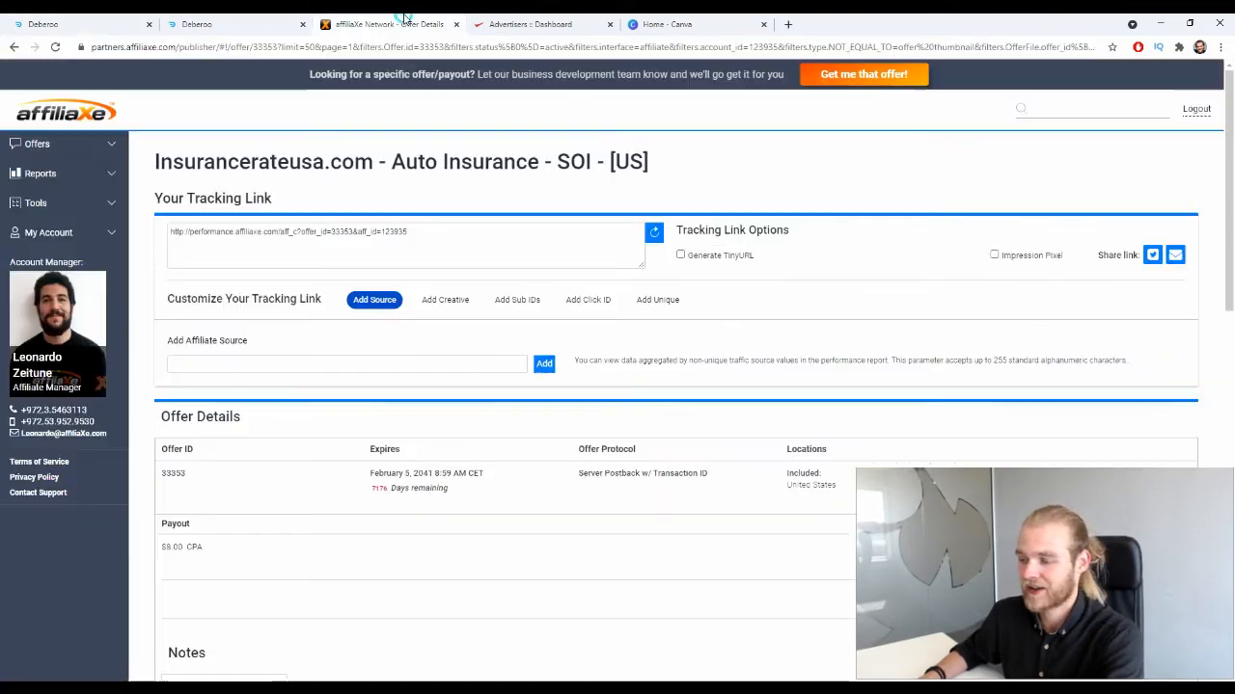
left_click(426, 21)
triple_click(283, 237)
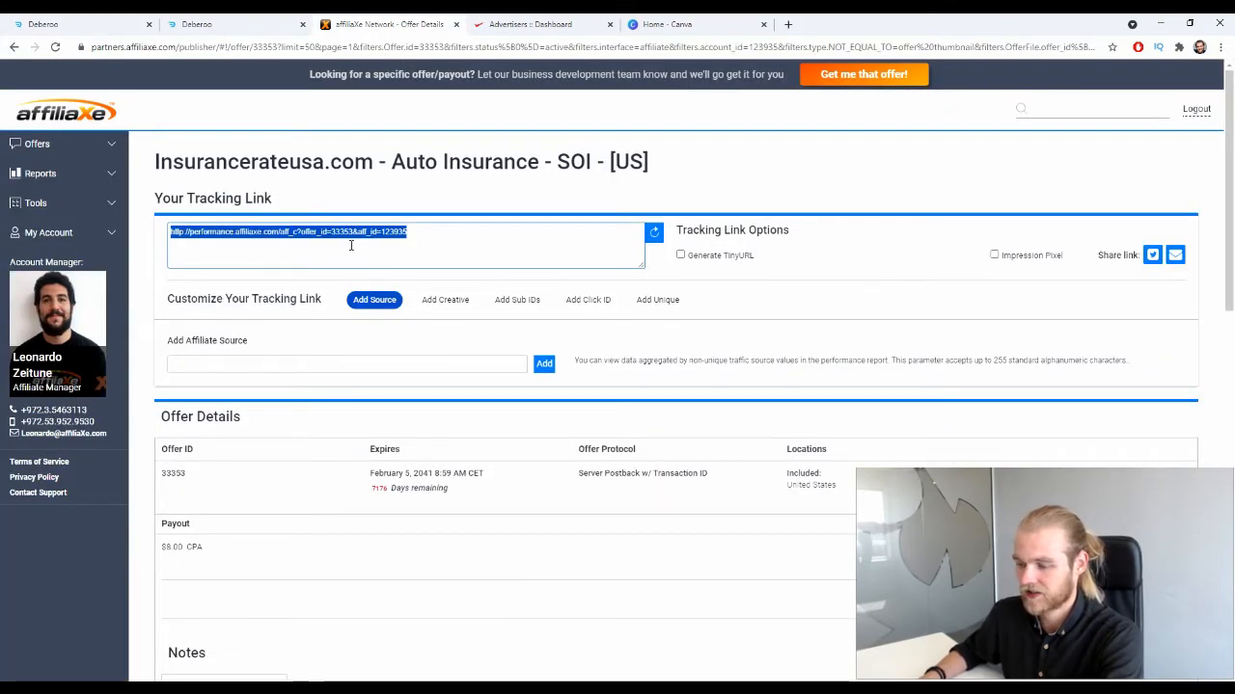
triple_click(156, 195)
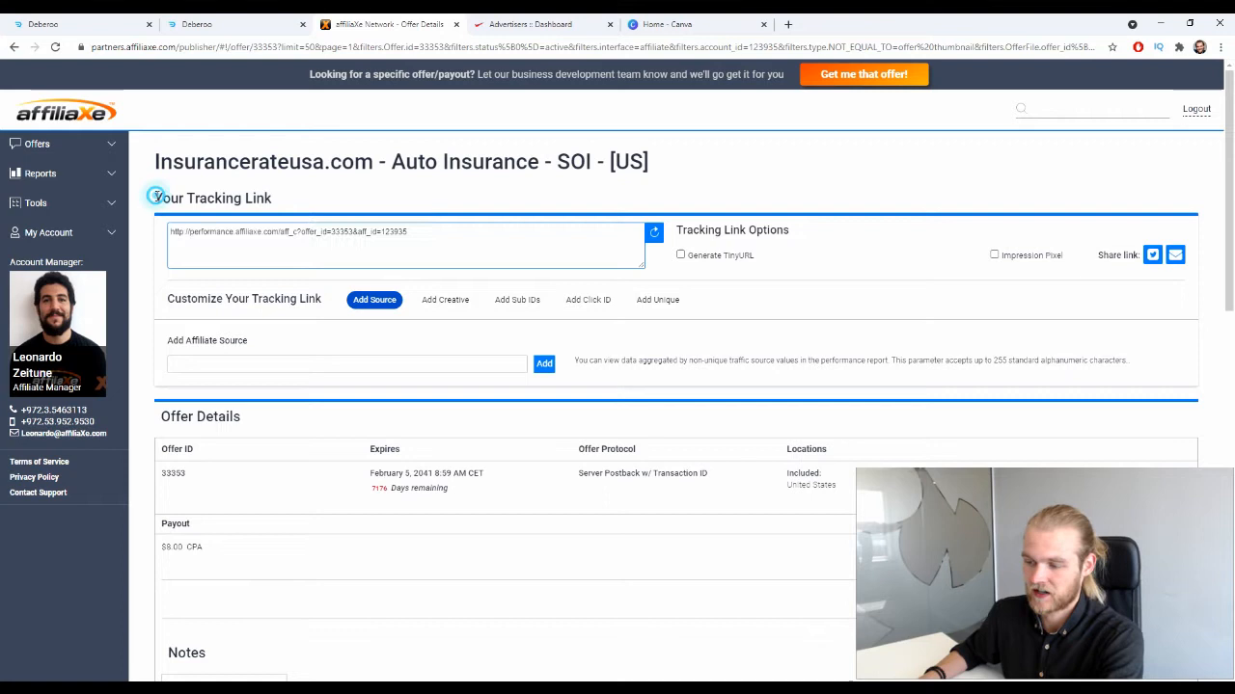
left_click(411, 232)
triple_click(409, 234)
key("ctrl+c")
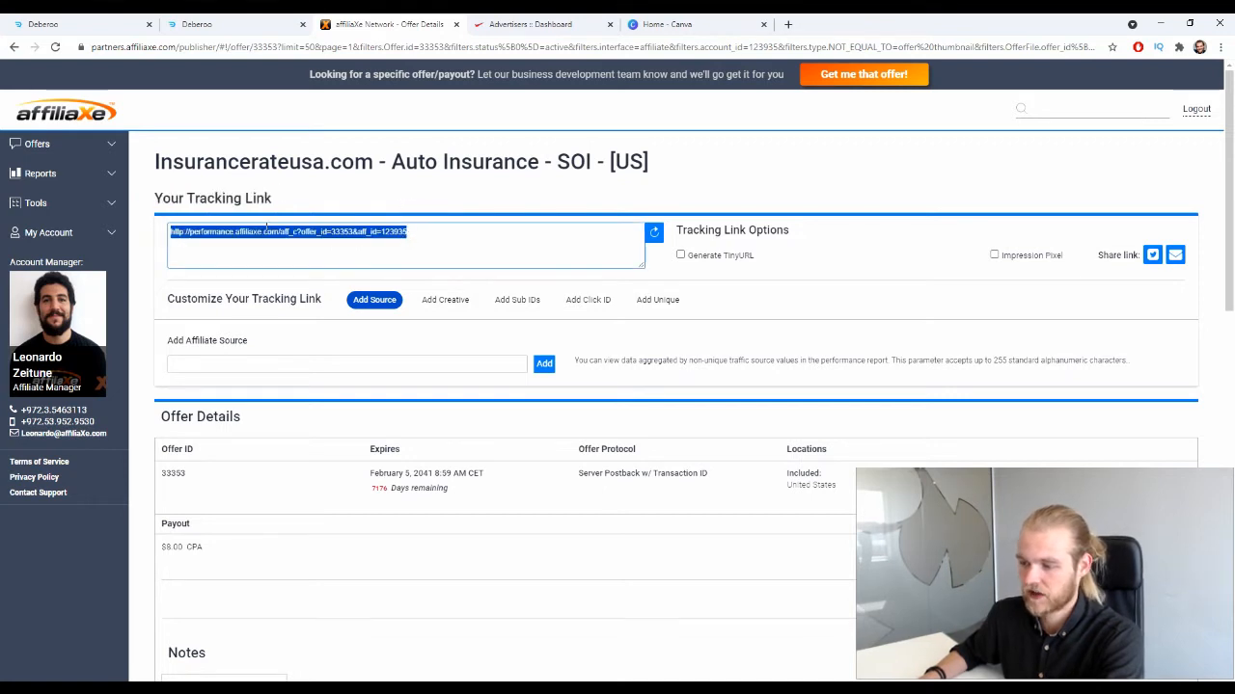
left_click(83, 19)
type("c")
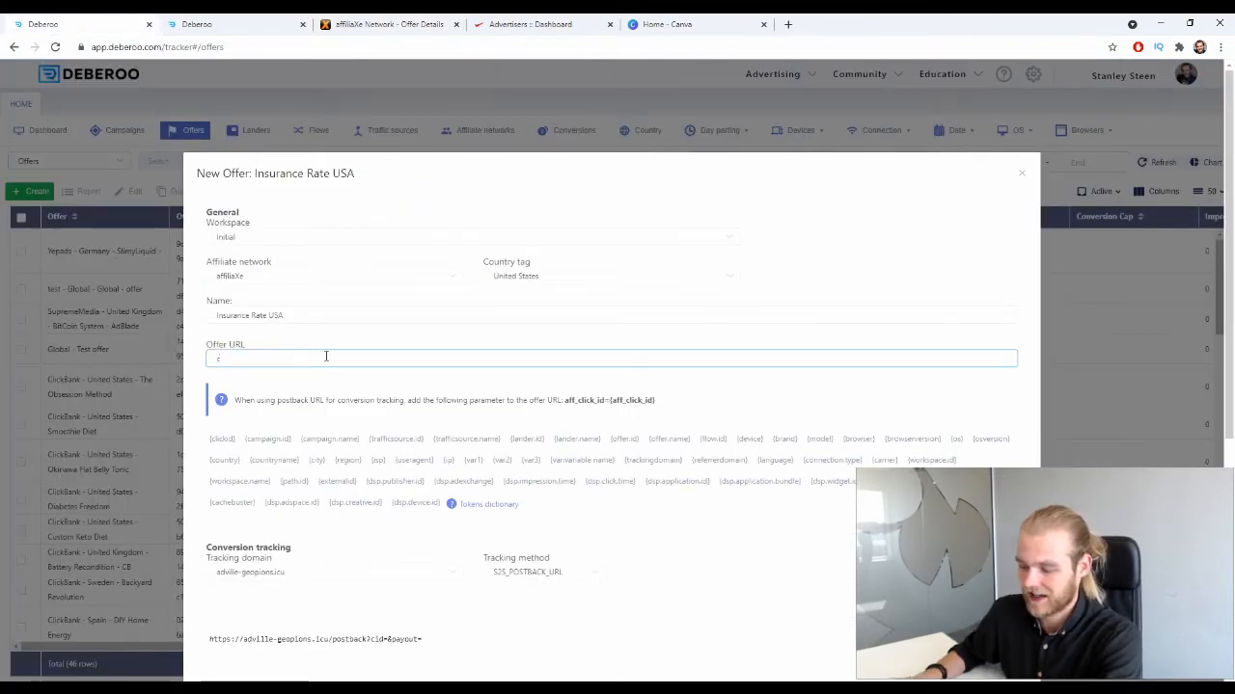
key("BackSpace")
key("ctrl+v")
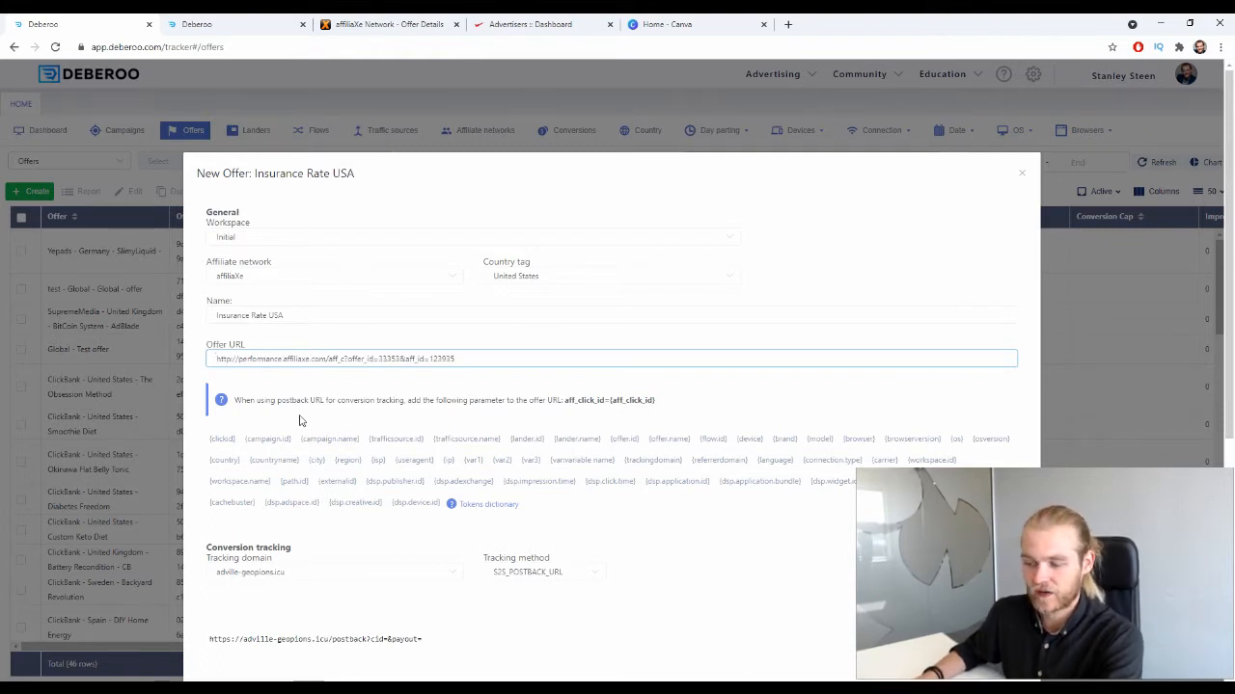
- Append the suggested postback parameter ?aff_click_id={aff_click_id} to the offer URL and finish the offer
left_click_drag(230, 403, 482, 405)
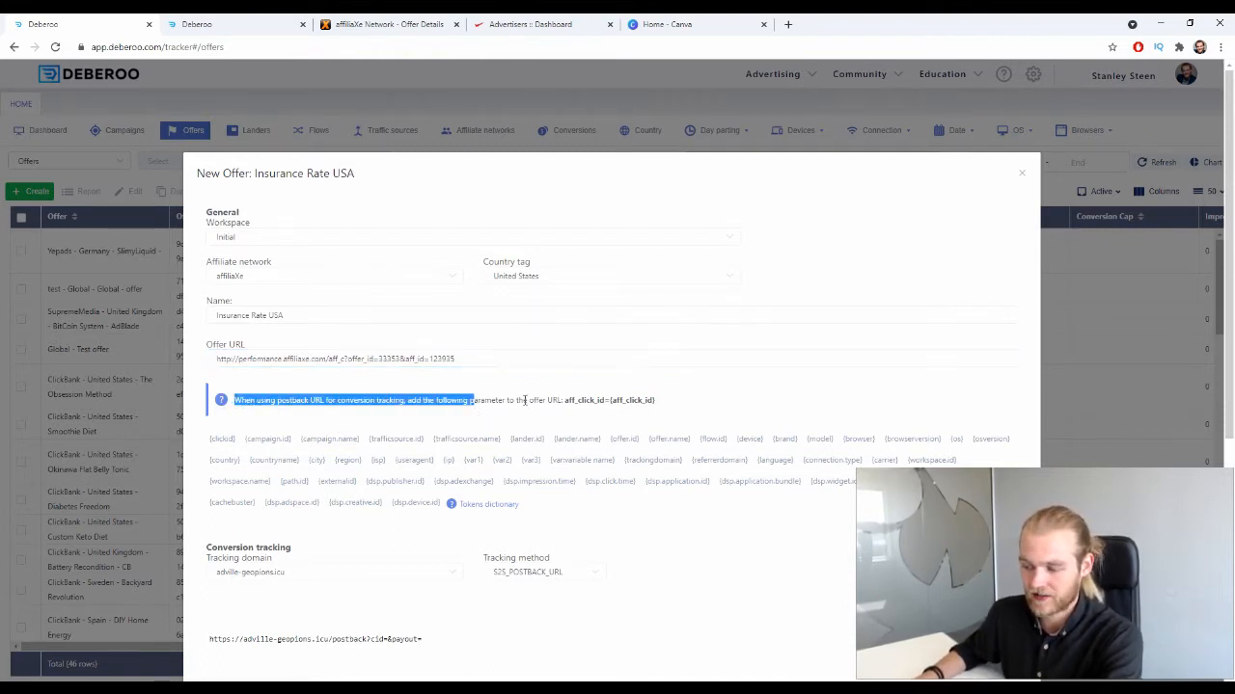
left_click(525, 401)
left_click_drag(701, 405, 565, 412)
key("ctrl+c")
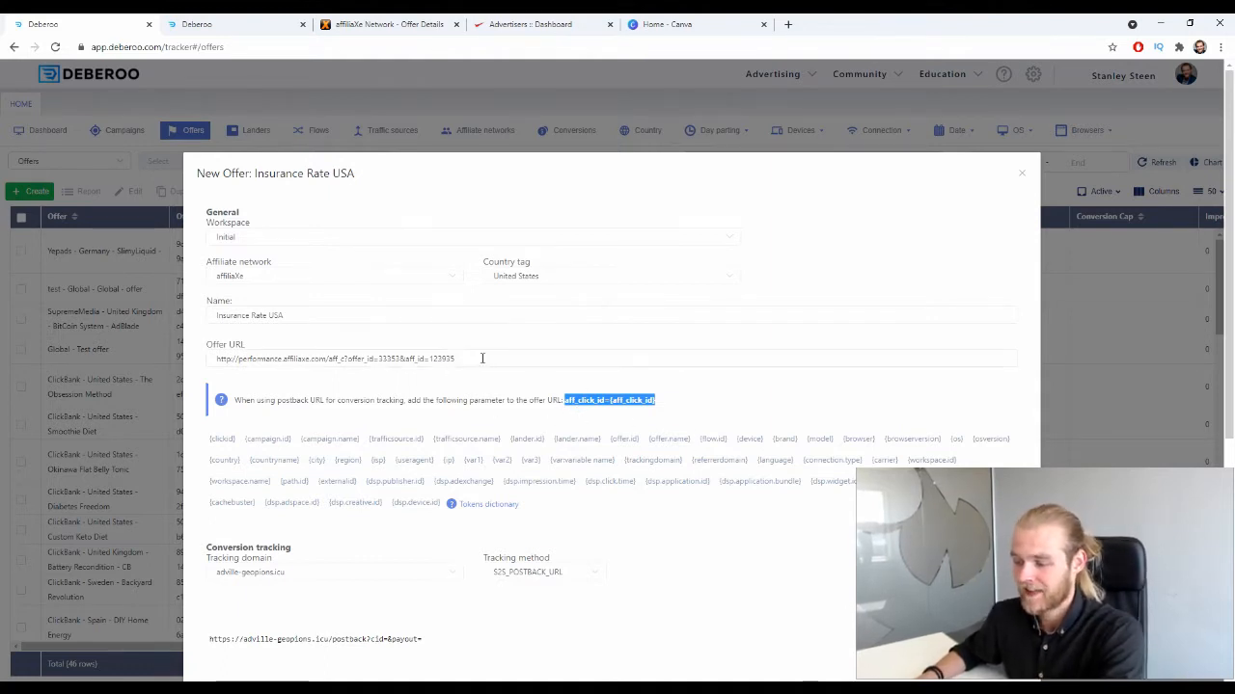
left_click(549, 354)
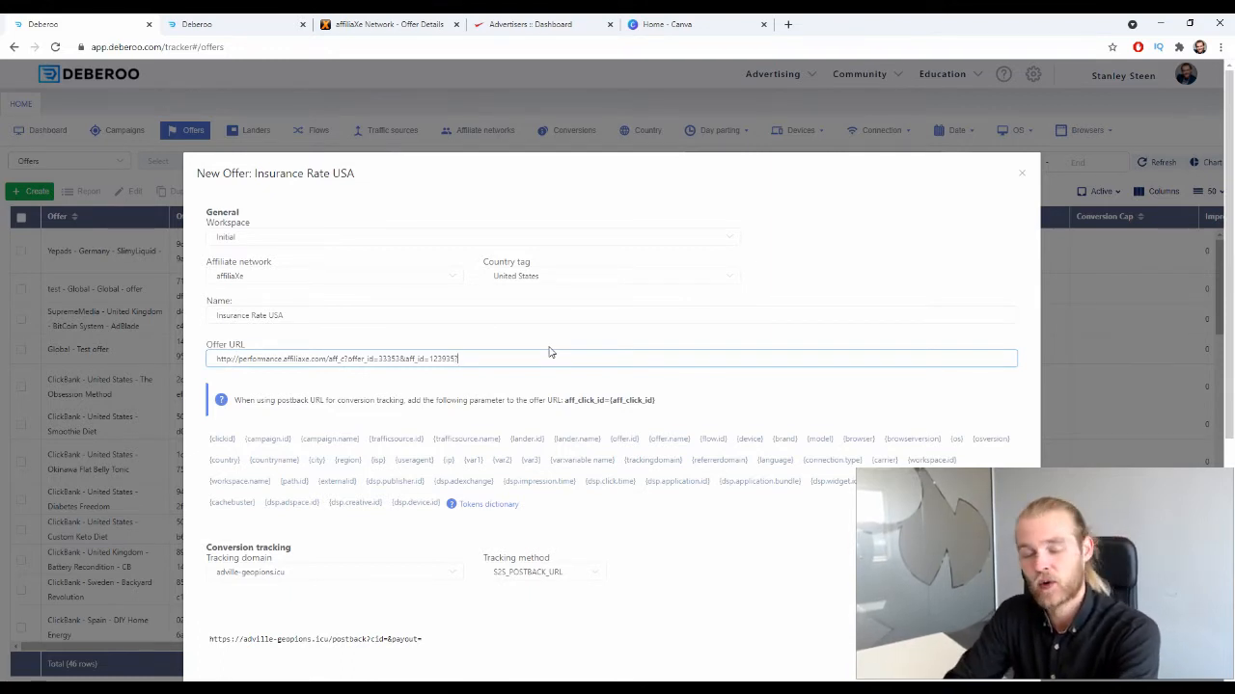
key("ctrl+v")
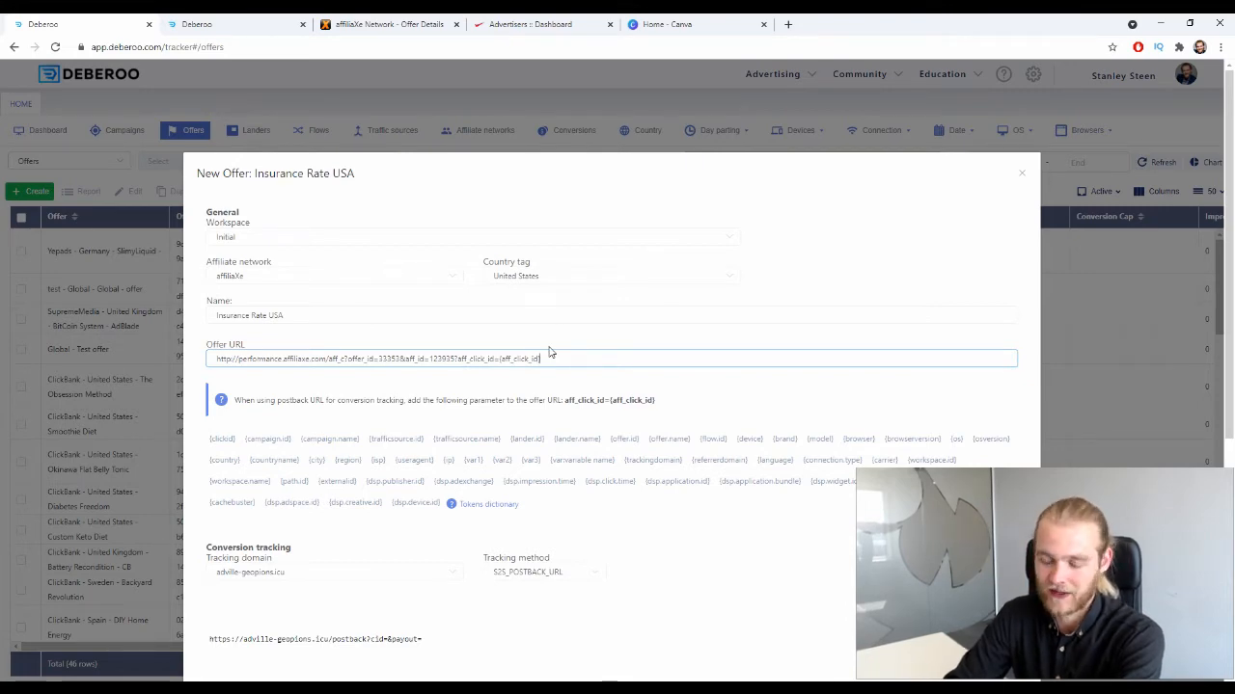
scroll(618, 328, "down", 4)
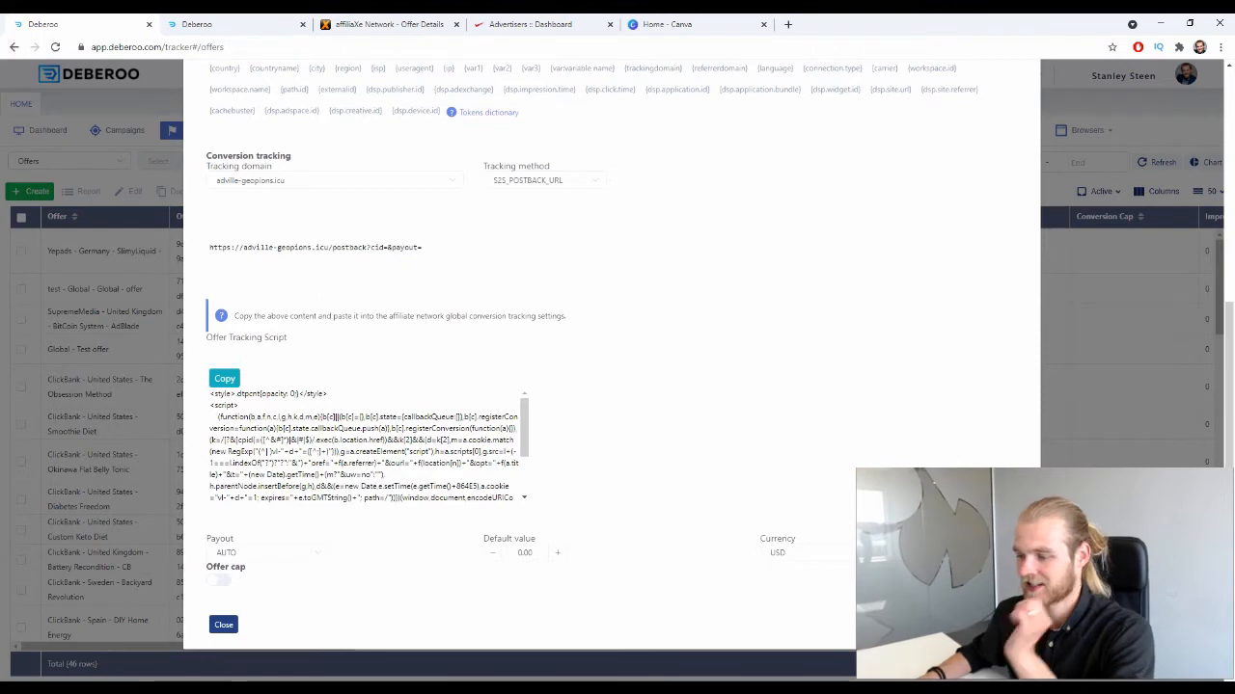
left_click(224, 625)
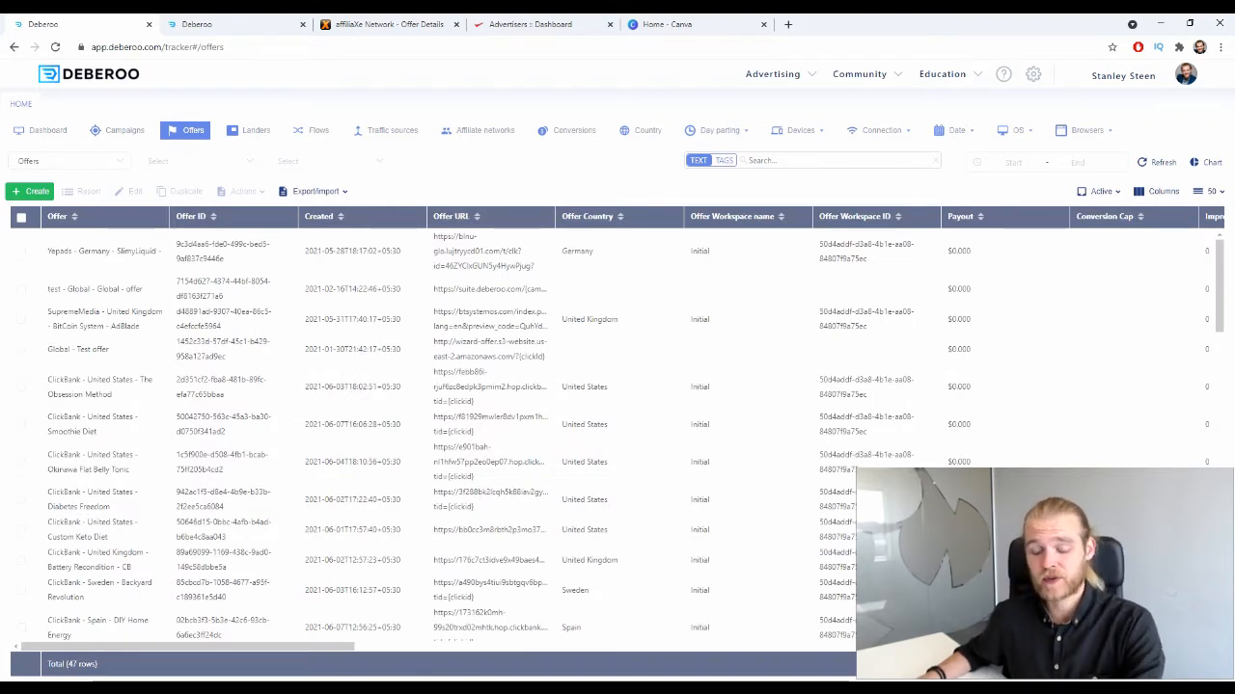
- Switch to the landing page builder and filter the landing page templates by the Insurance vertical
left_click(184, 24)
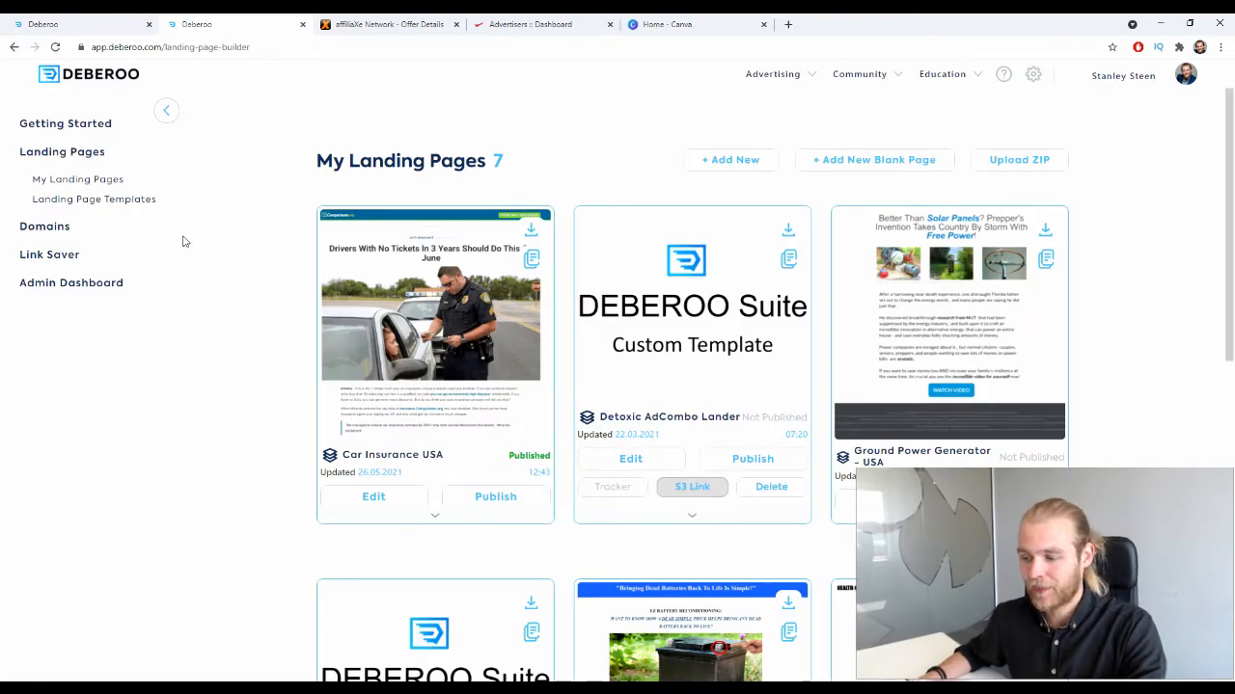
left_click(129, 198)
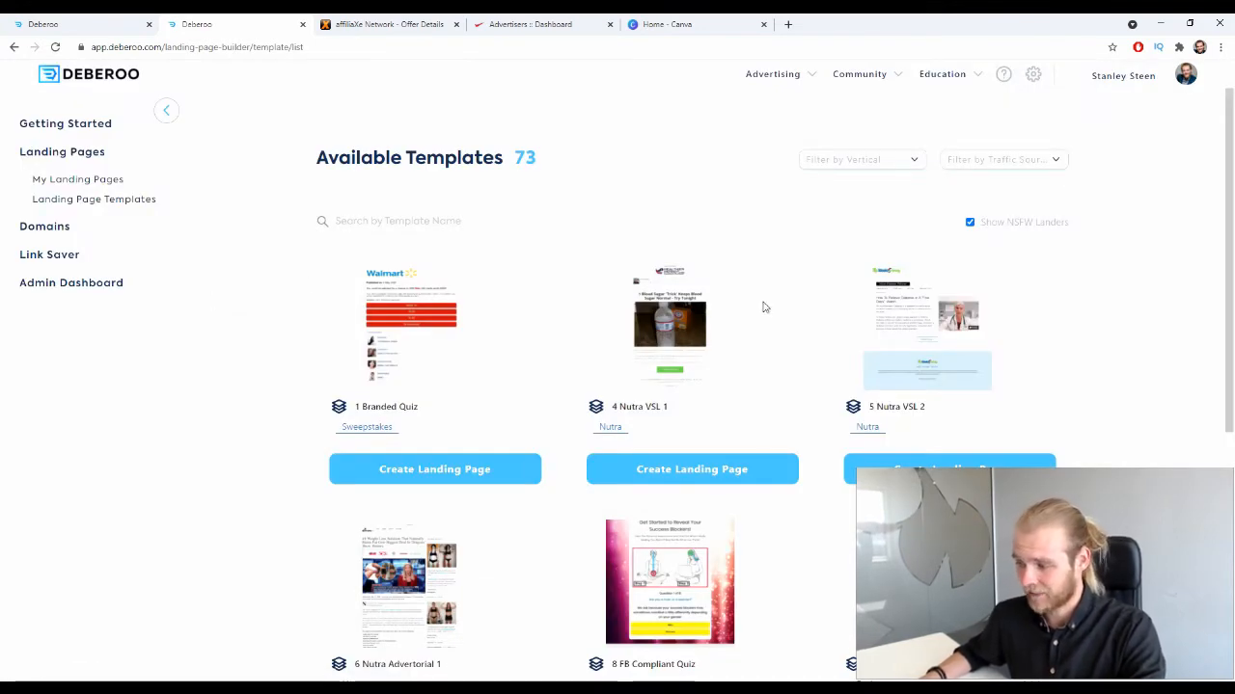
left_click(871, 161)
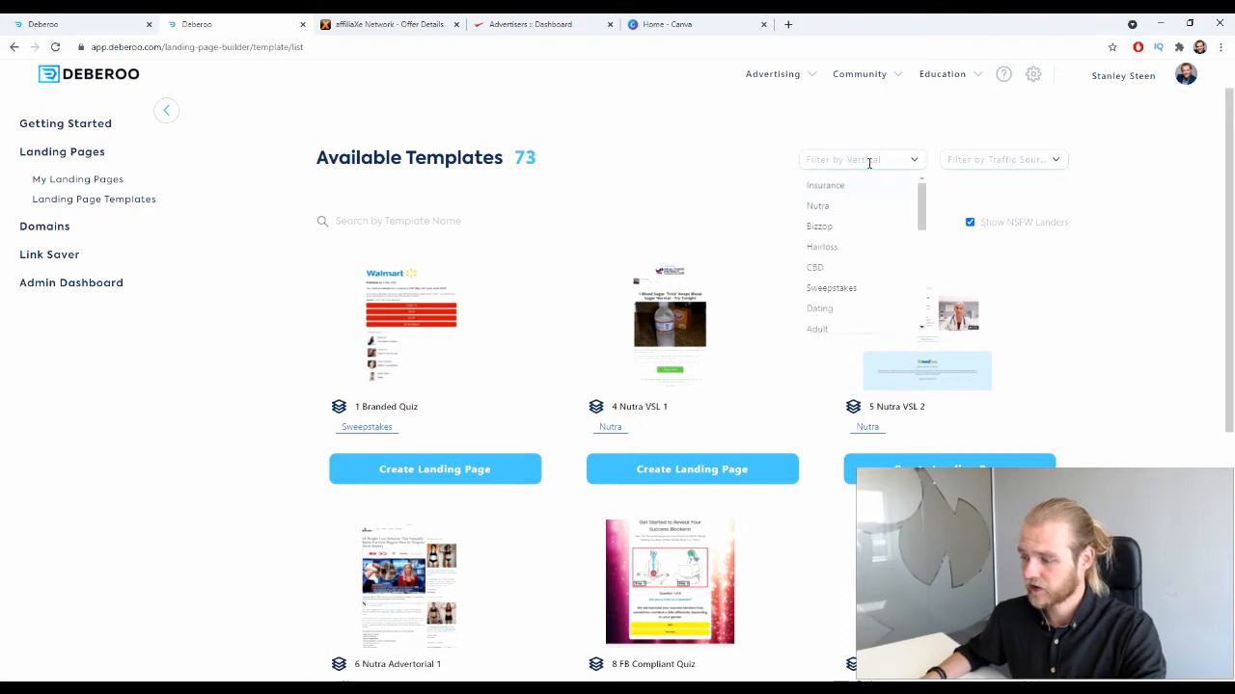
left_click(874, 185)
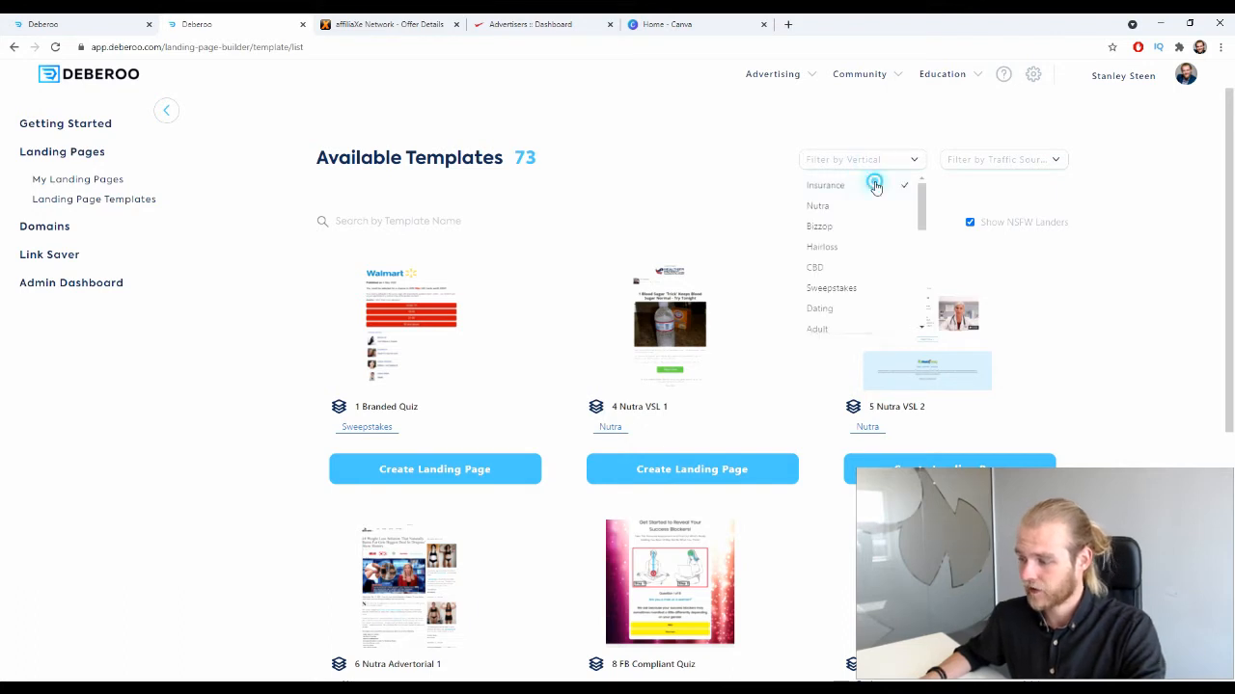
left_click(754, 186)
scroll(805, 176, "down", 2)
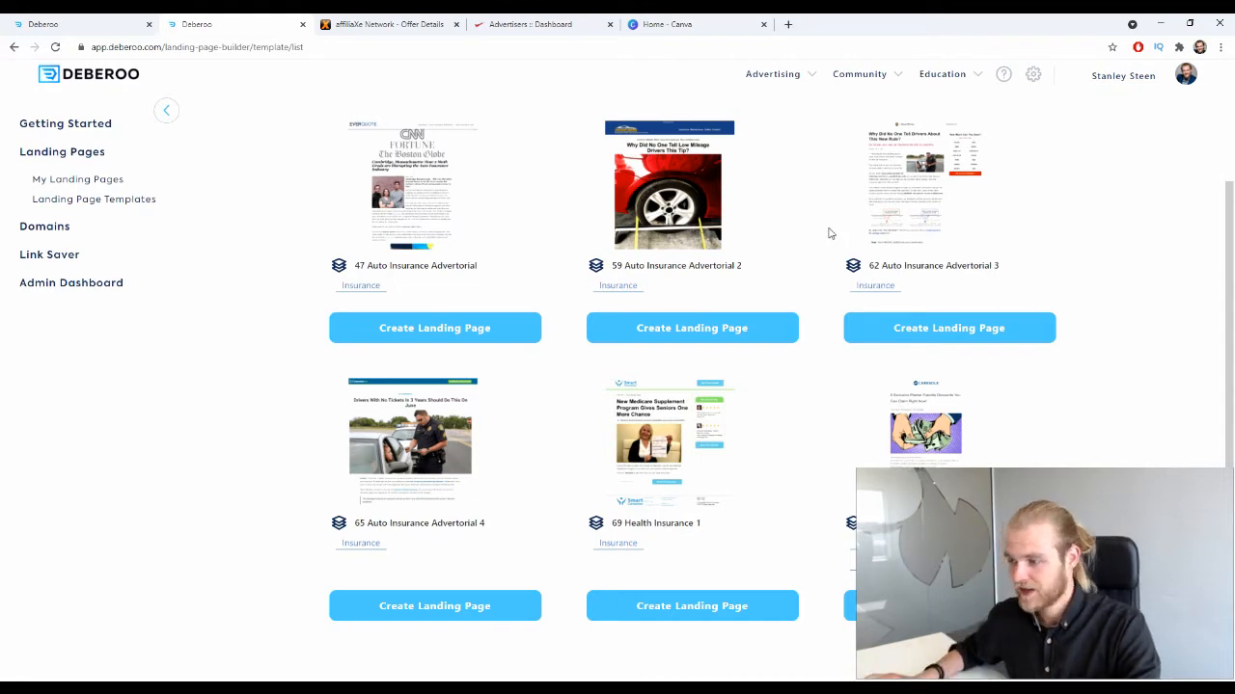
- Create a landing page named USA - Insurance Rate USA from the 59 Auto Insurance Advertorial 2 template
left_click(711, 322)
left_click(620, 376)
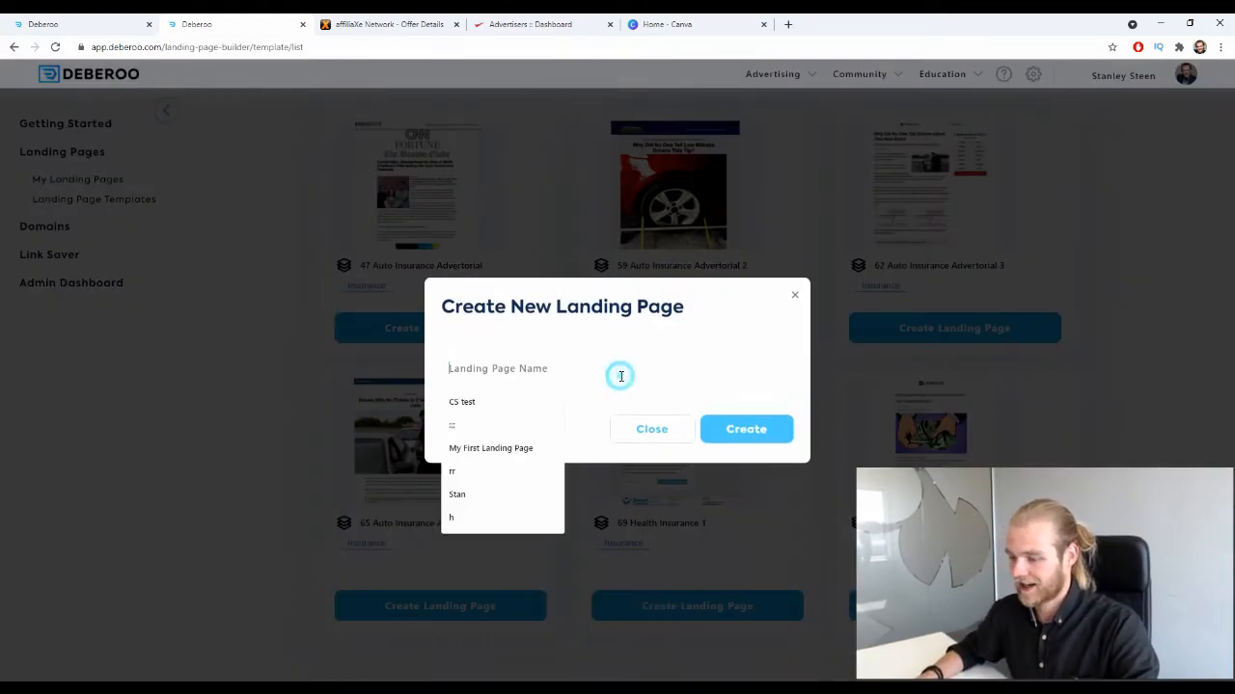
type("USA")
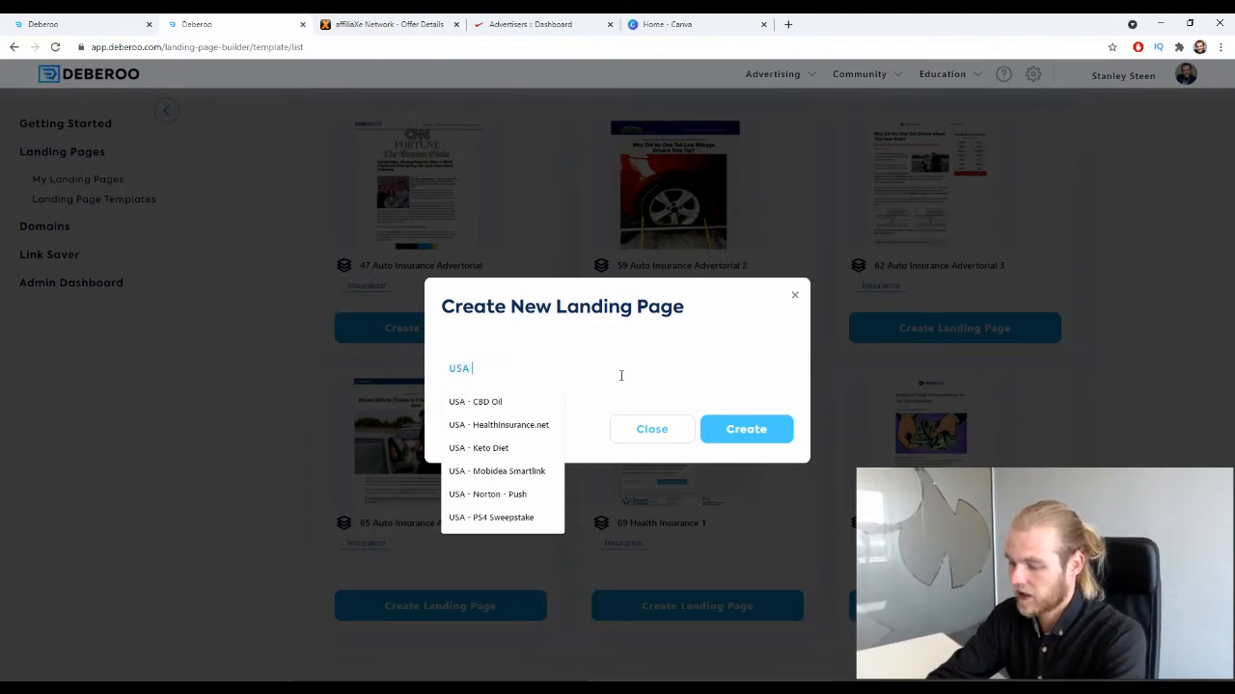
type(" - Insurance Rate USA")
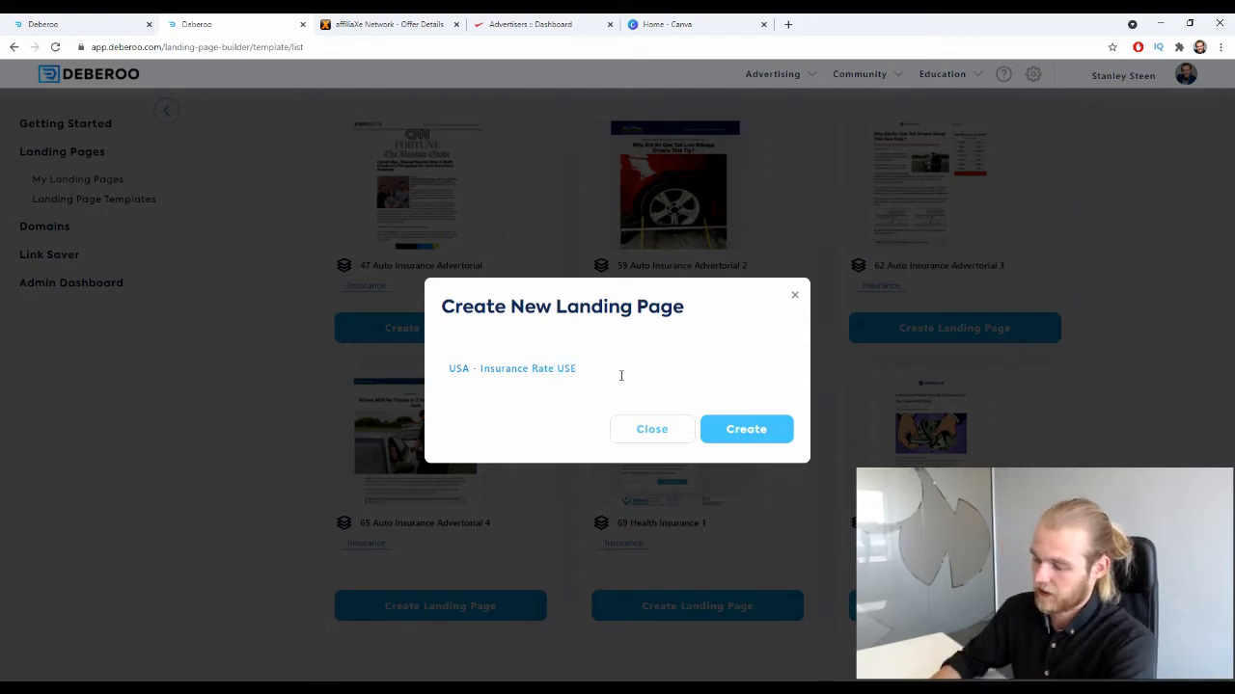
left_click(746, 430)
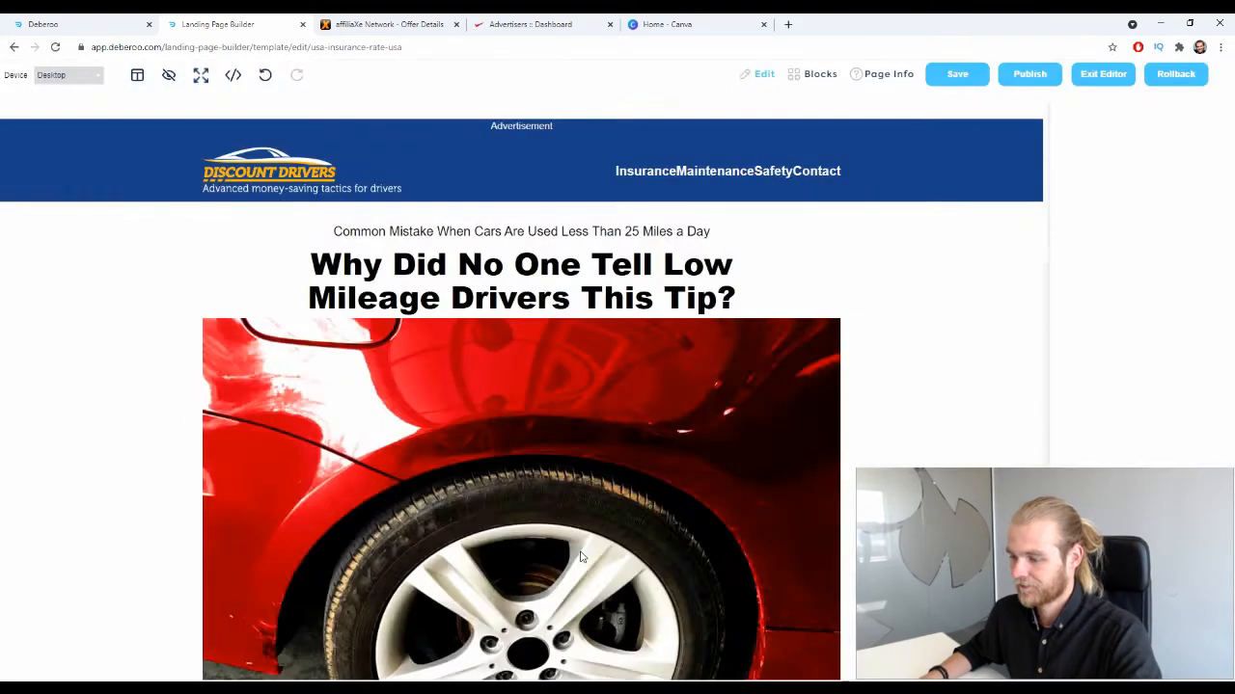
- Examine the new landing page's headline, image, advertorial text and Find Your New Rates link in the editor
scroll(572, 421, "down", 15)
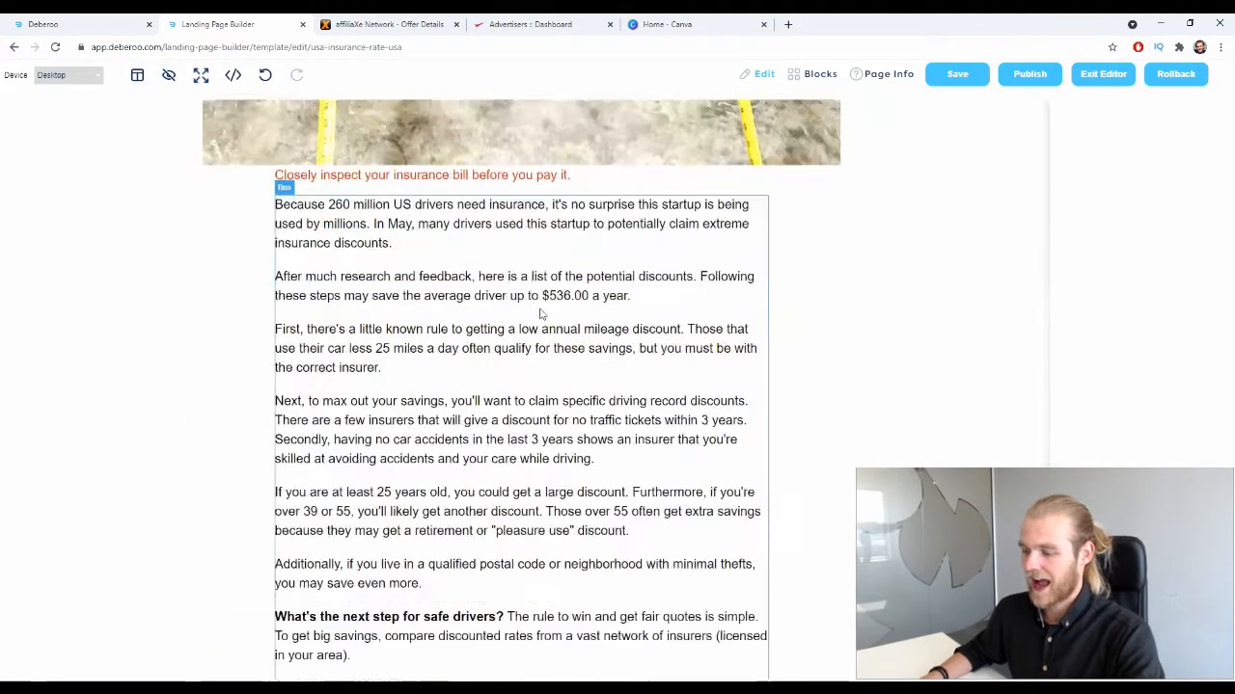
scroll(518, 292, "up", 10)
scroll(518, 293, "up", 10)
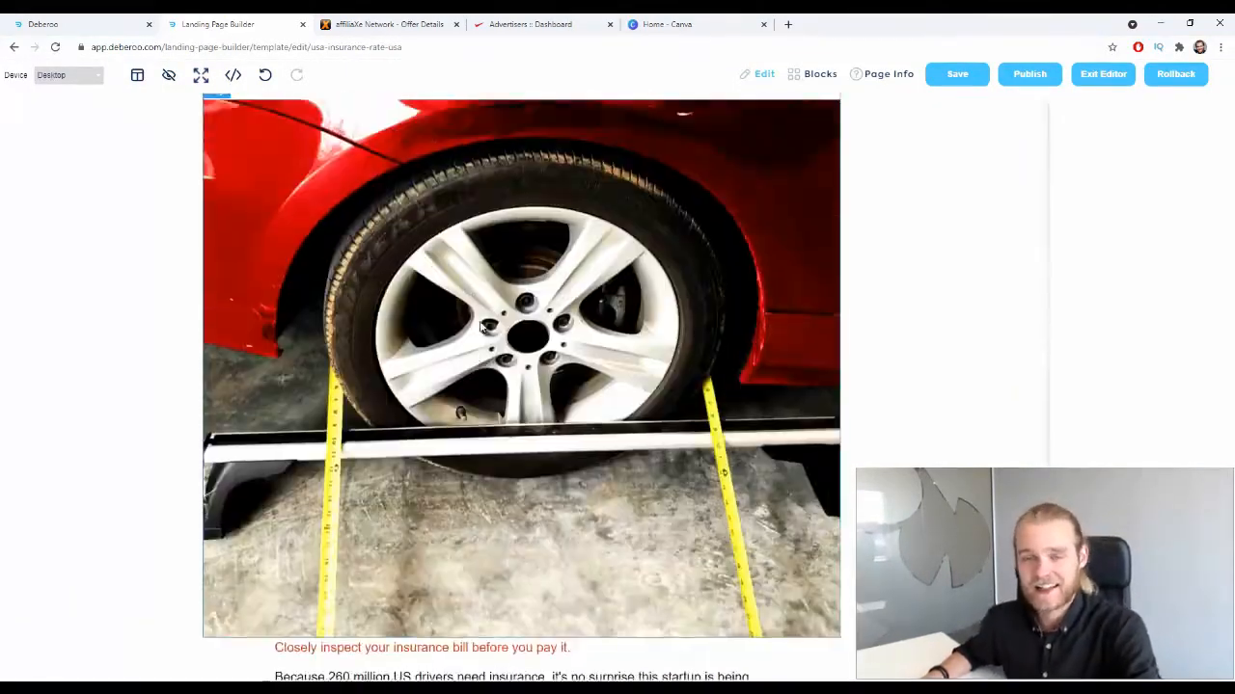
scroll(482, 342, "down", 15)
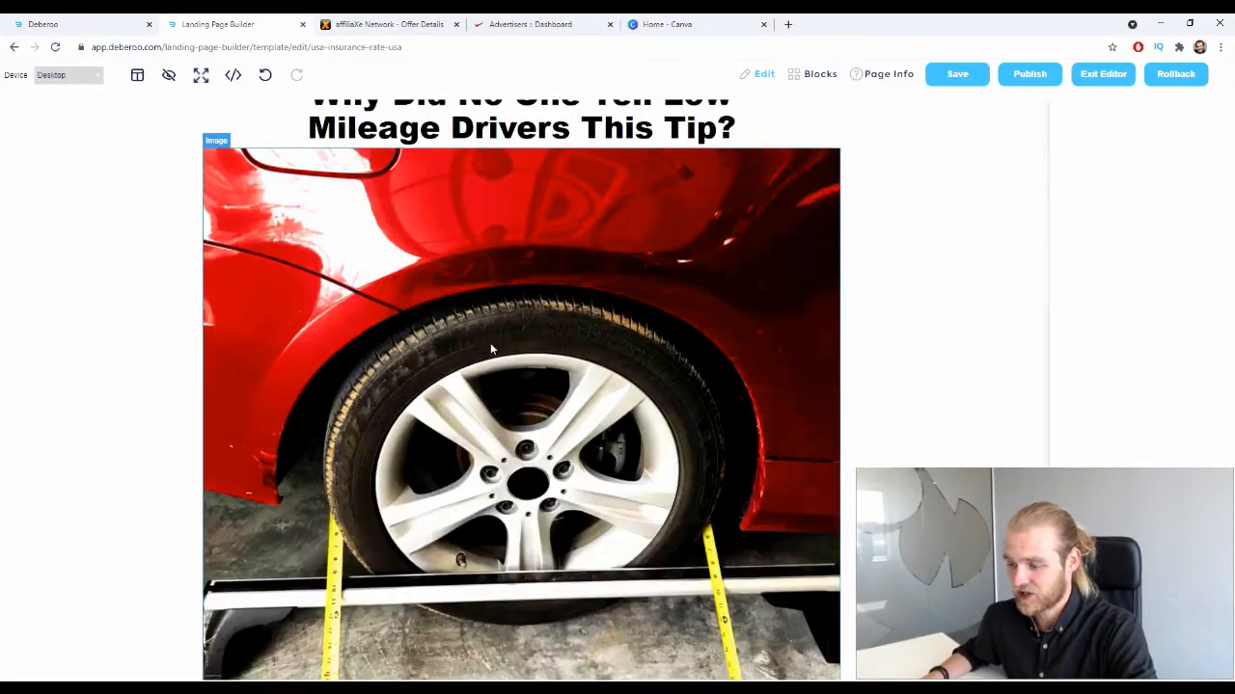
scroll(470, 374, "up", 6)
scroll(470, 374, "up", 8)
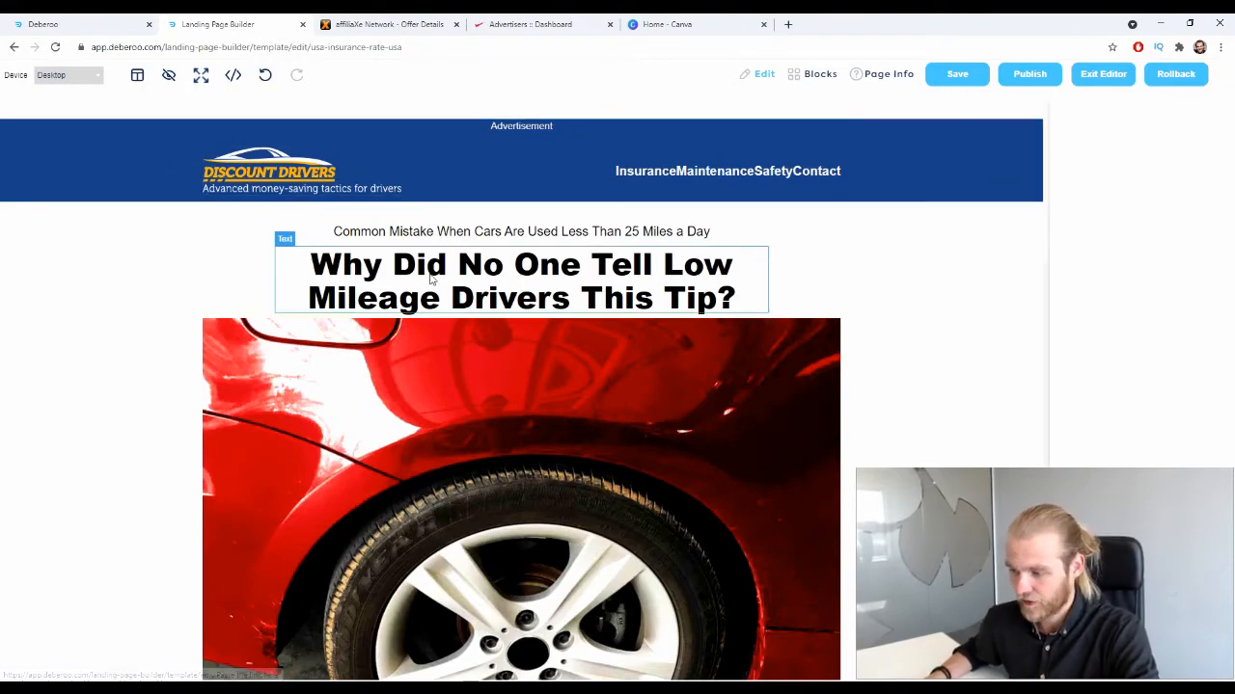
scroll(432, 279, "down", 10)
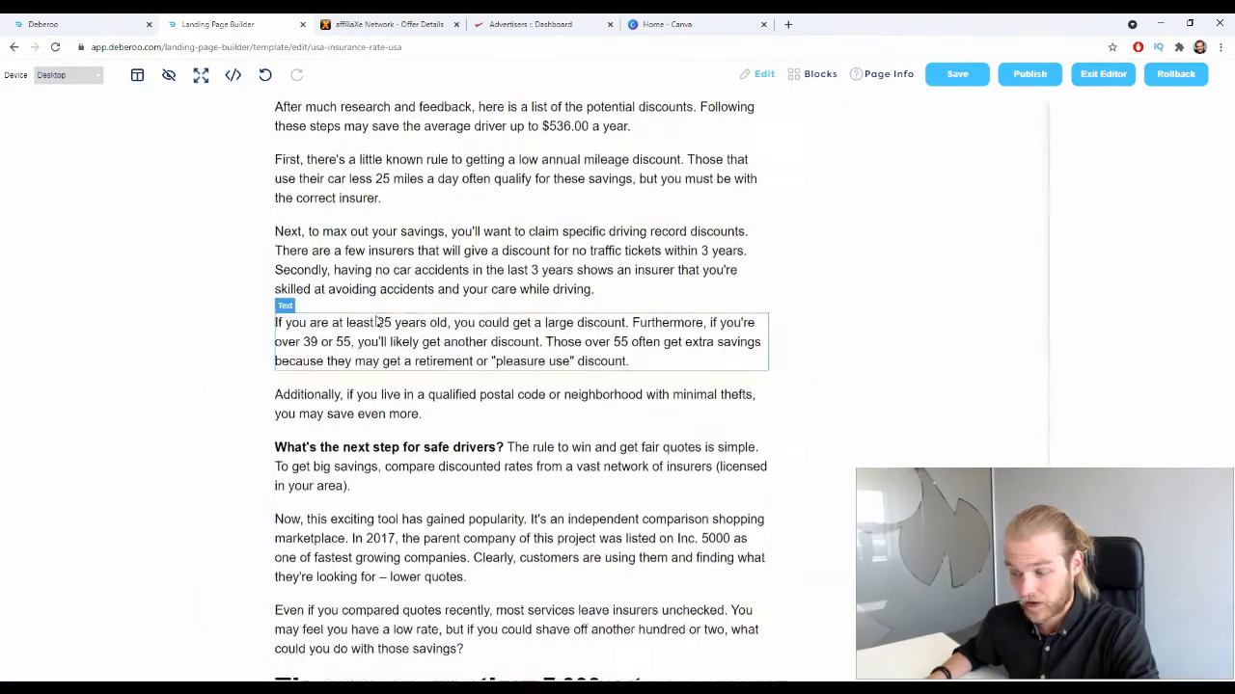
scroll(376, 322, "down", 6)
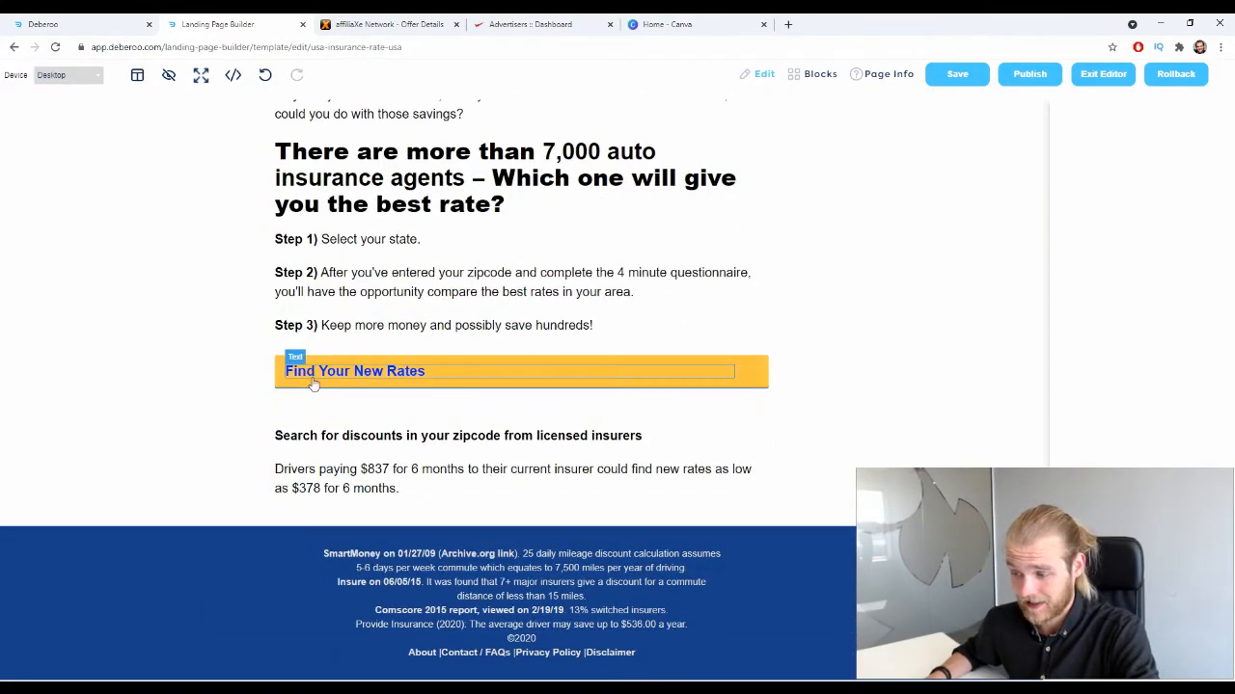
scroll(323, 395, "up", 10)
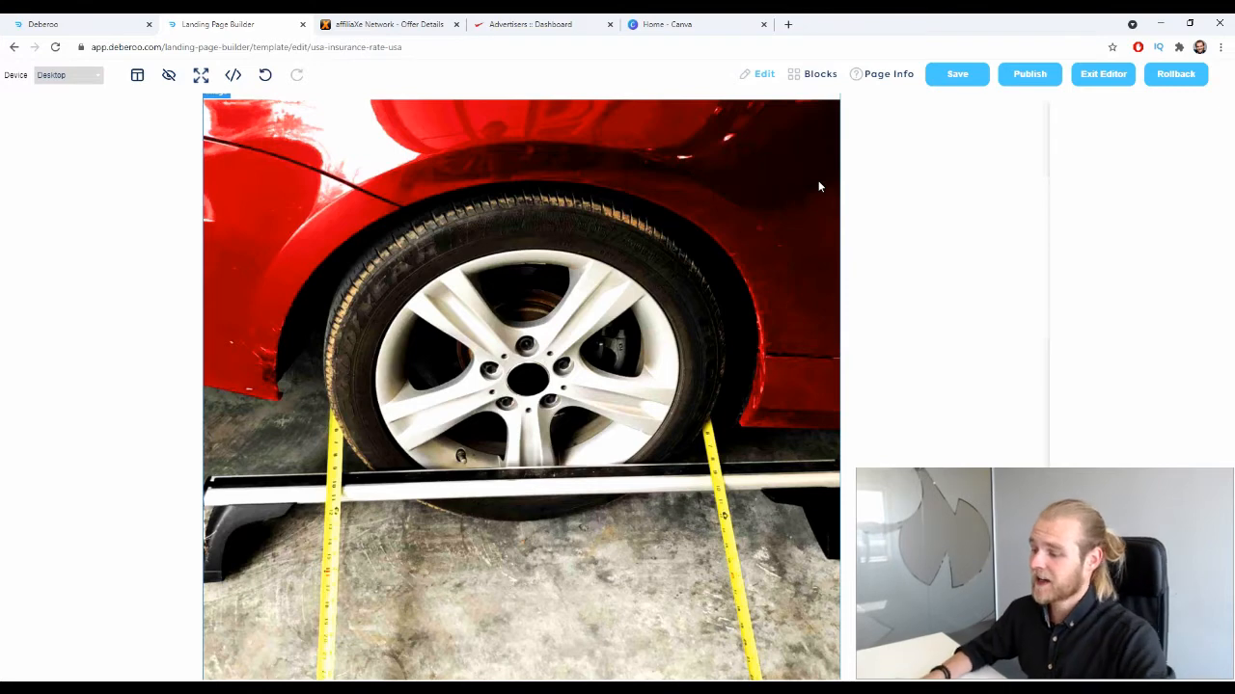
- Open the landing page's page info, switch to the Deberoo tracker settings and copy the click URL from the tracking URLs
left_click(886, 81)
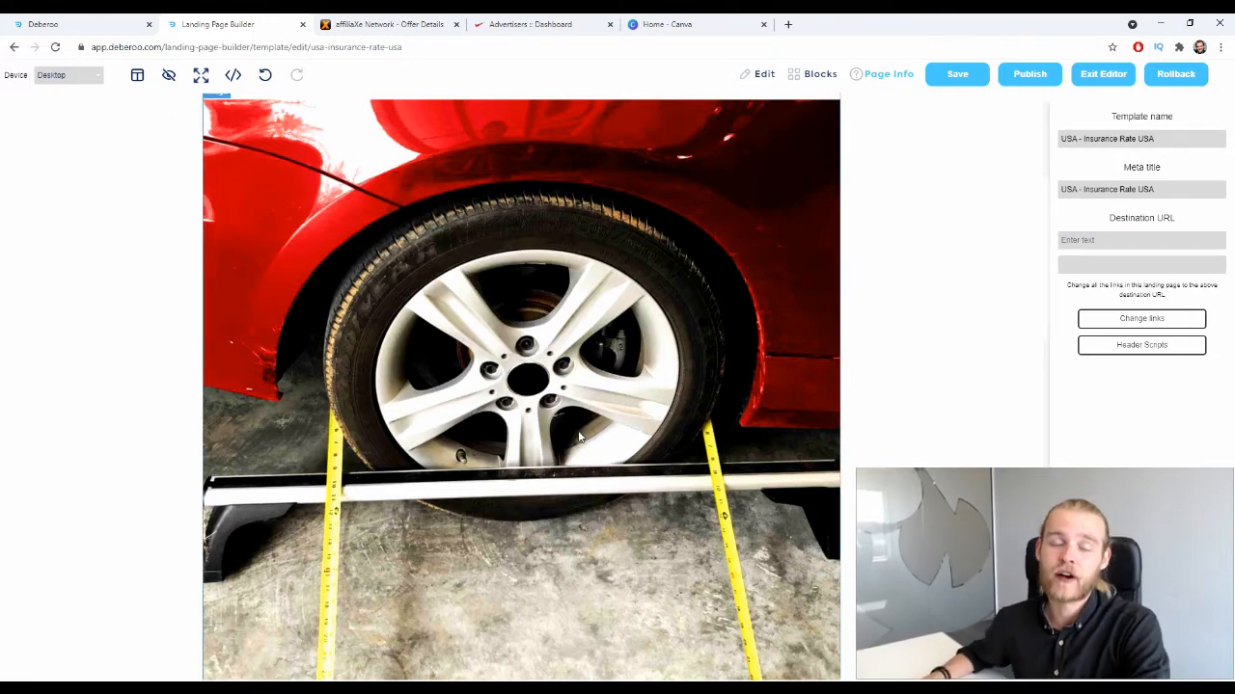
left_click(41, 24)
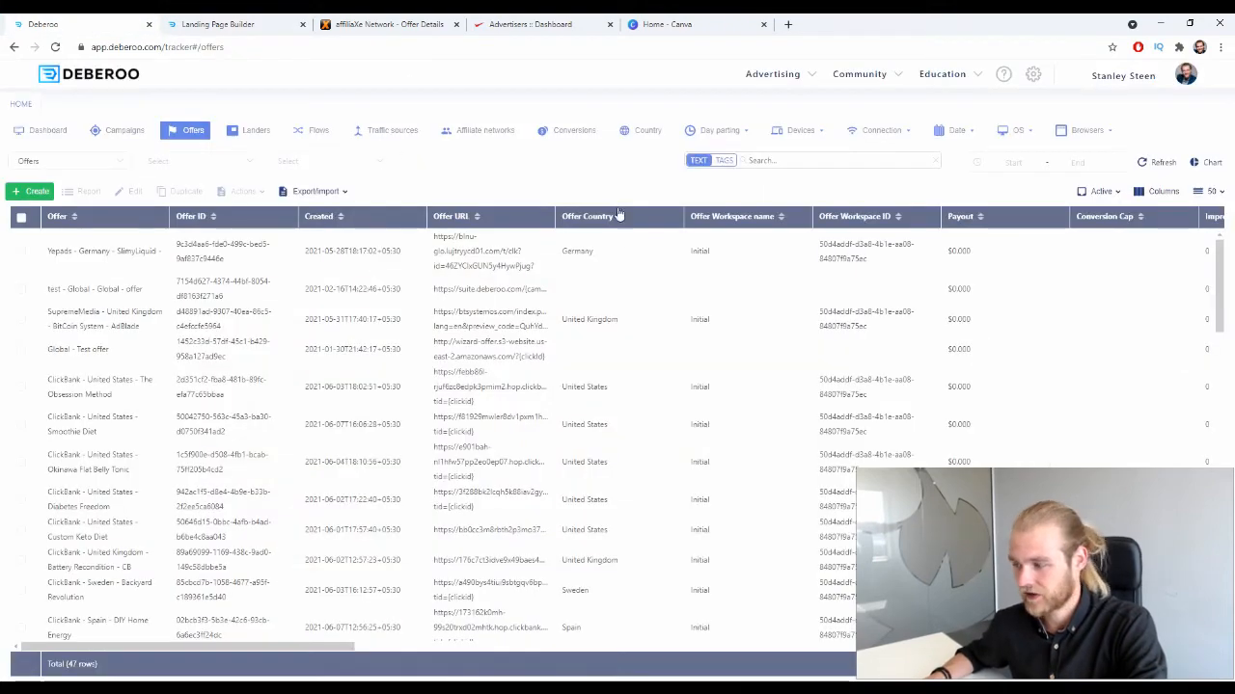
left_click(1119, 76)
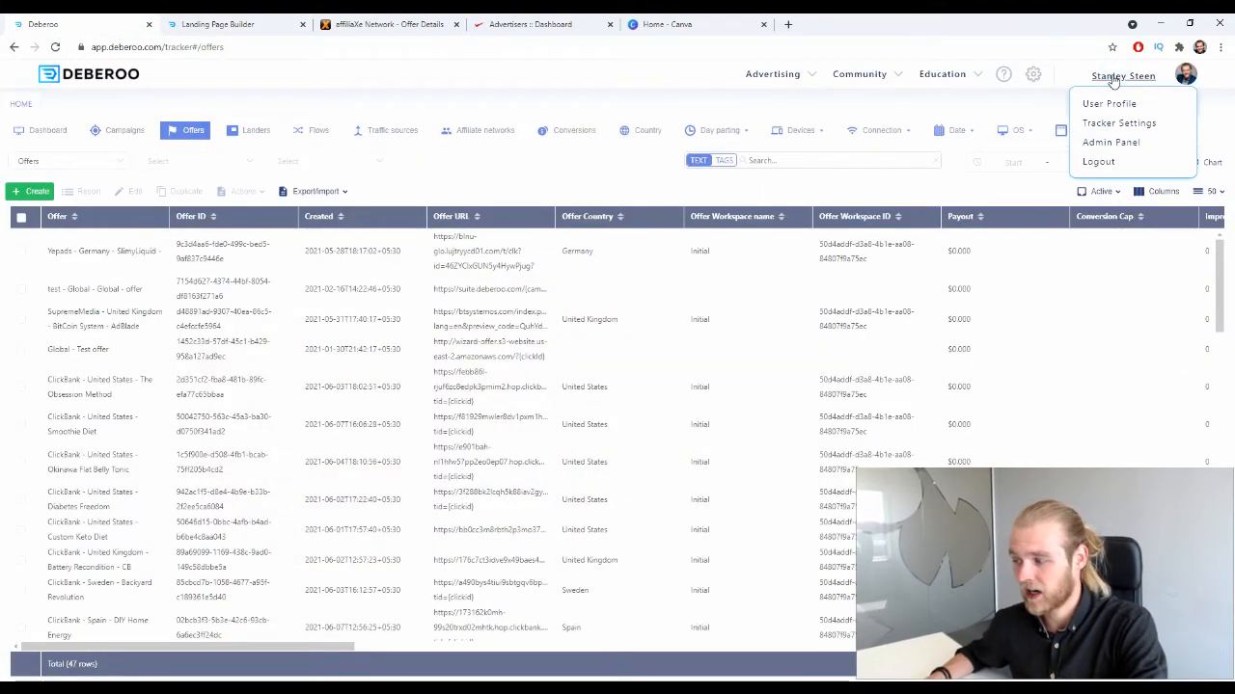
left_click(1148, 125)
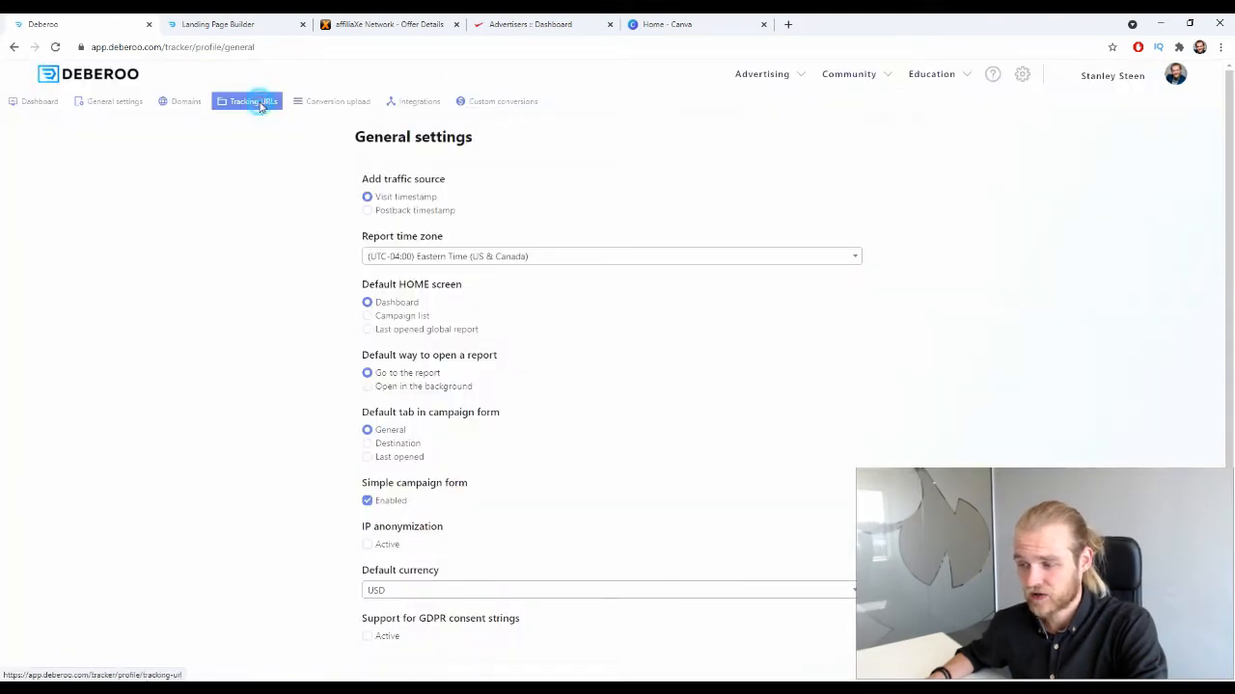
left_click(259, 103)
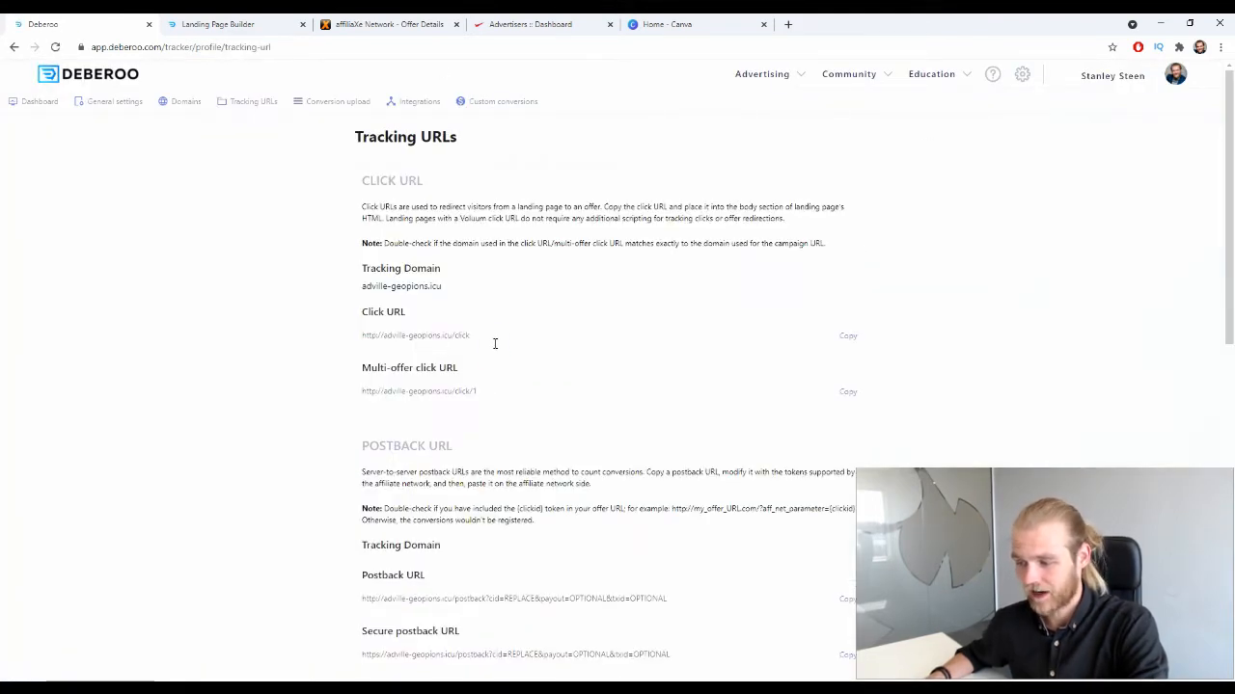
left_click(495, 338)
key("ctrl+c")
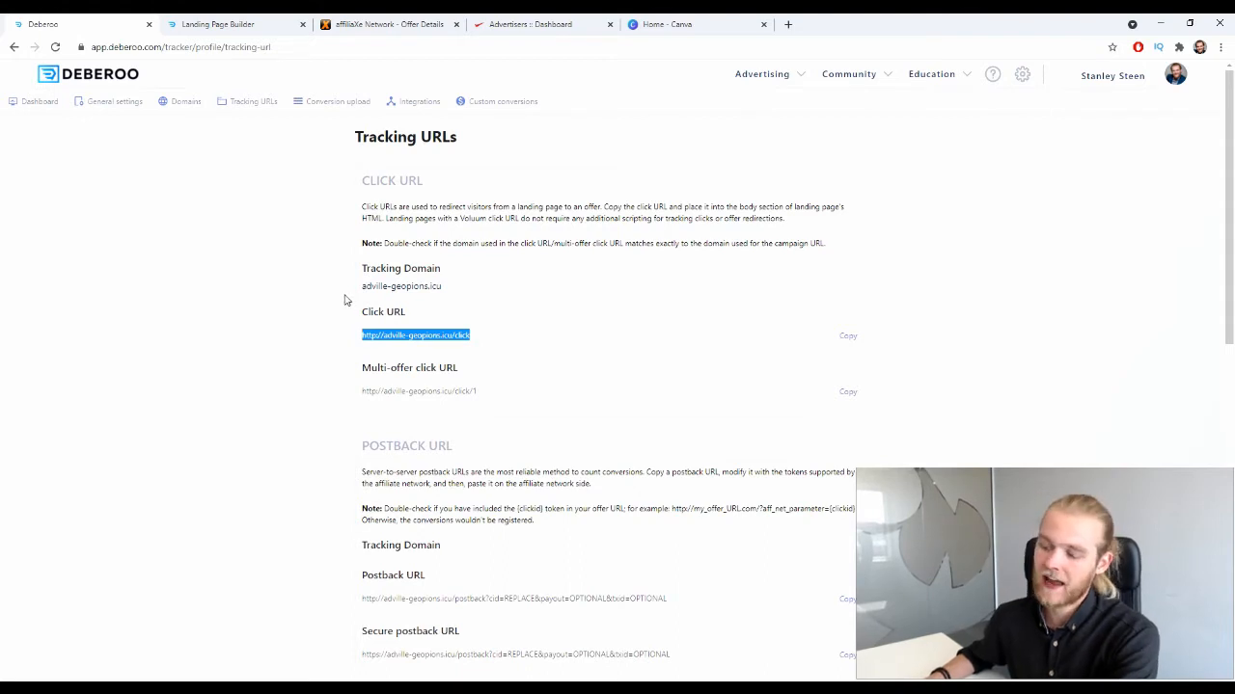
left_click(241, 24)
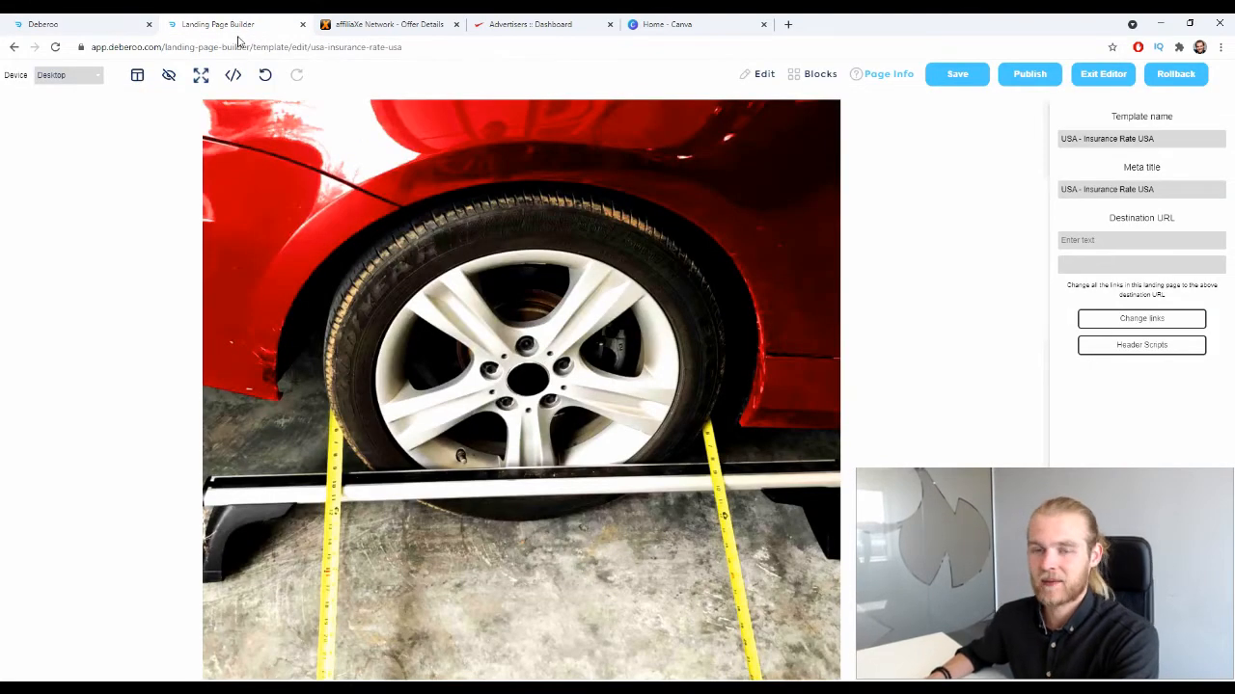
left_click(1128, 240)
key("ctrl+v")
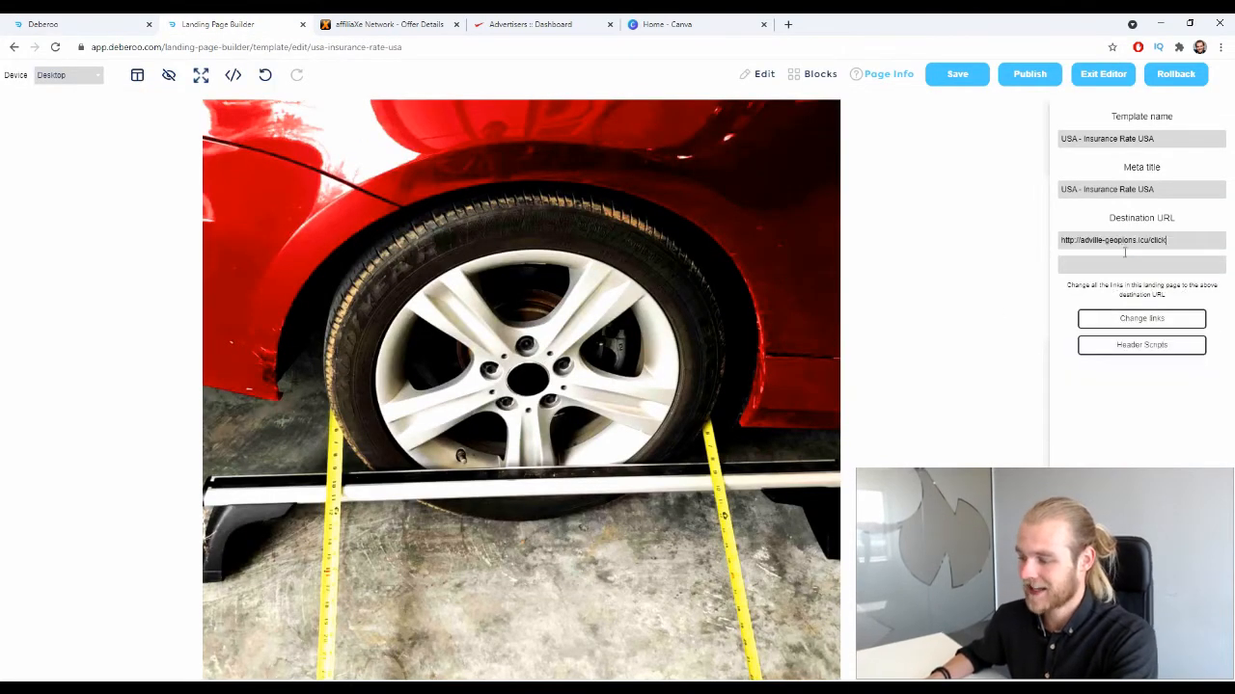
left_click(1141, 324)
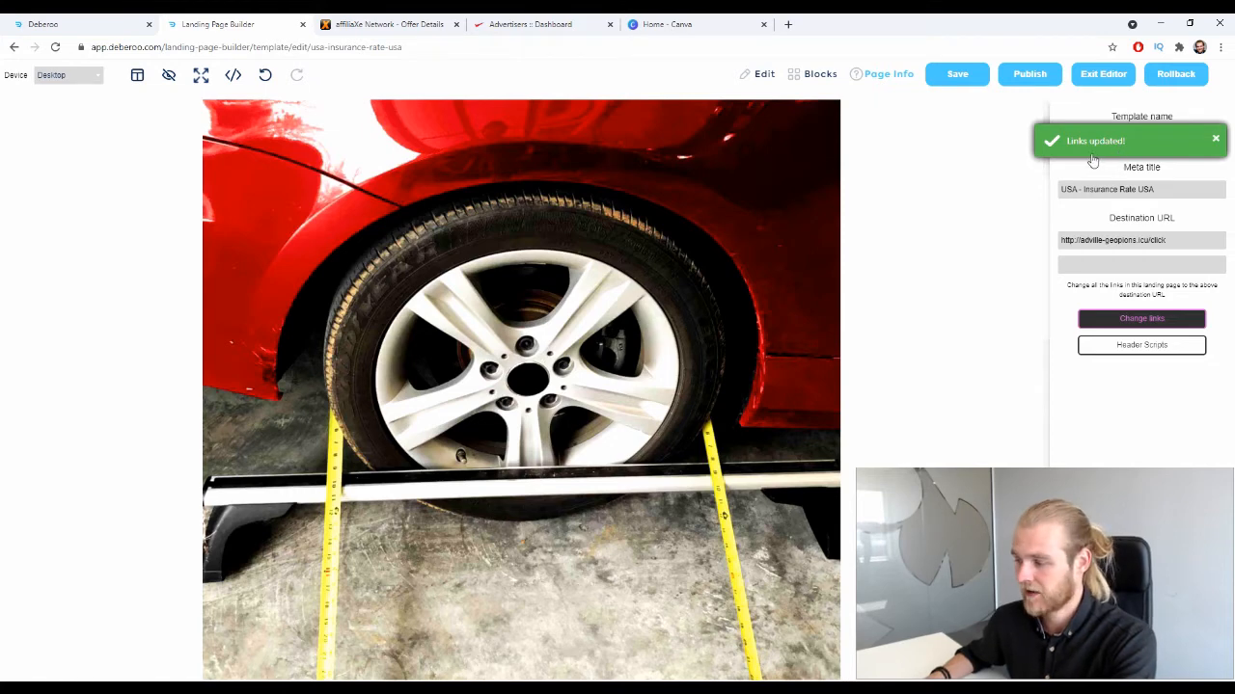
- Publish the landing page on the imakeshhmoney-com domain, open the published page and select its web address for copying
left_click(1029, 77)
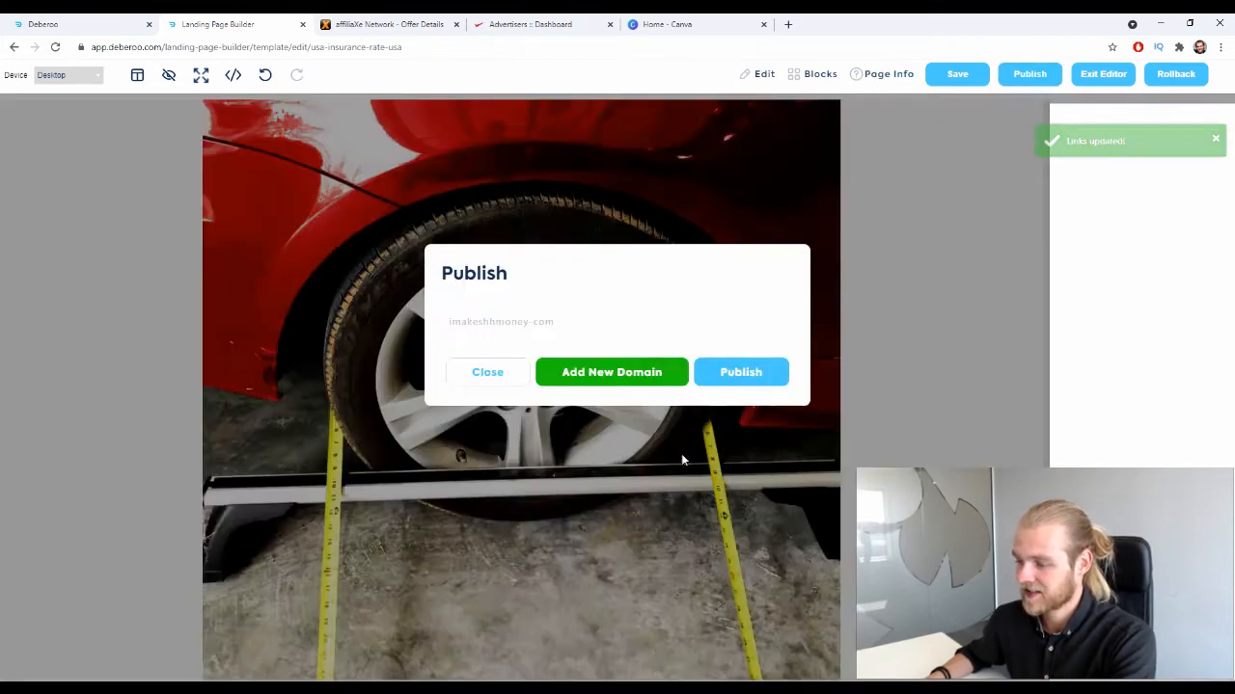
left_click(723, 381)
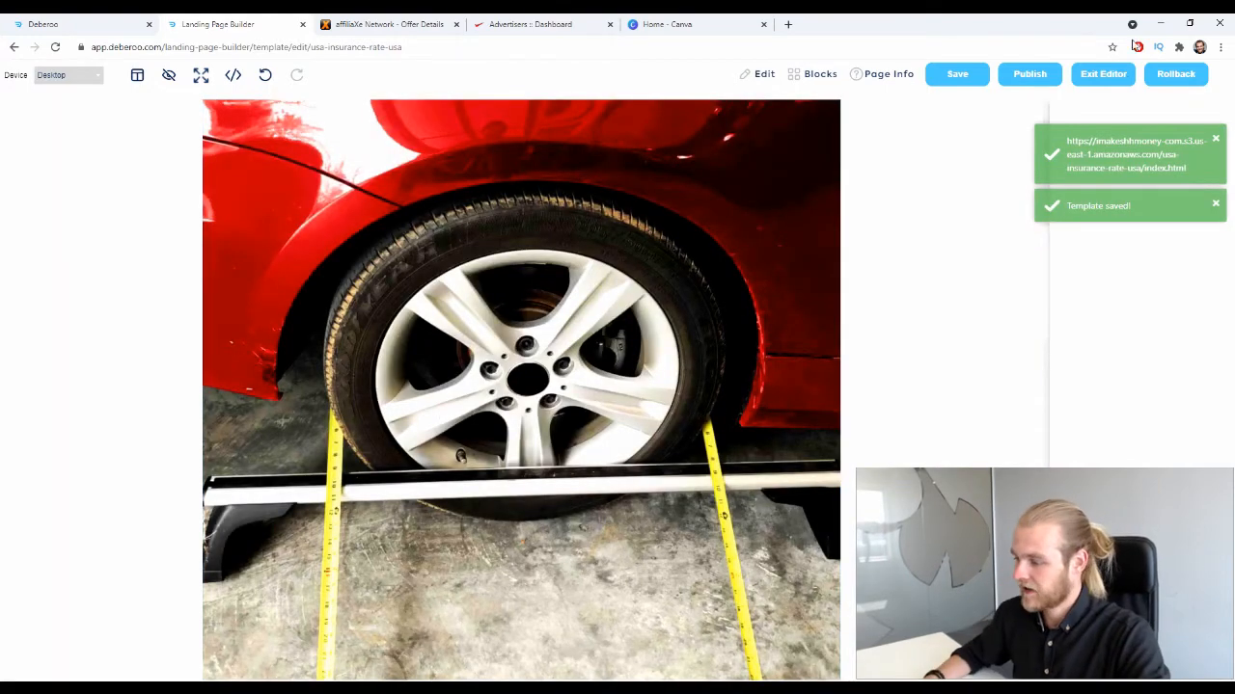
left_click(1133, 147)
left_click(313, 47)
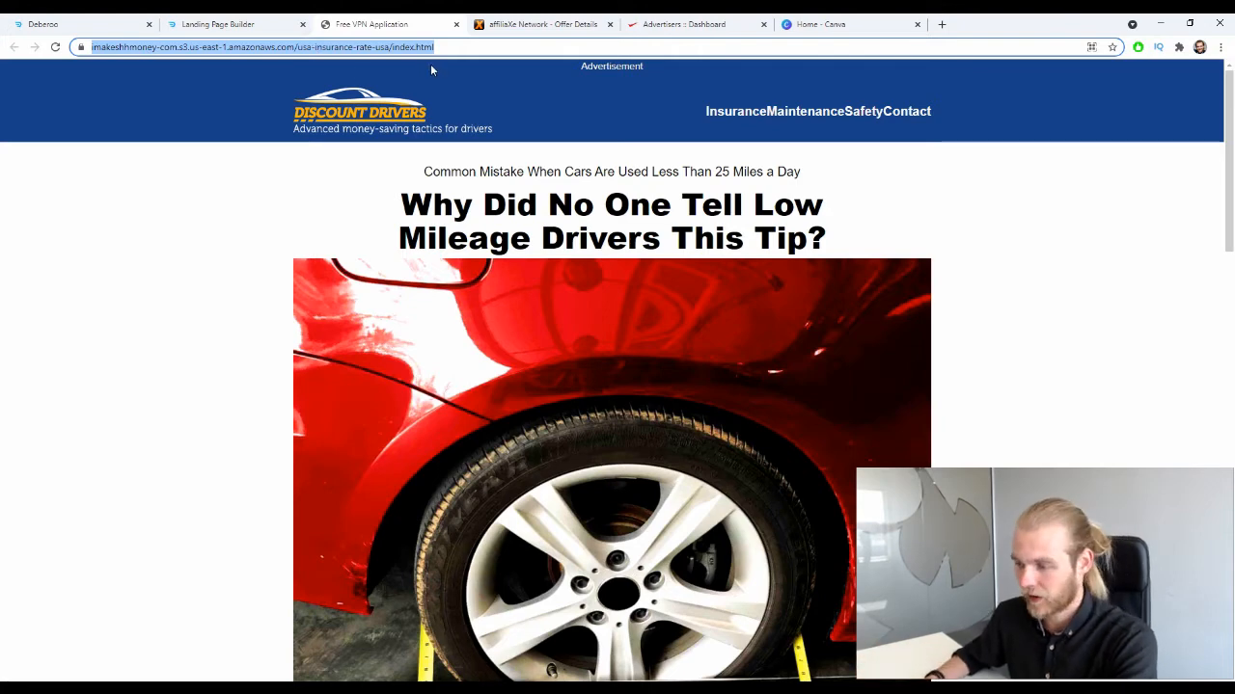
- Start a new lander in the Deberoo tracker with the Initial workspace and the United States country tag
left_click(49, 27)
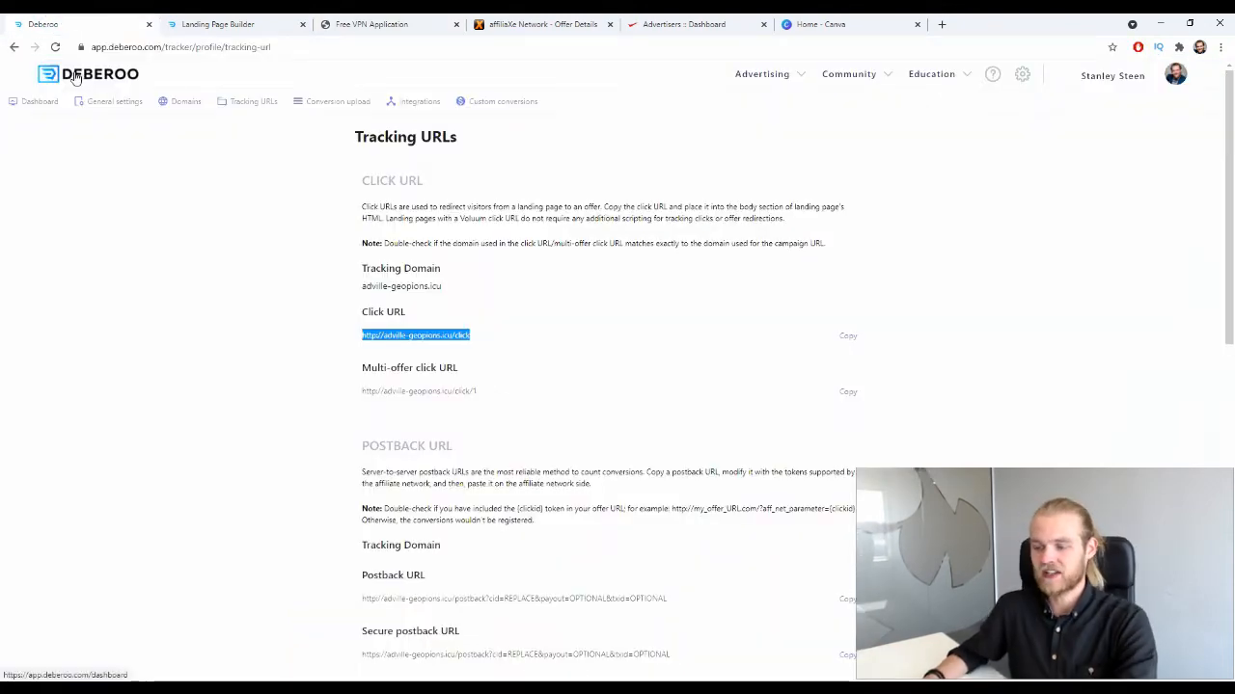
left_click(21, 103)
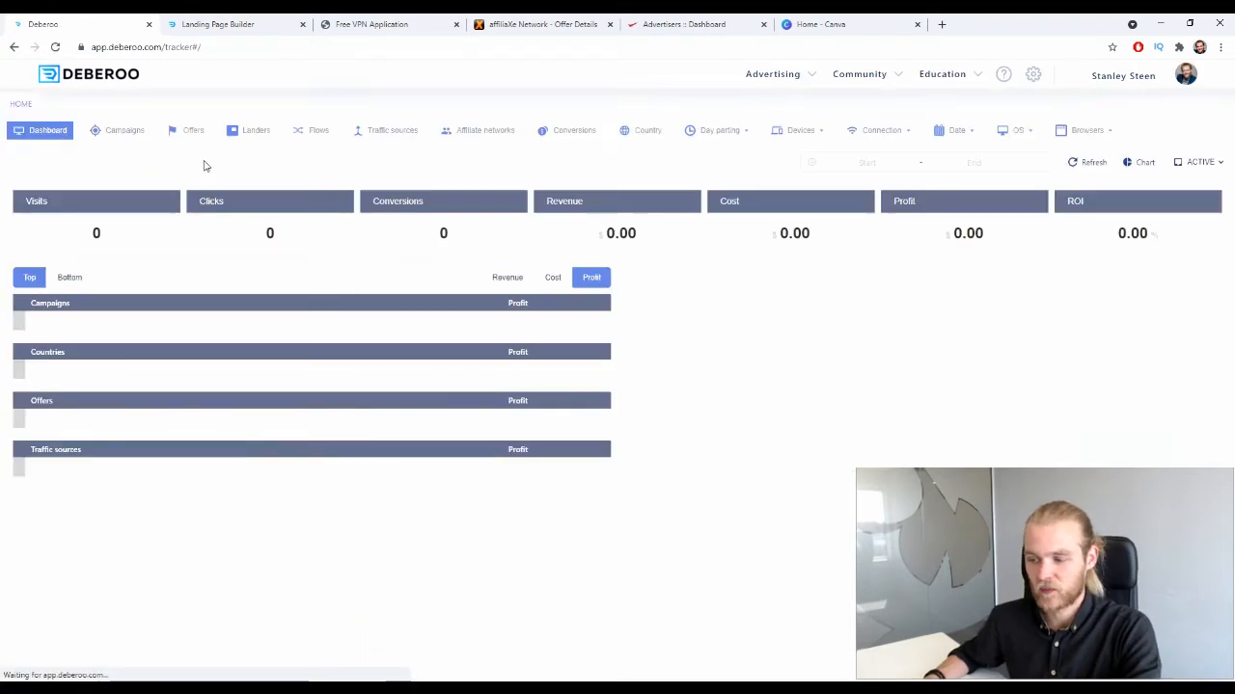
left_click(255, 139)
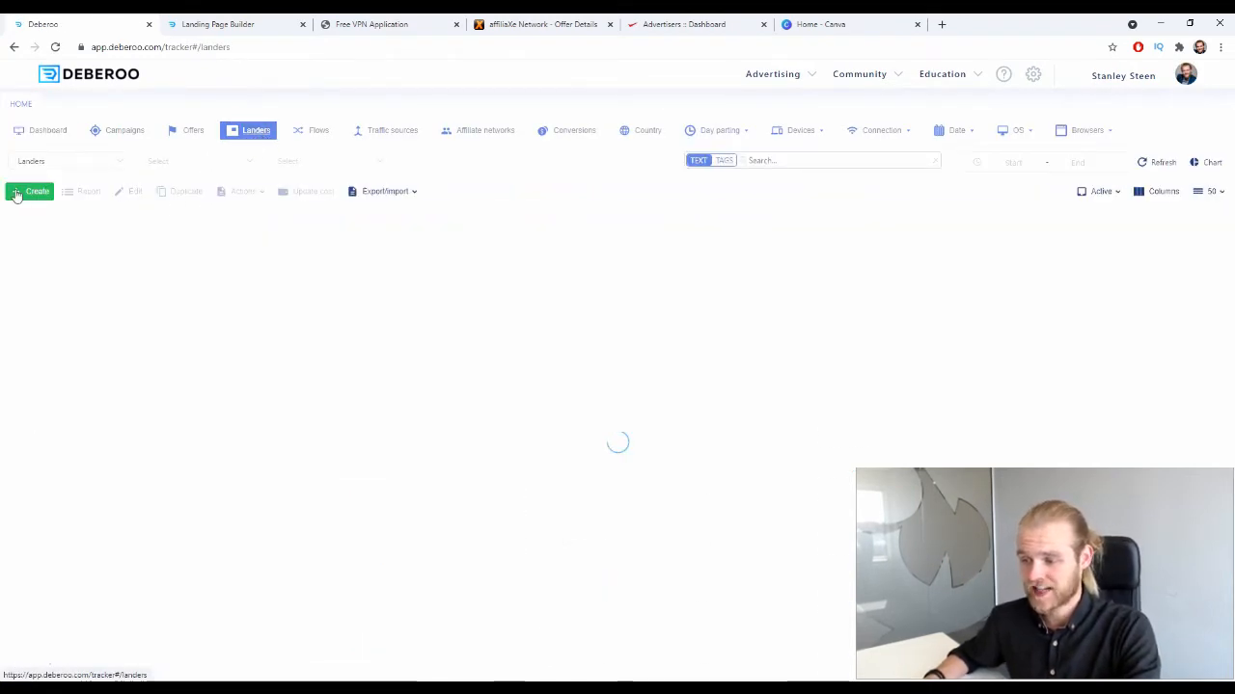
left_click(32, 191)
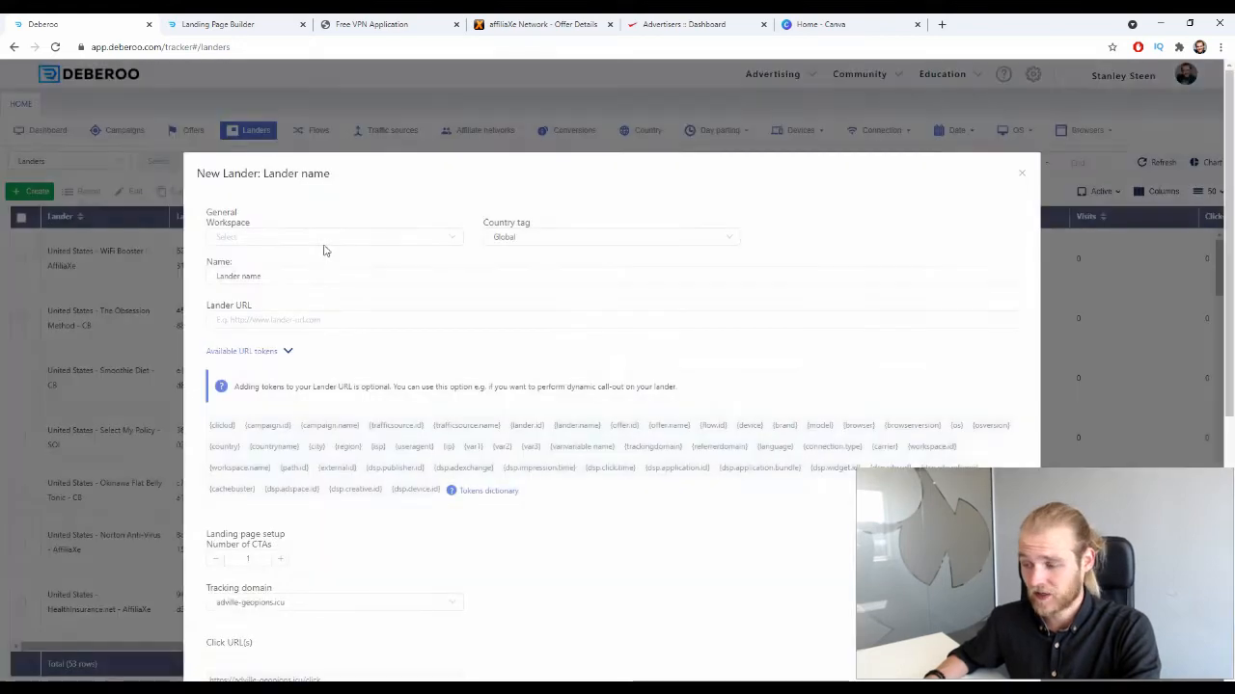
left_click(323, 240)
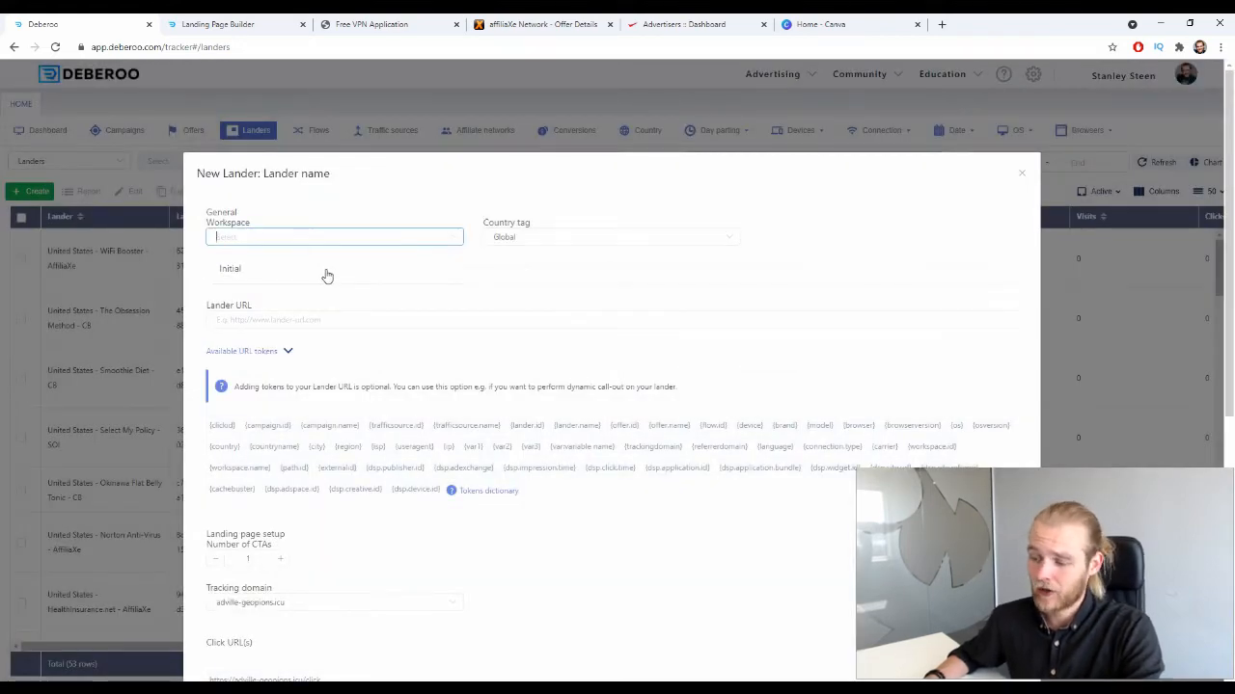
left_click(327, 275)
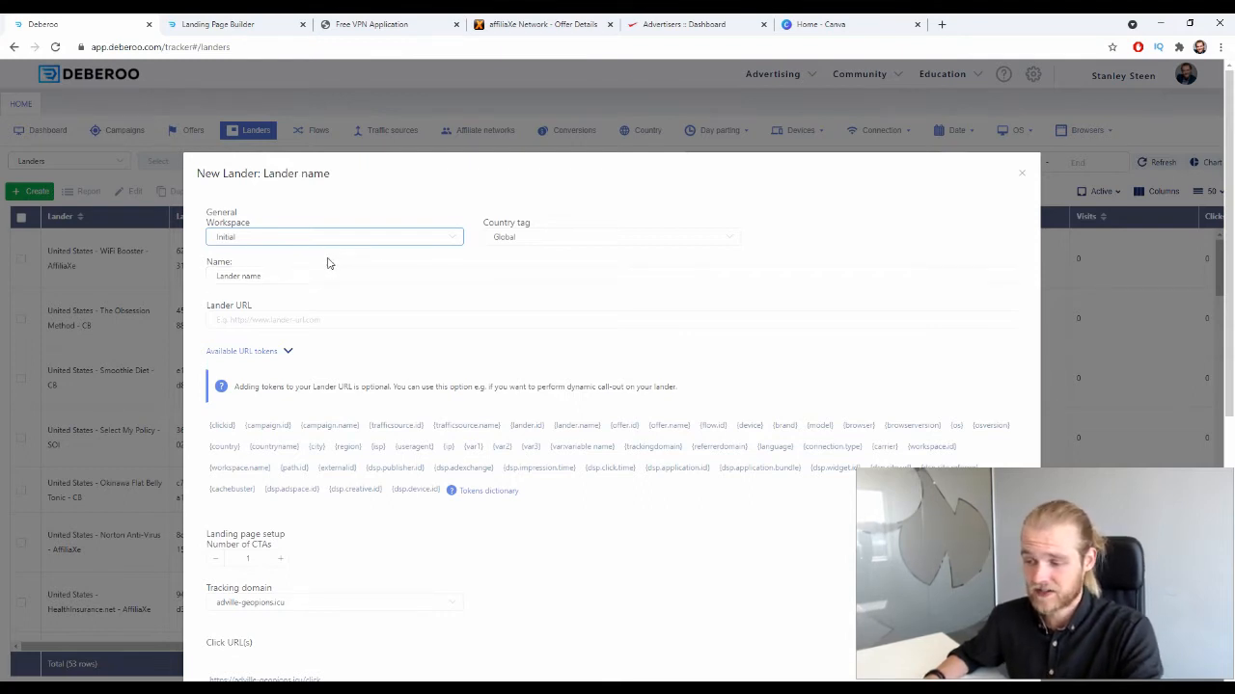
left_click(301, 241)
left_click(257, 267)
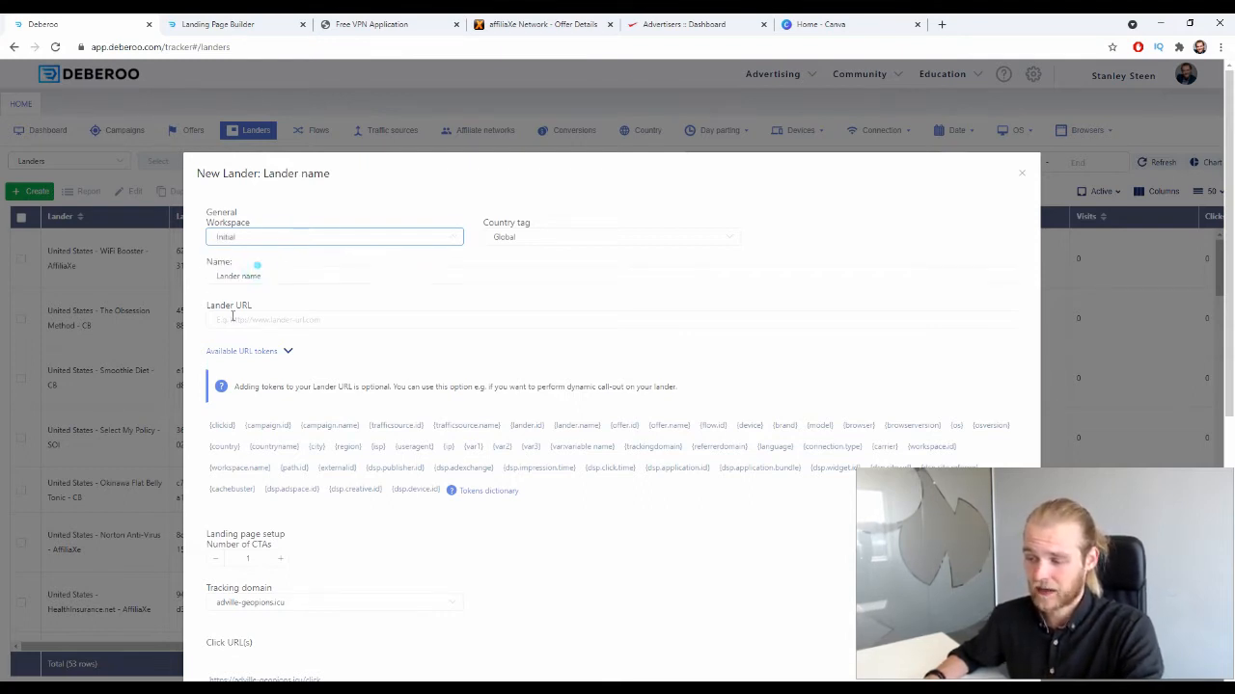
left_click(519, 246)
type("unit")
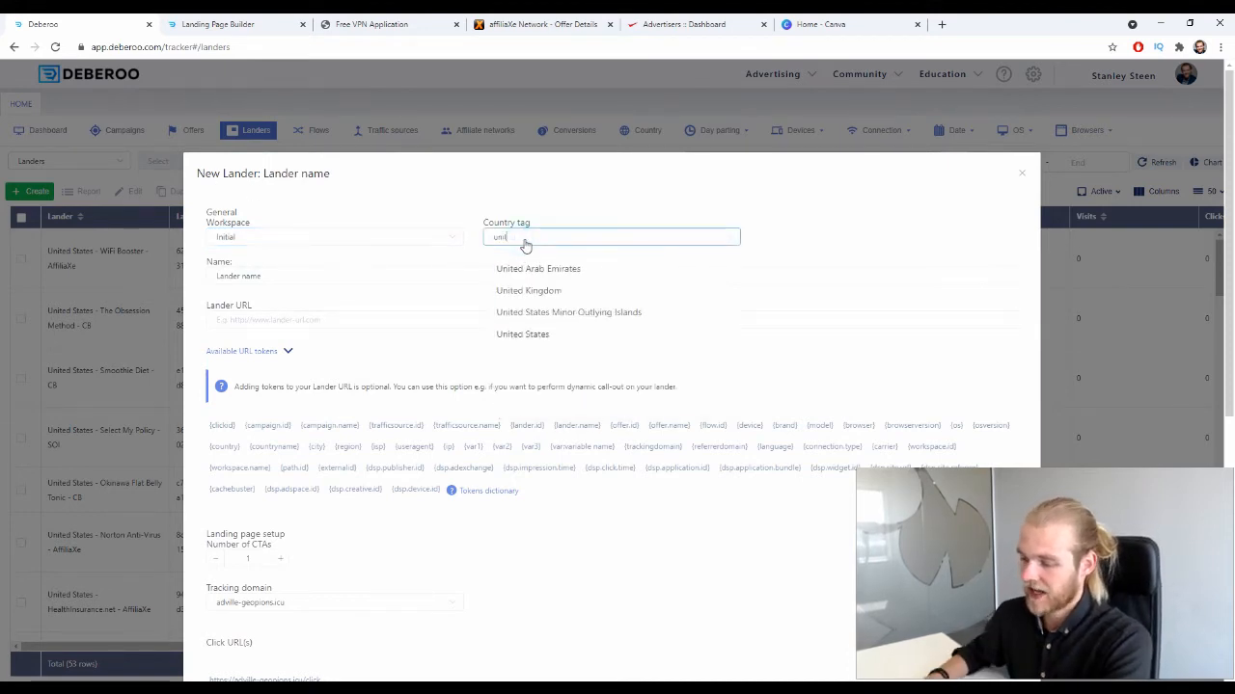
left_click(543, 332)
- Name the new lander Insurance Rate USA - AffiliaXe
left_click_drag(278, 276, 199, 281)
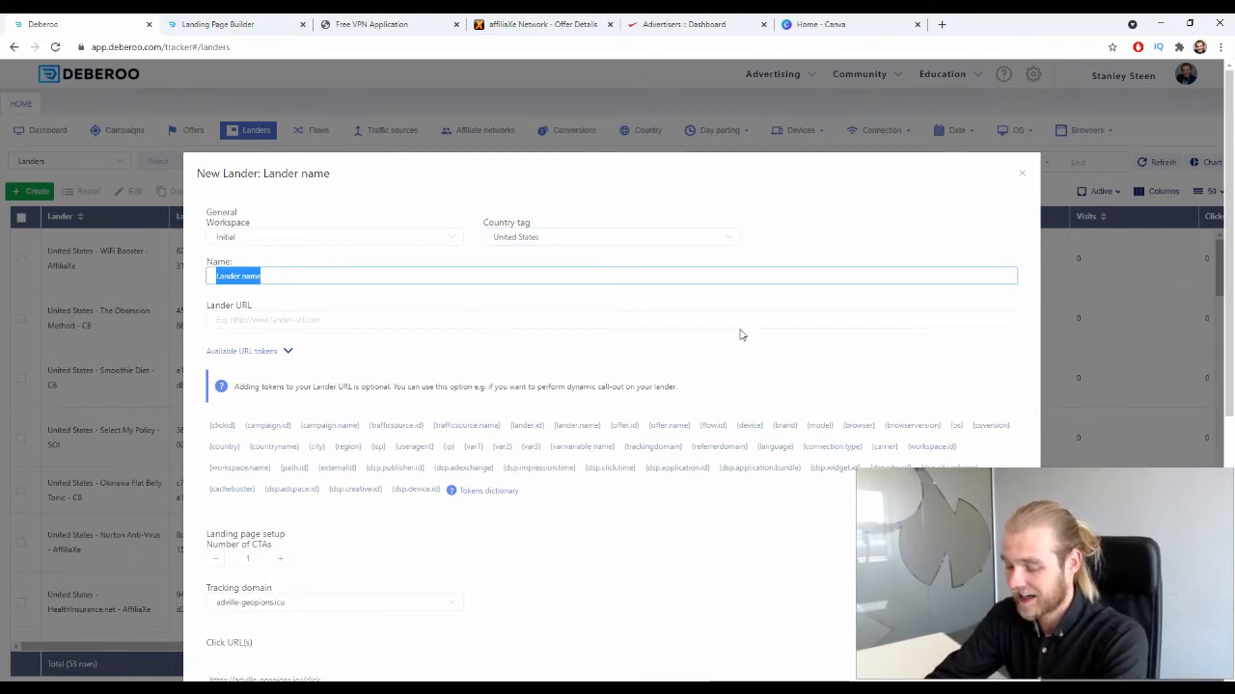
type("Insureanc")
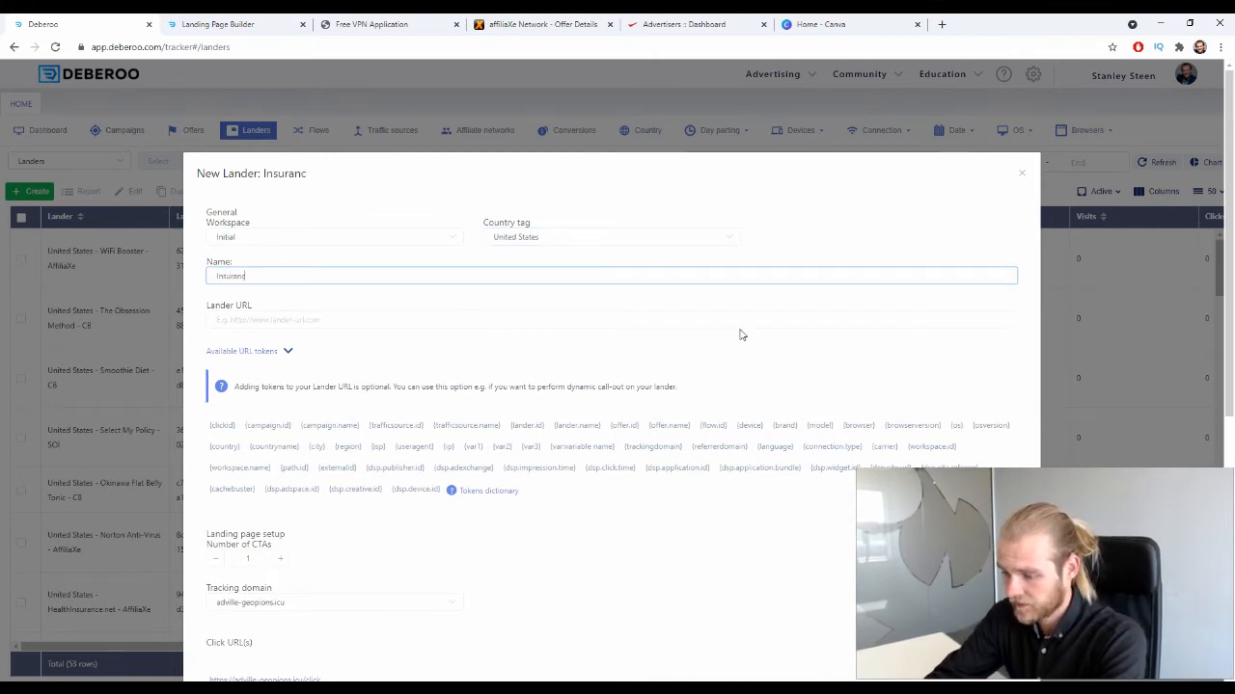
type("e Rate")
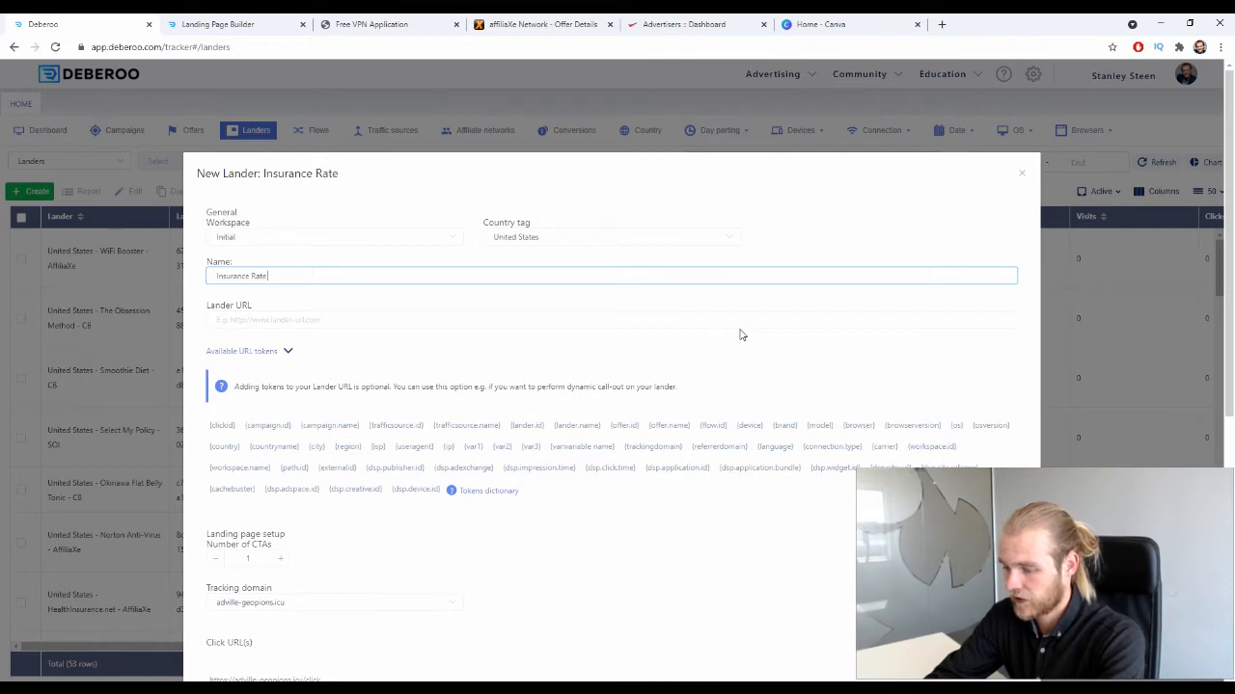
type(" USE")
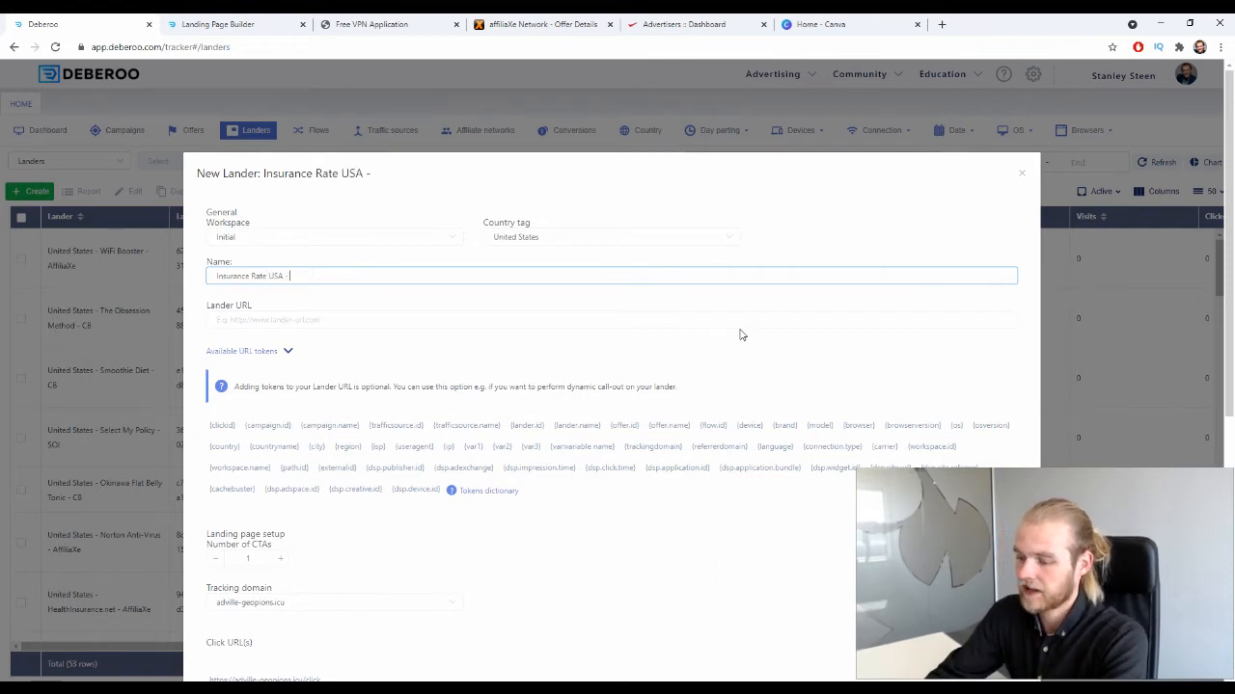
type(" - Affilia")
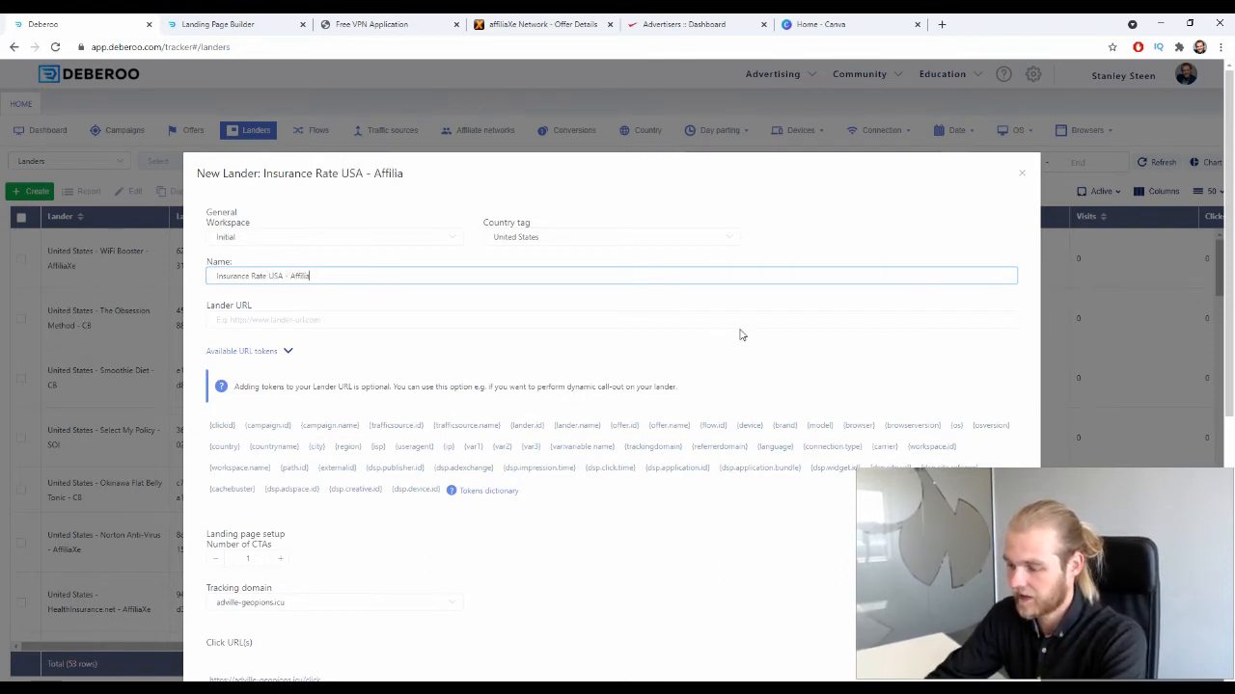
type("Xe")
key("Tab")
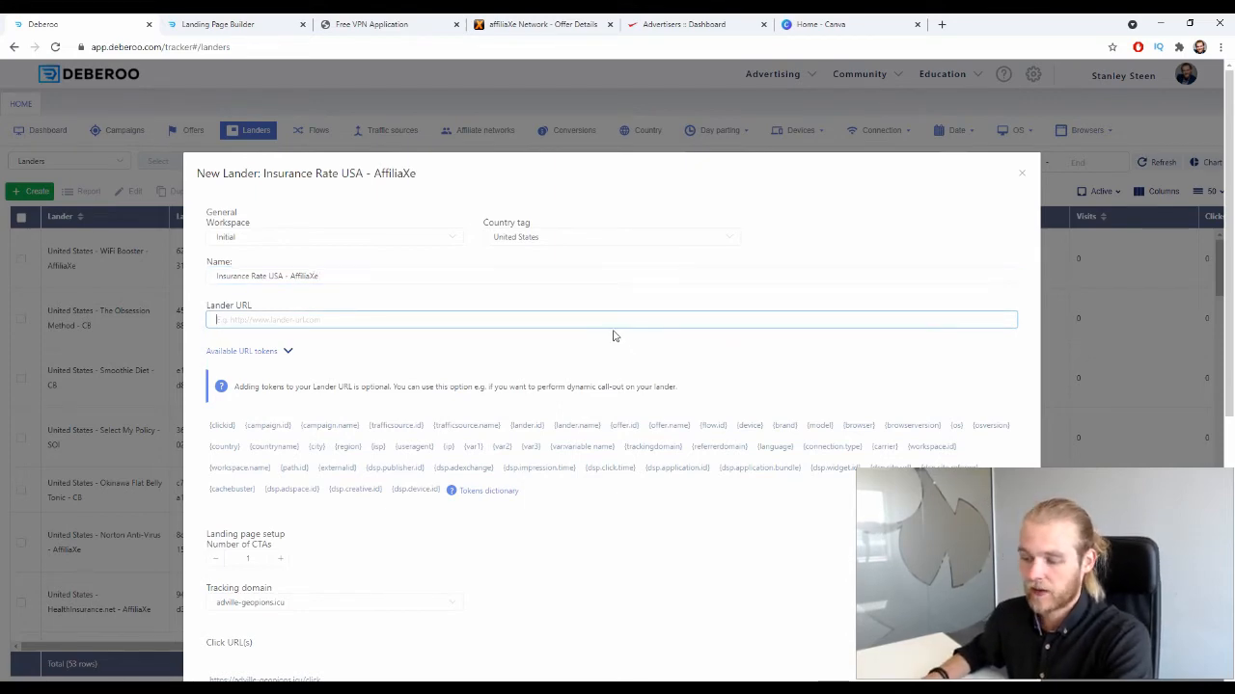
- Paste the published page's address as the lander URL and finish the lander
key("ctrl+v")
scroll(513, 362, "down", 5)
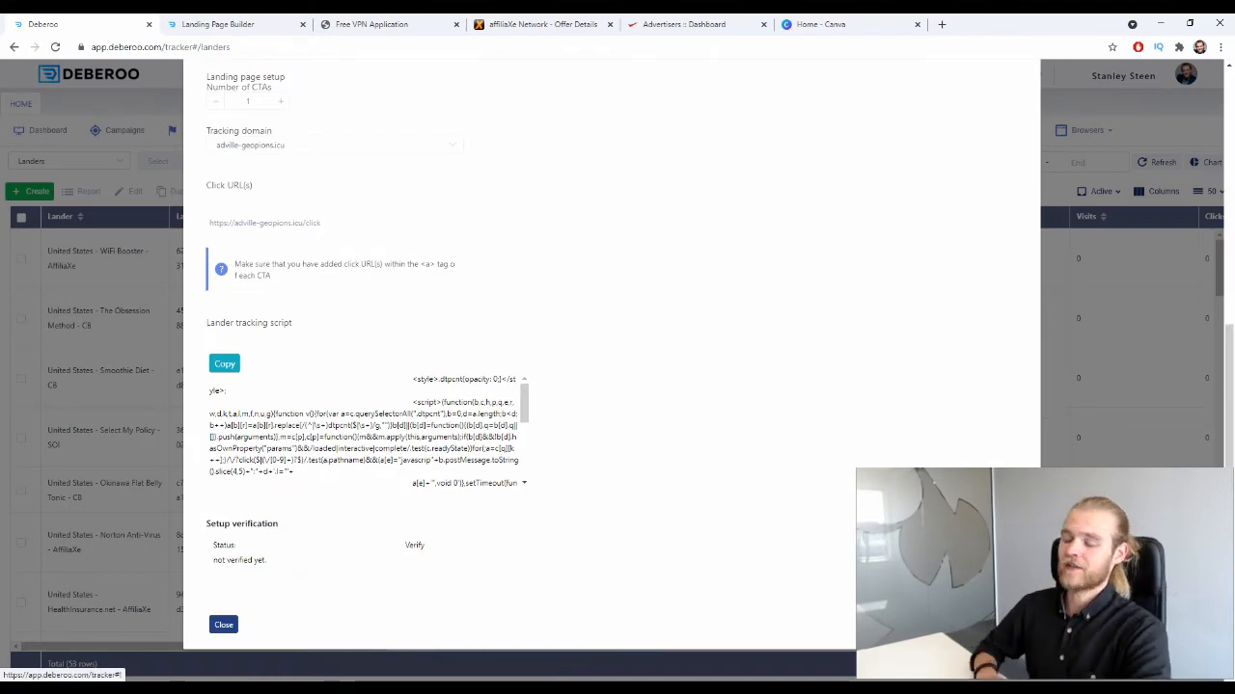
left_click(224, 625)
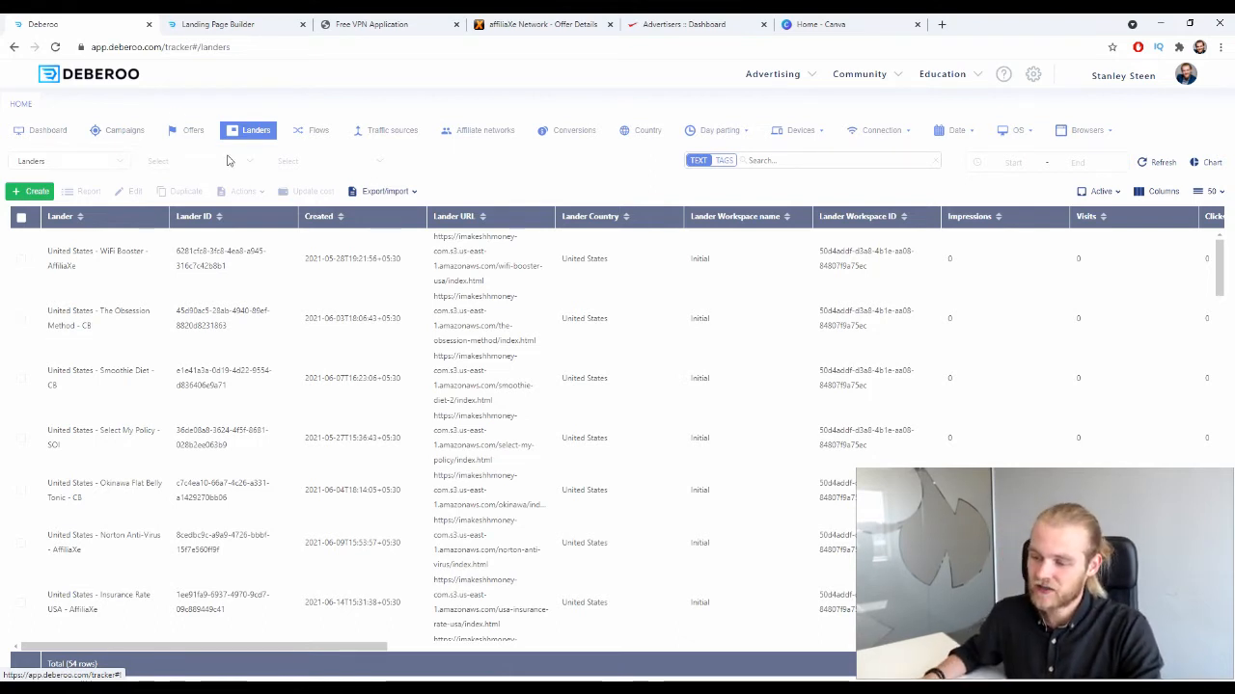
- Start a new tracker campaign with the Initial workspace and MGID as its traffic source
left_click(128, 131)
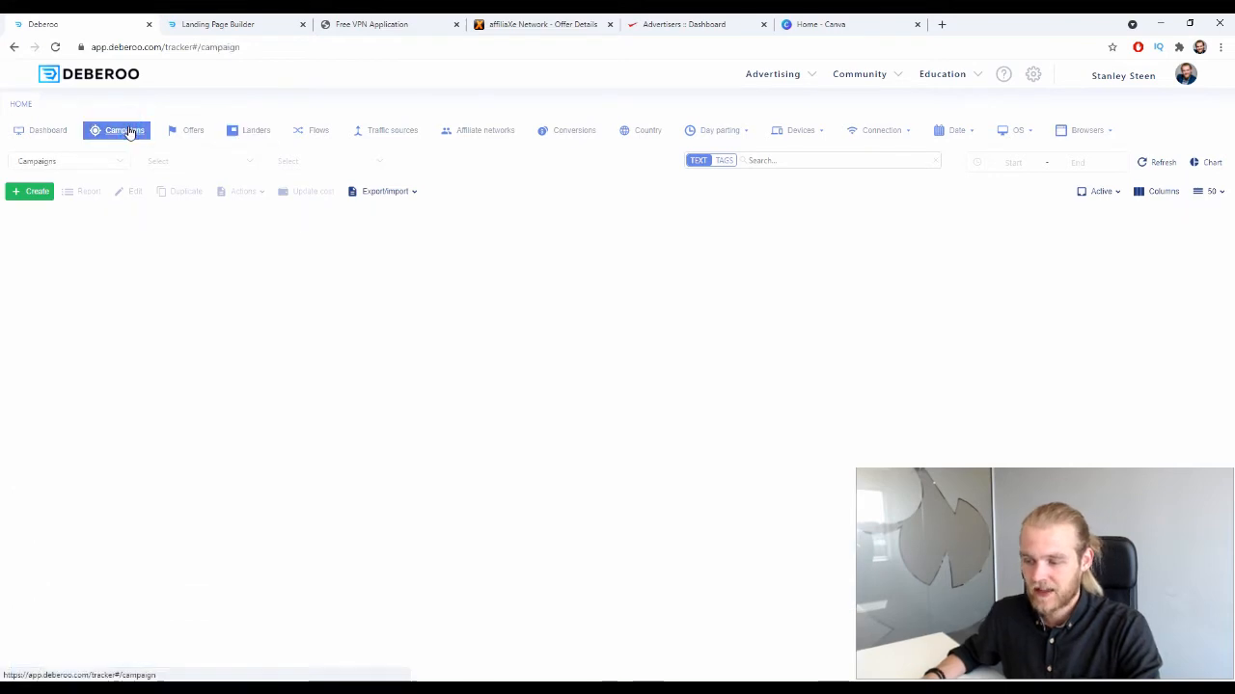
left_click(32, 192)
left_click(35, 214)
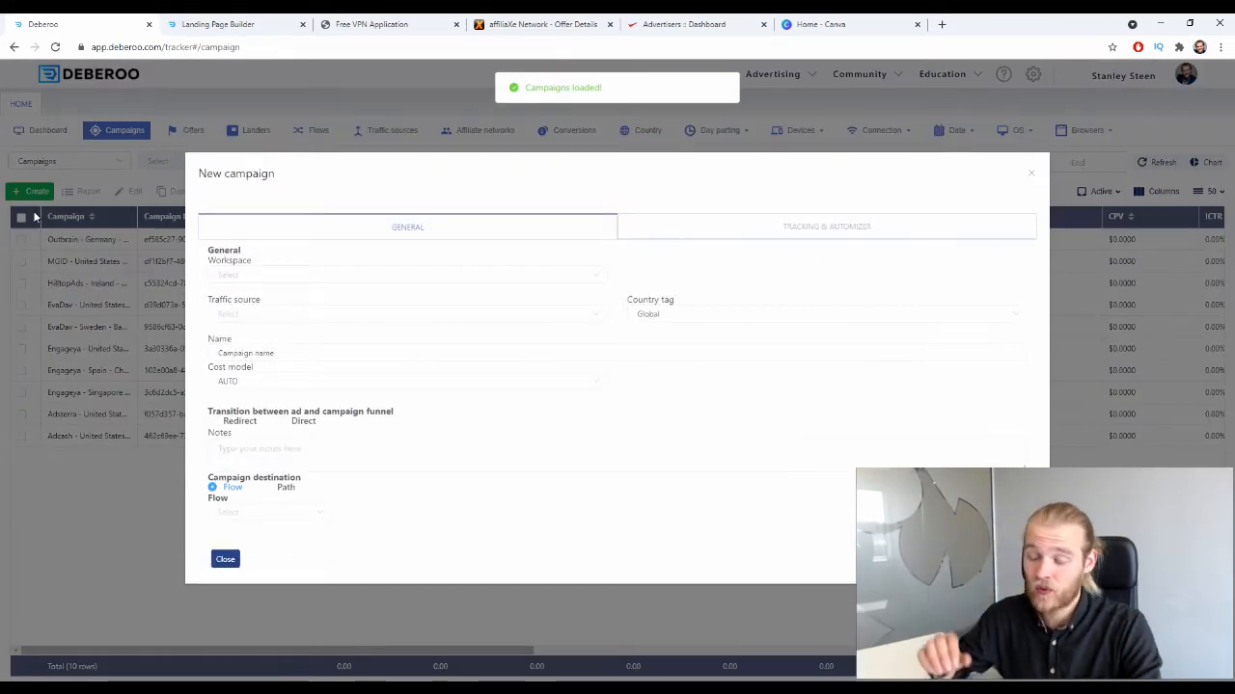
left_click(216, 275)
left_click(259, 315)
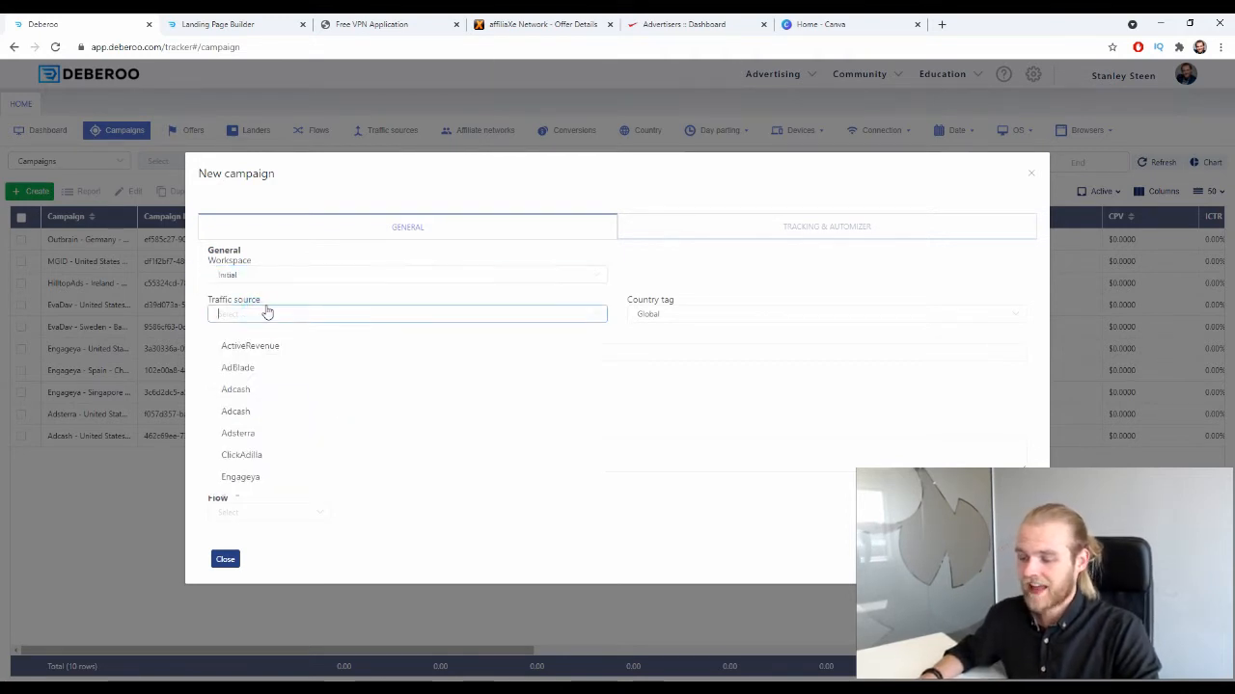
scroll(302, 372, "down", 5)
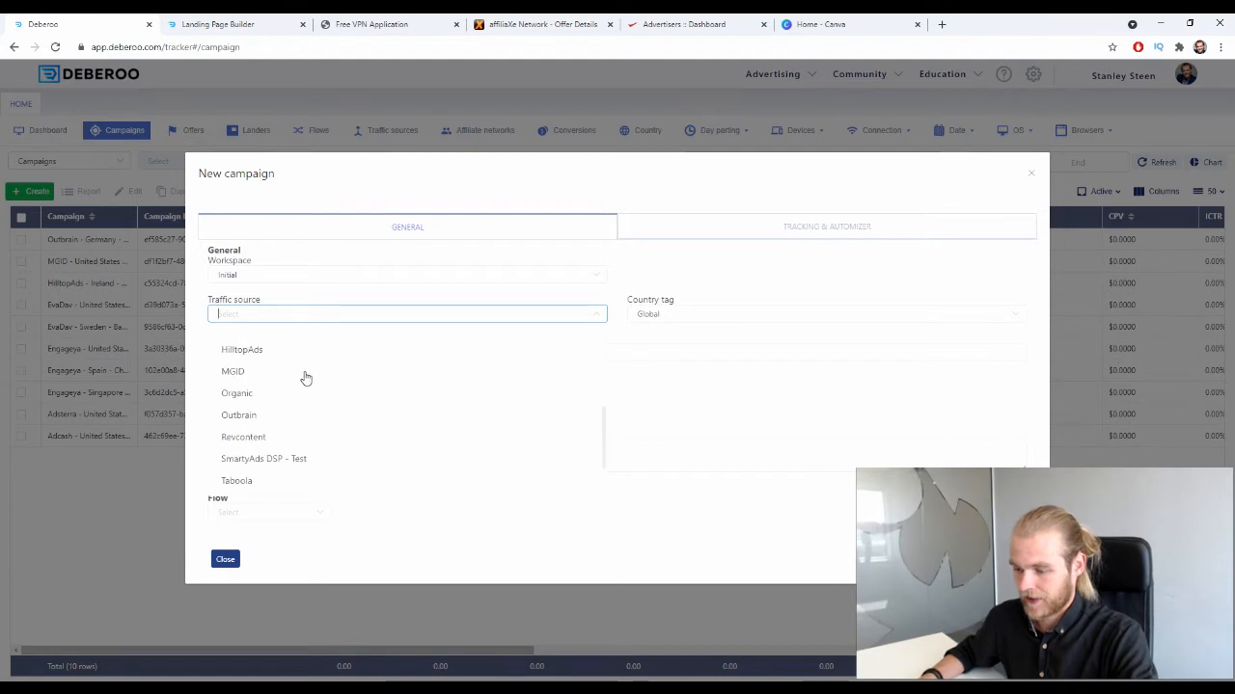
left_click(284, 367)
- Set the new campaign's country tag to United States and name it Insurance Rate USA - AffiliaXe
left_click(708, 314)
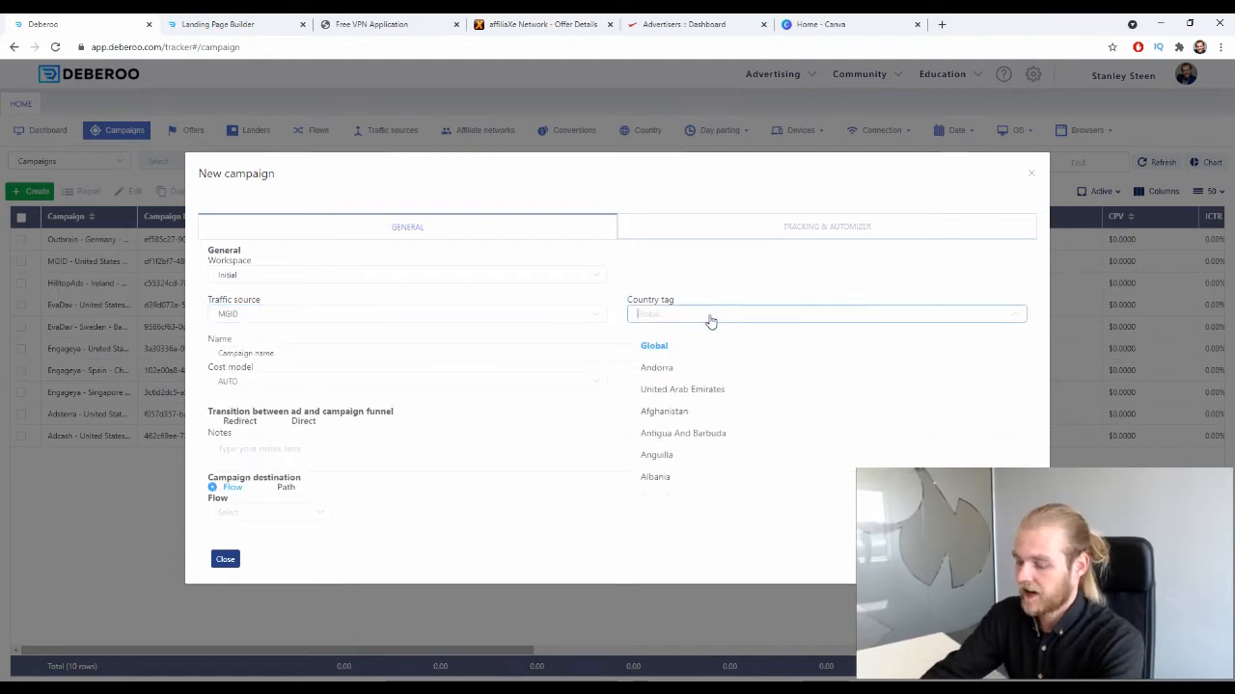
type("uni")
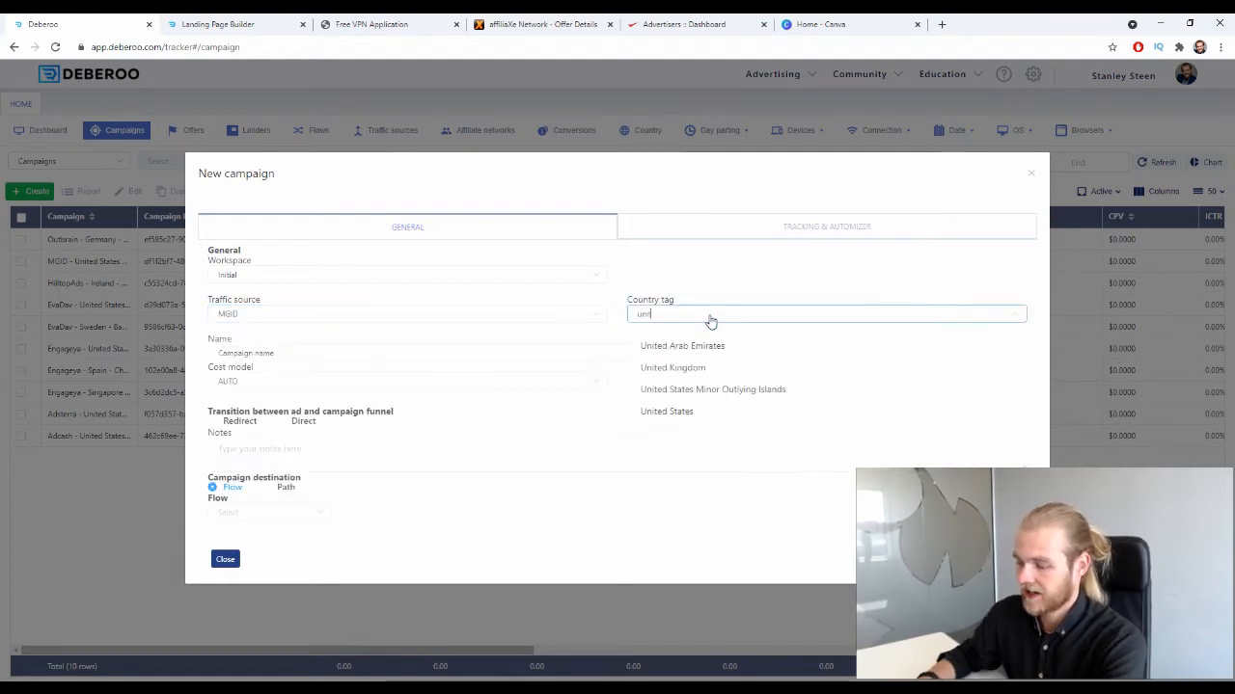
left_click(667, 413)
left_click_drag(330, 352, 210, 360)
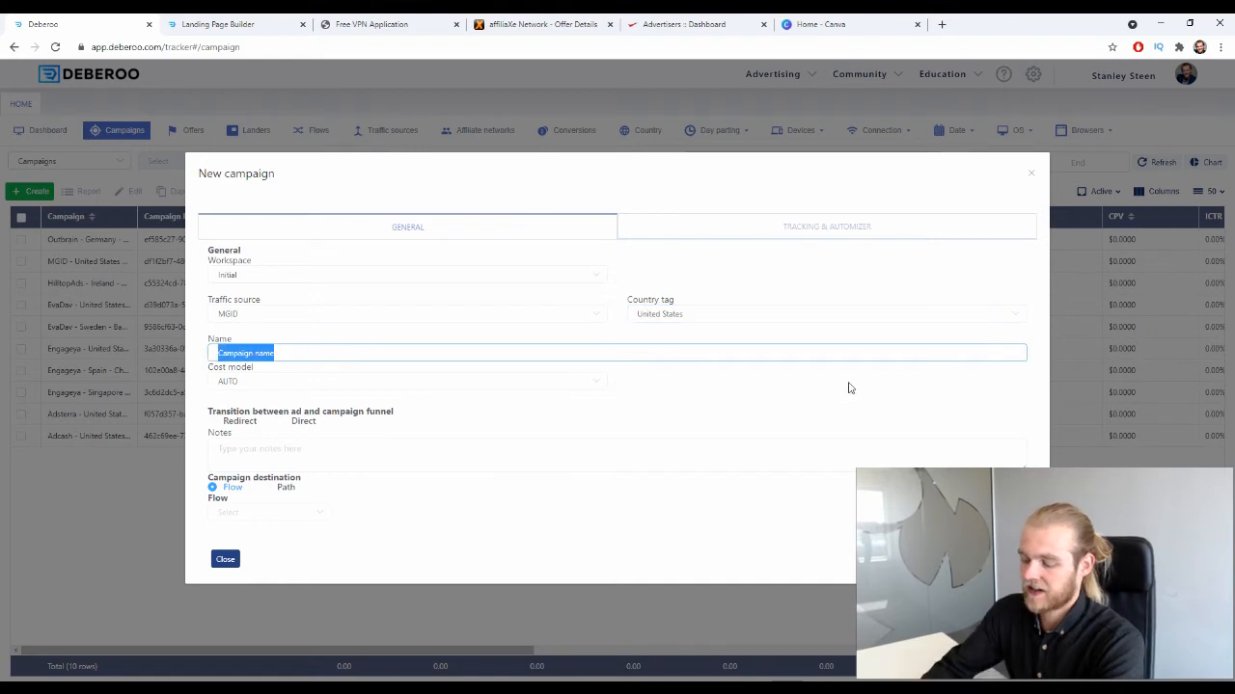
key("BackSpace")
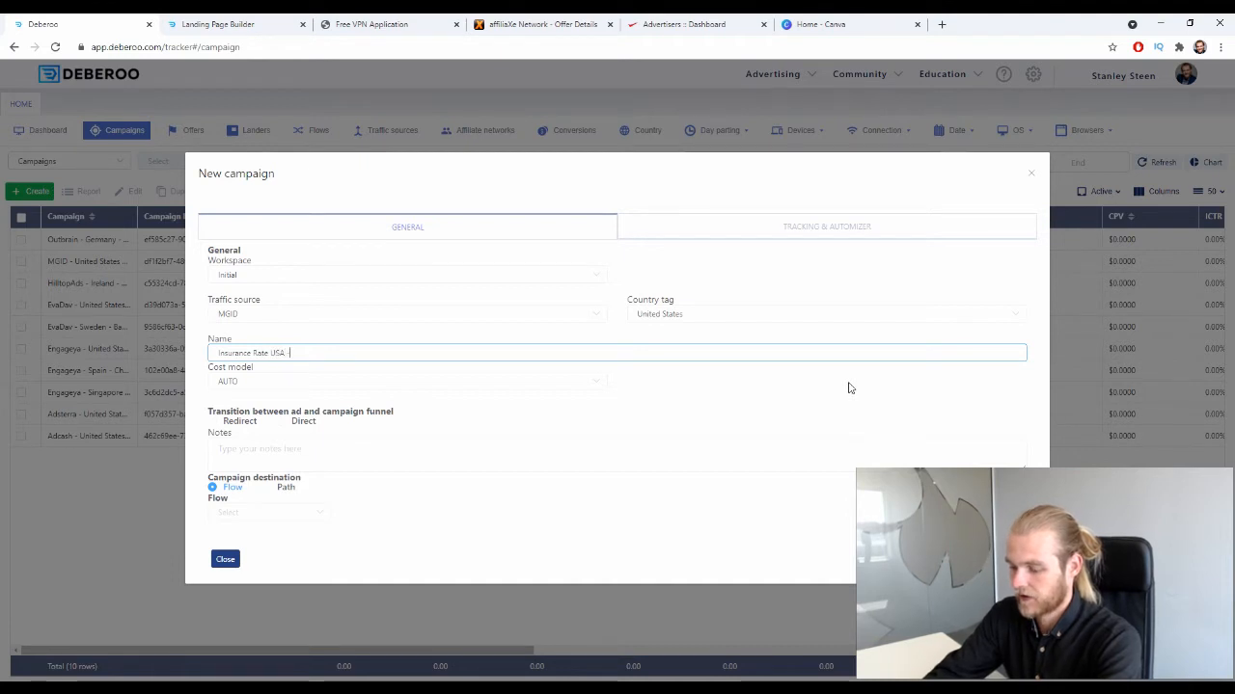
type("- AffiliaX")
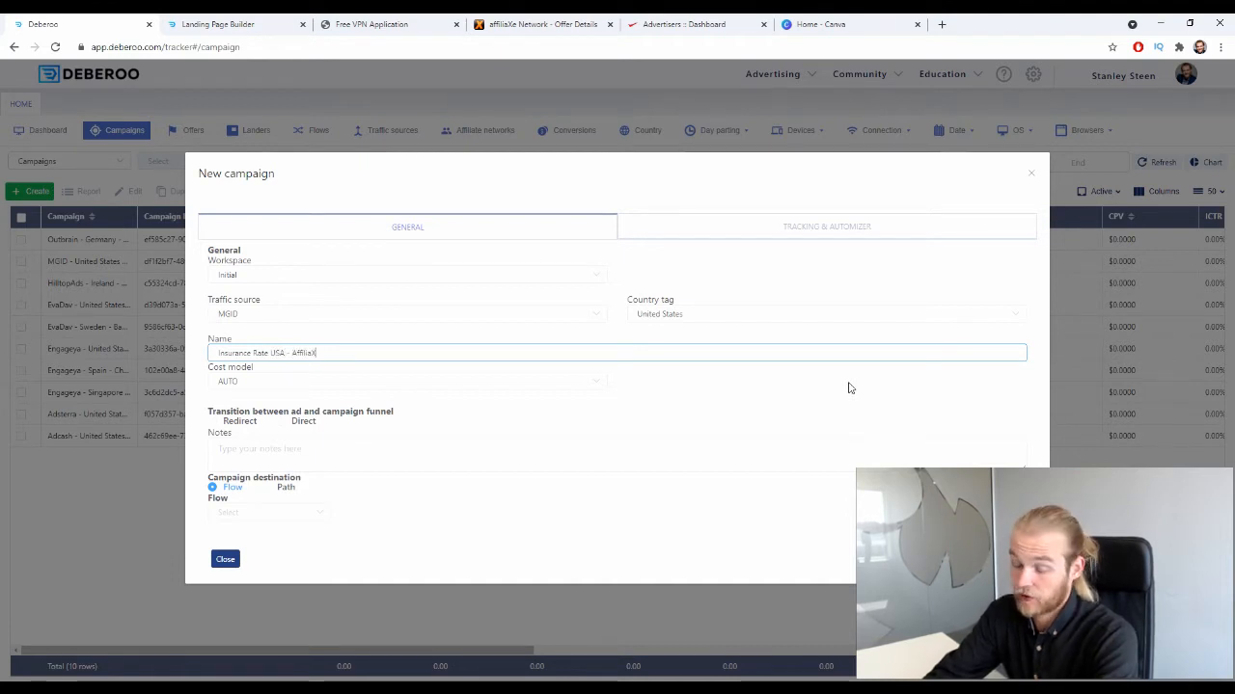
type("e")
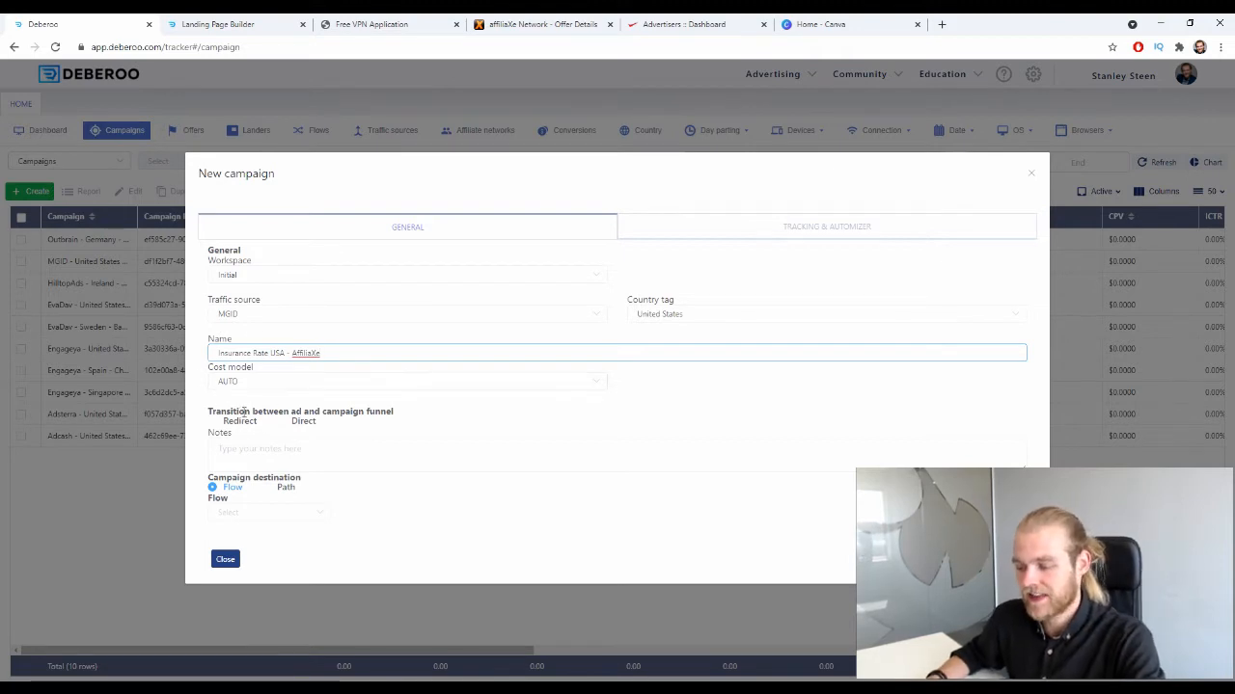
- Use Redirect between ad and funnel, and set the destination to a landers-and-offers path with a 302 transition to the offer
left_click(305, 423)
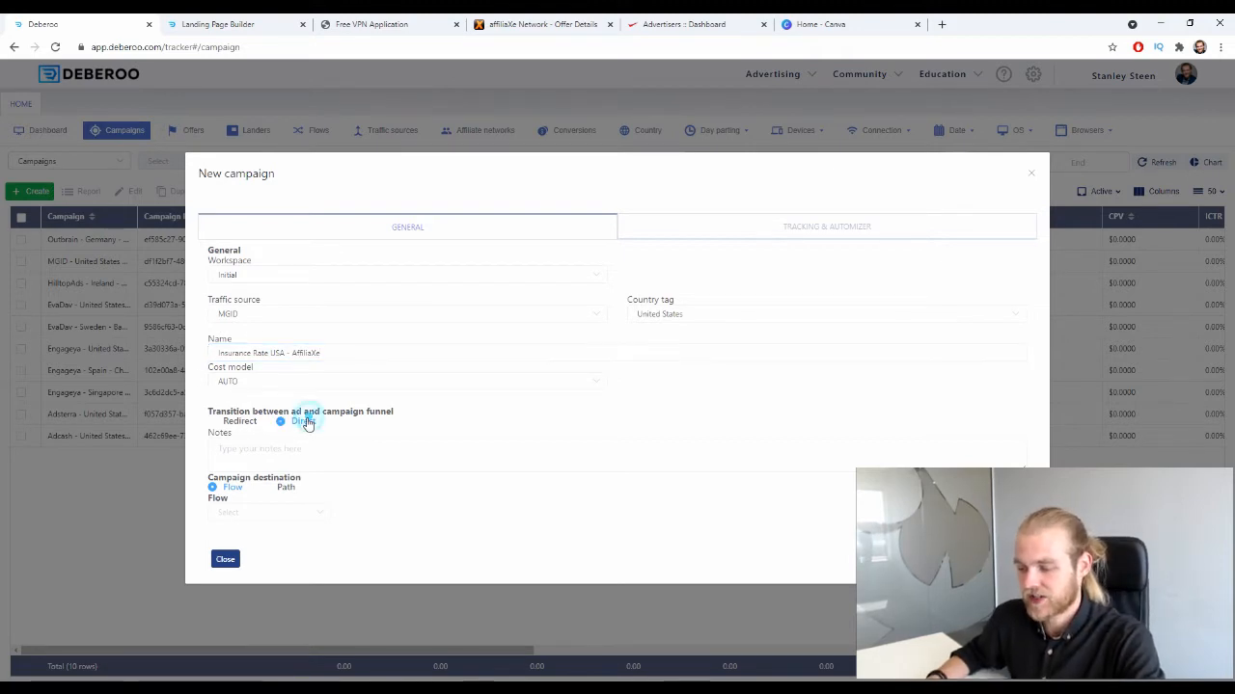
left_click(236, 422)
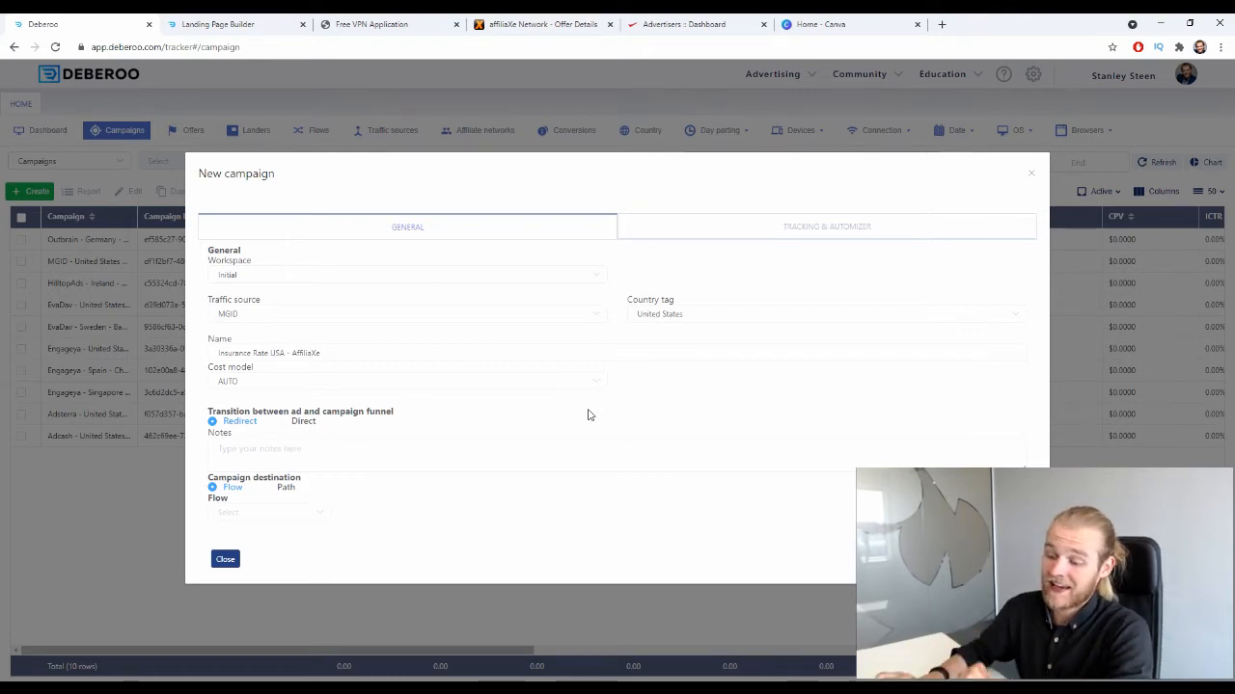
left_click(283, 486)
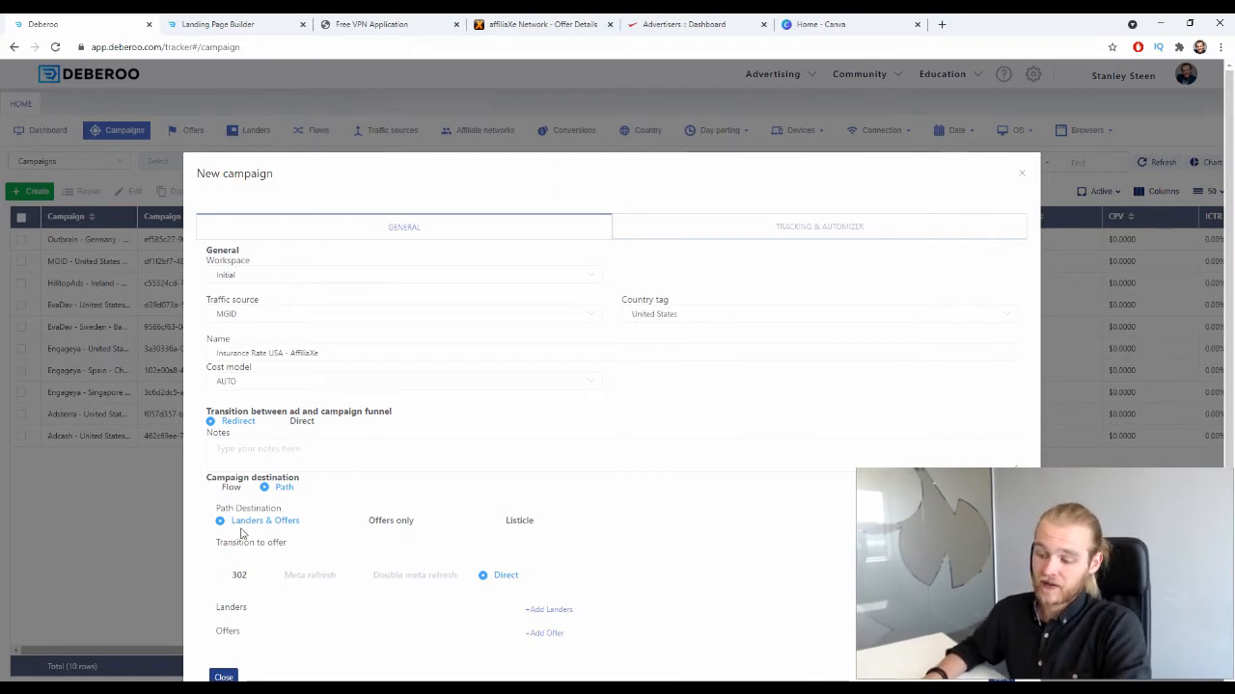
scroll(280, 525, "down", 1)
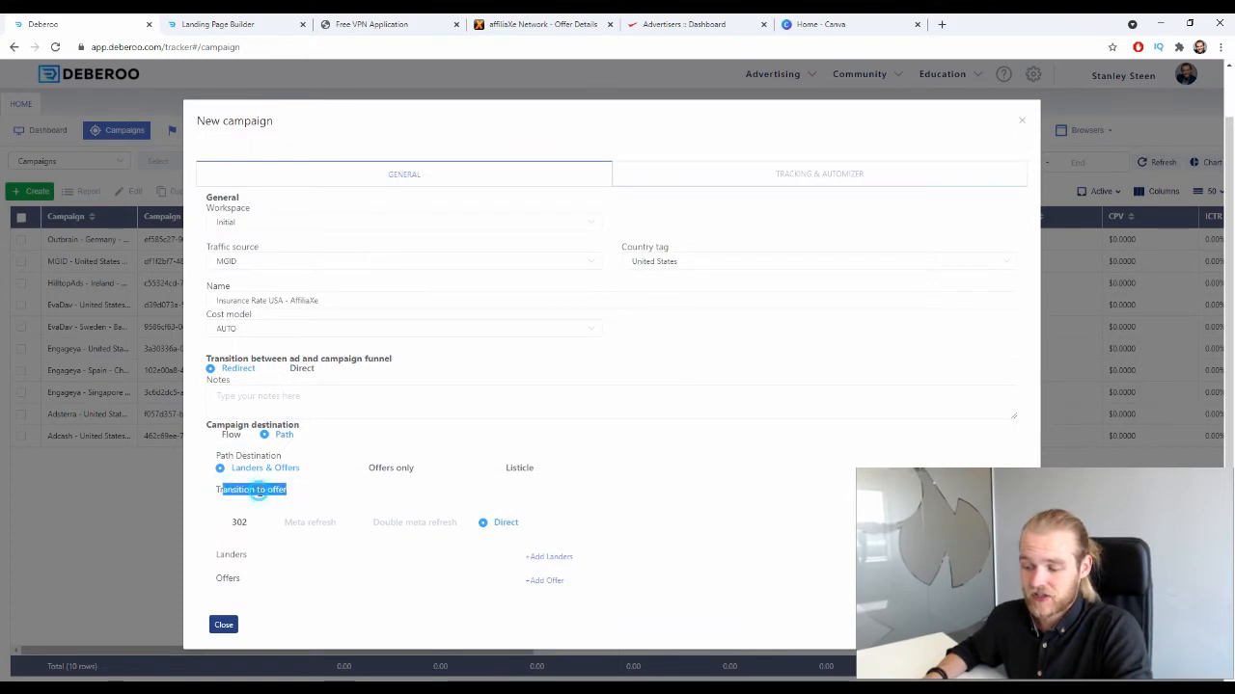
left_click(239, 522)
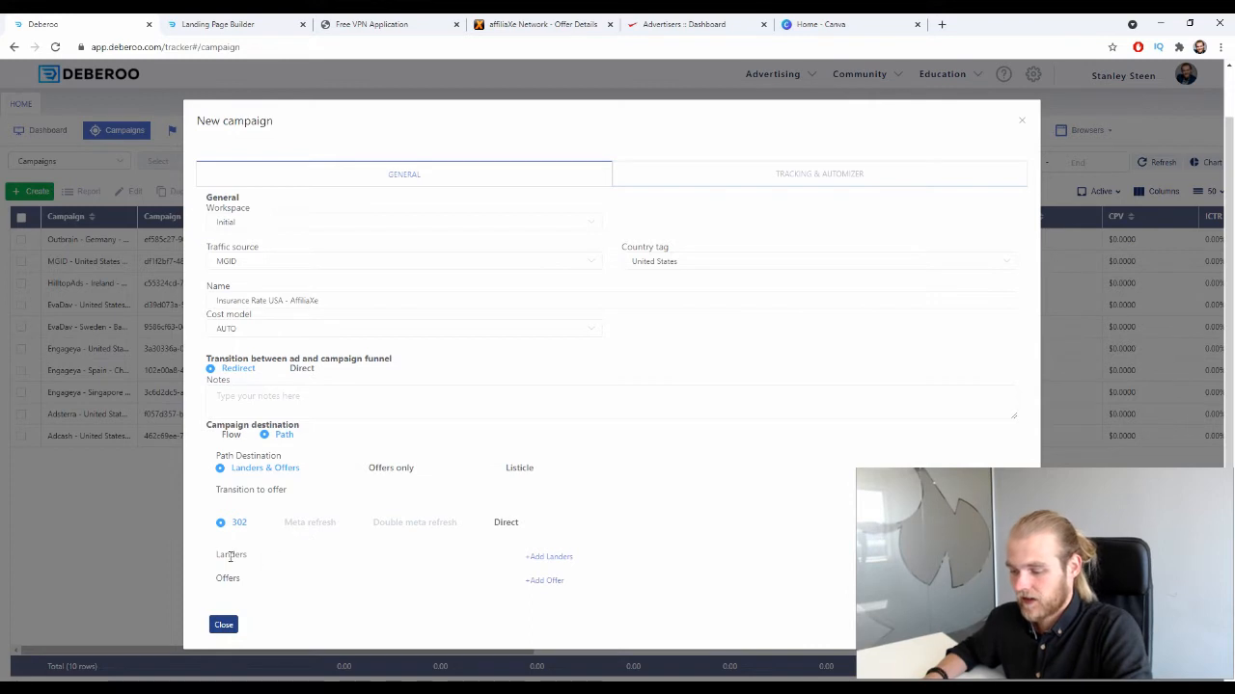
- Add one lander and one offer entry to the path, choosing United States - Insurance Rate USA - AffiliaXe as the lander
left_click(550, 557)
left_click(574, 598)
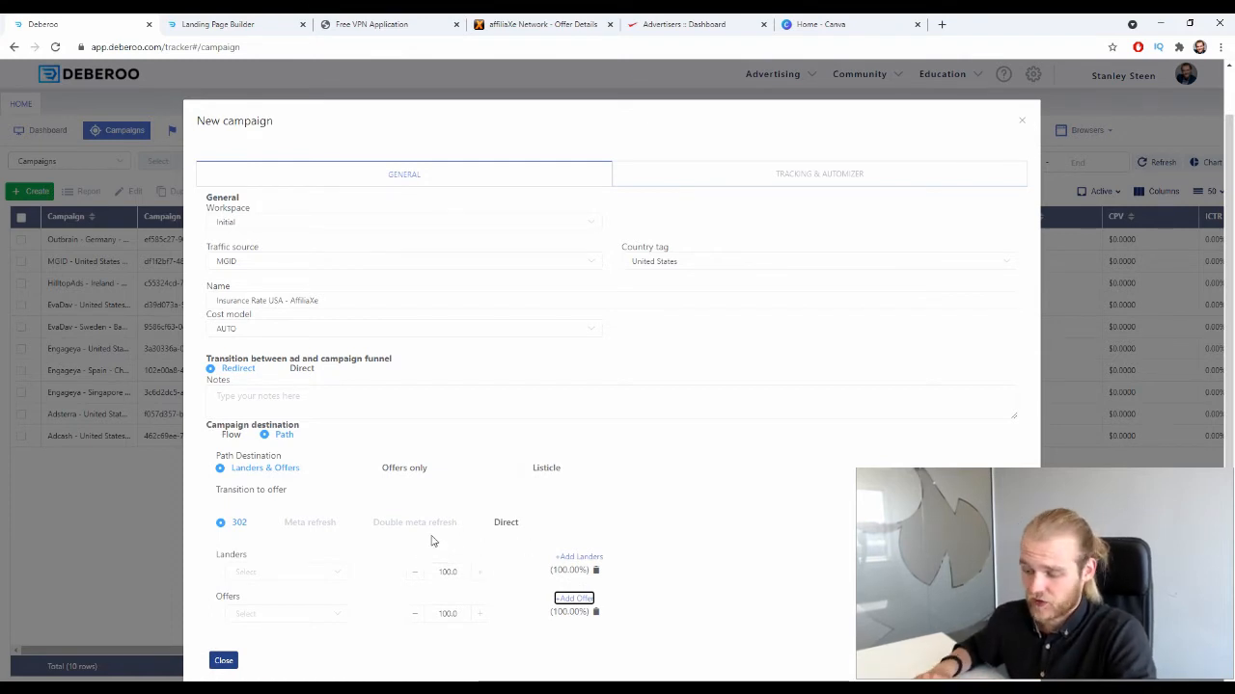
left_click(291, 577)
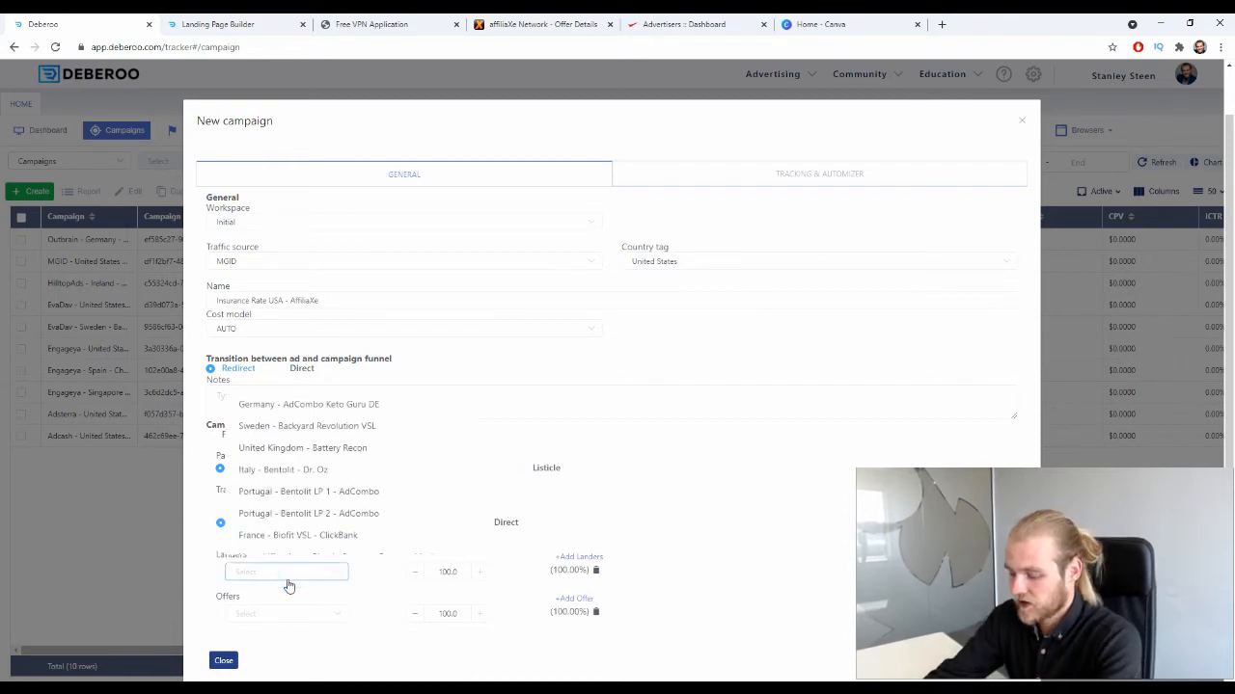
type("insur")
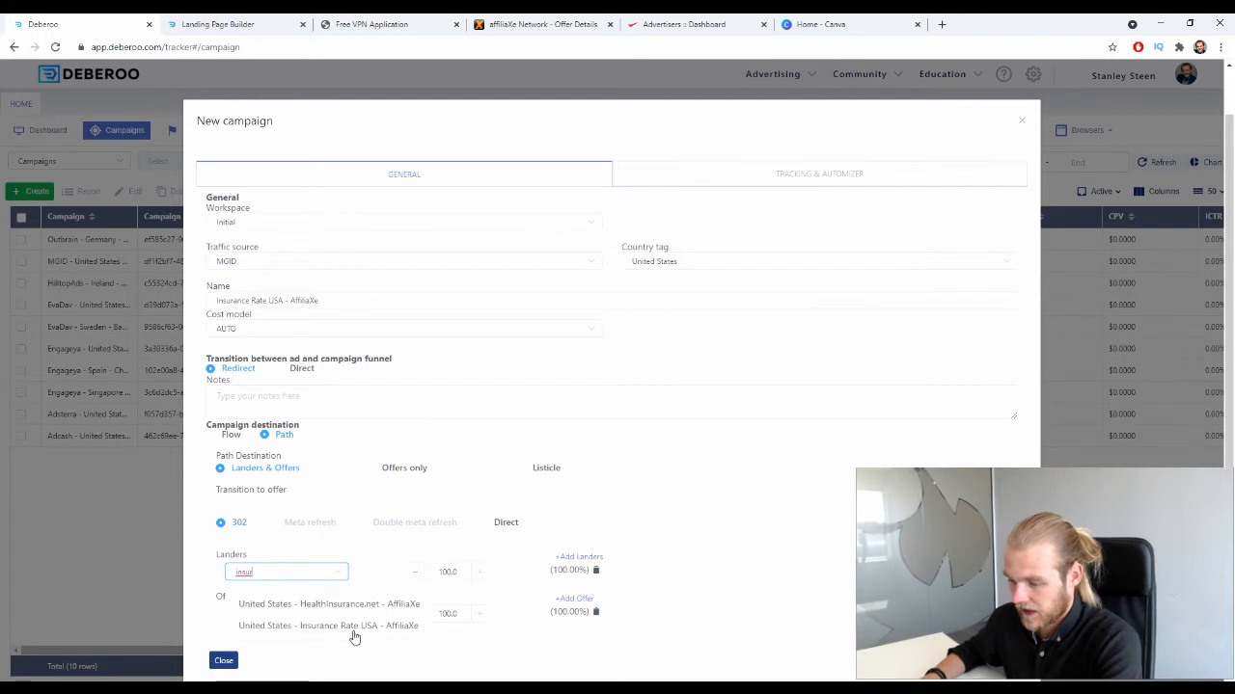
left_click(353, 627)
- Choose affiliaXe - United States - Insurance Rate USA as the path's offer
left_click(294, 612)
type("insu")
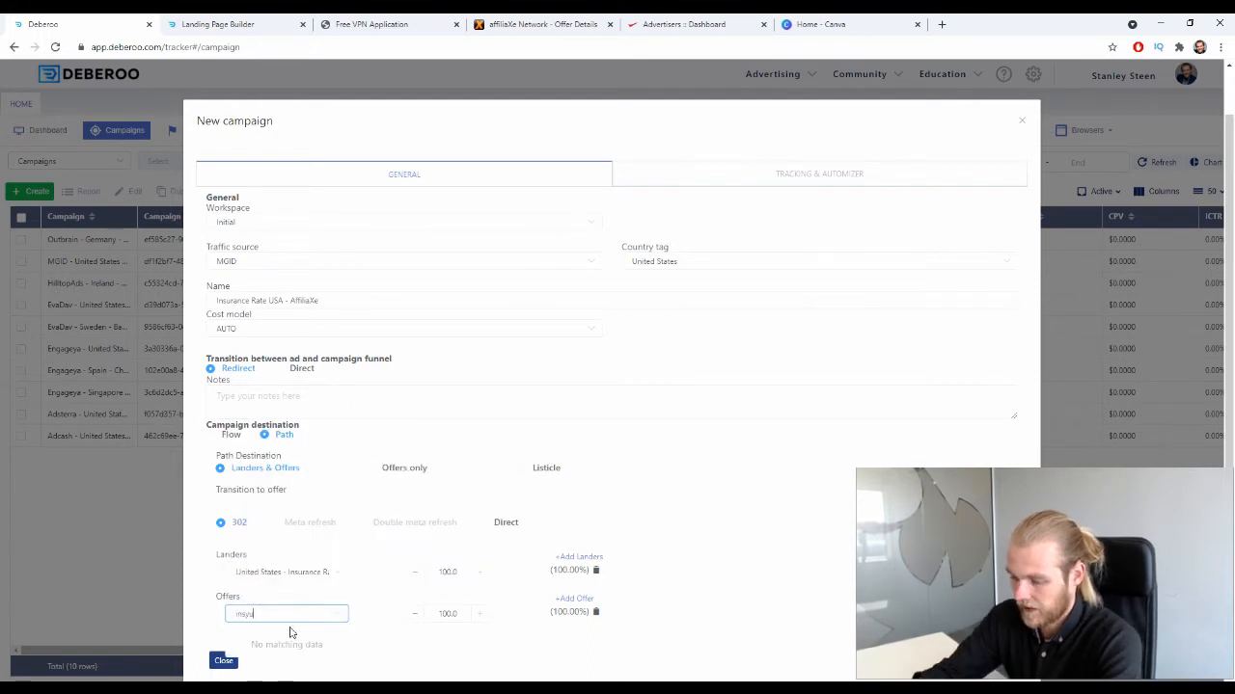
key("BackSpace")
type("u")
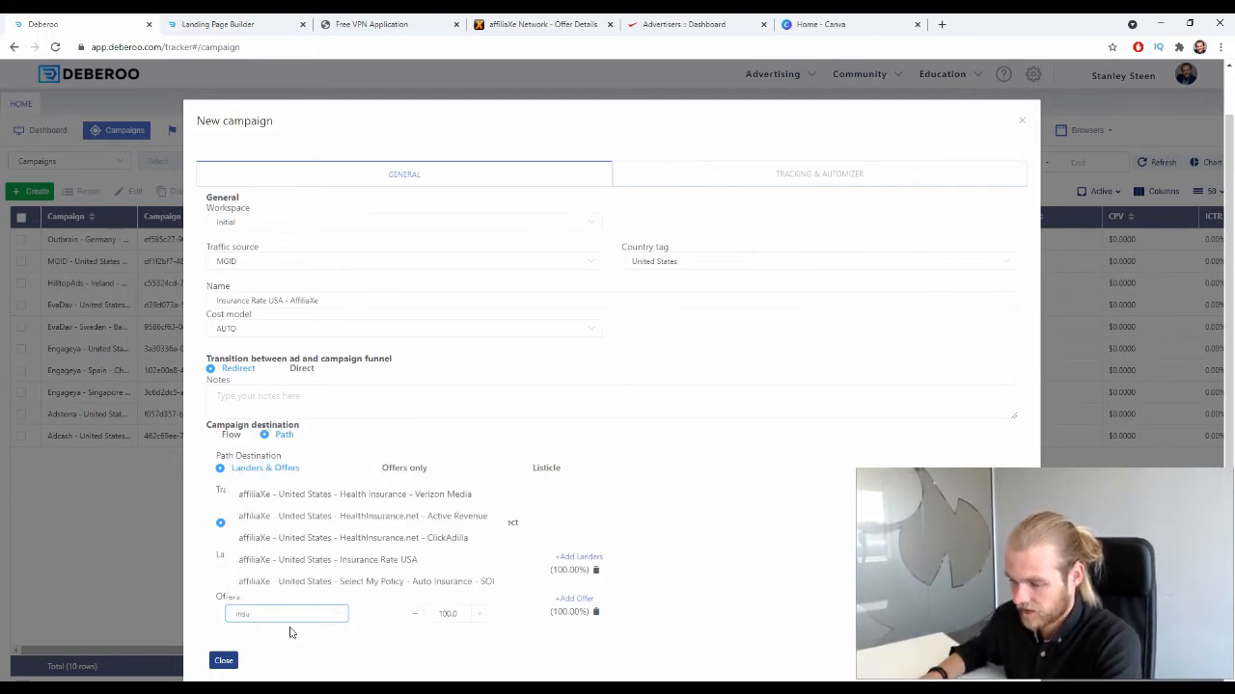
left_click(372, 559)
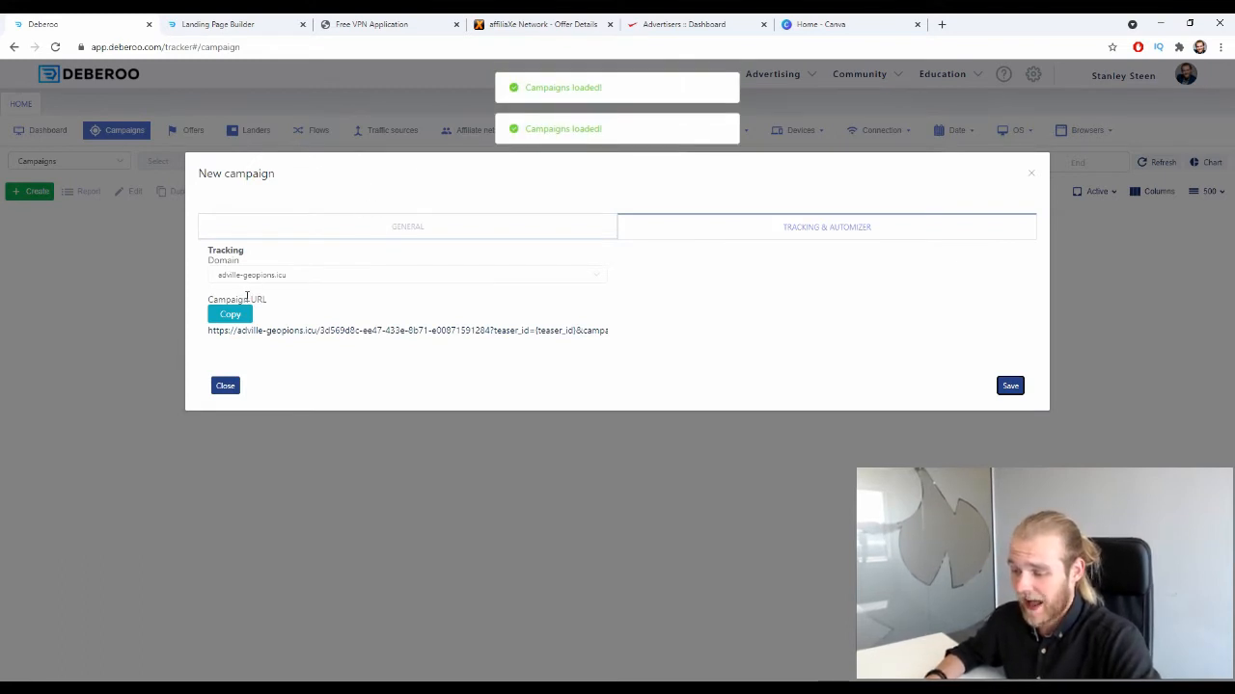
- Copy the campaign's tracking URL and start a new advertising campaign in the MGID dashboard
left_click(229, 315)
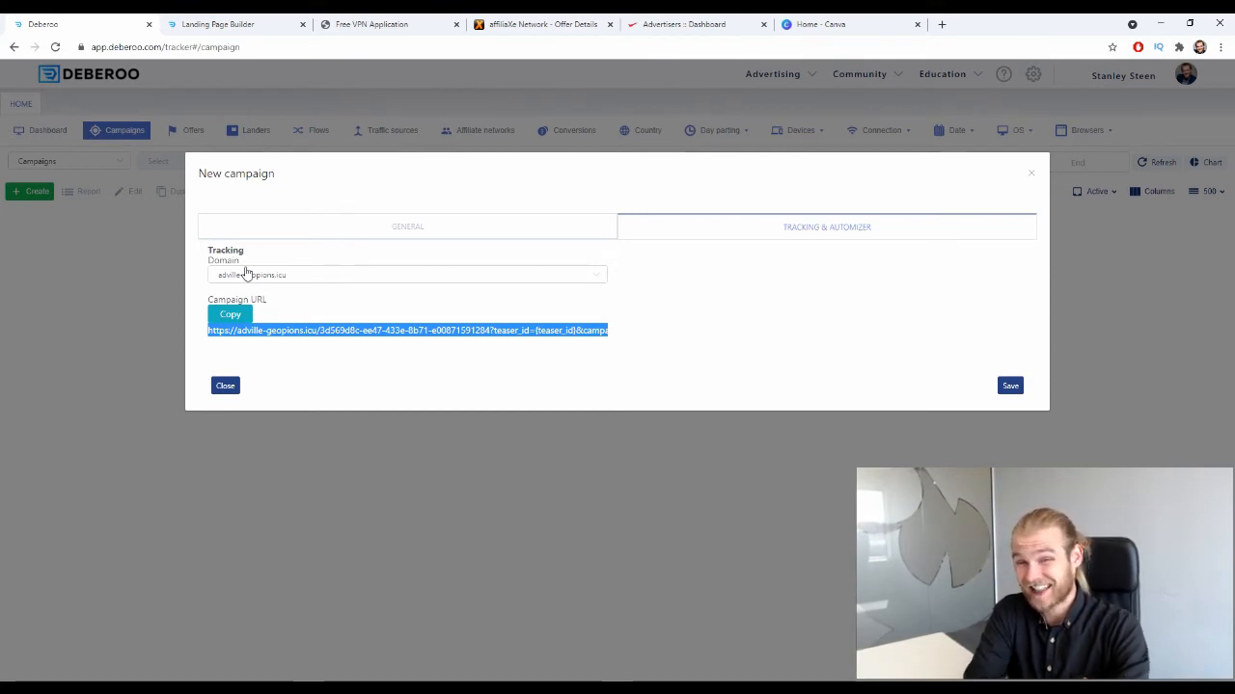
left_click(579, 23)
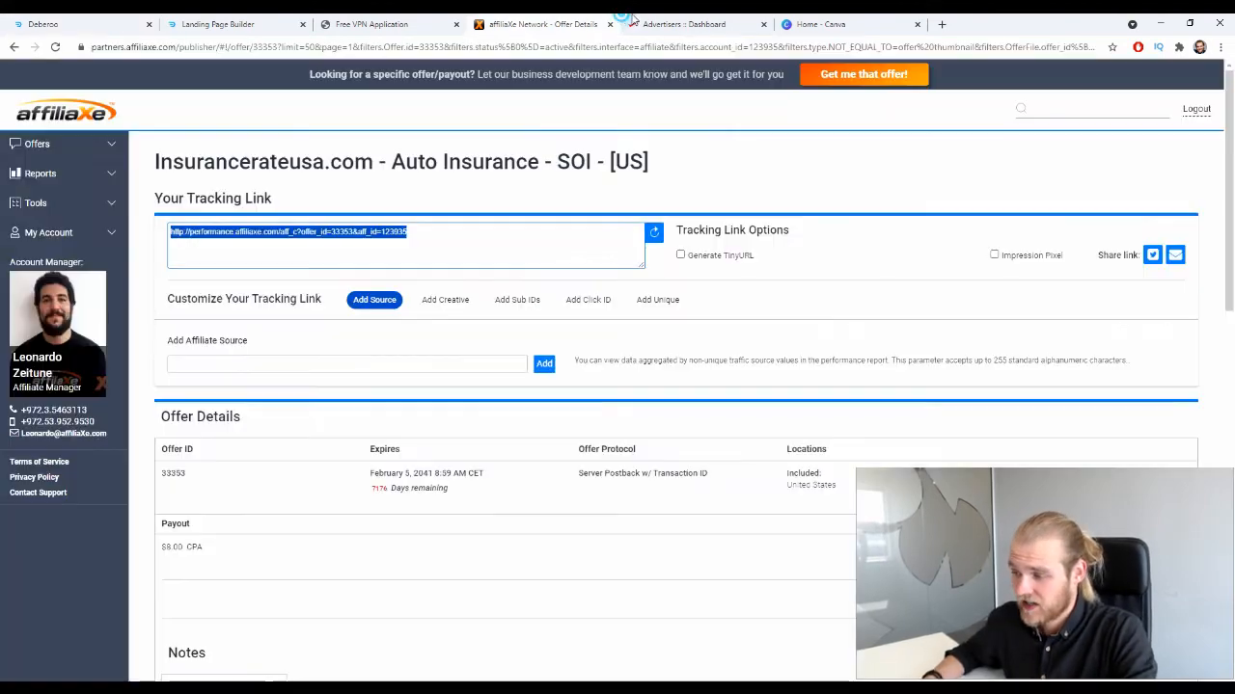
left_click(636, 23)
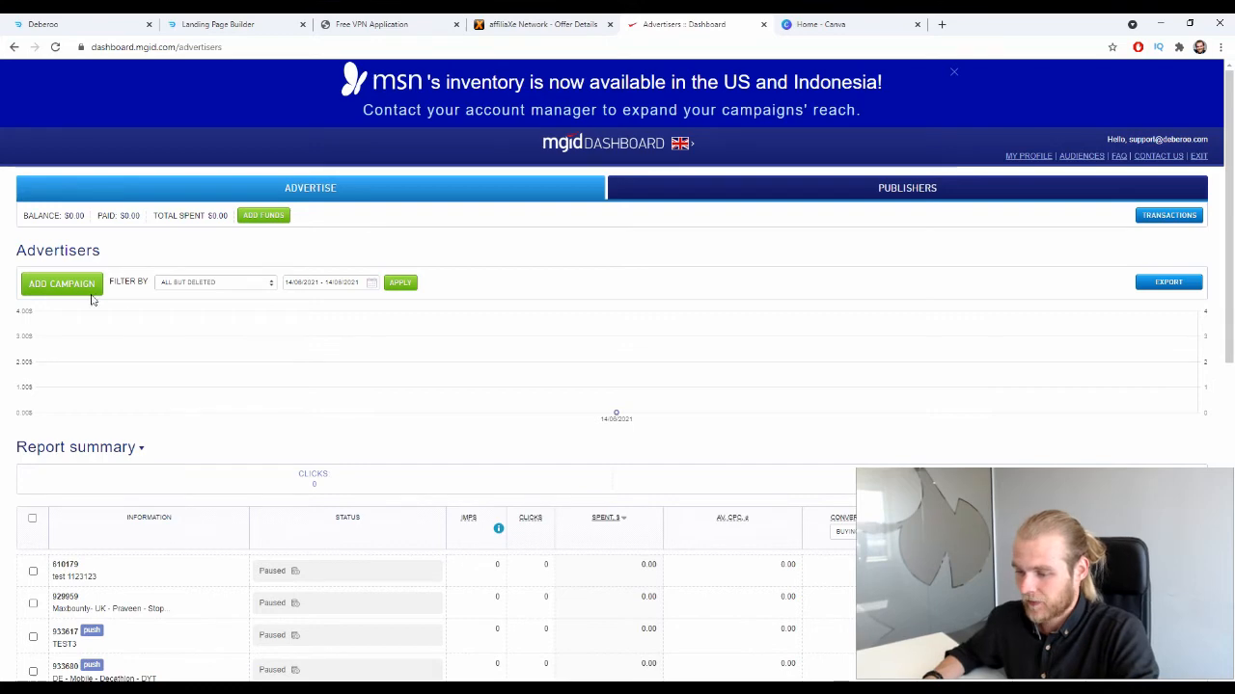
left_click(63, 284)
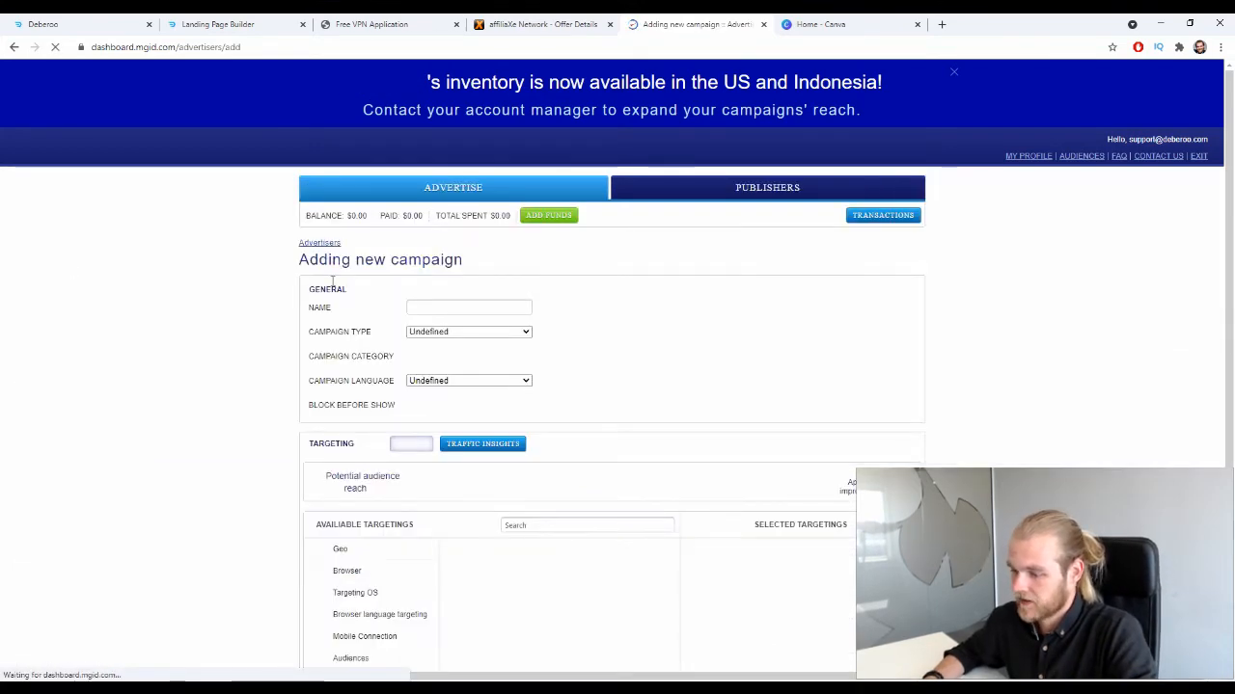
- Name the MGID campaign USA - Insurance Rate USA - AffiliaXe
left_click(463, 308)
type("US")
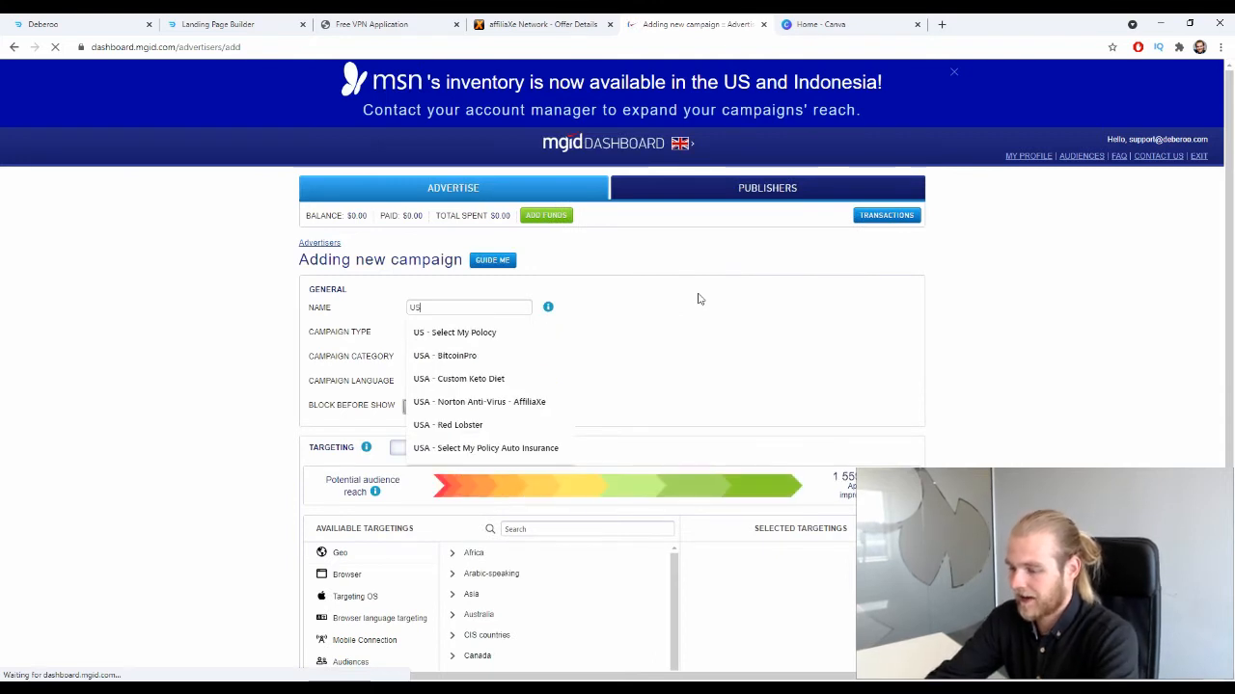
type("A - Ins")
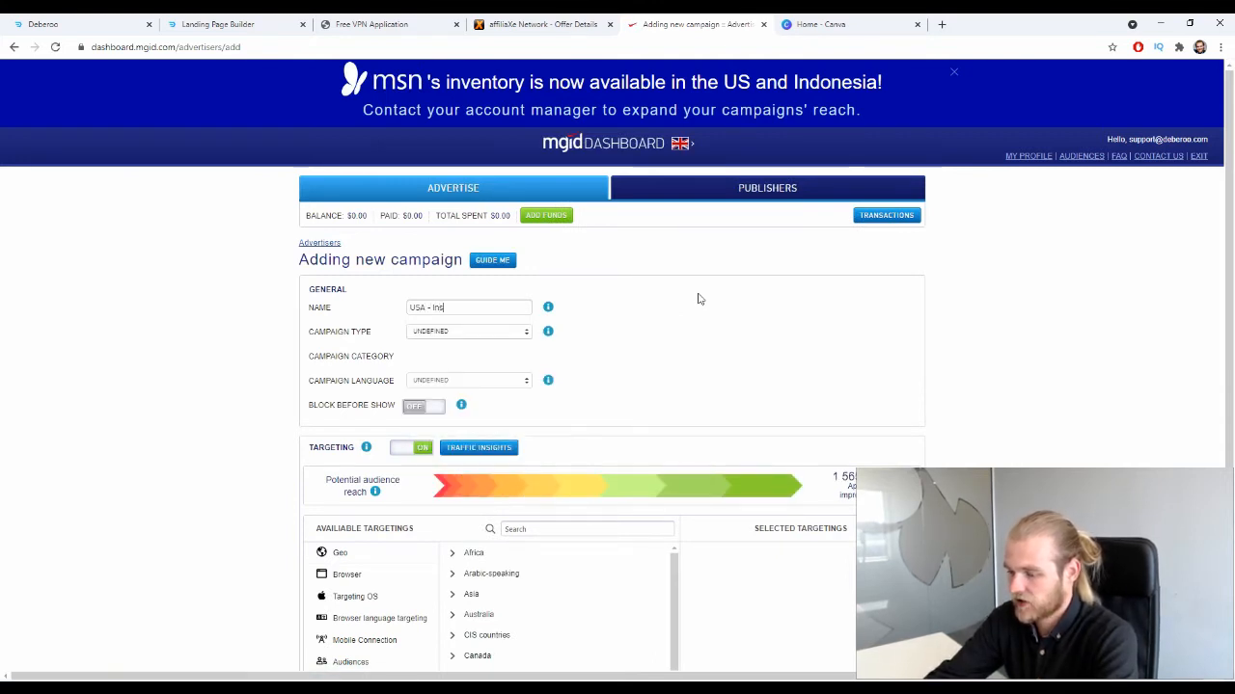
type("uran")
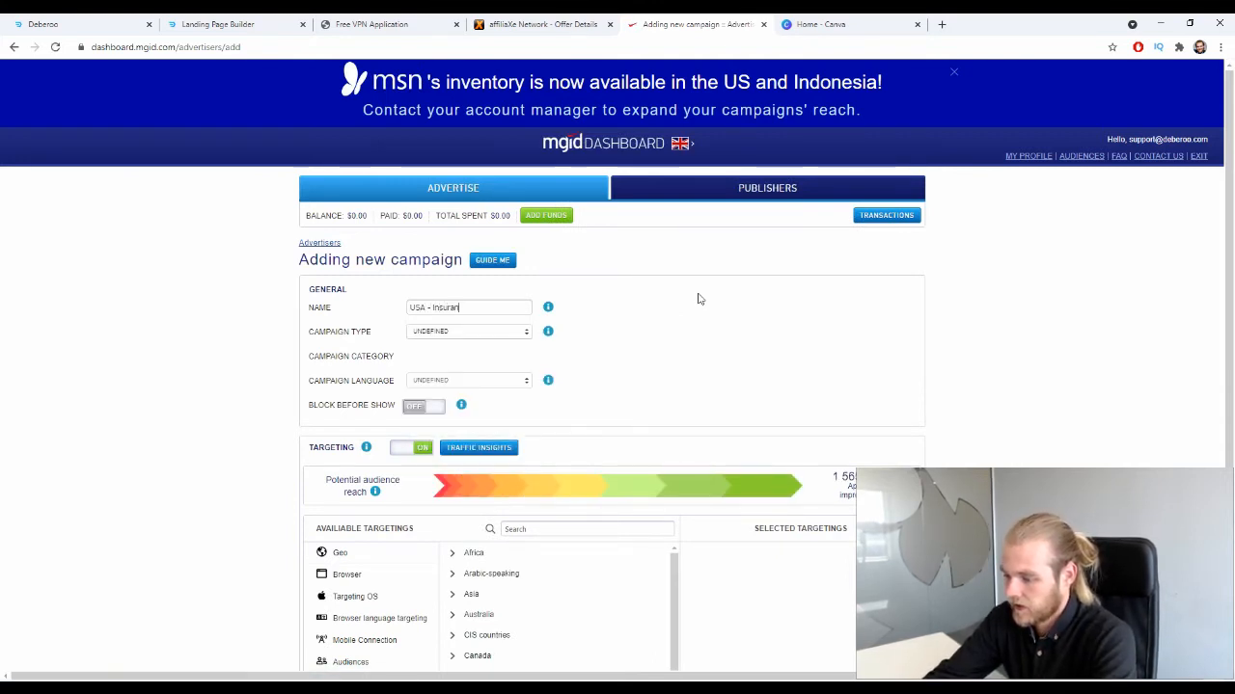
type("ce Rate US")
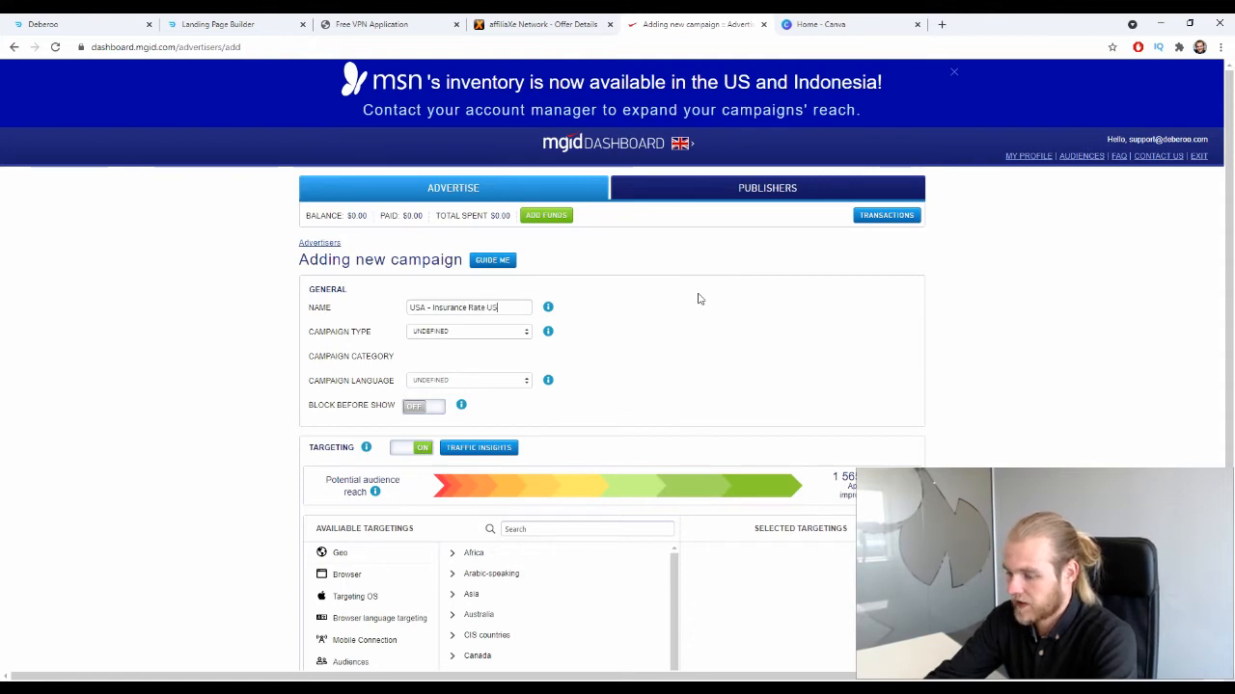
type("A - Affili")
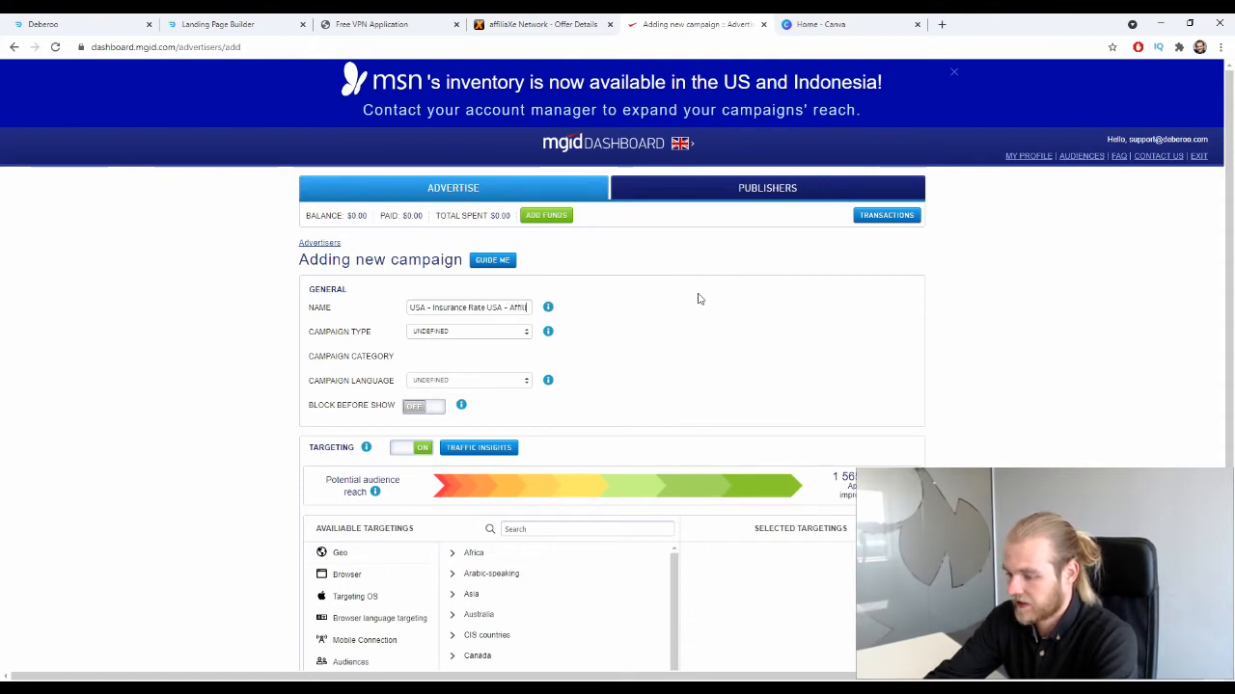
type("aXe")
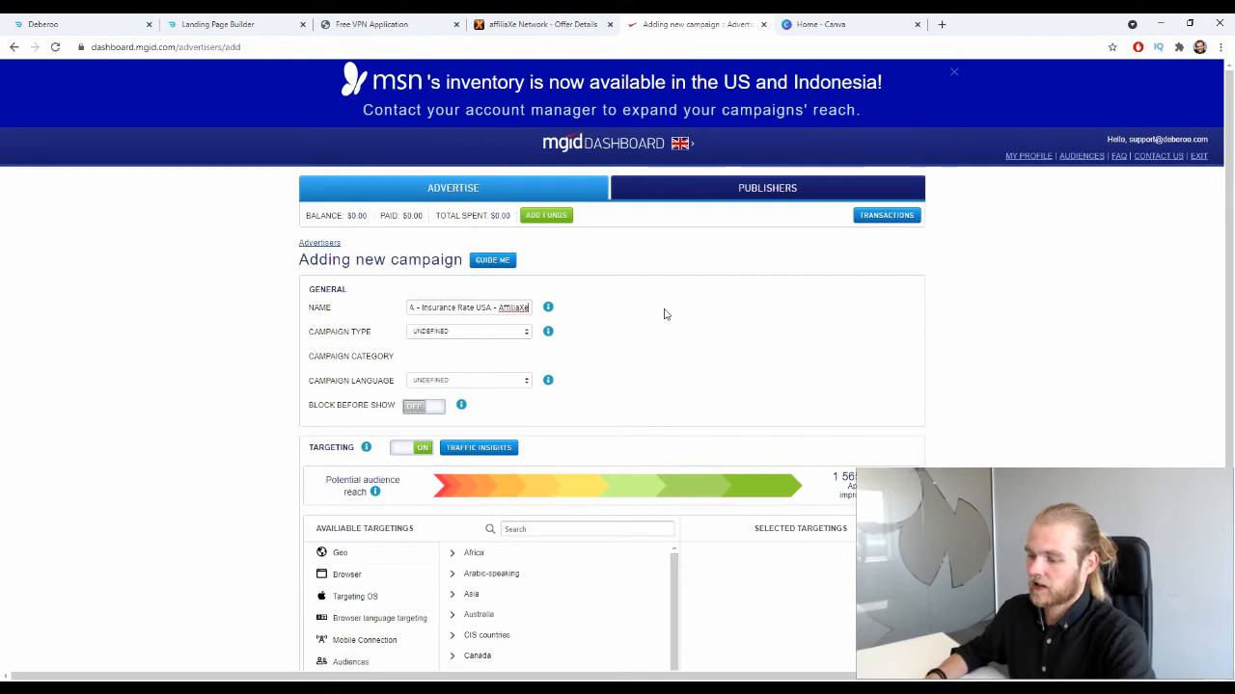
- Set the campaign type to Product Promotions and the category to Insurance under Personal Finance
left_click(501, 333)
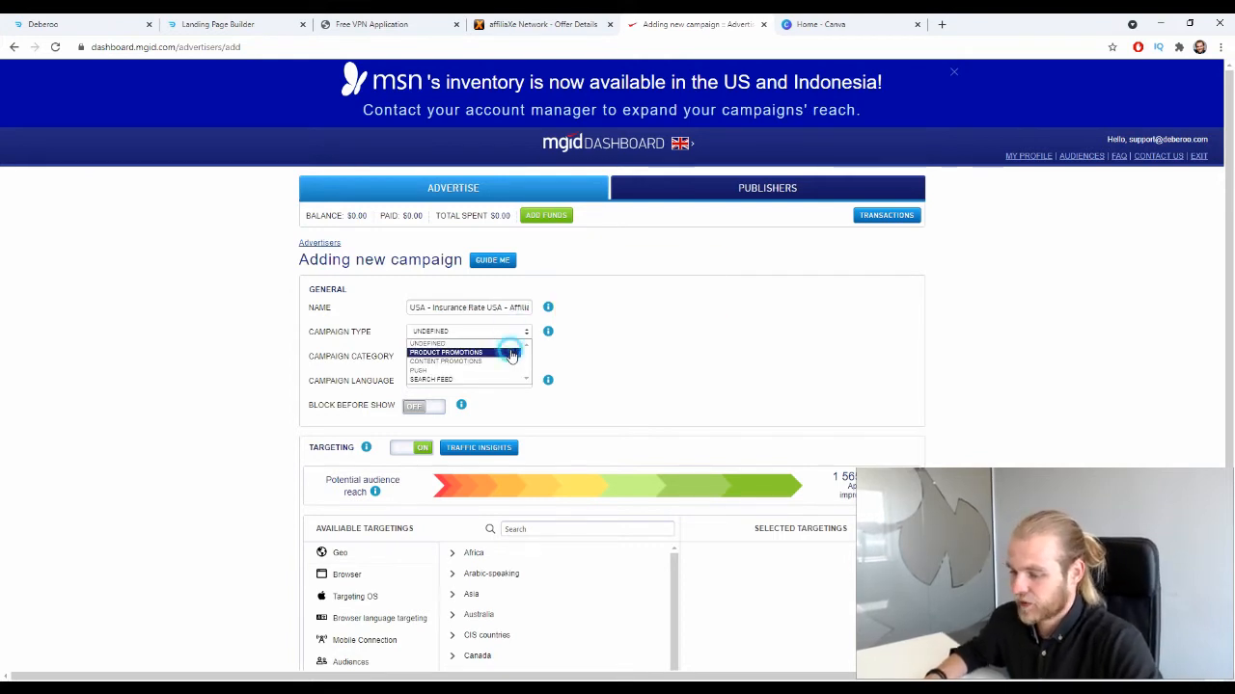
left_click(510, 353)
left_click(507, 358)
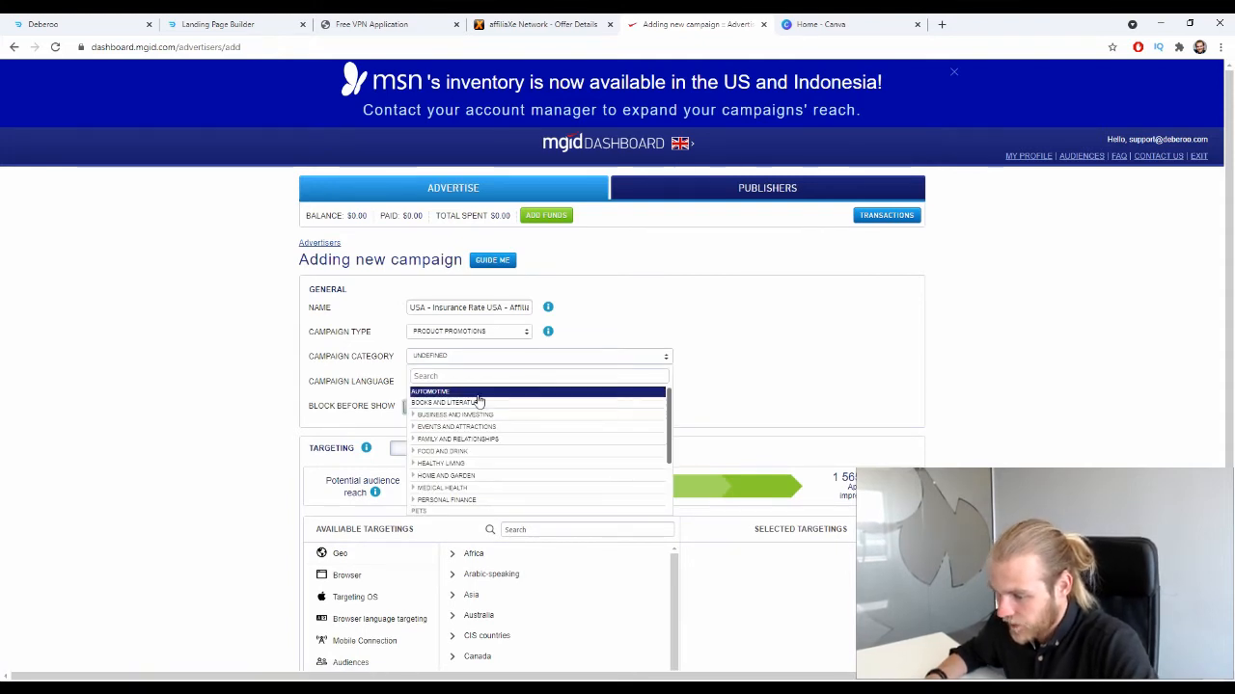
scroll(618, 444, "down", 2)
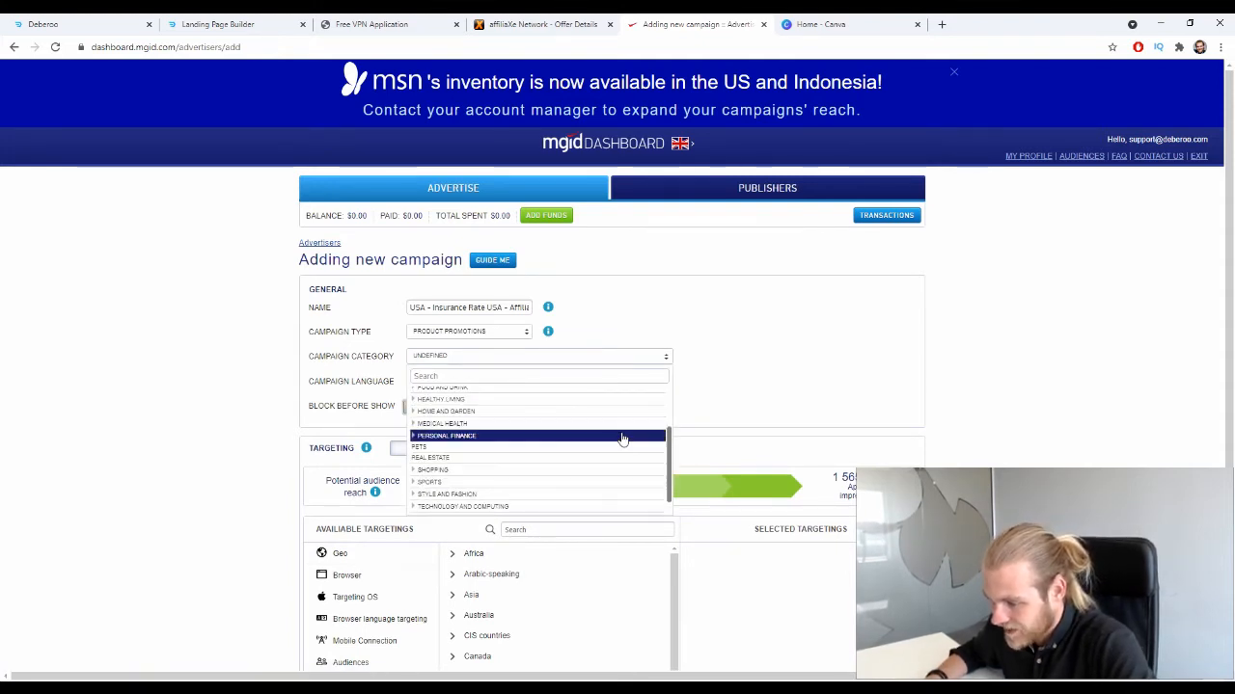
scroll(622, 439, "up", 3)
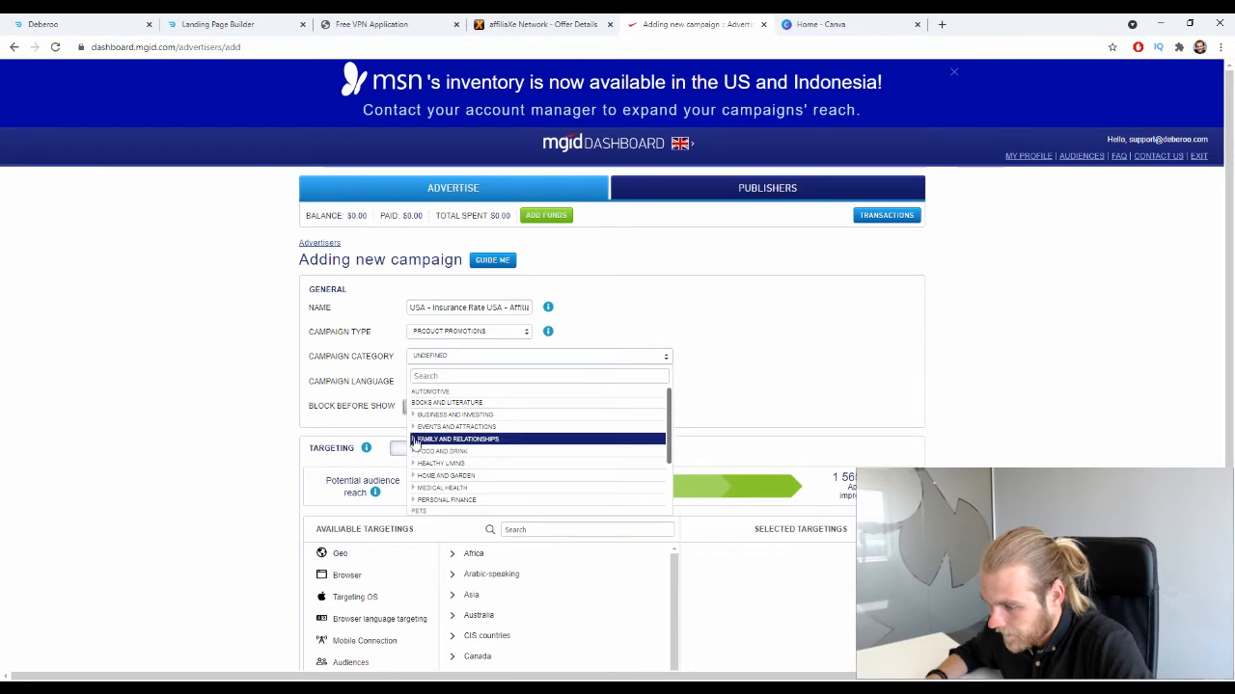
left_click(414, 500)
scroll(475, 451, "down", 2)
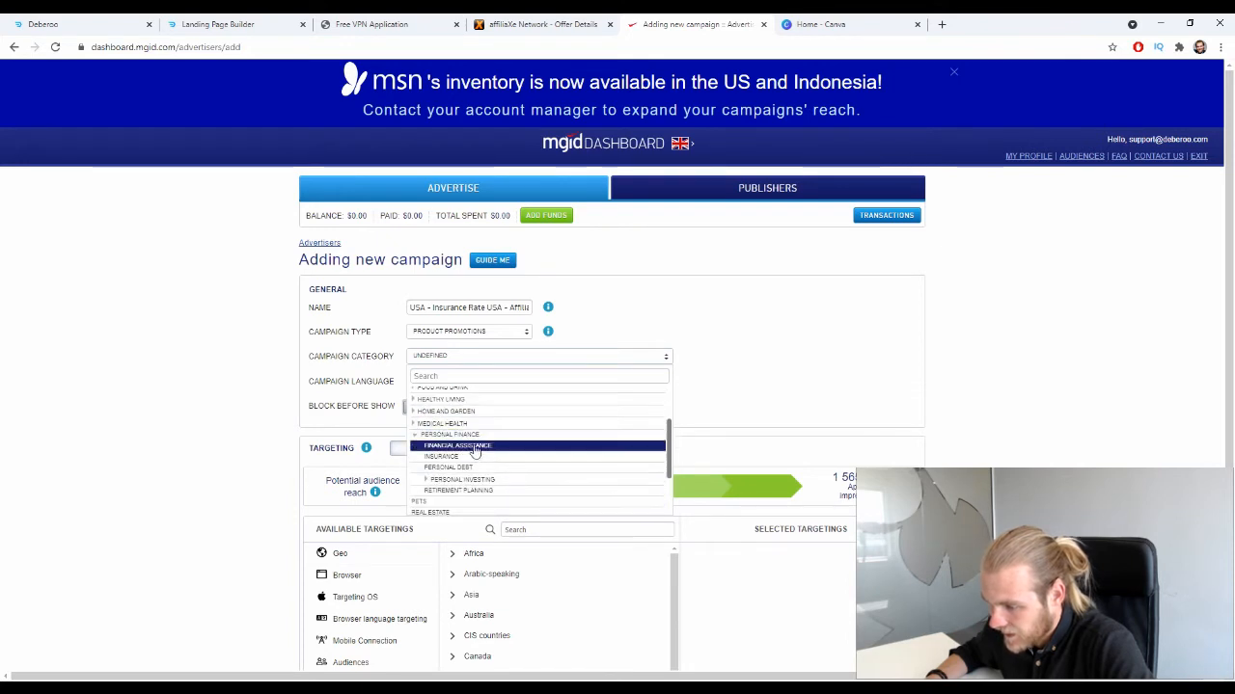
left_click(481, 457)
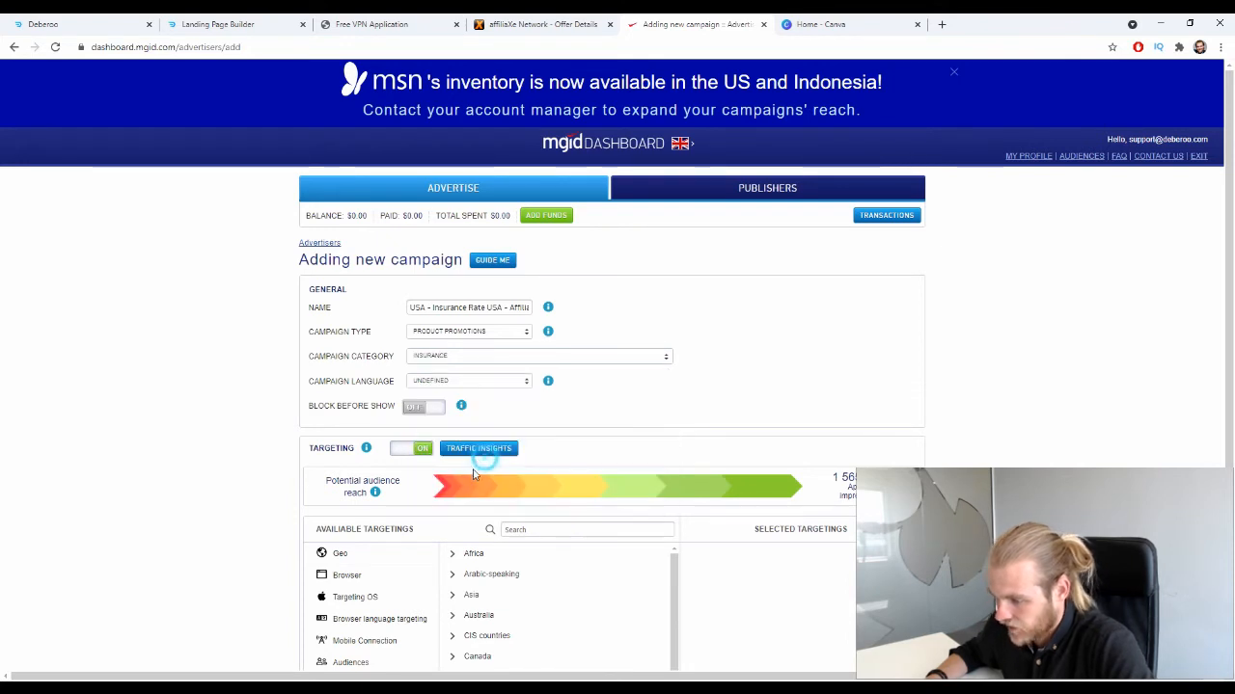
- Set the MGID campaign's language to English
left_click(471, 380)
left_click(509, 407)
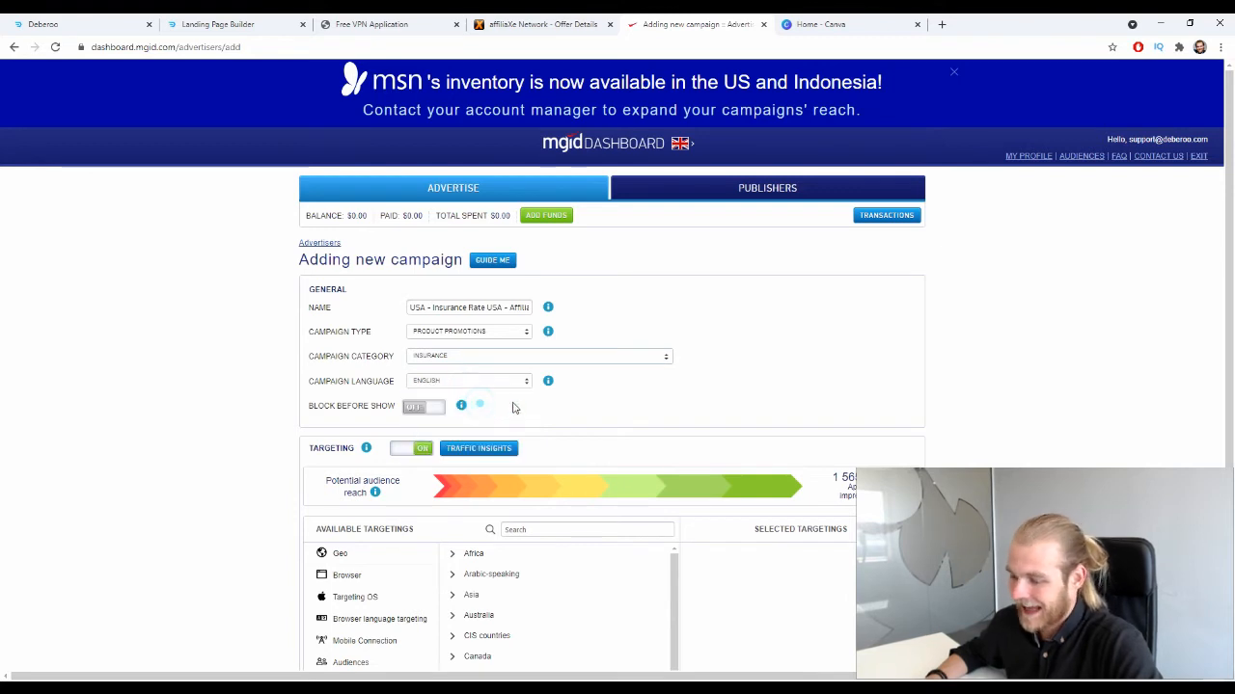
left_click_drag(330, 407, 387, 409)
left_click(384, 409)
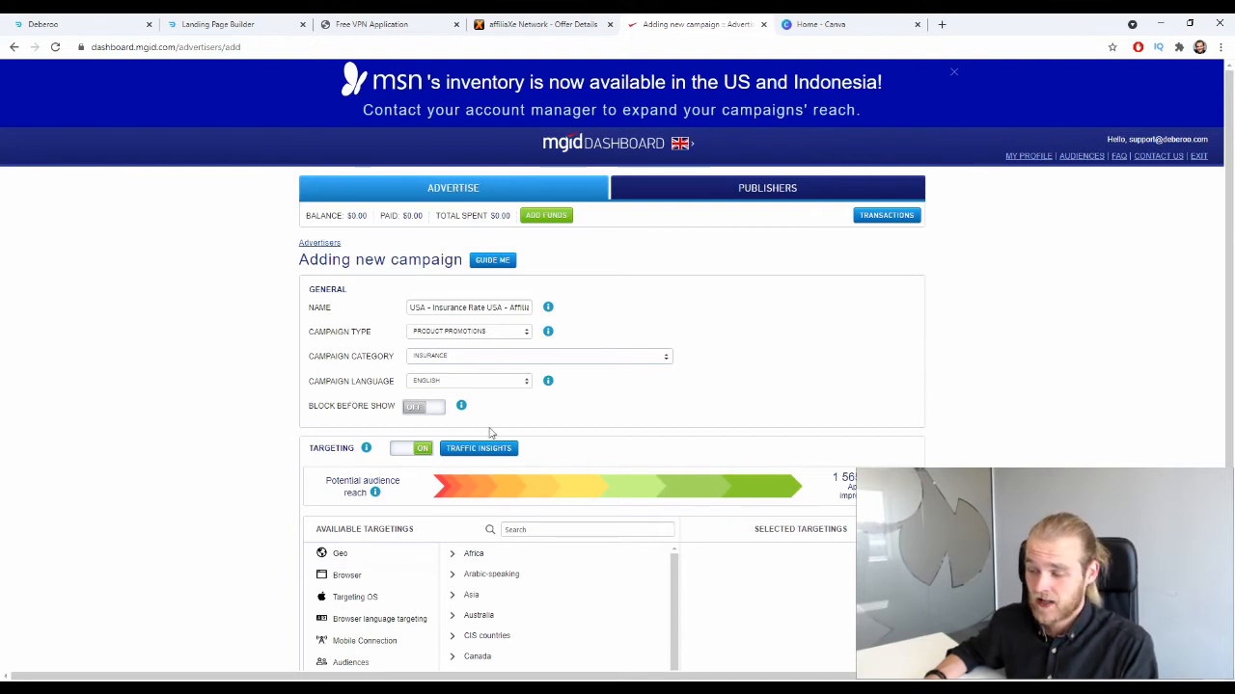
- Turn on Block Before Show and add the USA to the campaign's geo targeting
left_click(416, 406)
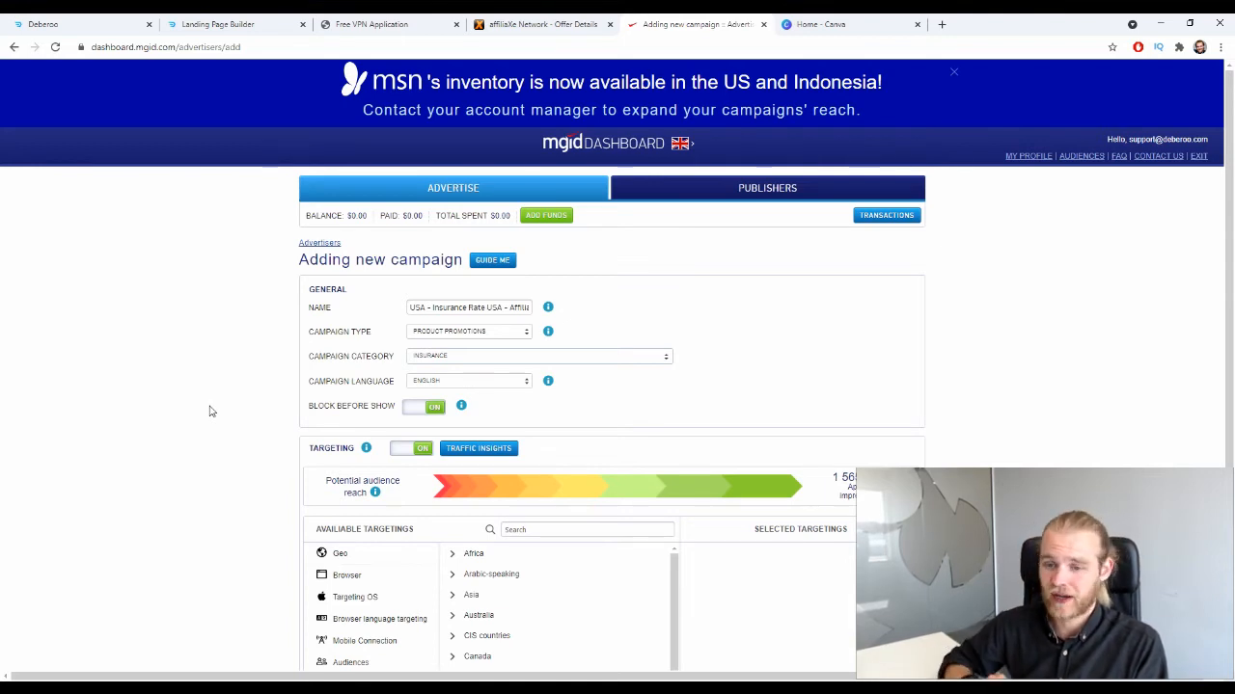
scroll(254, 373, "down", 2)
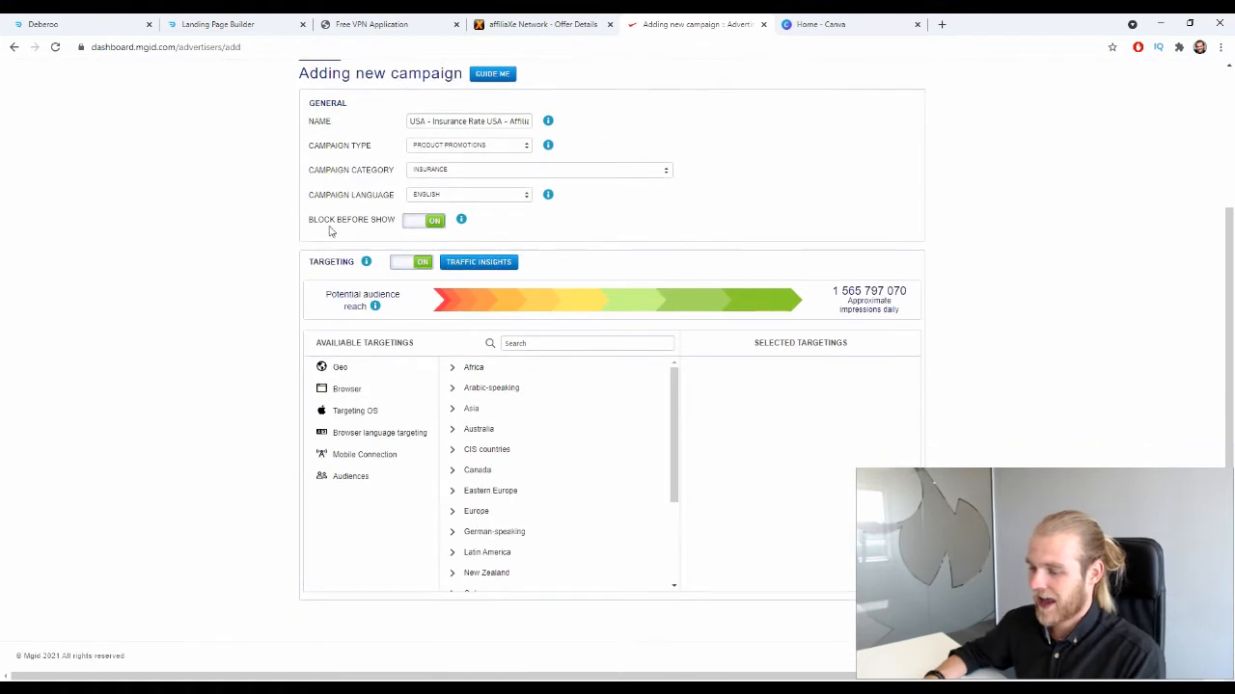
left_click(365, 368)
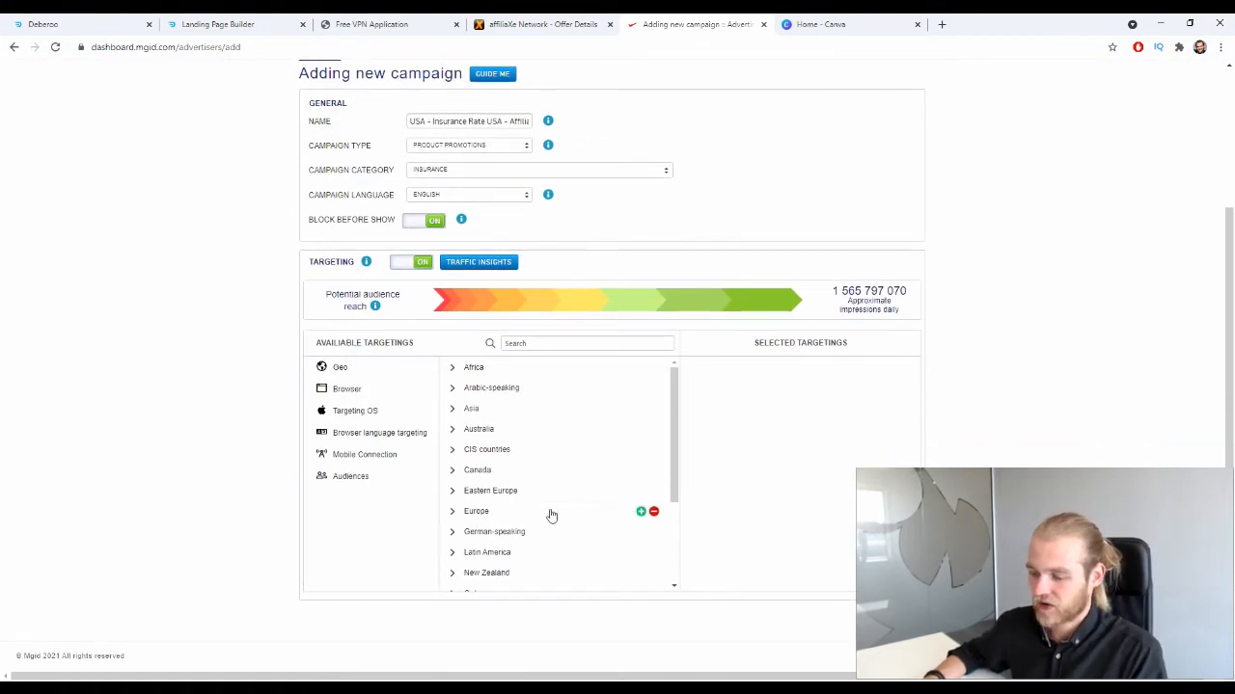
scroll(543, 494, "down", 2)
scroll(543, 482, "down", 1)
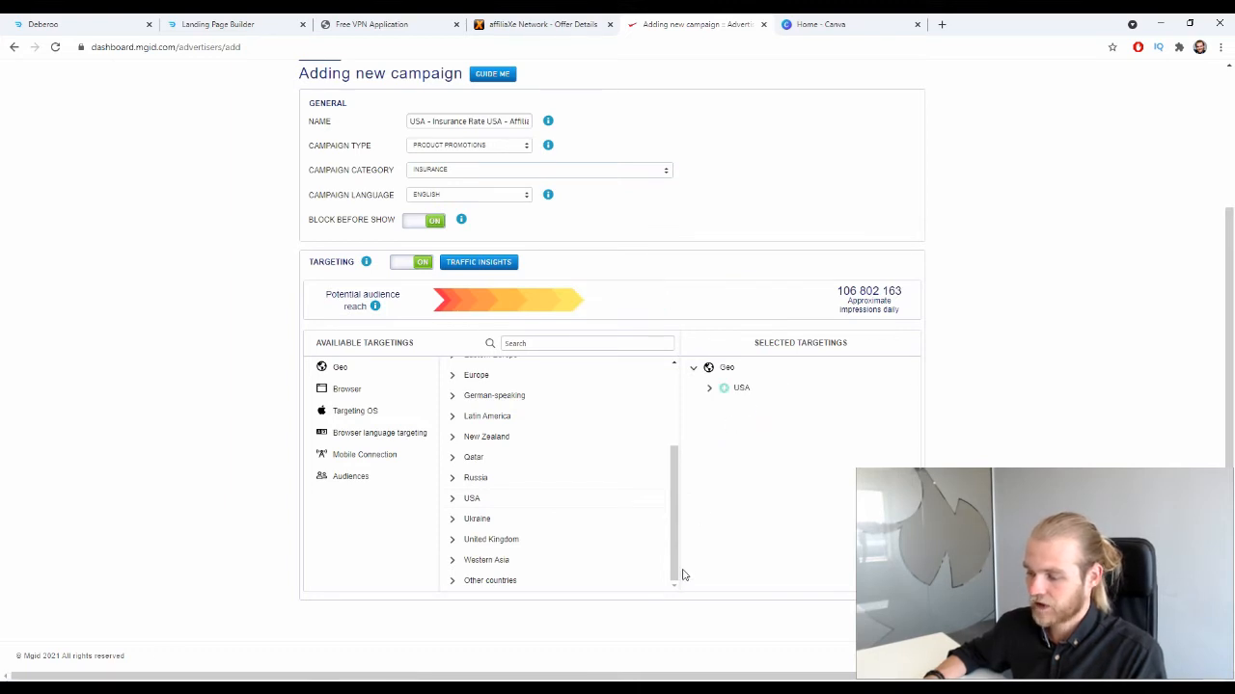
- Review the regions included in the USA geo target and the browsers available for targeting
left_click(709, 388)
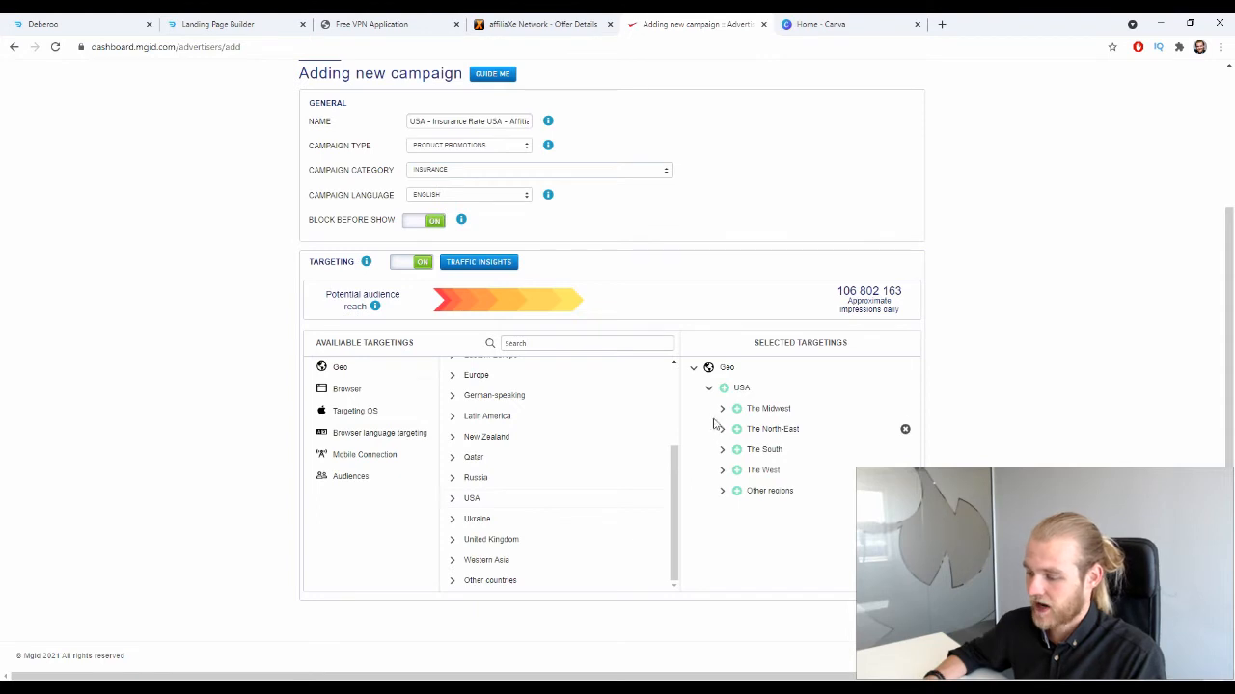
left_click(722, 409)
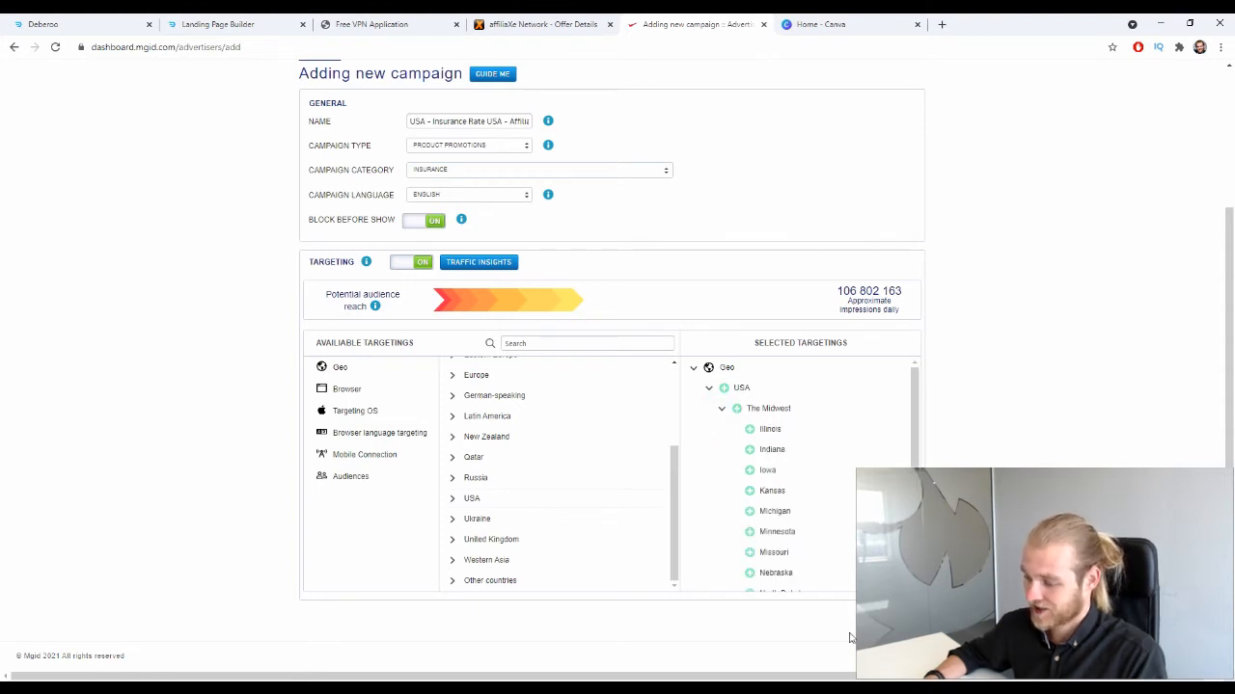
left_click(722, 409)
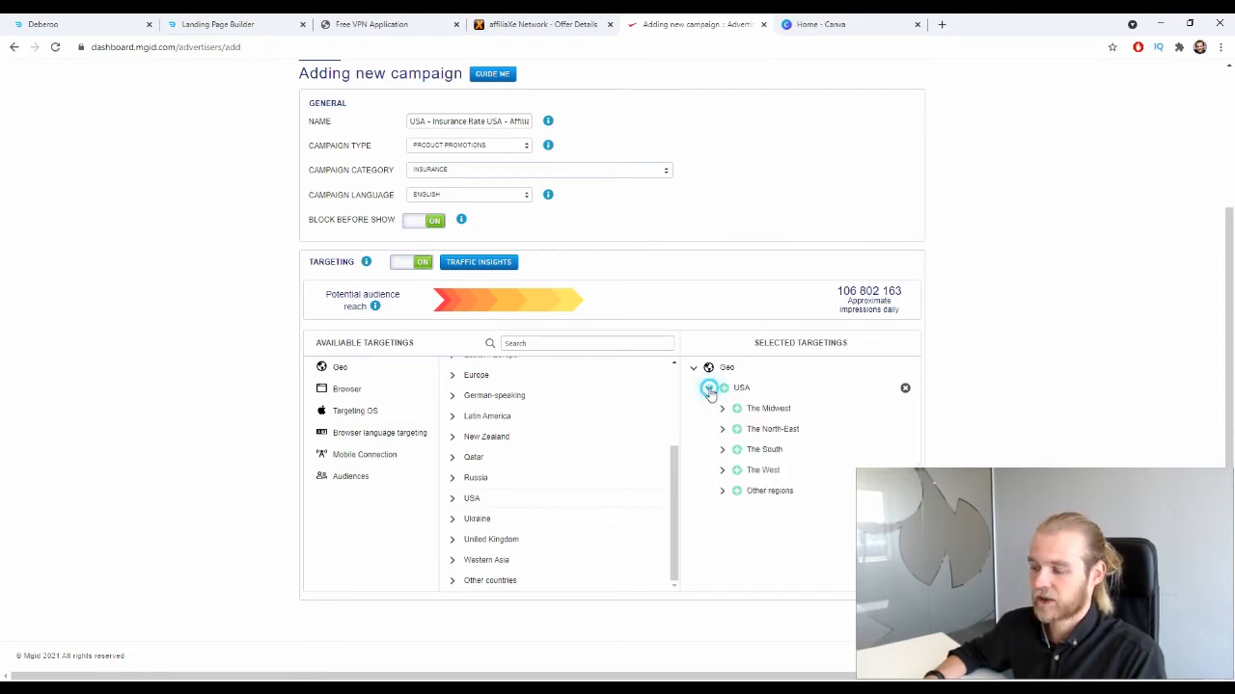
left_click(709, 388)
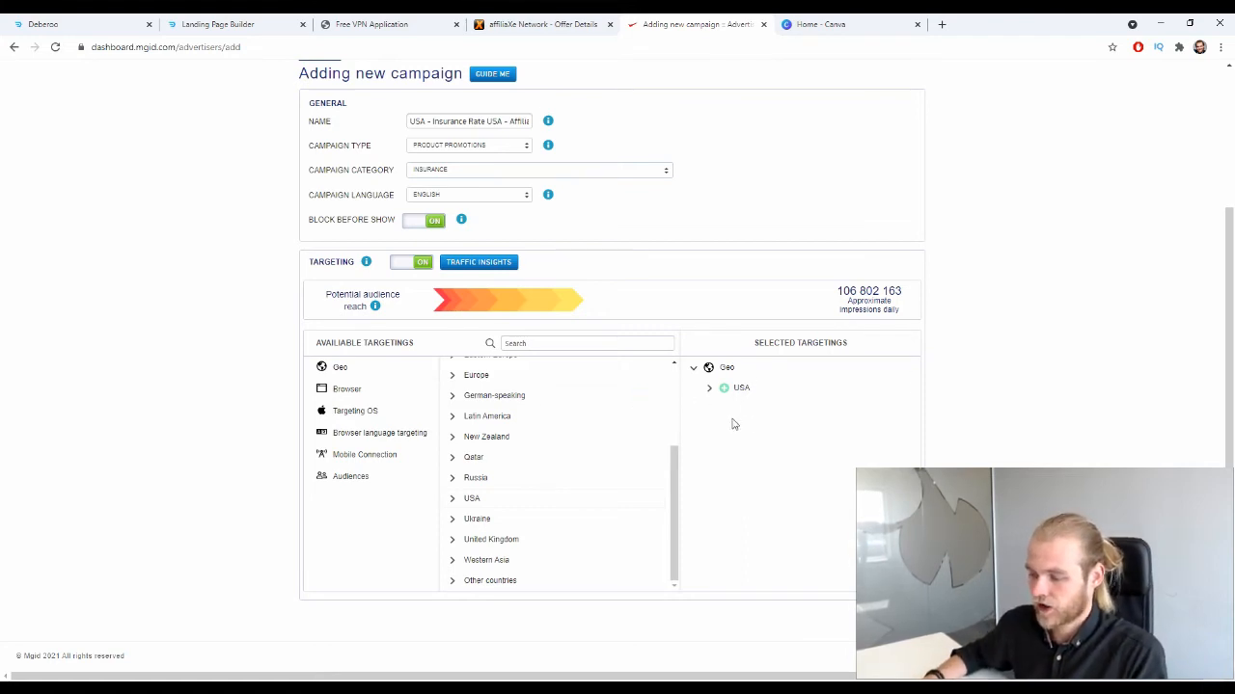
left_click(346, 390)
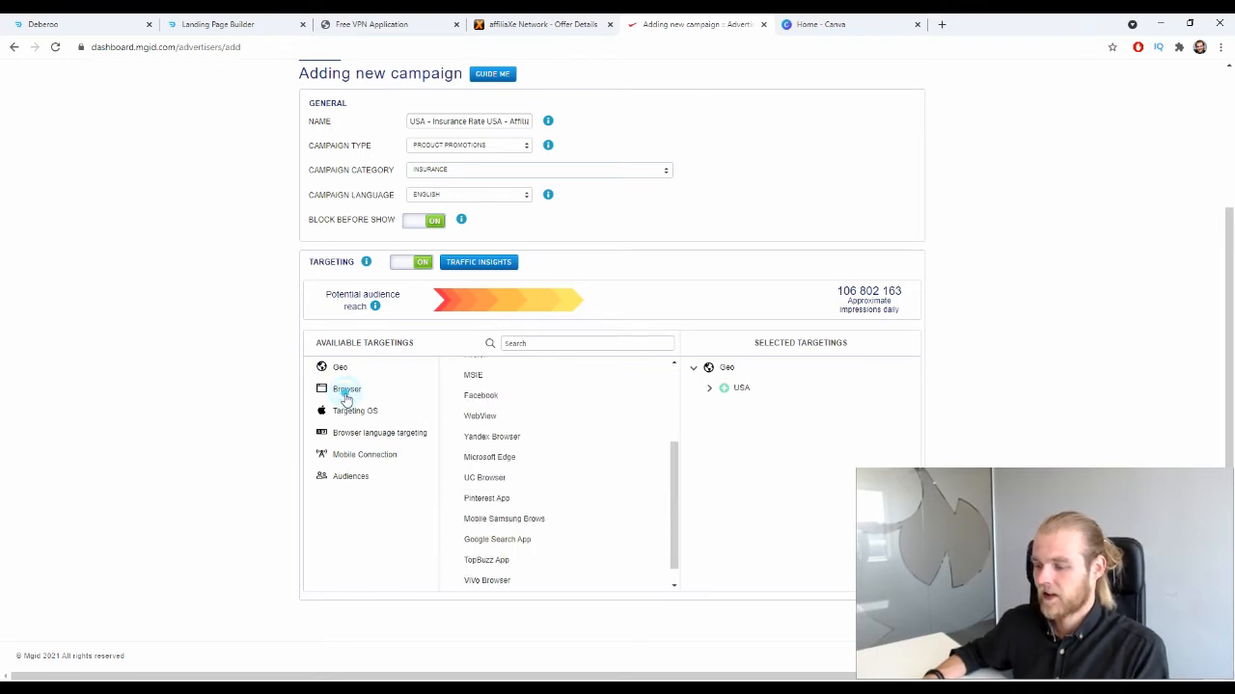
scroll(597, 453, "up", 3)
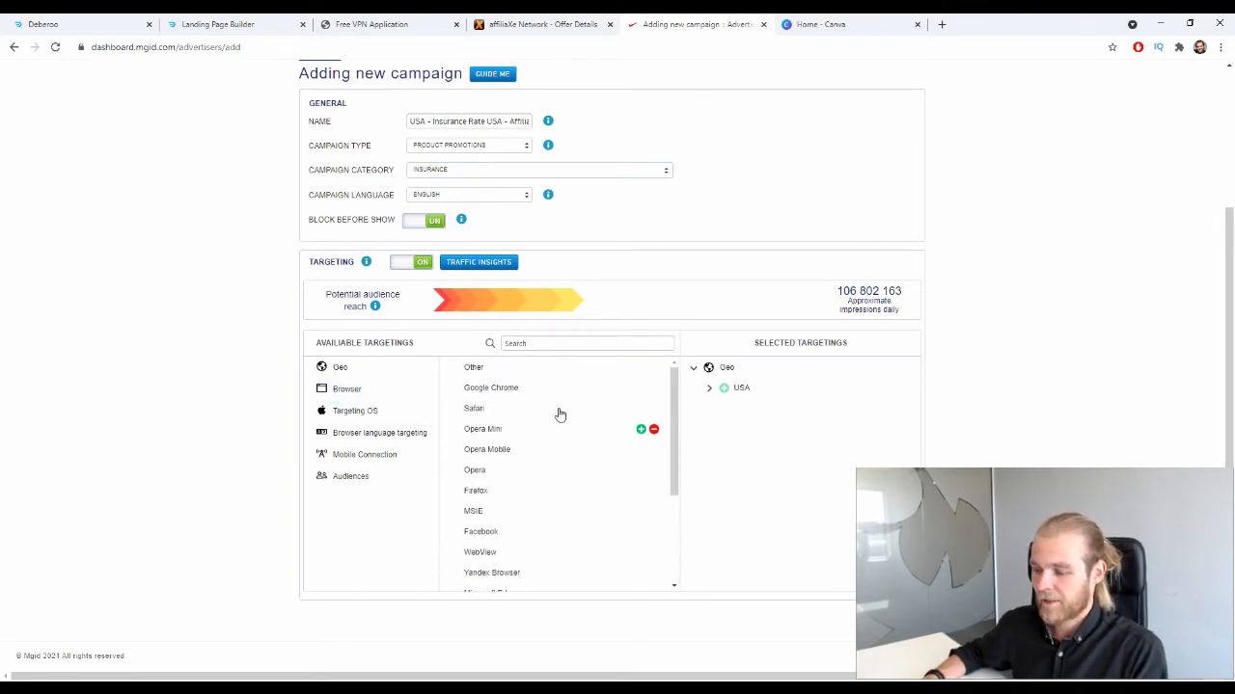
scroll(526, 416, "down", 5)
scroll(522, 415, "up", 5)
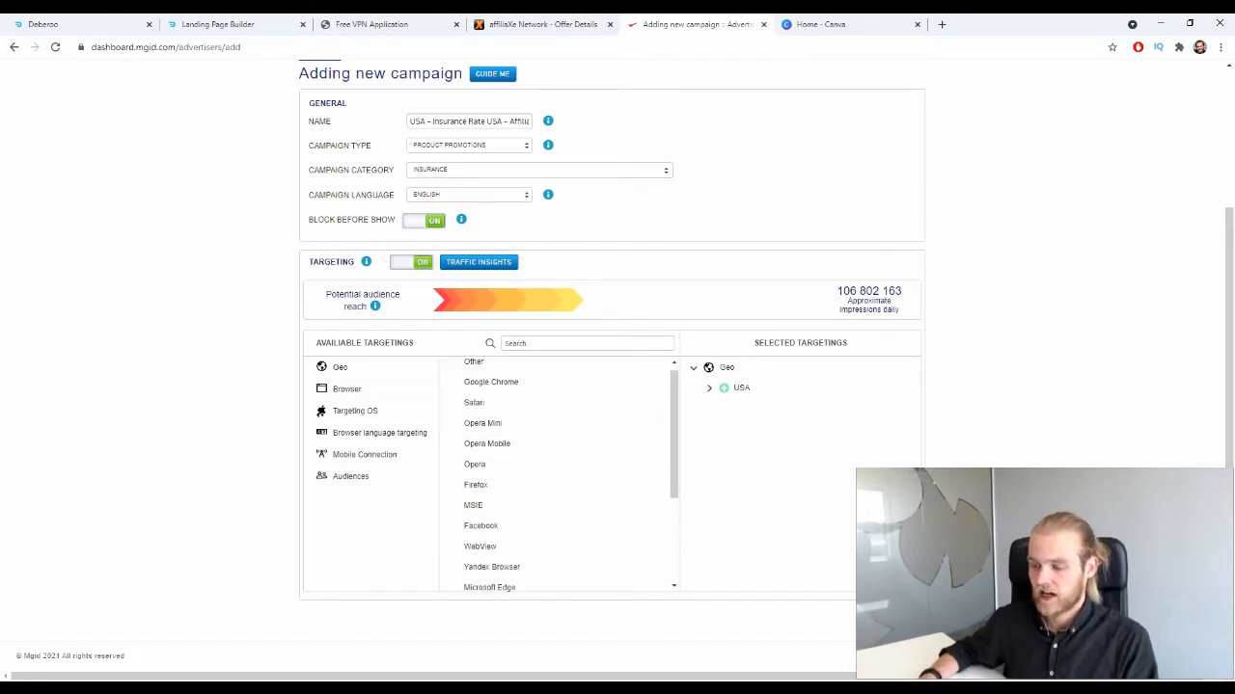
- Review the mobile operating systems and iOS versions, and add all of Mobile OS to the campaign's OS targeting
double_click(357, 410)
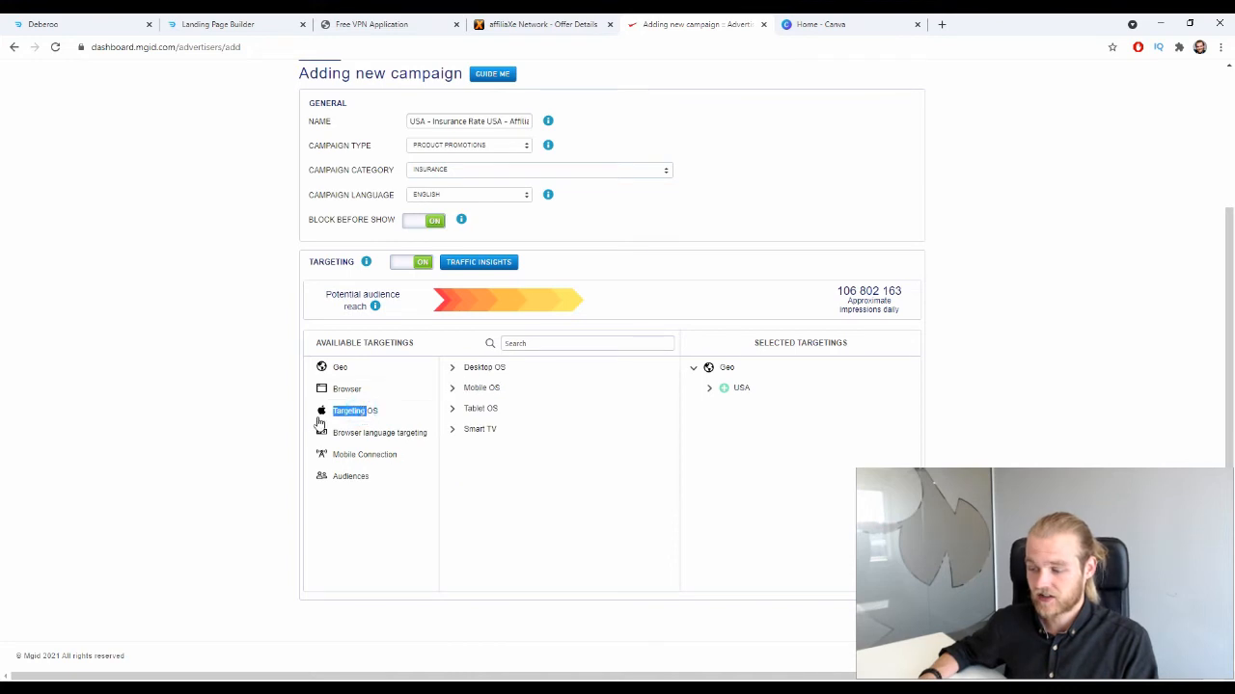
left_click(257, 421)
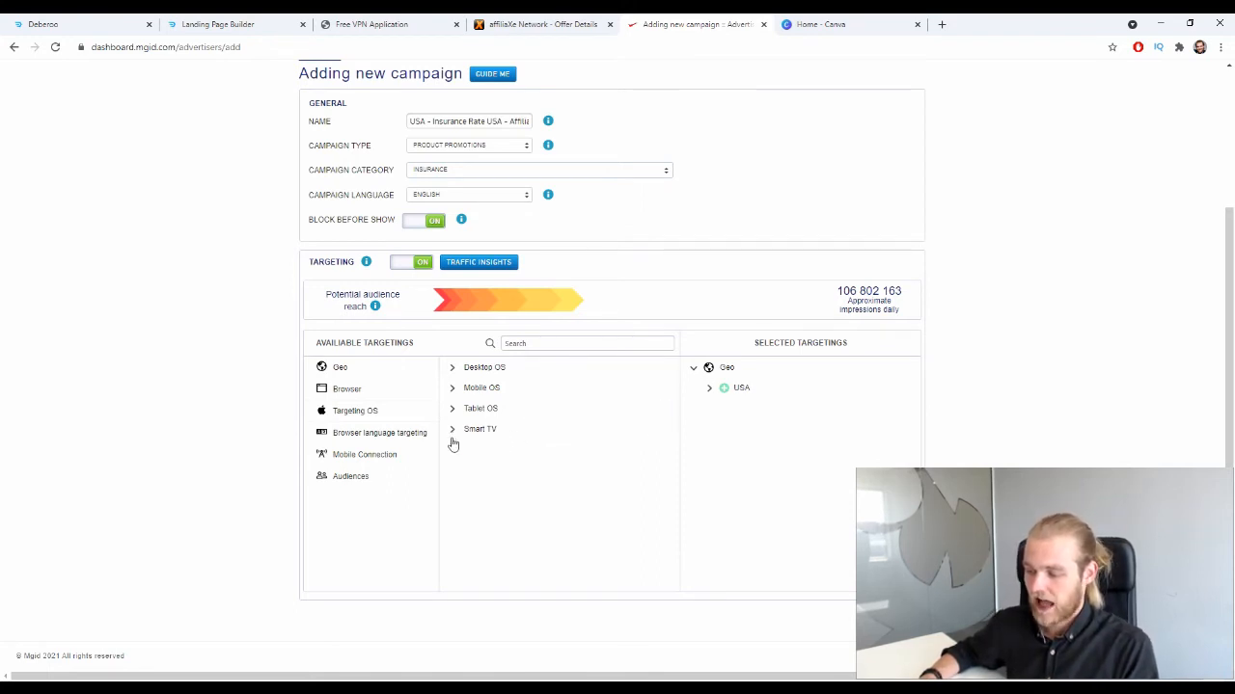
left_click(452, 389)
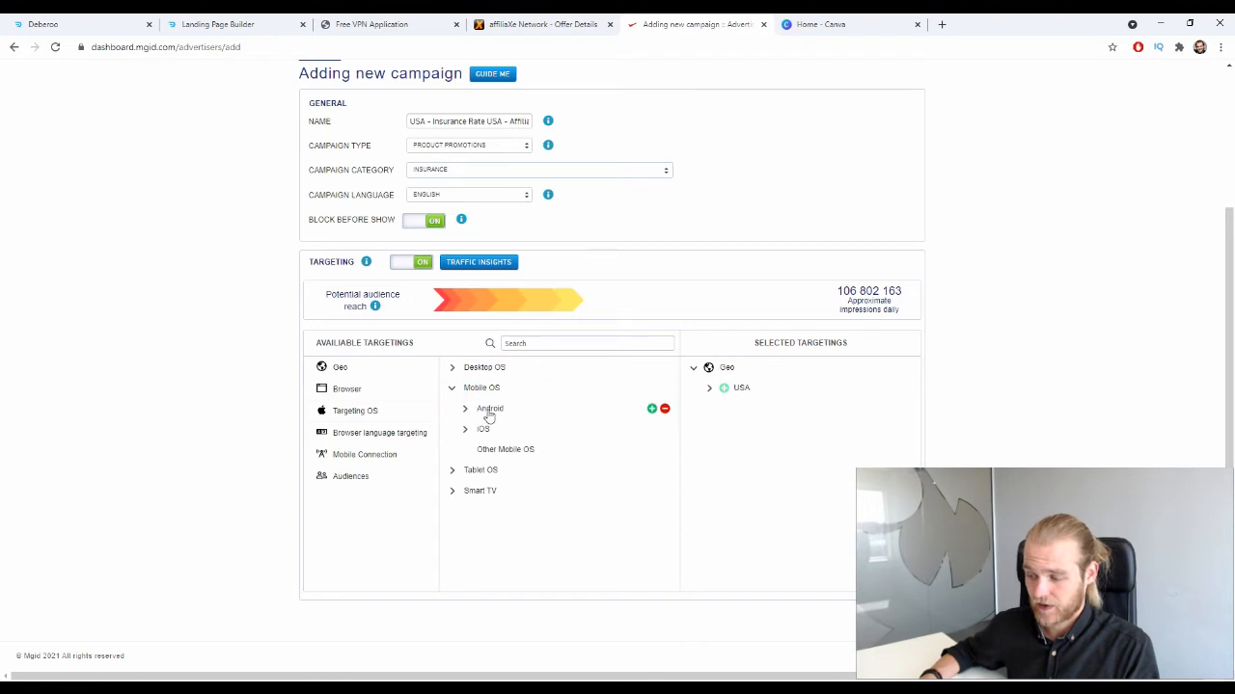
left_click(465, 430)
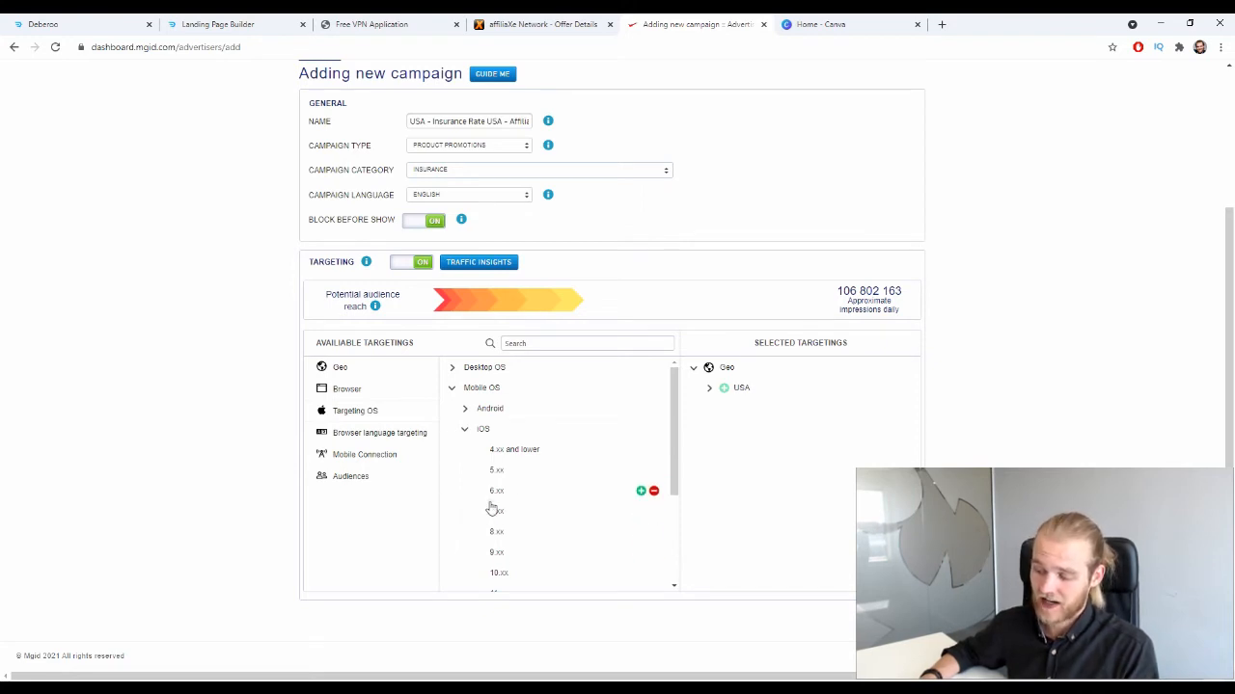
scroll(489, 509, "down", 3)
scroll(501, 462, "up", 3)
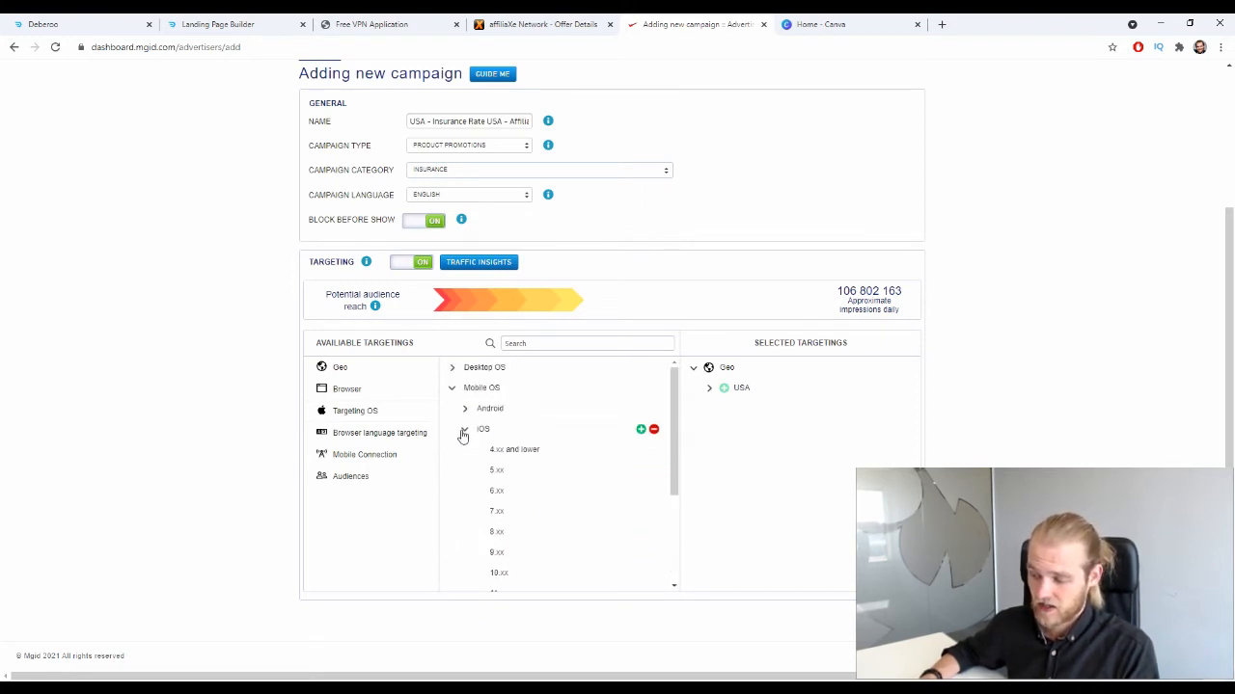
left_click(465, 429)
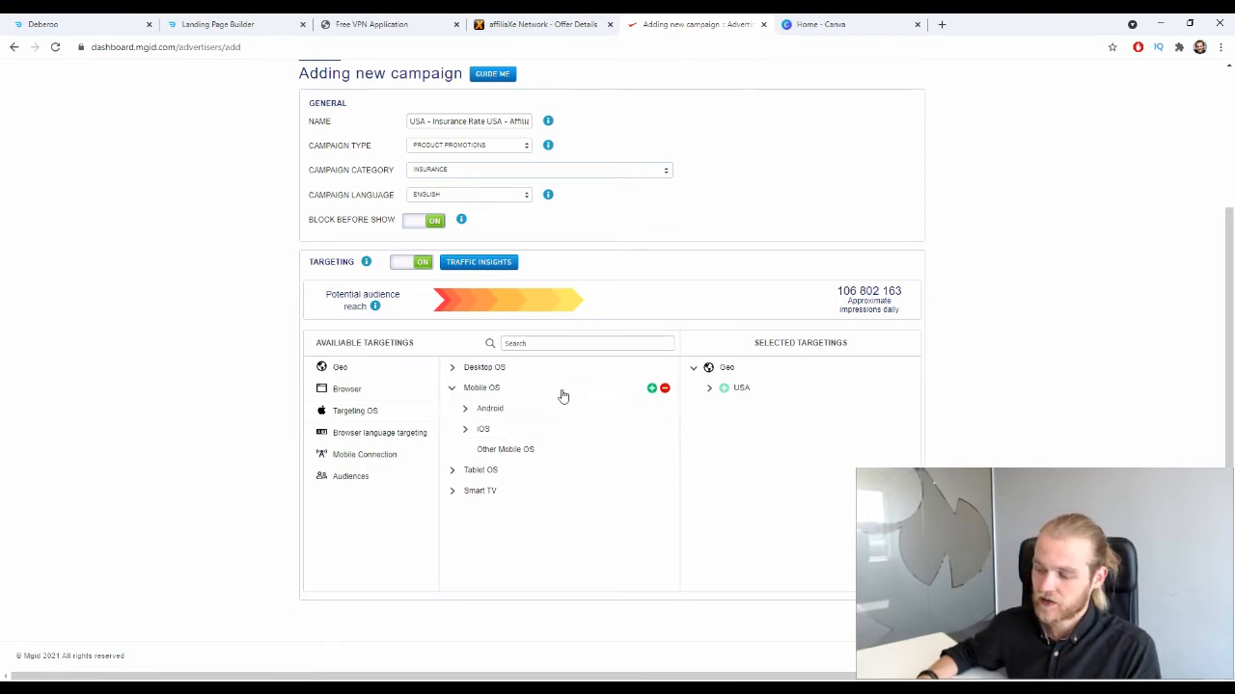
left_click(652, 390)
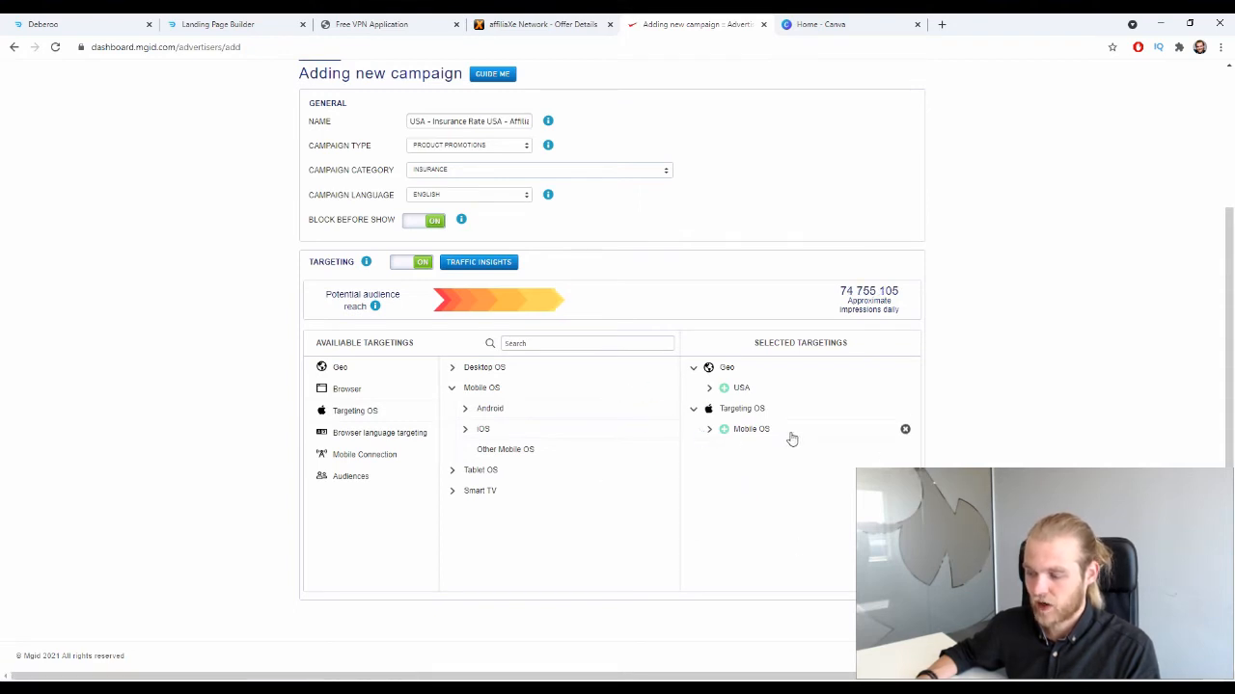
left_click(450, 387)
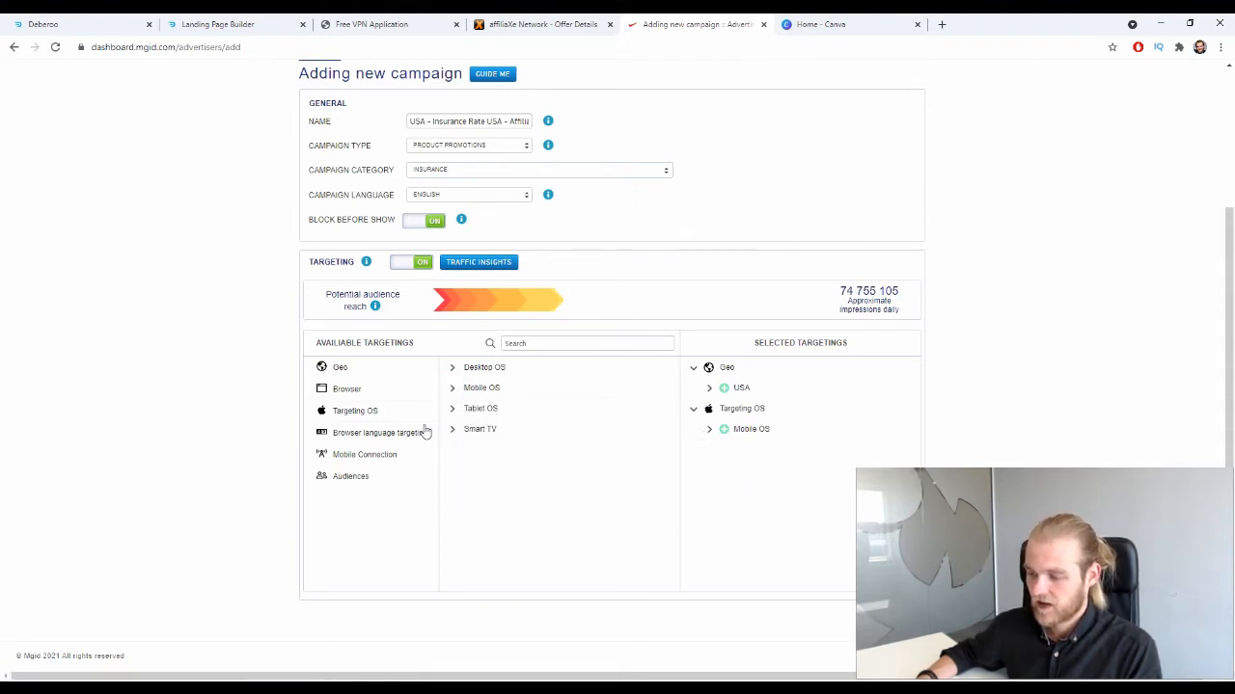
- Add English to the browser language targeting and check the Mobile Connection and Audiences options
left_click(425, 432)
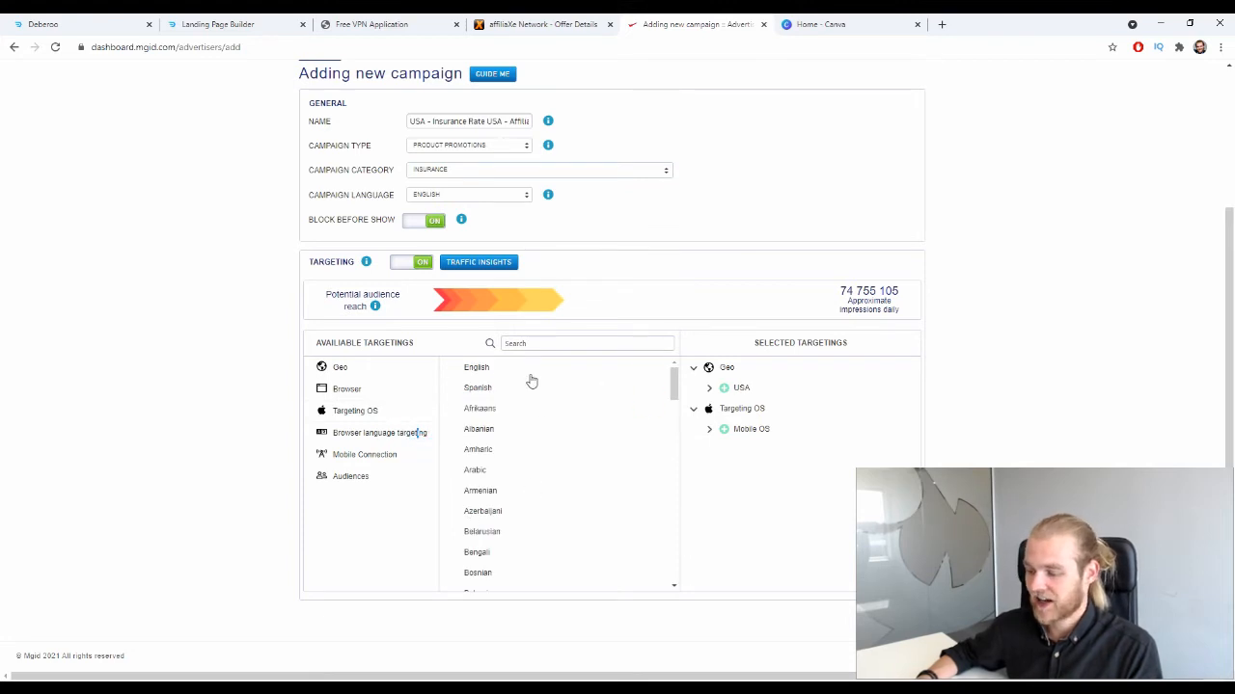
left_click(642, 368)
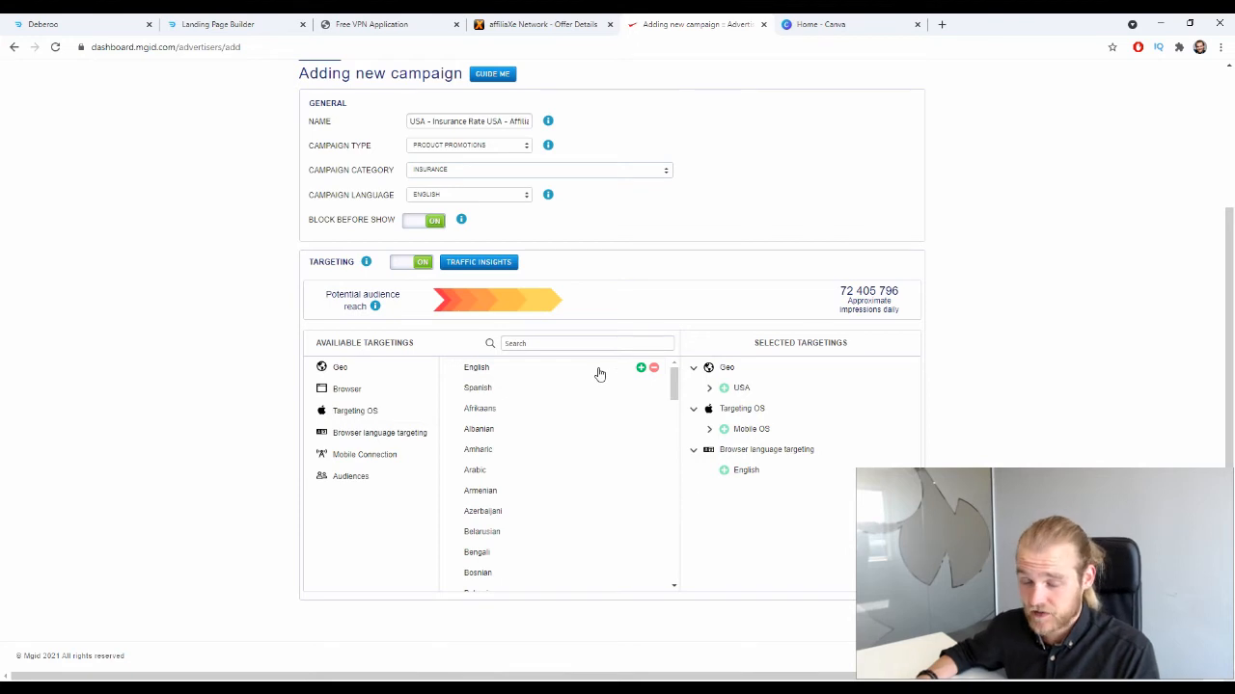
left_click(397, 457)
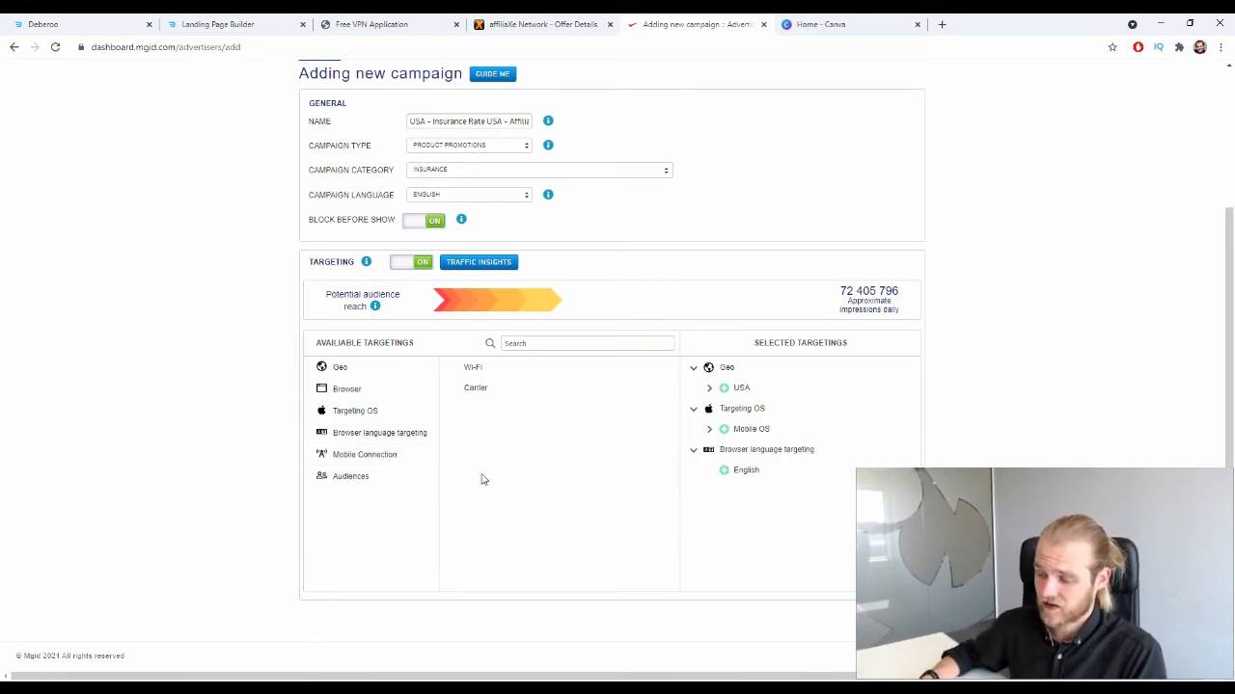
left_click(401, 480)
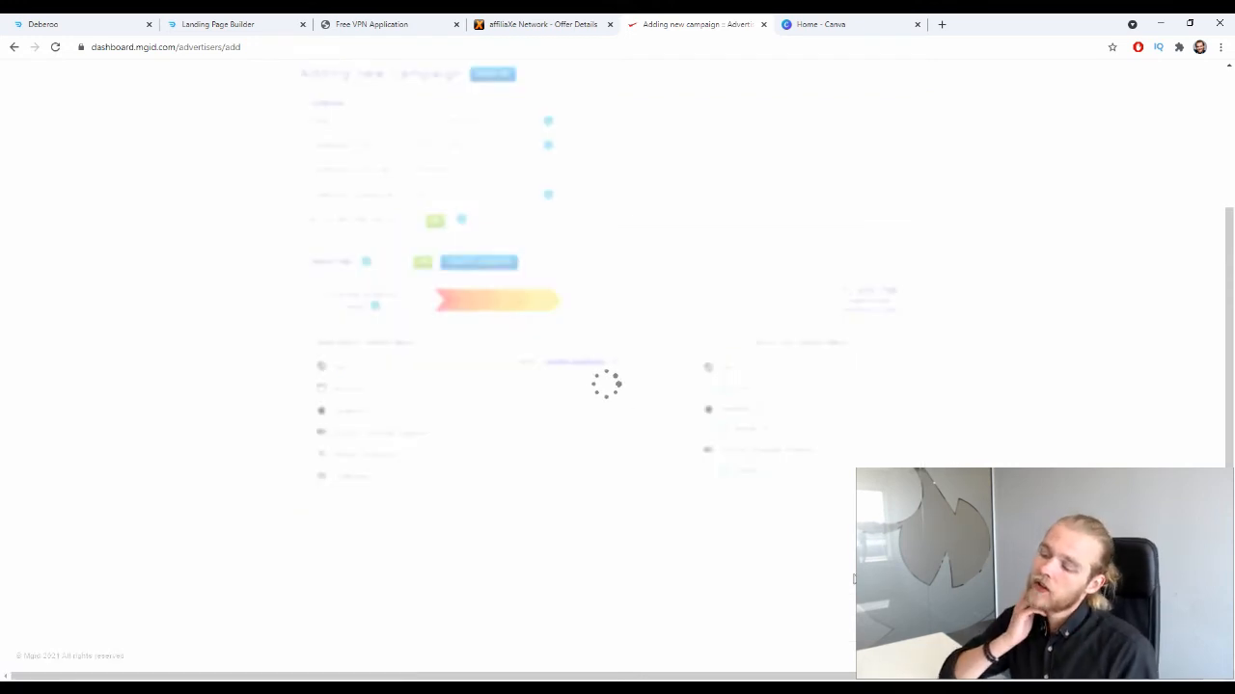
- Enable the campaign schedule to examine its weekly hour grid, and disable it again
scroll(780, 550, "down", 4)
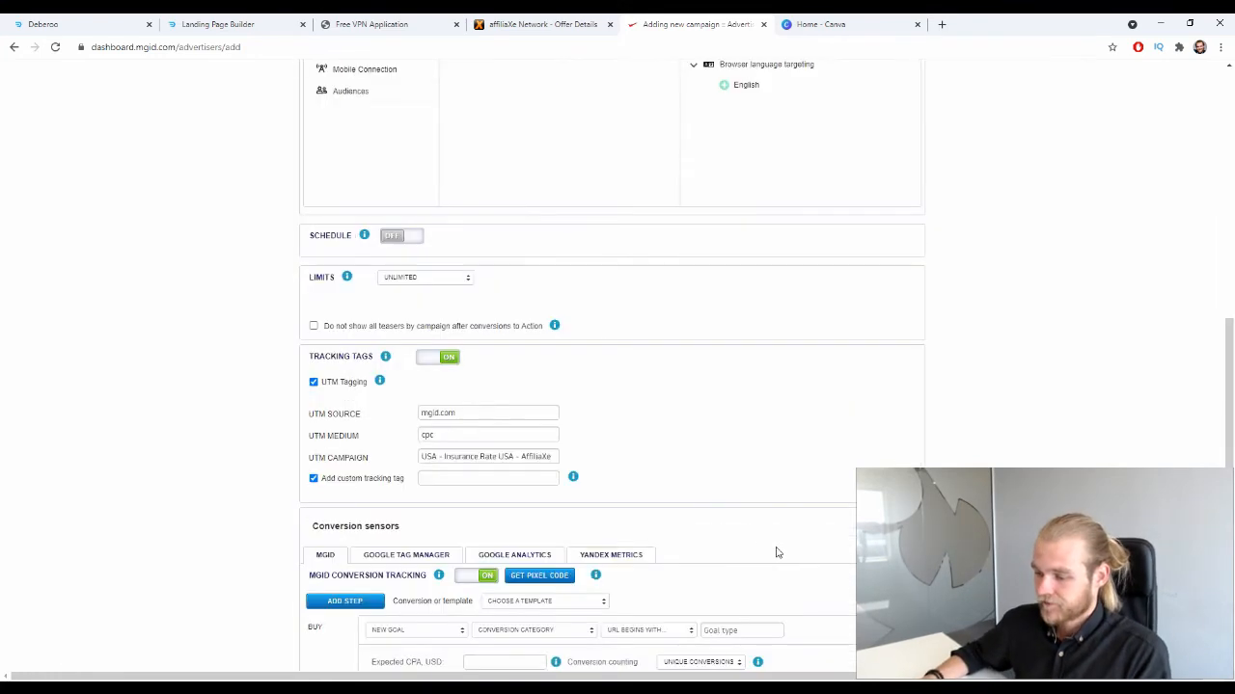
left_click(399, 237)
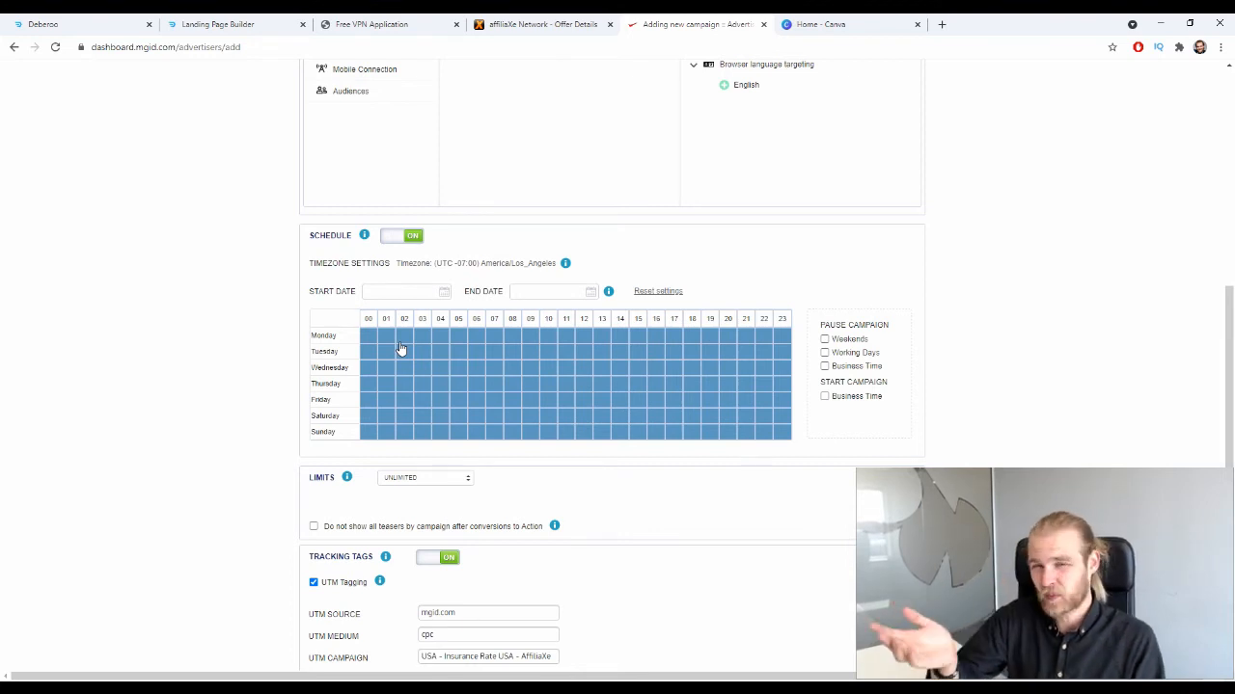
scroll(419, 375, "down", 1)
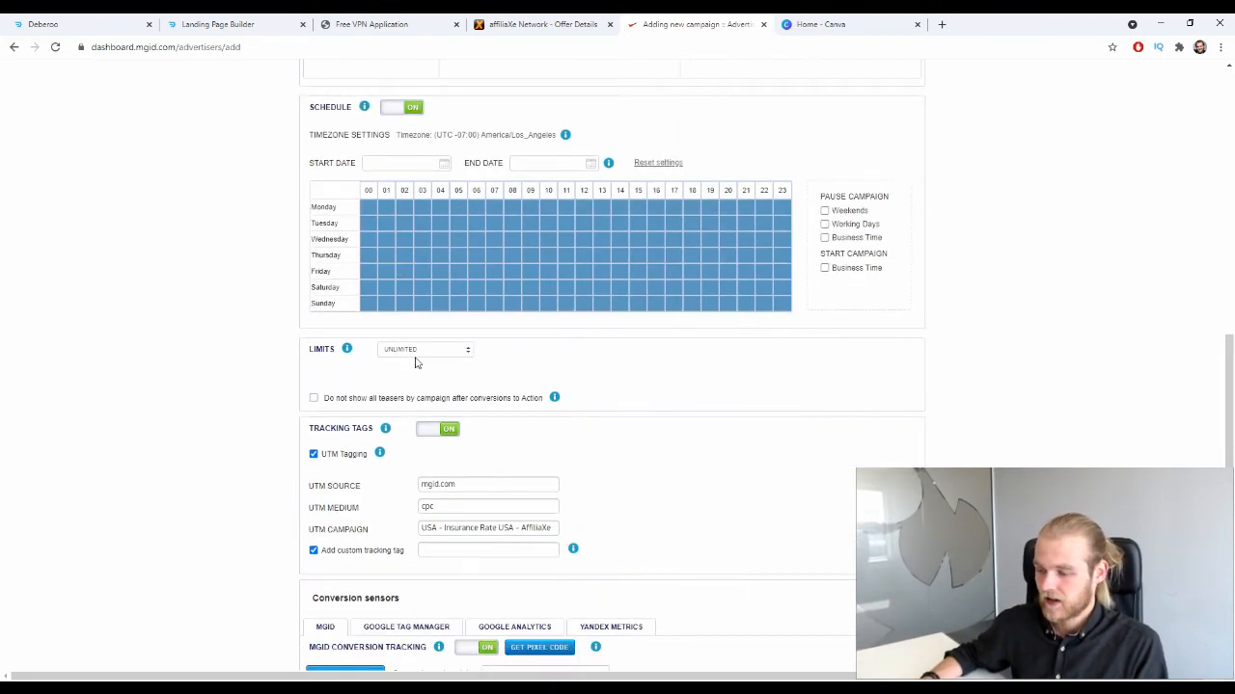
left_click(393, 113)
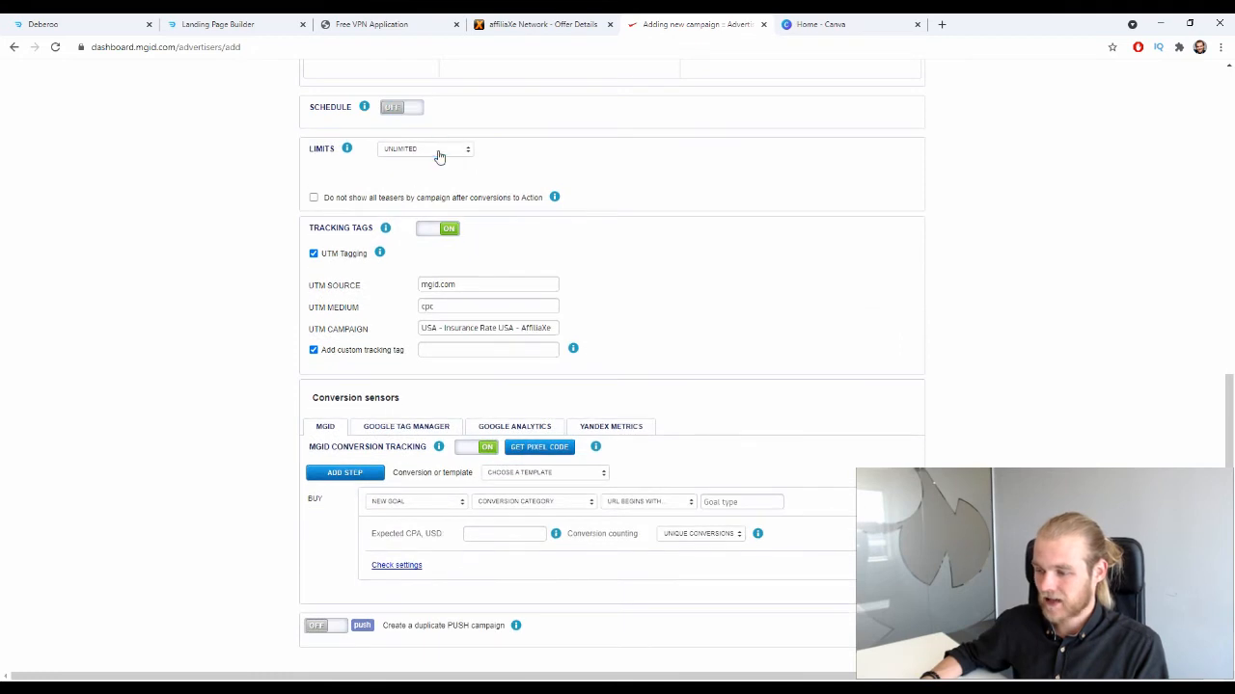
- Limit the campaign by budget with a daily limit of $250
left_click(435, 151)
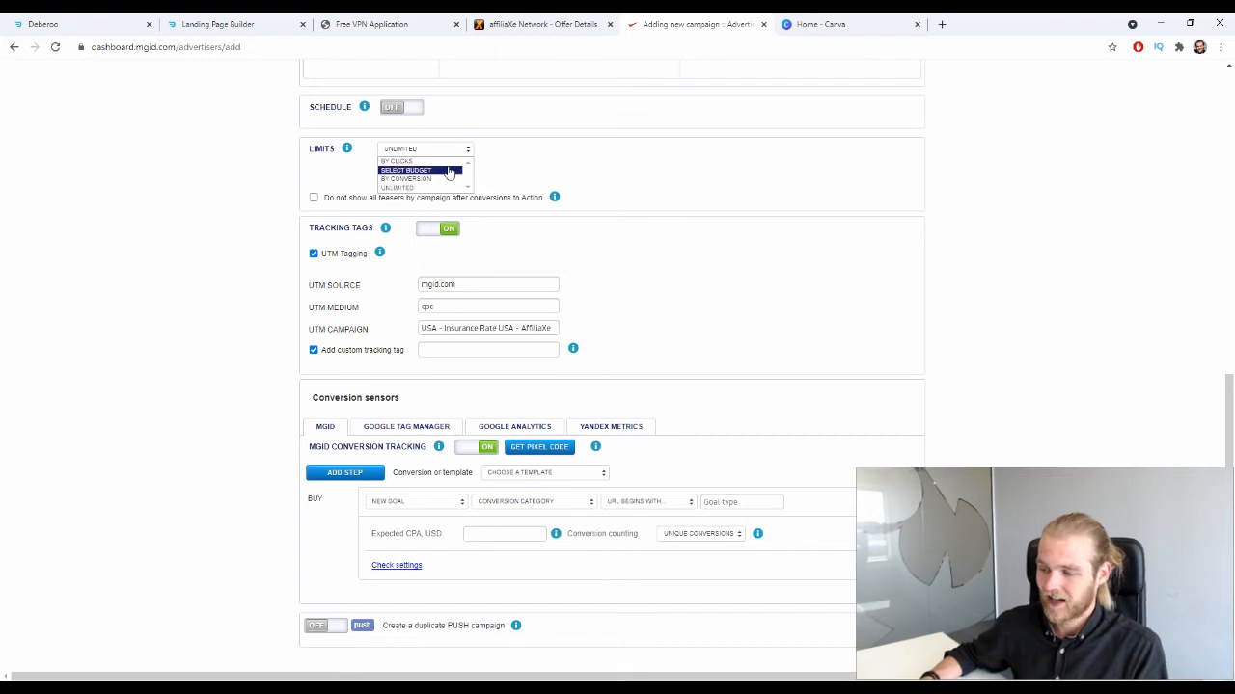
left_click(449, 171)
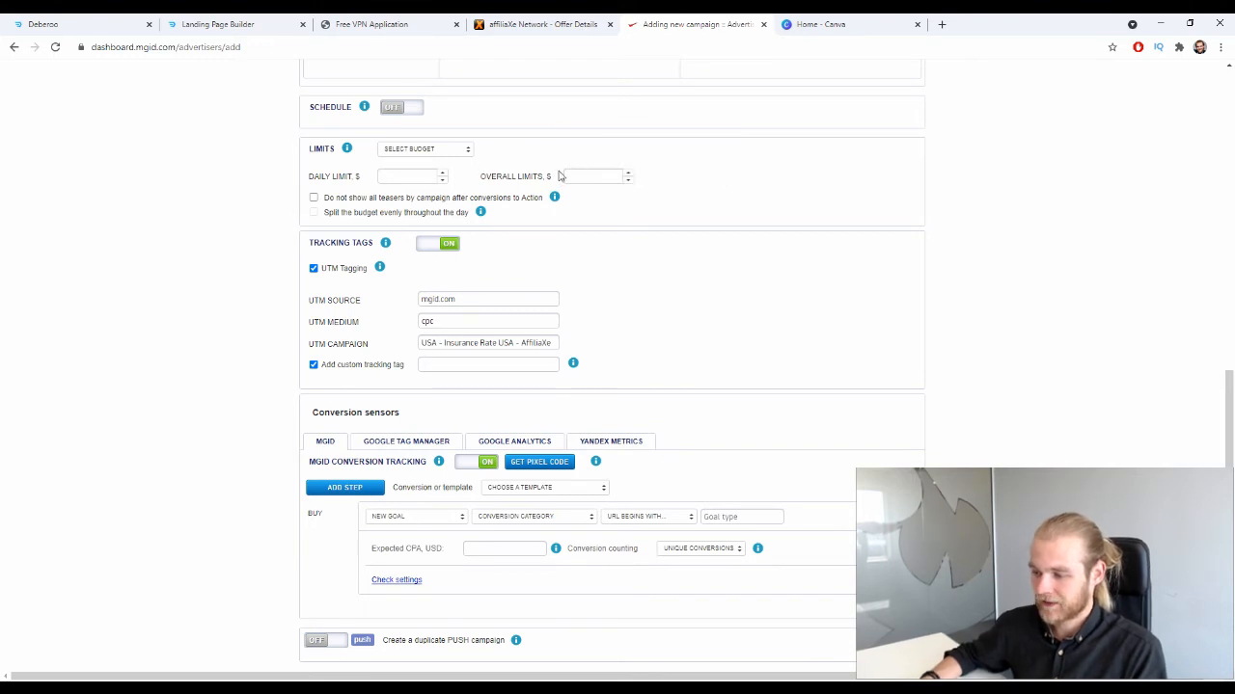
left_click(414, 176)
type("250")
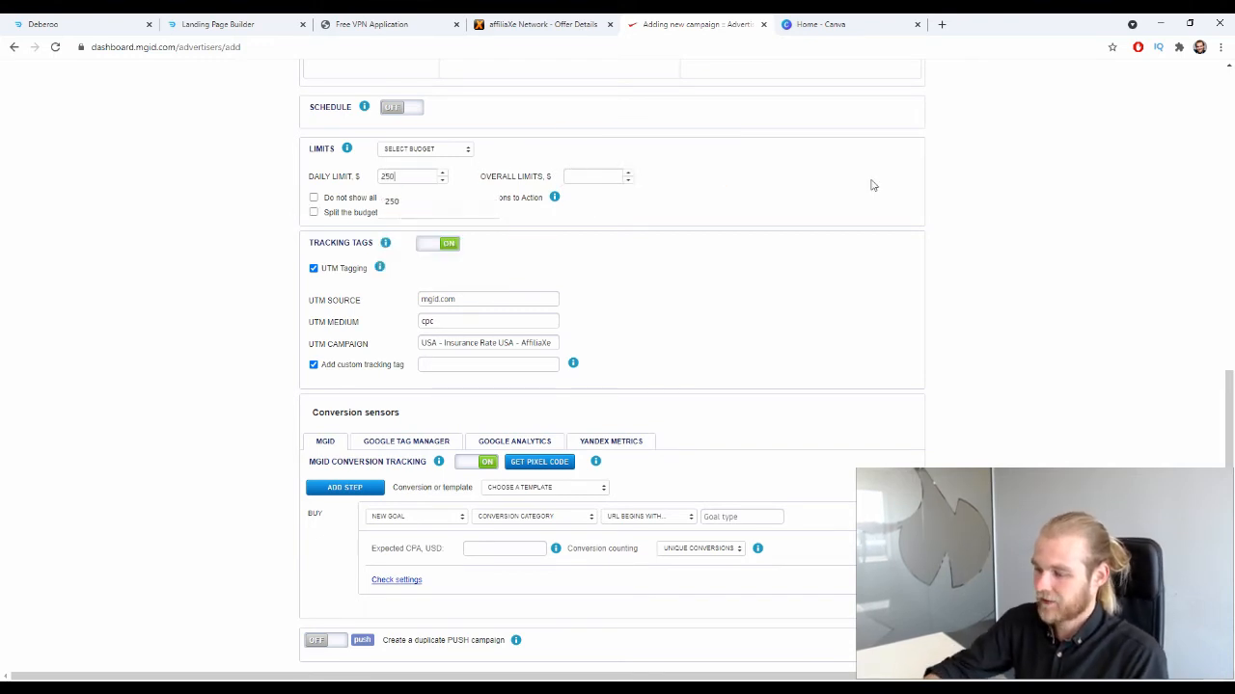
left_click(793, 189)
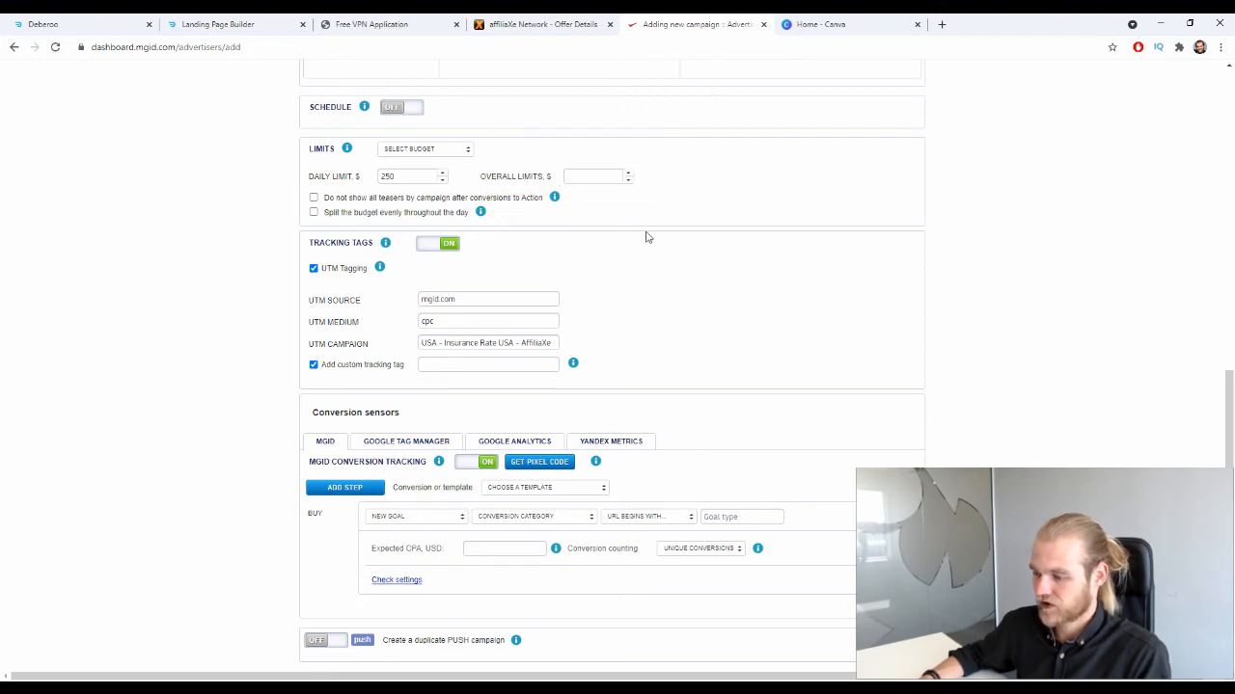
- Split the daily budget evenly throughout the day and turn off the campaign's tracking tags
left_click(314, 213)
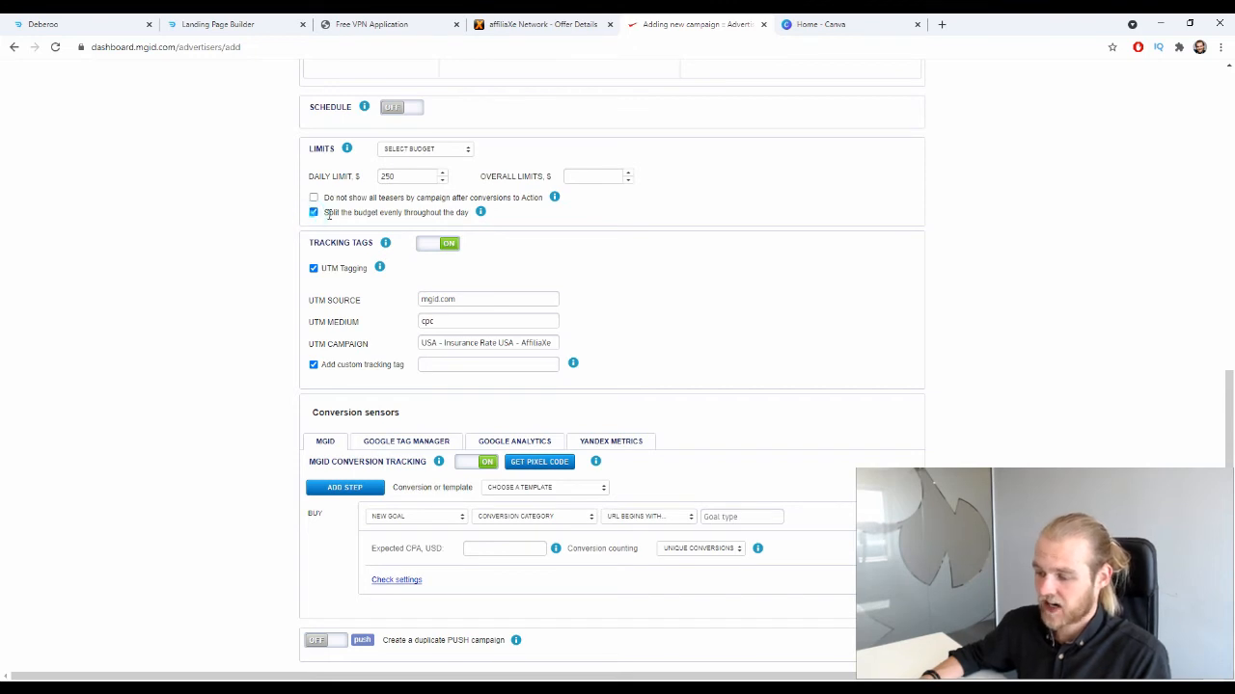
left_click_drag(322, 220, 449, 225)
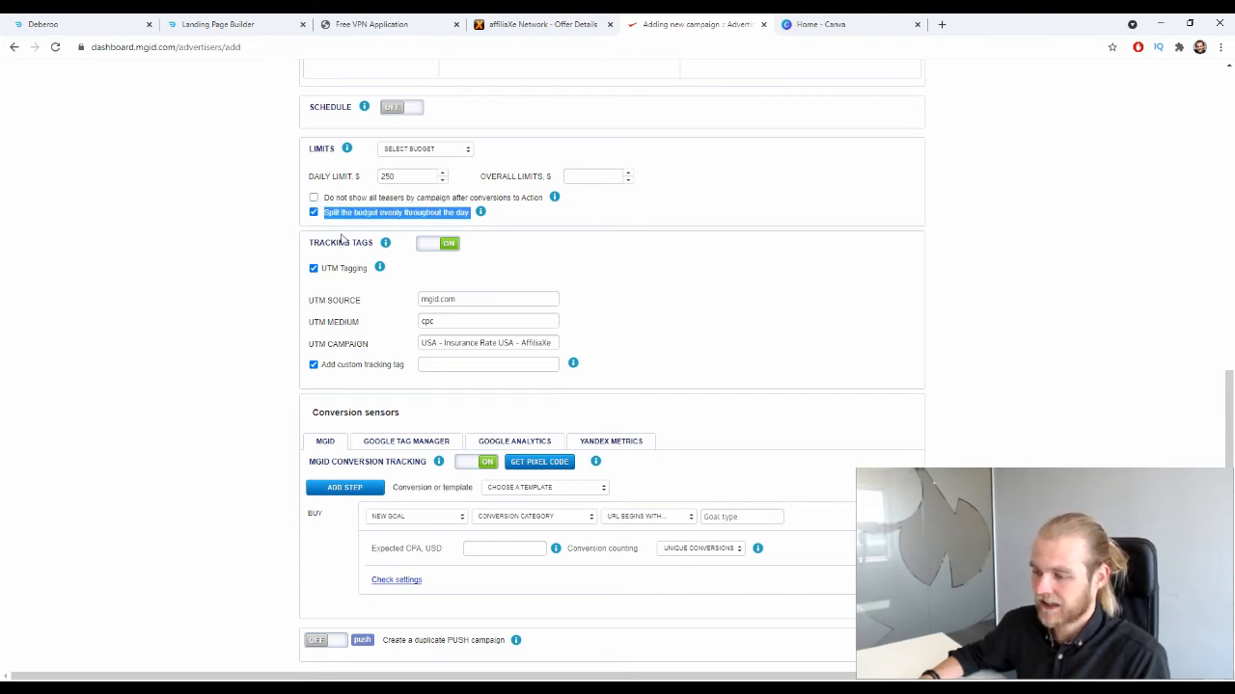
left_click(101, 246)
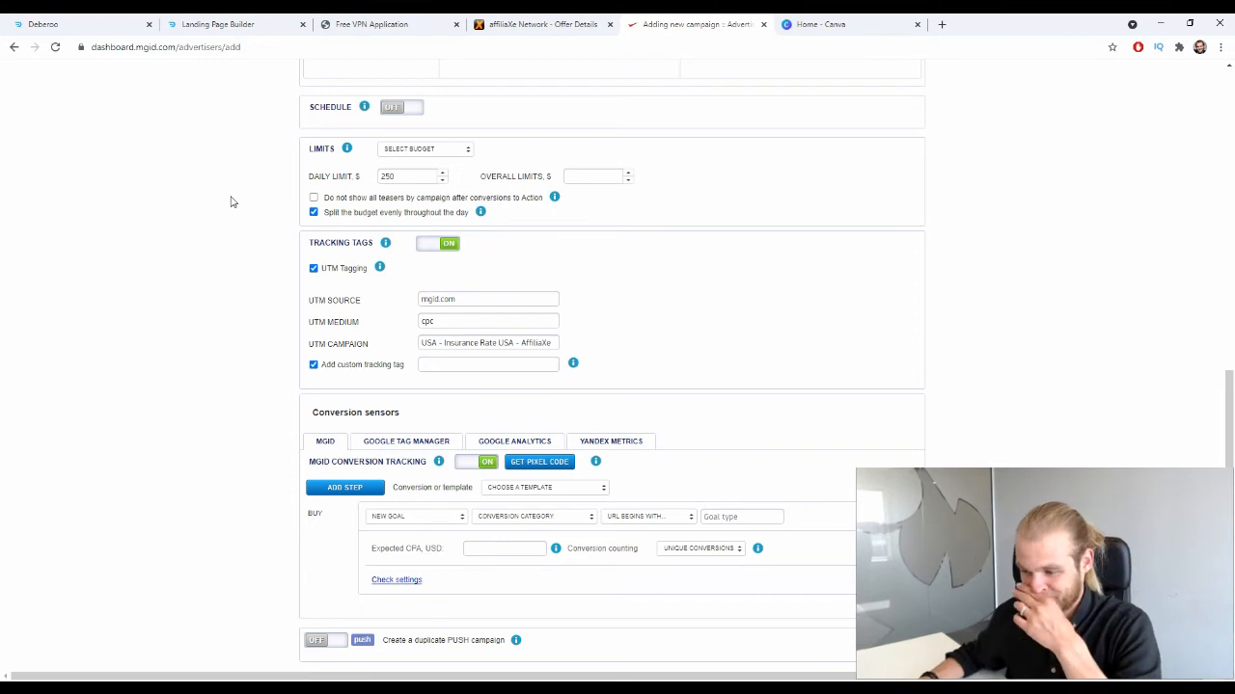
left_click(449, 243)
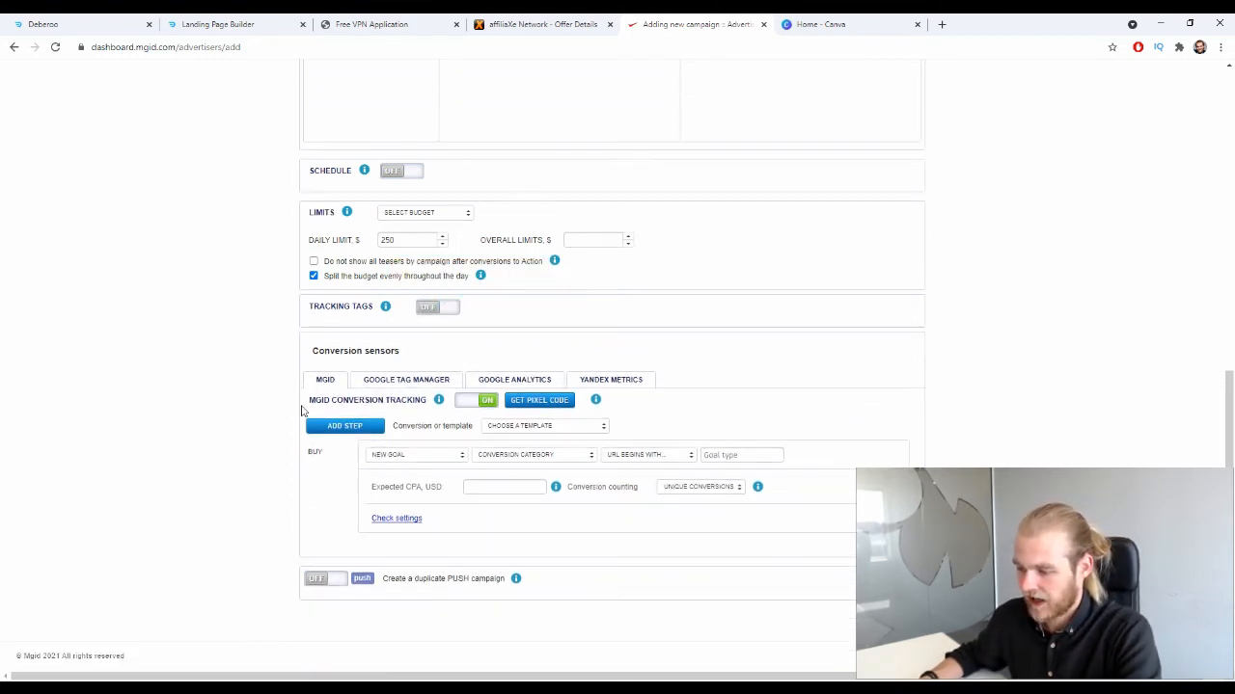
- Turn off MGID conversion tracking and save the campaign without setting up any tracking
left_click(487, 407)
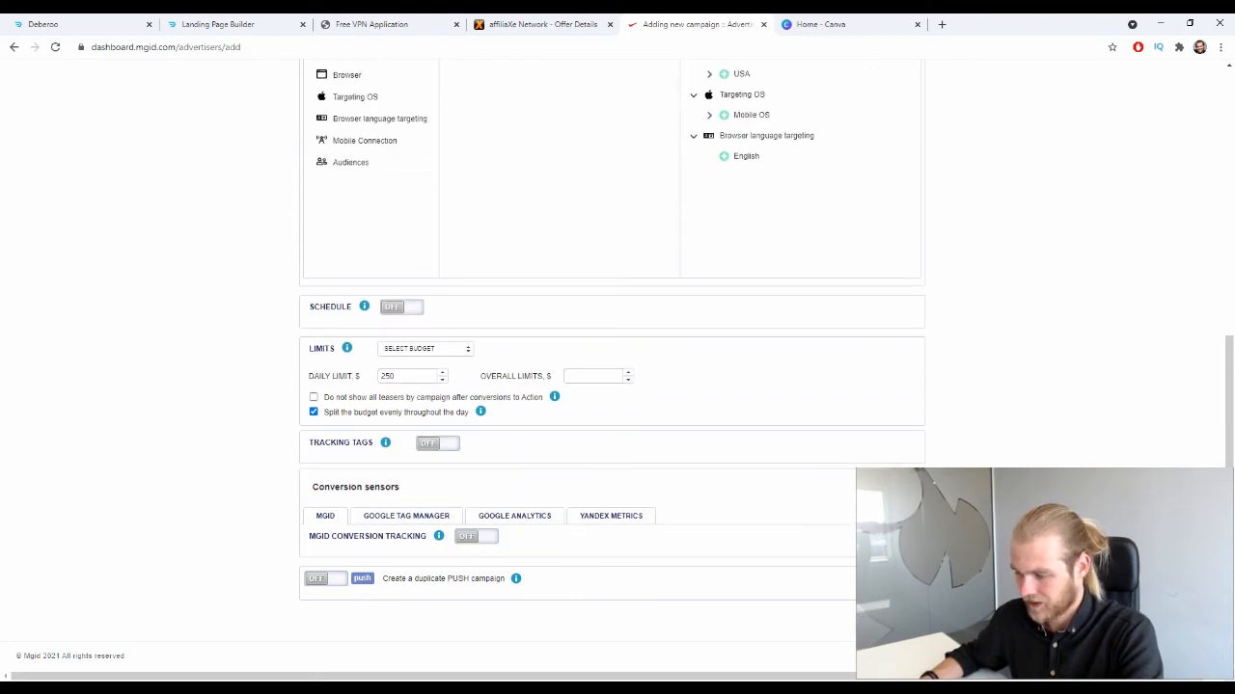
left_click_drag(384, 579, 505, 589)
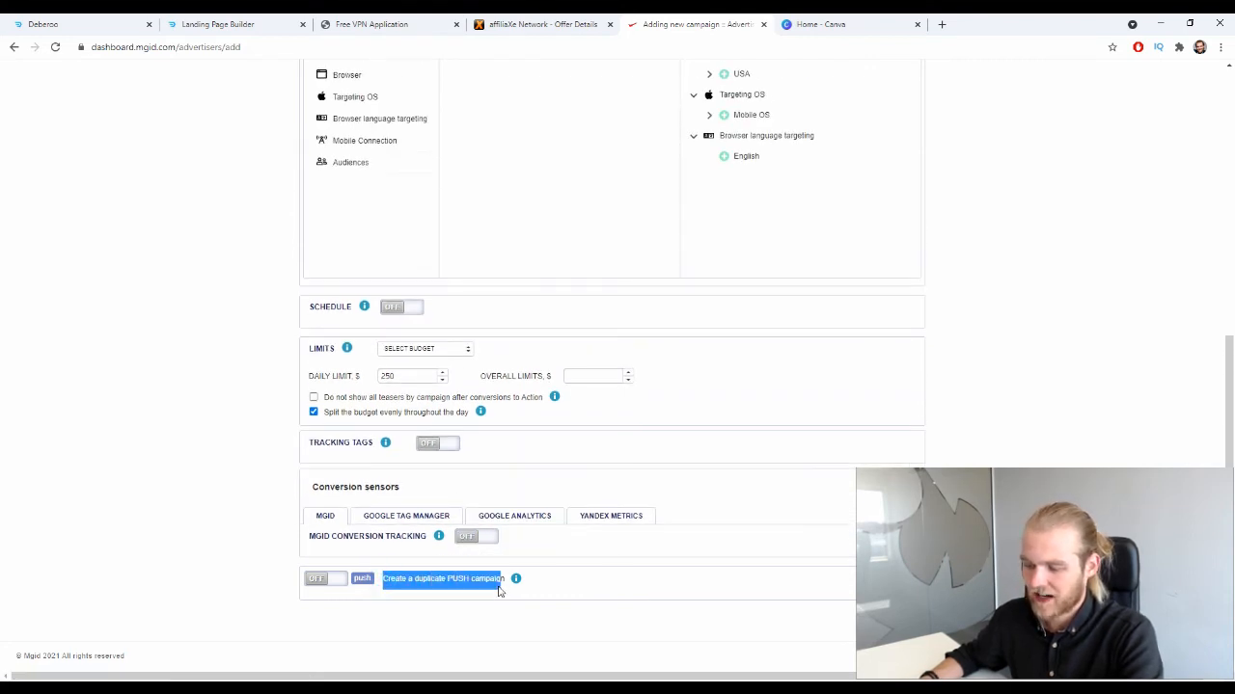
left_click(489, 613)
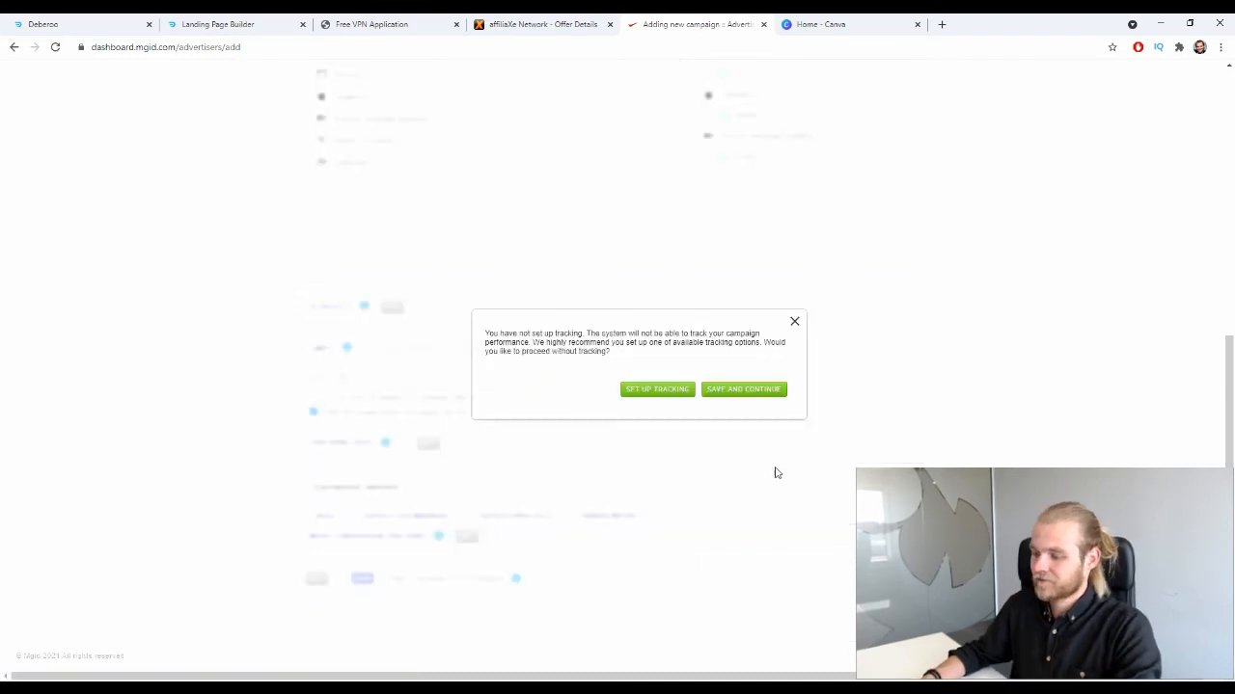
left_click(735, 391)
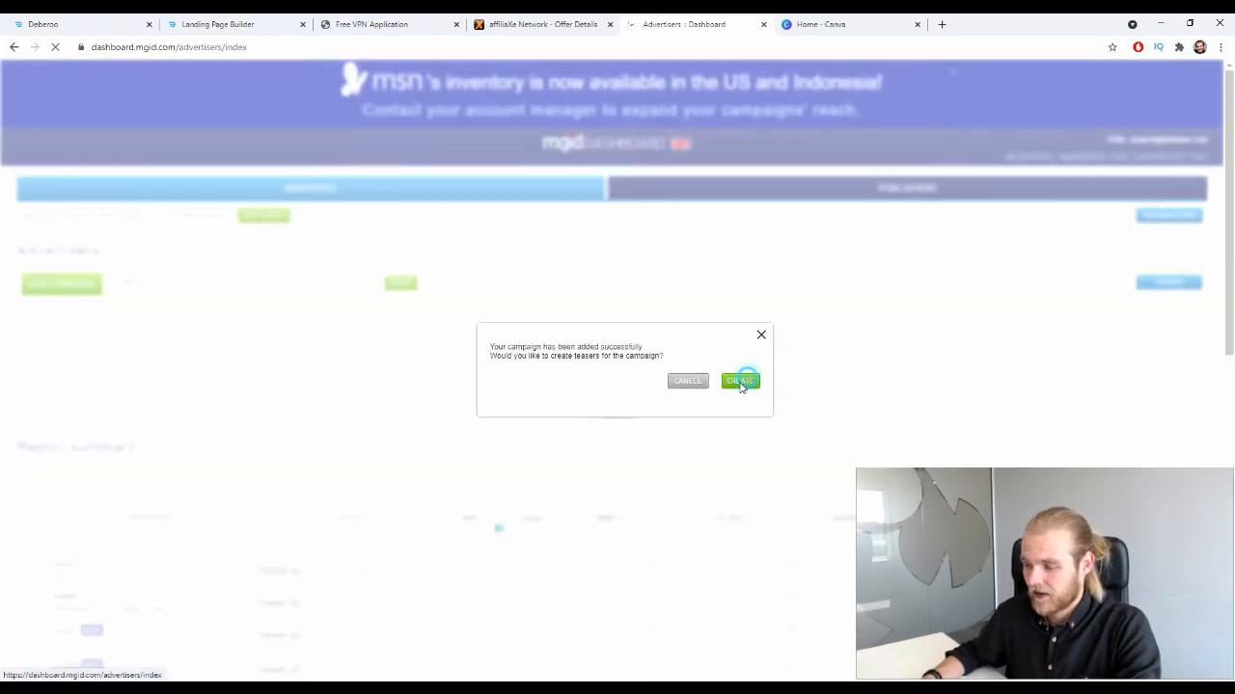
- Start creating a teaser for the saved campaign and paste the copied tracking link as the ad's URL
left_click(741, 379)
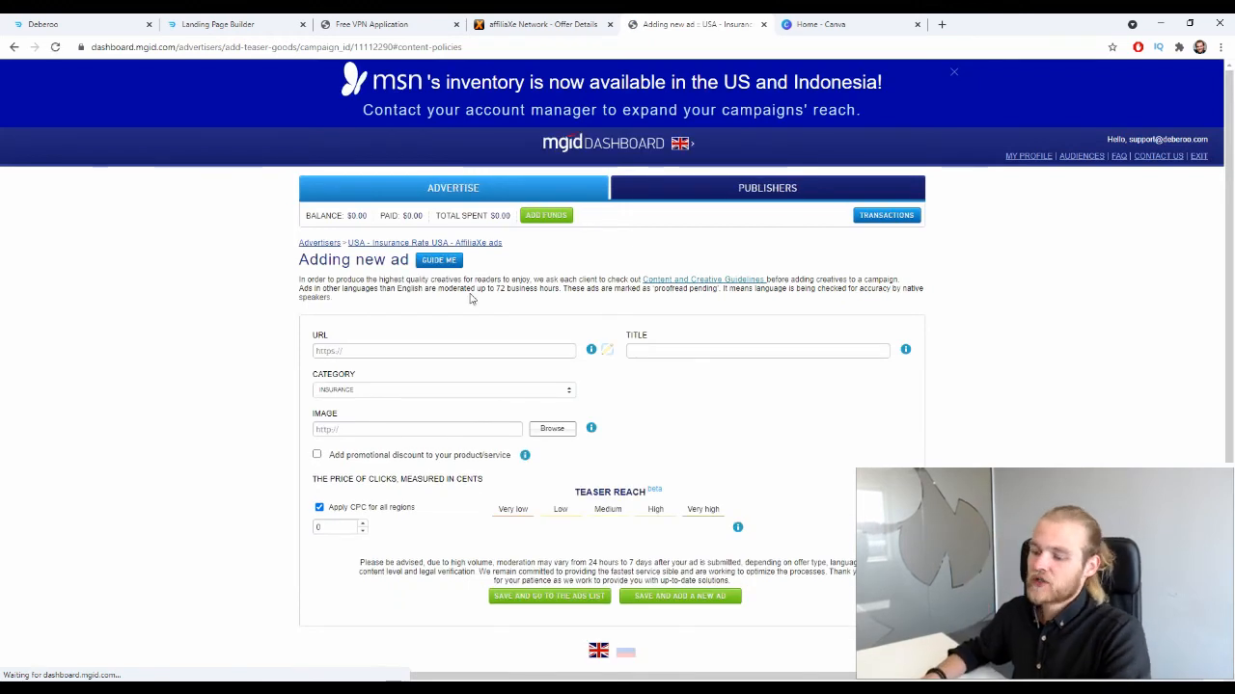
left_click(386, 350)
left_click(382, 336)
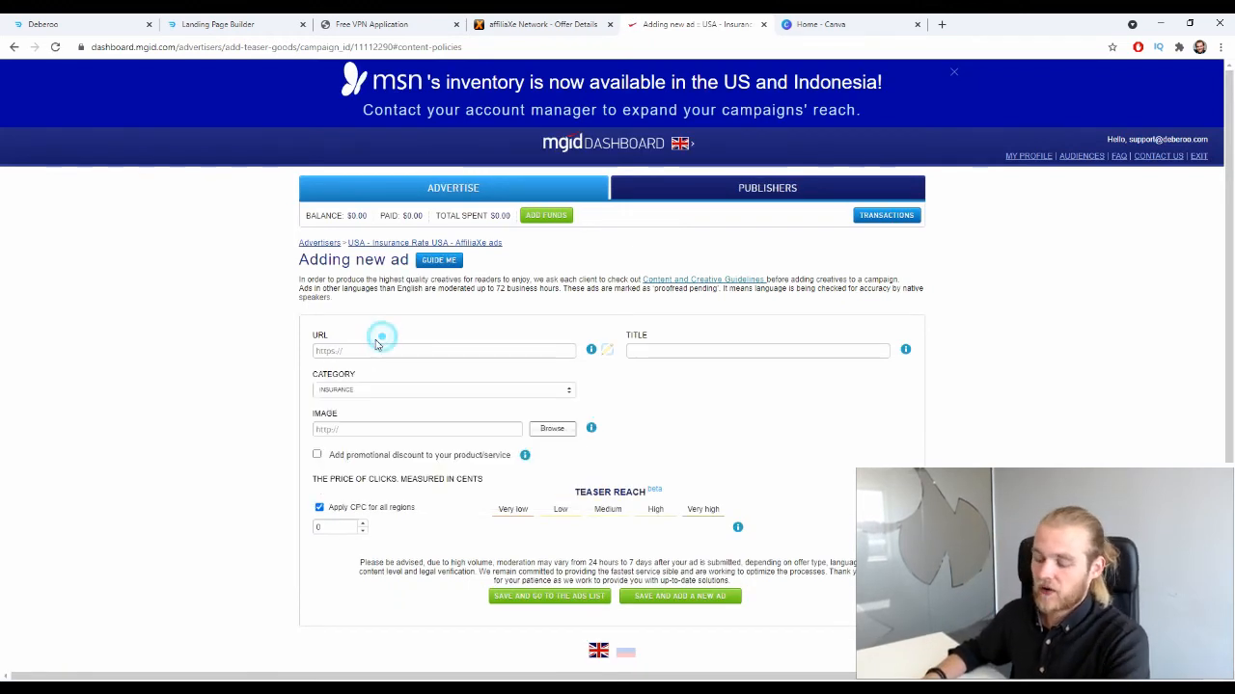
left_click(361, 349)
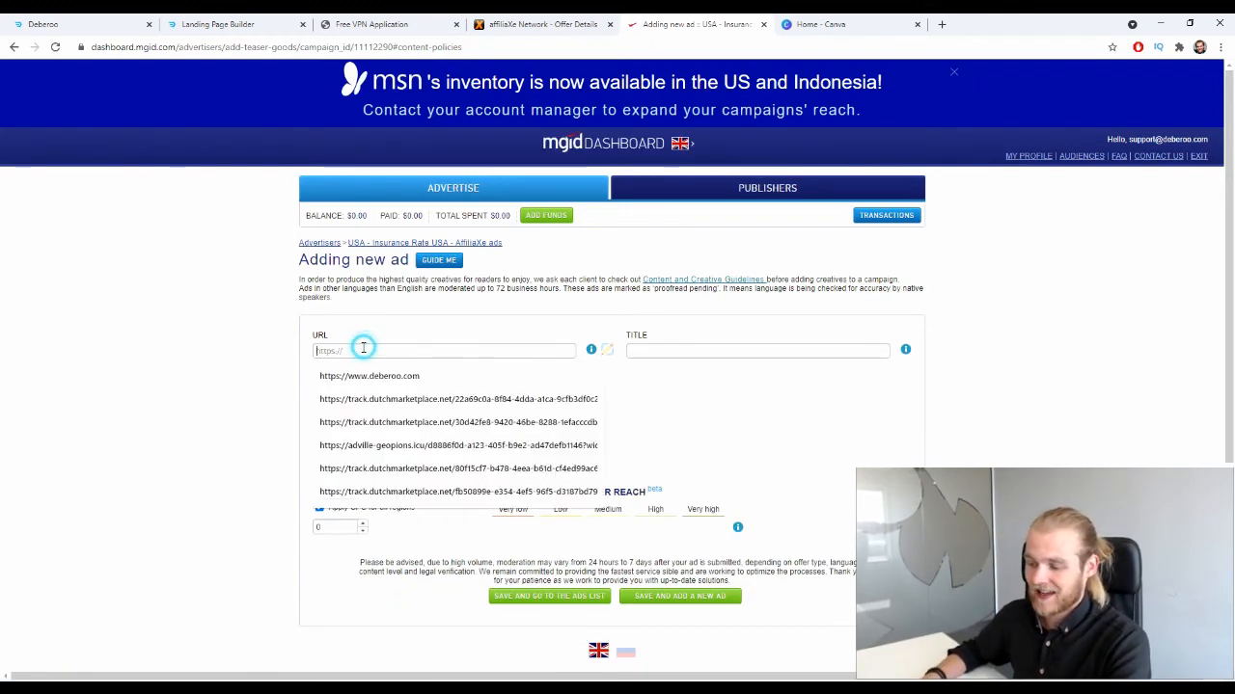
key("ctrl+v")
left_click_drag(471, 352, 203, 345)
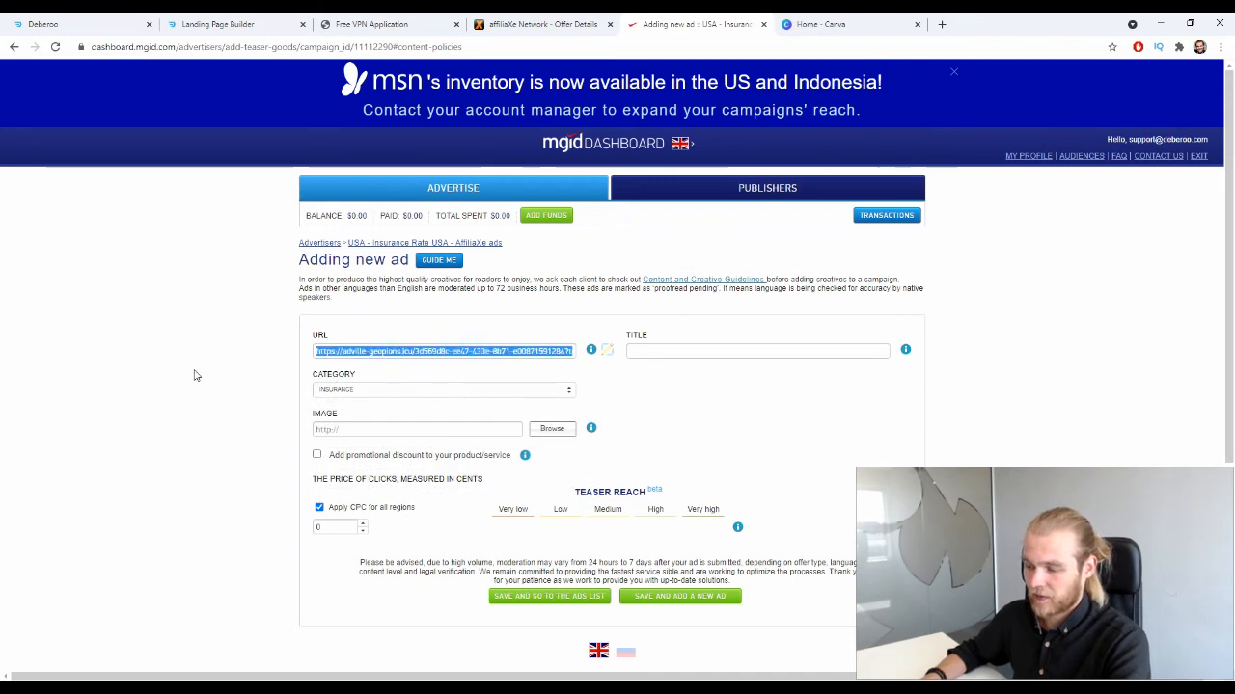
left_click(193, 373)
- Title the ad "[SHOCKING] Insurance Companies Don't Want You To Know This!"
left_click(725, 352)
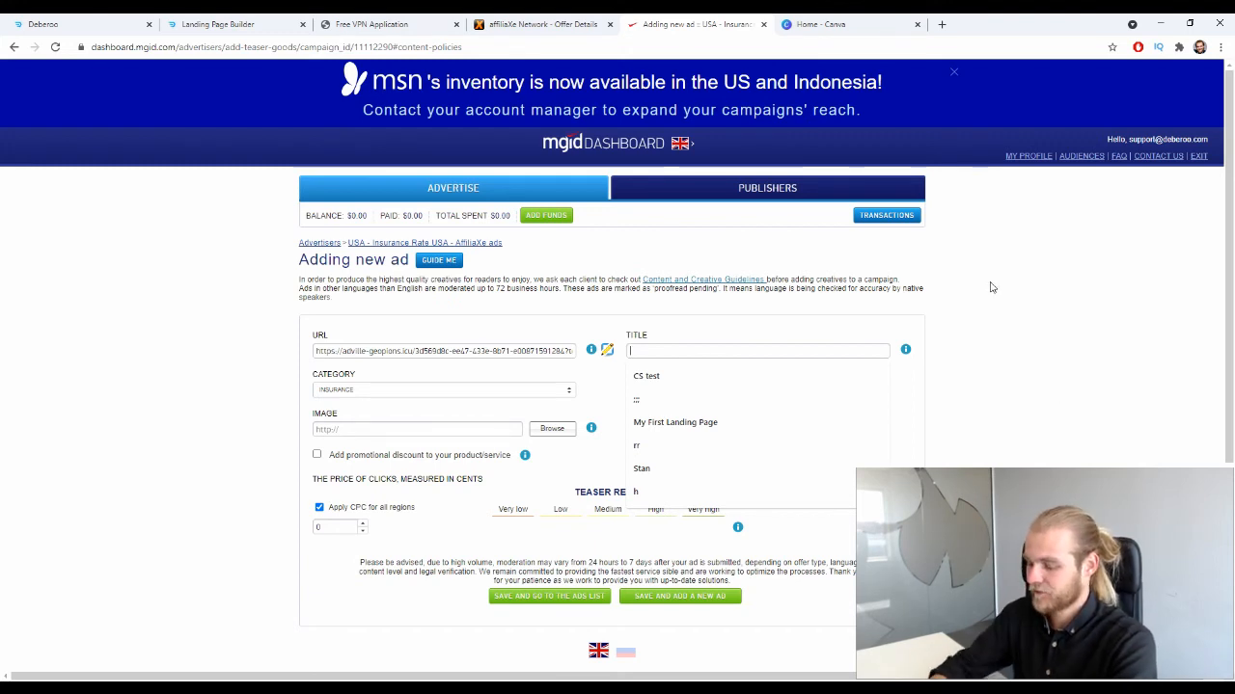
type("[")
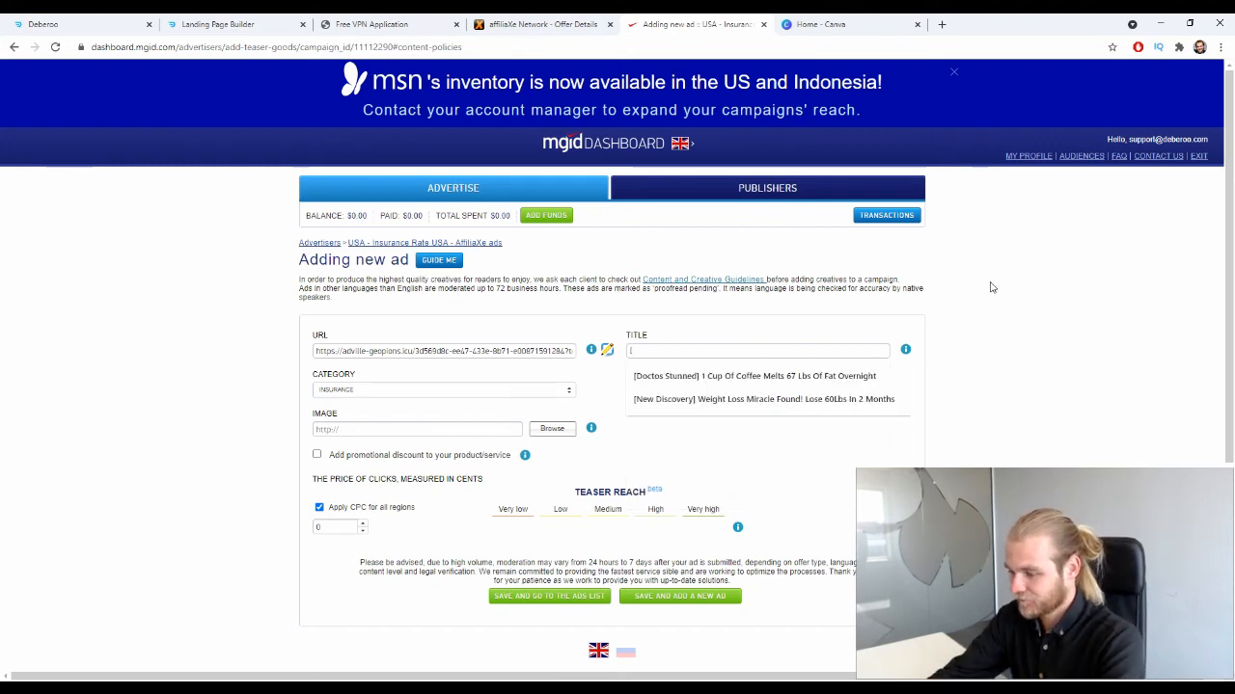
type("SH")
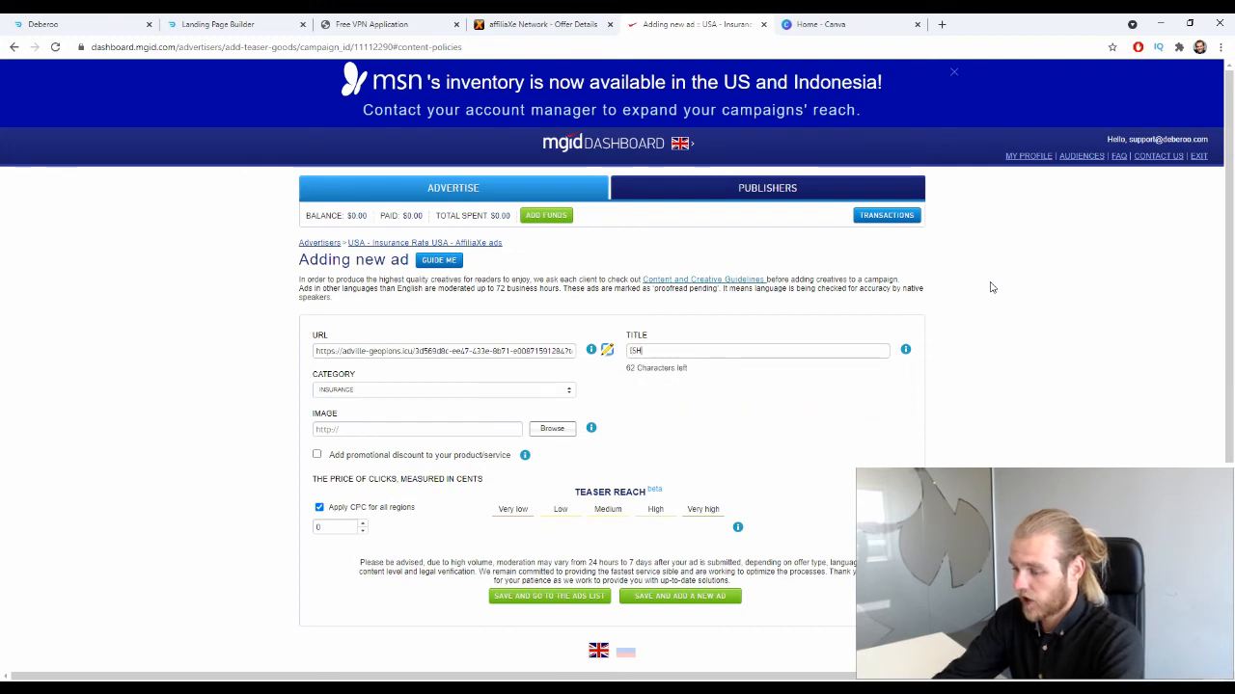
type("OCKING] ")
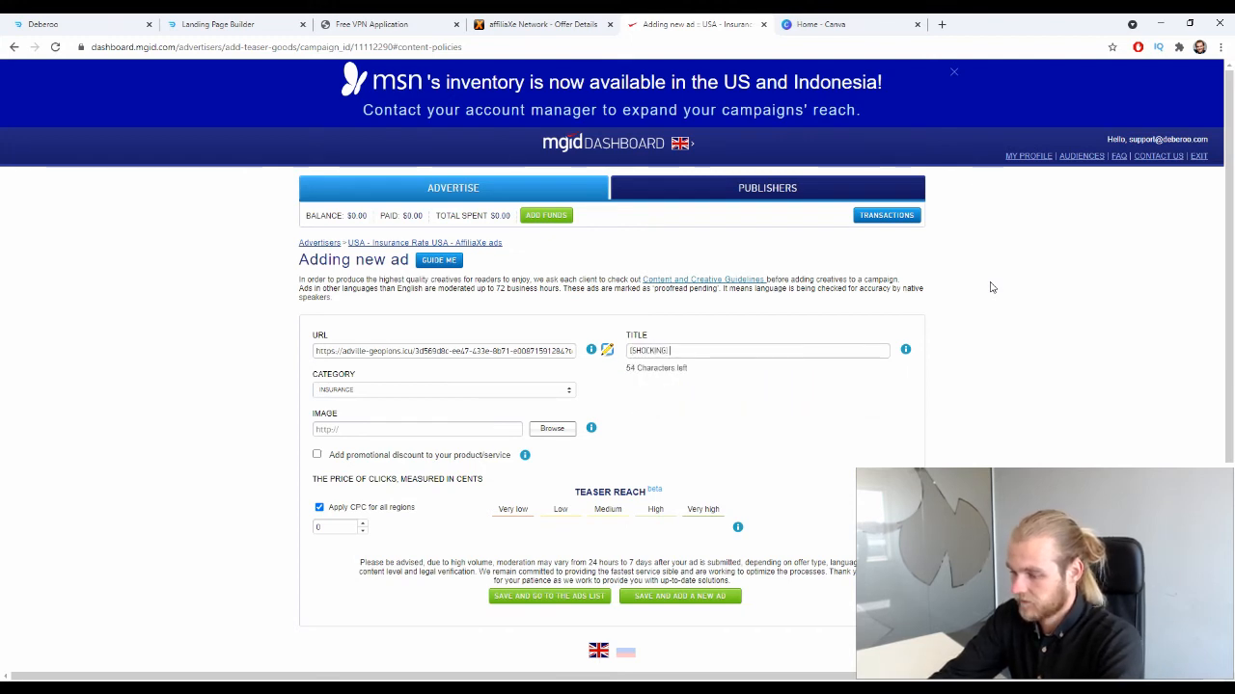
type("Insuranc")
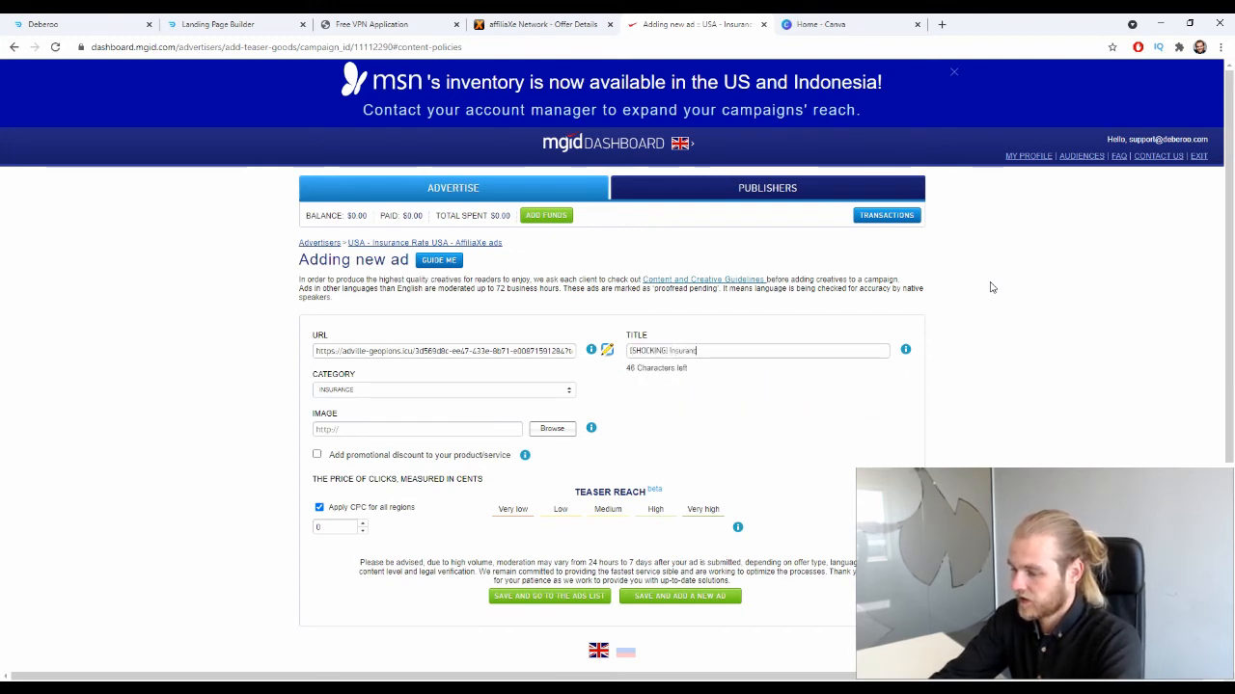
type("e Companies")
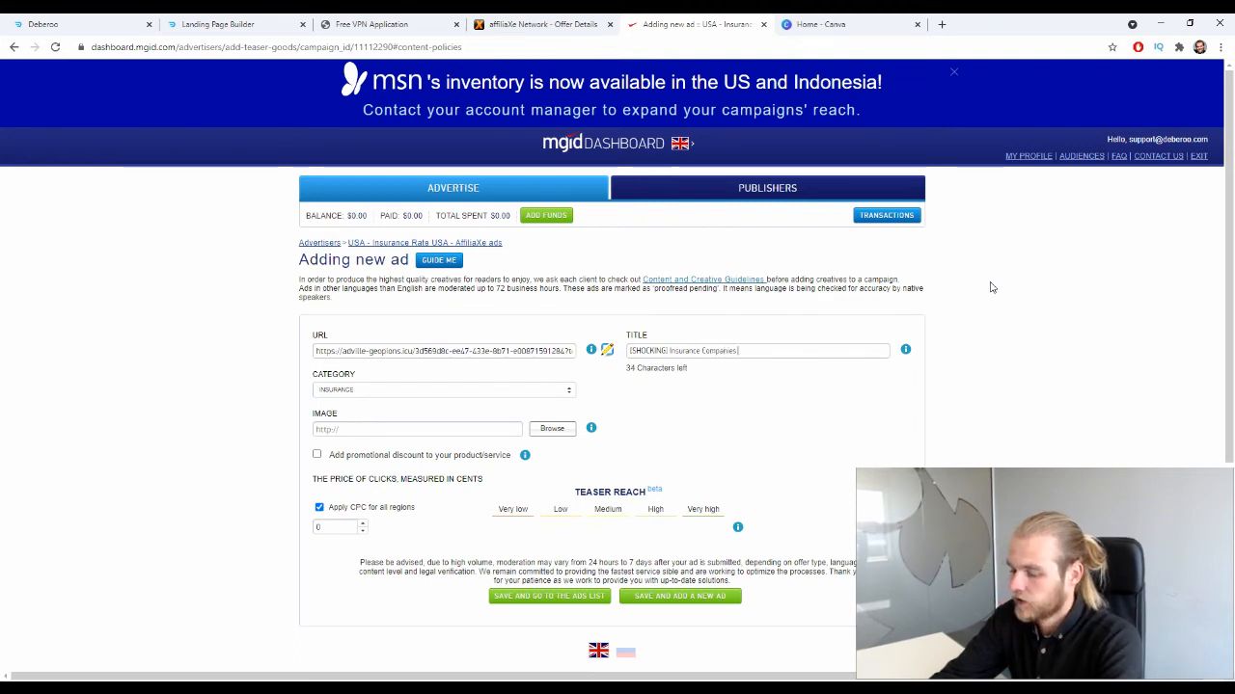
type(" Don't Want")
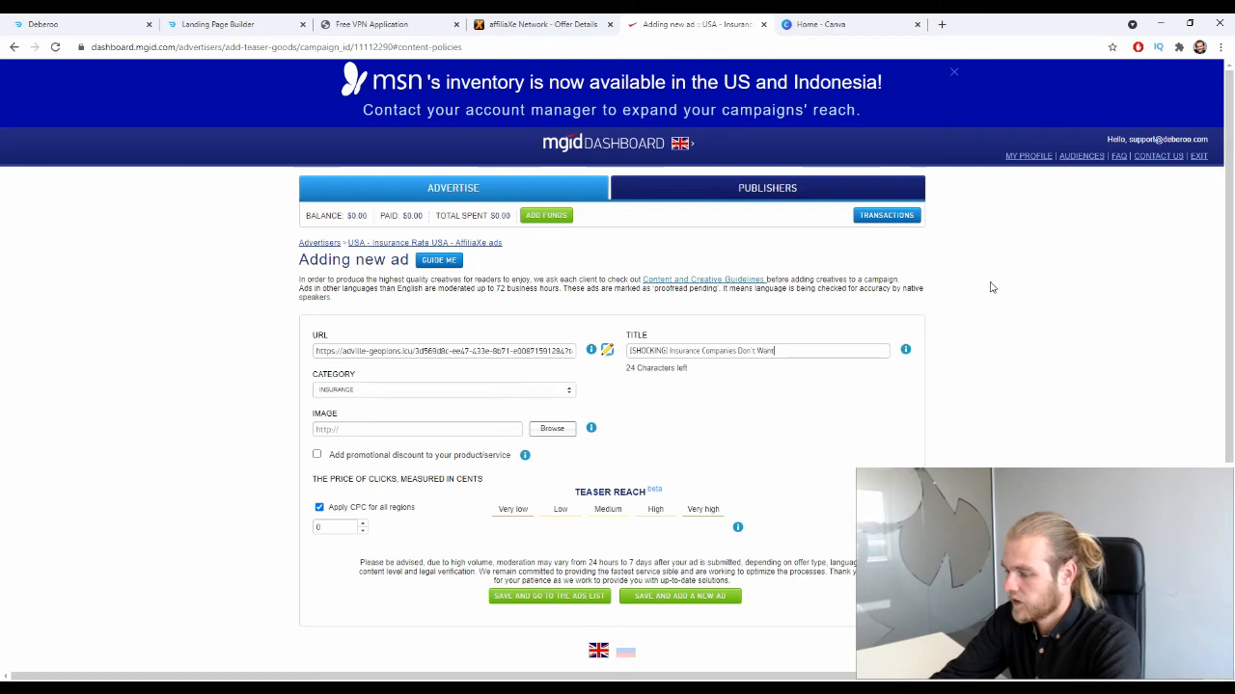
type(" You ")
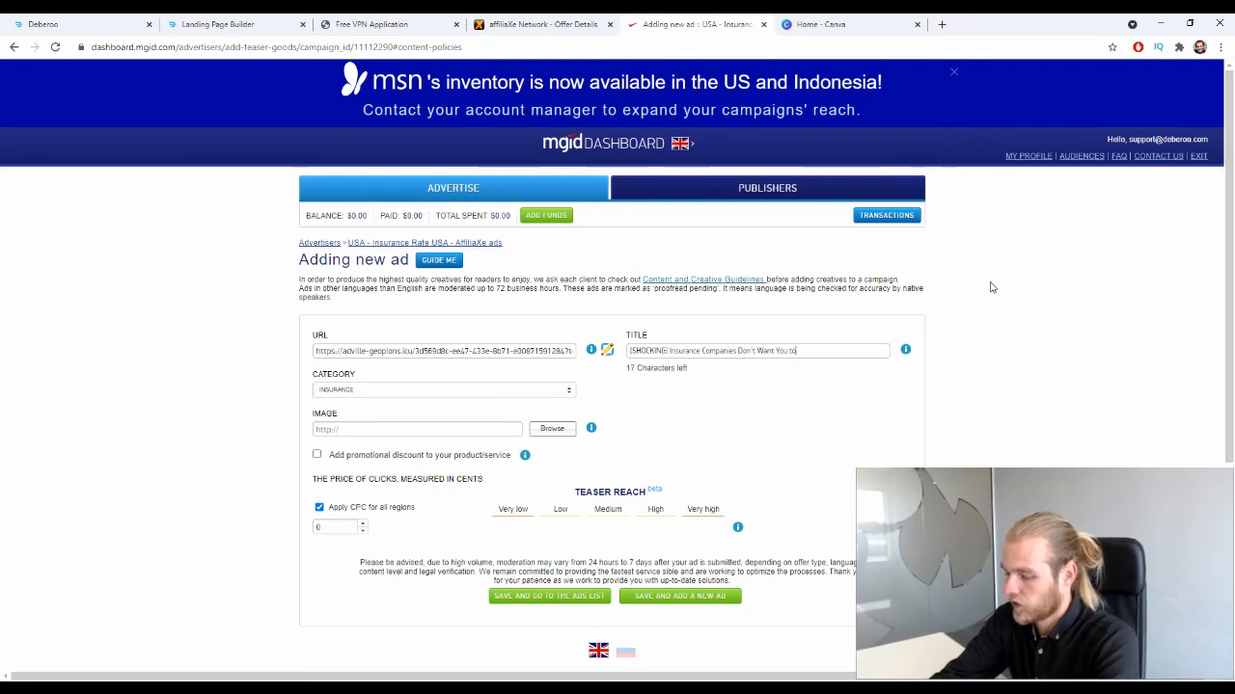
type("To Know Th")
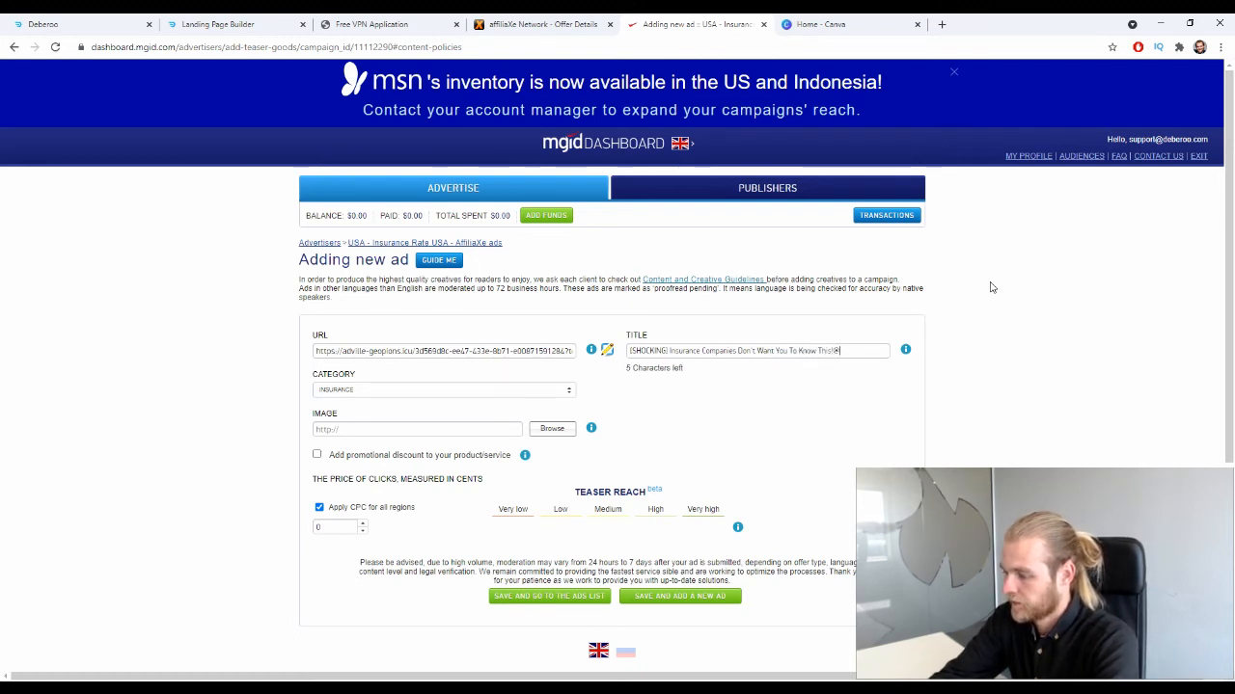
type("is!")
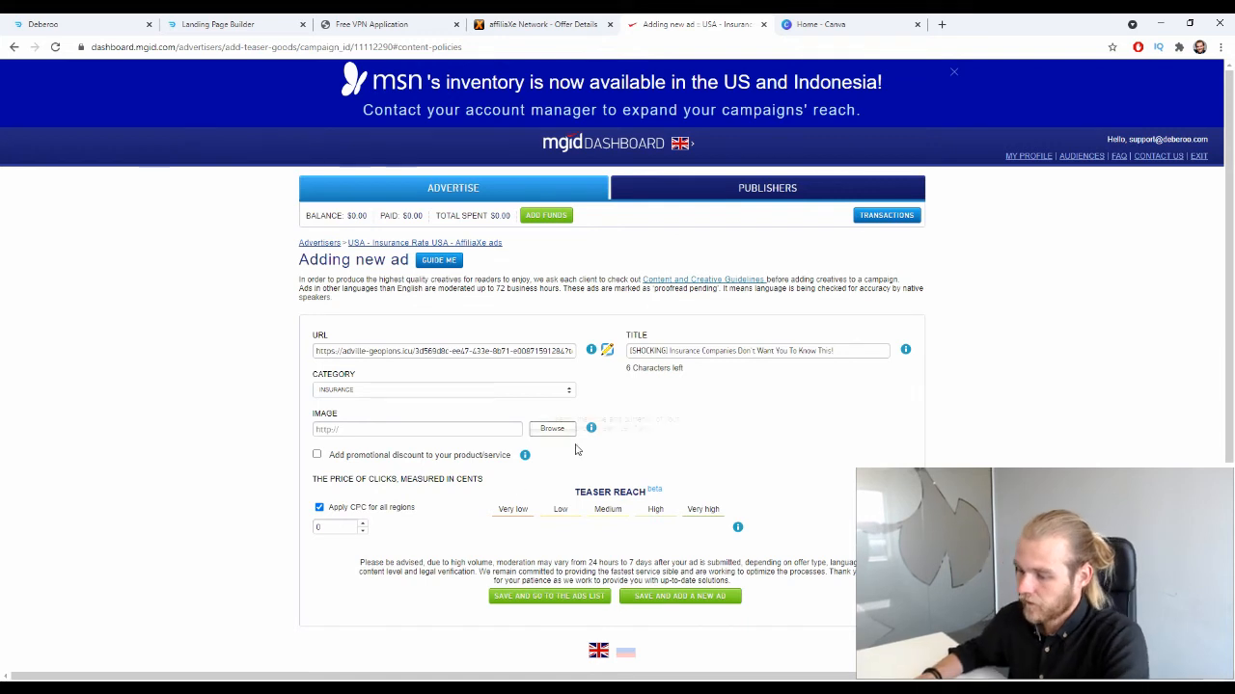
- Switch to Canva and create a blank 1200 x 900 px design for the ad image
scroll(376, 362, "down", 1)
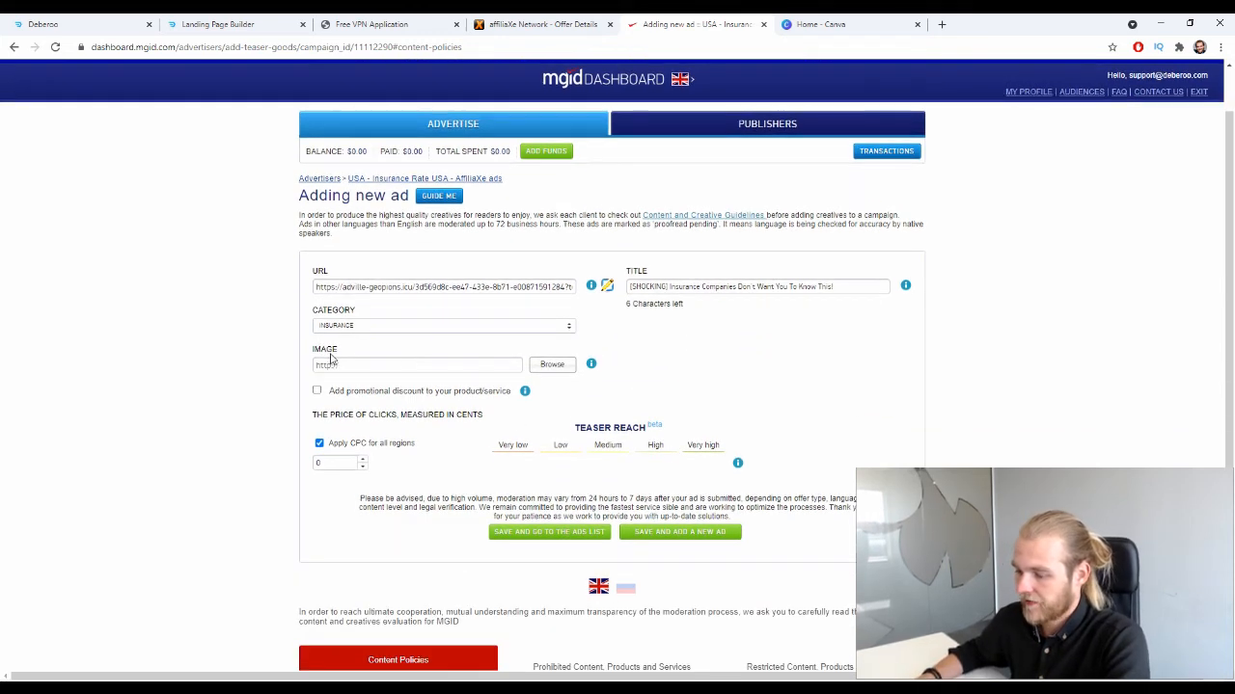
left_click(819, 24)
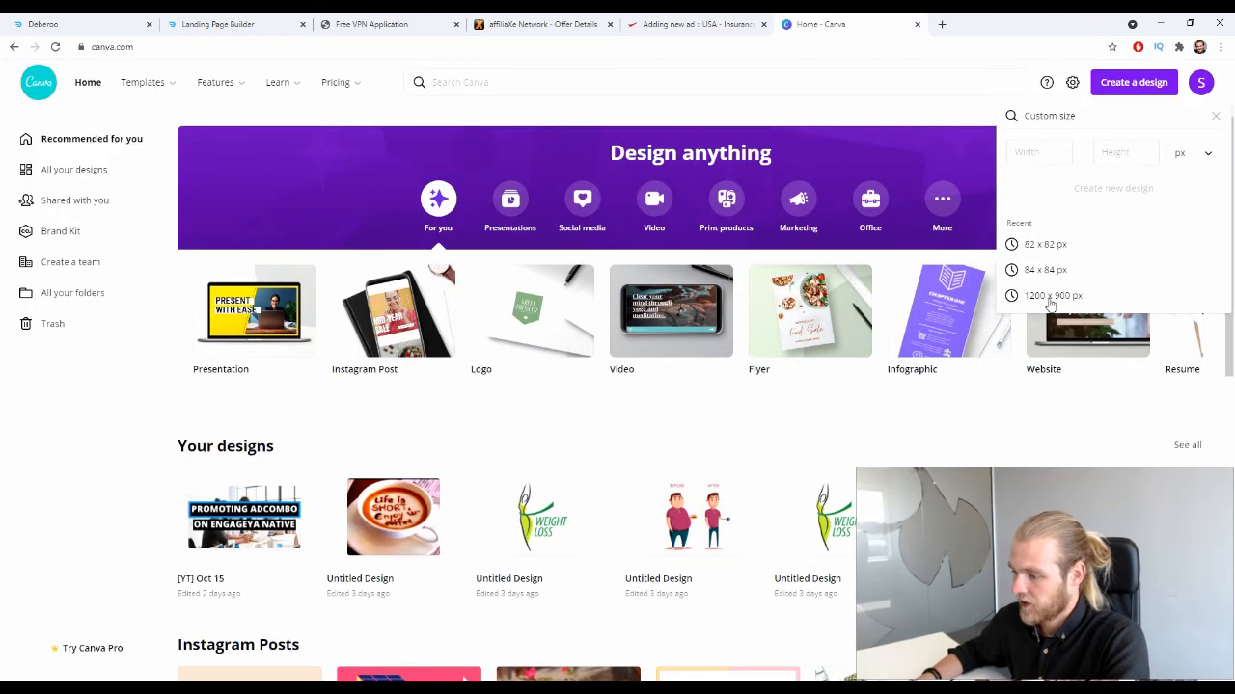
left_click(1048, 295)
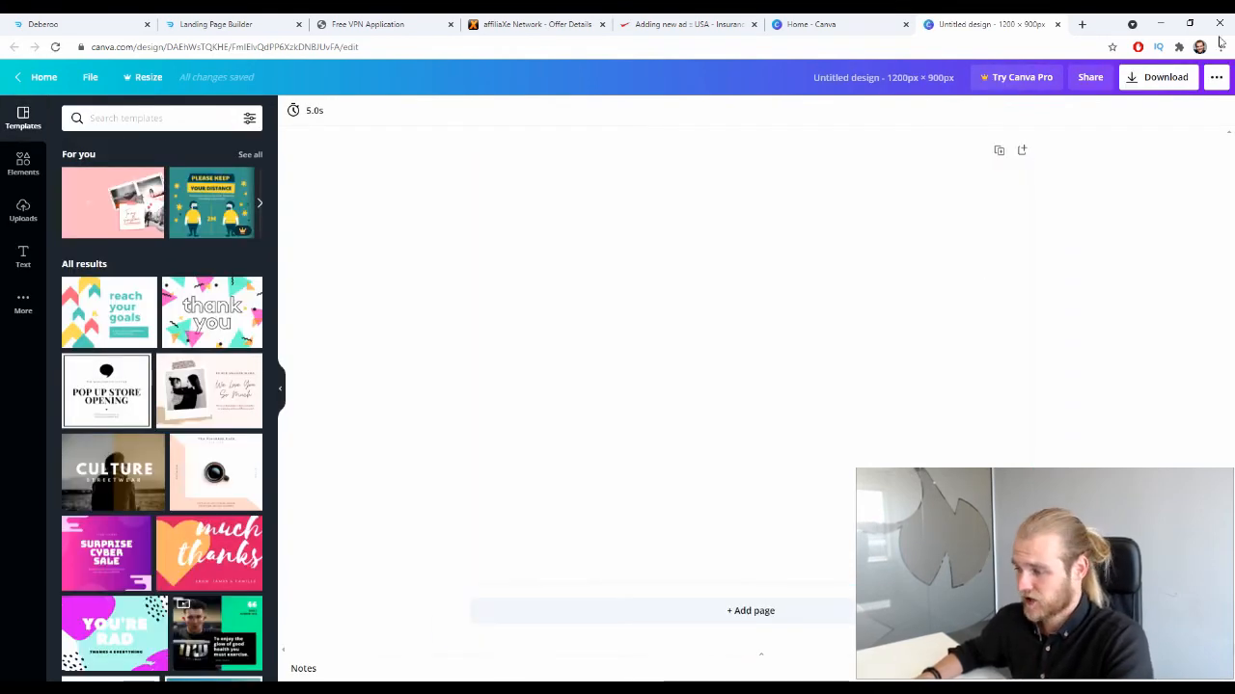
- Search Google Images for "auto insurance" in a new browser tab, dismissing the location request
left_click(1082, 24)
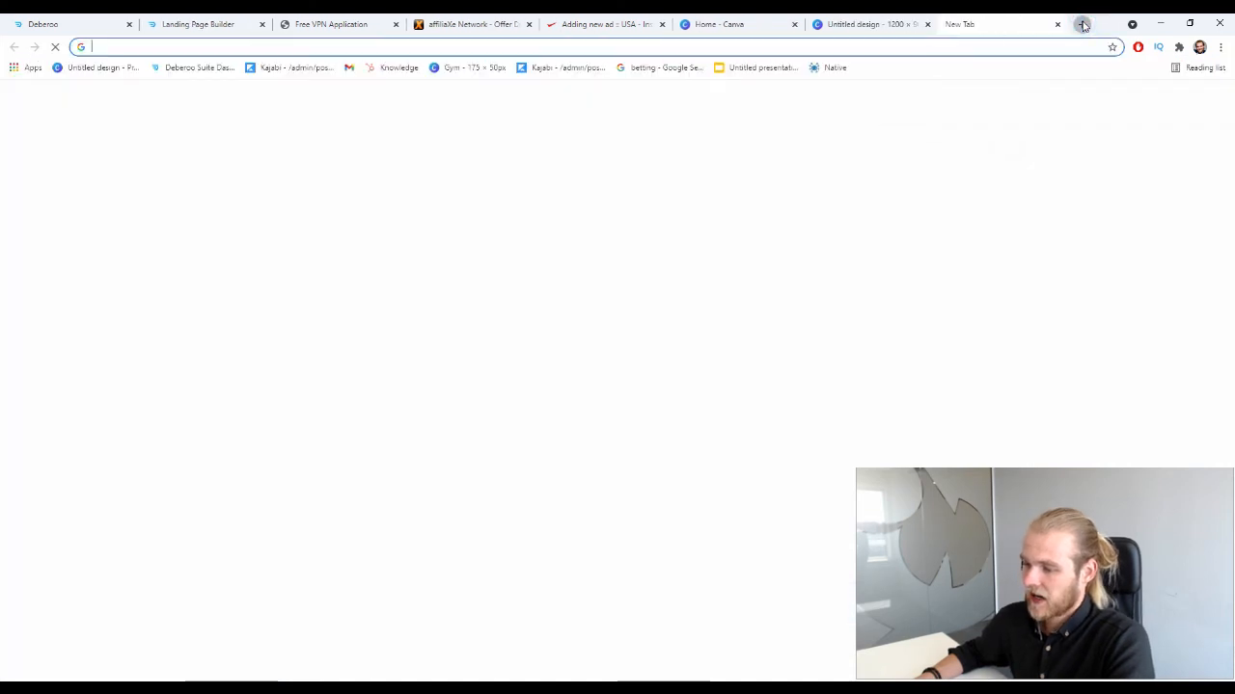
type("auto ins")
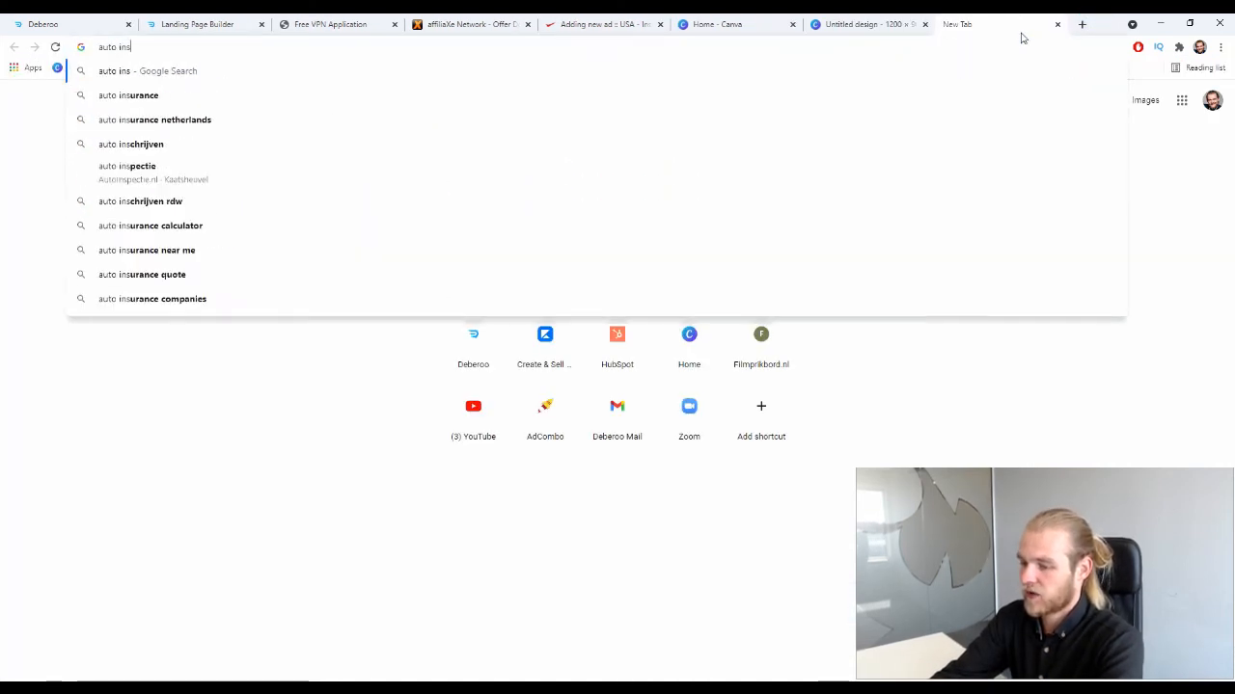
type("urance")
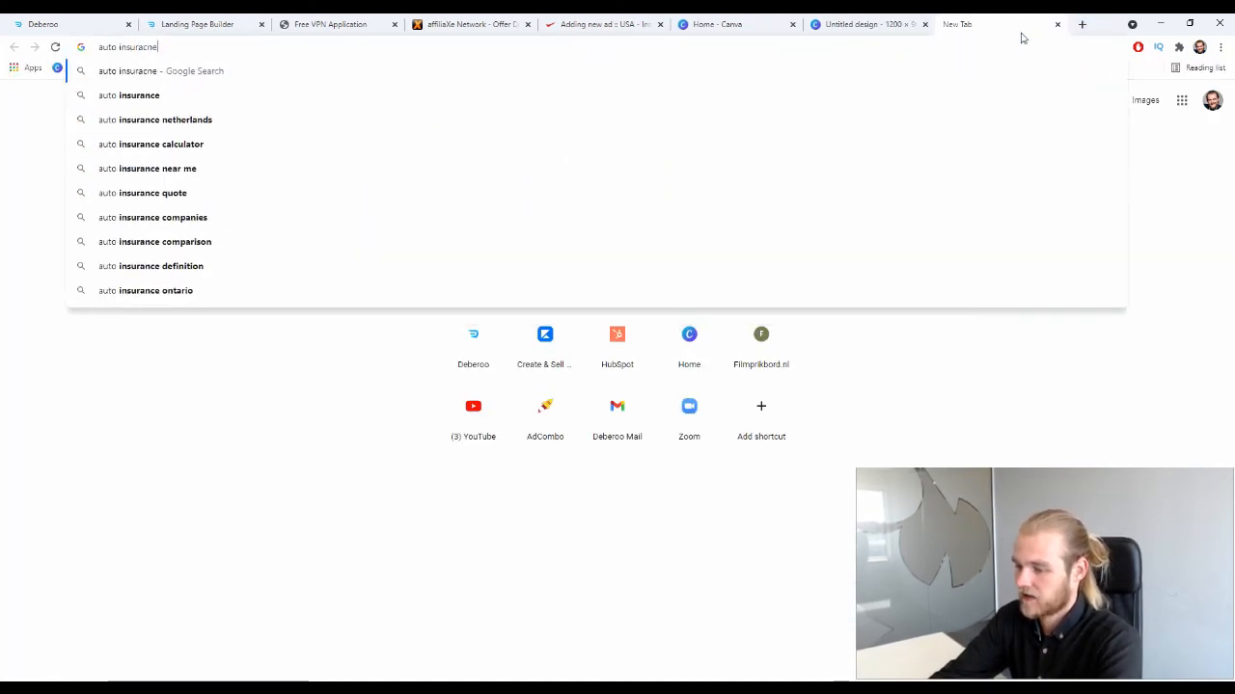
key("Return")
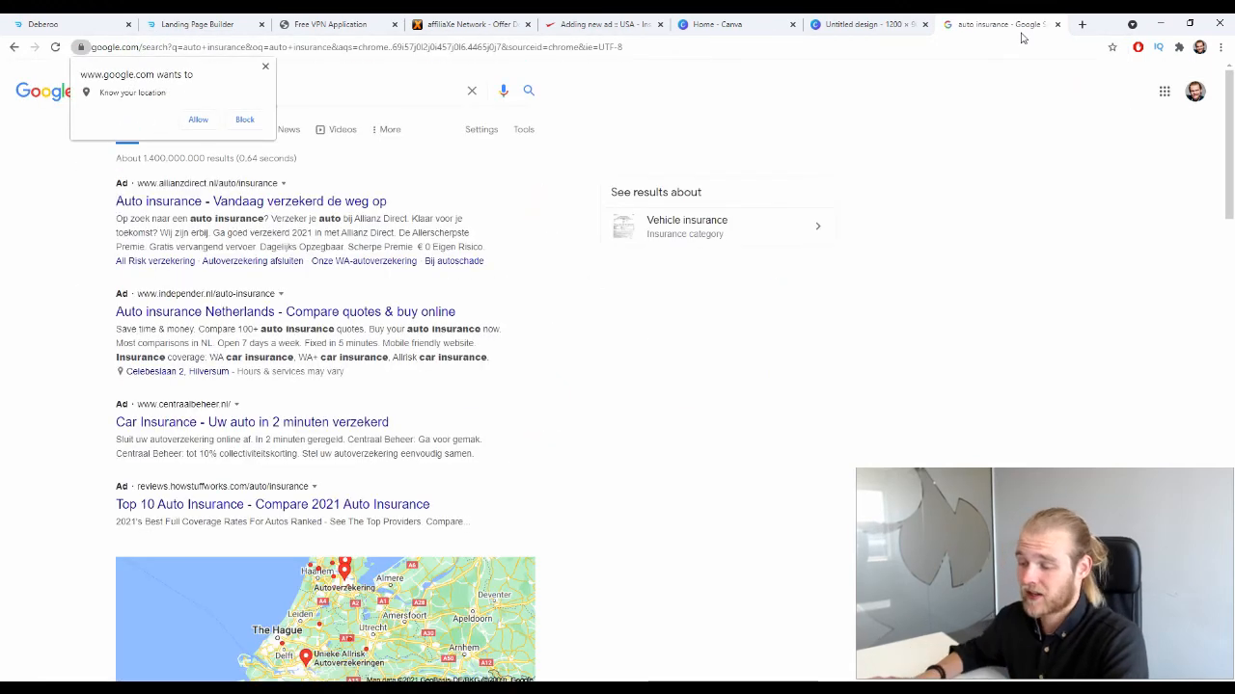
left_click(266, 65)
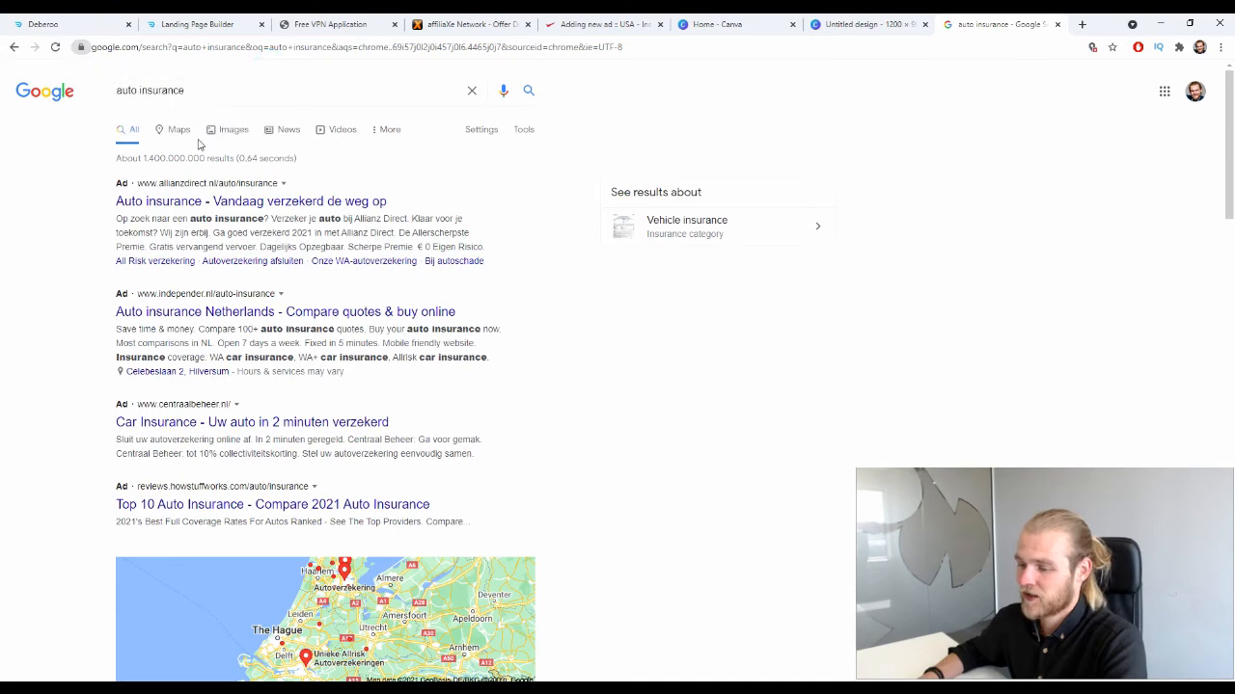
left_click(233, 129)
- Browse the auto insurance image results for a suitable ad picture and preview the automobile insurance coverage document photo
scroll(159, 357, "down", 1)
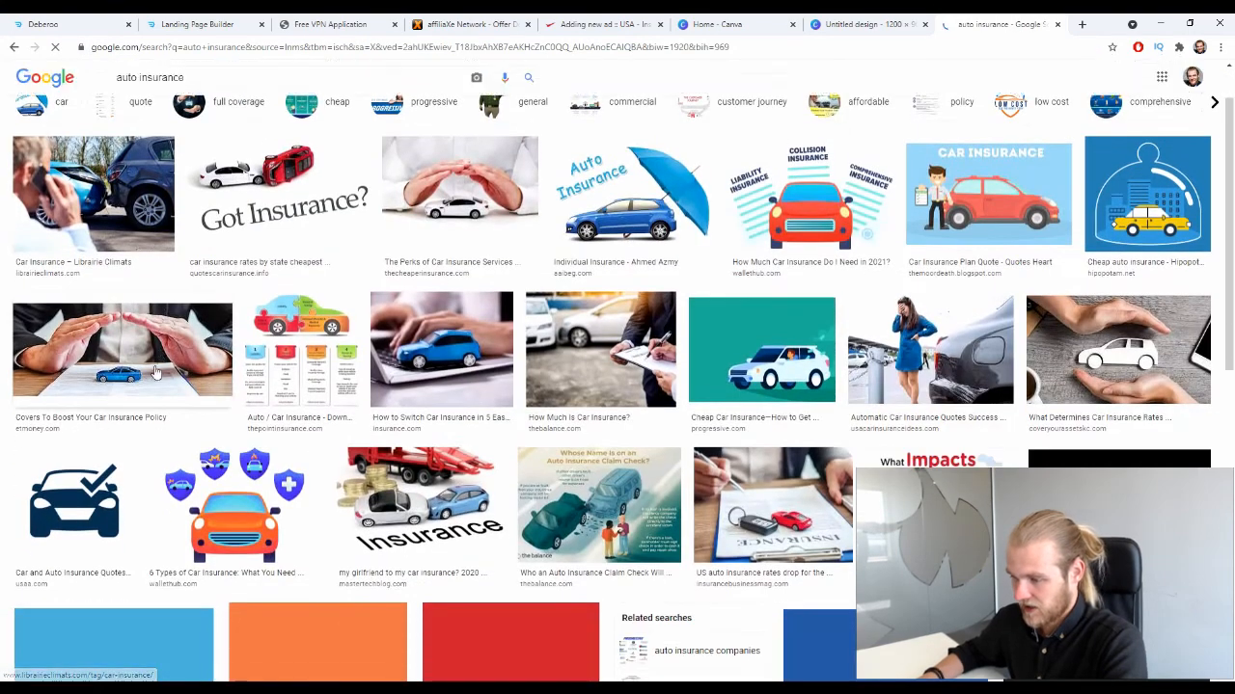
scroll(157, 367, "down", 3)
scroll(159, 362, "up", 5)
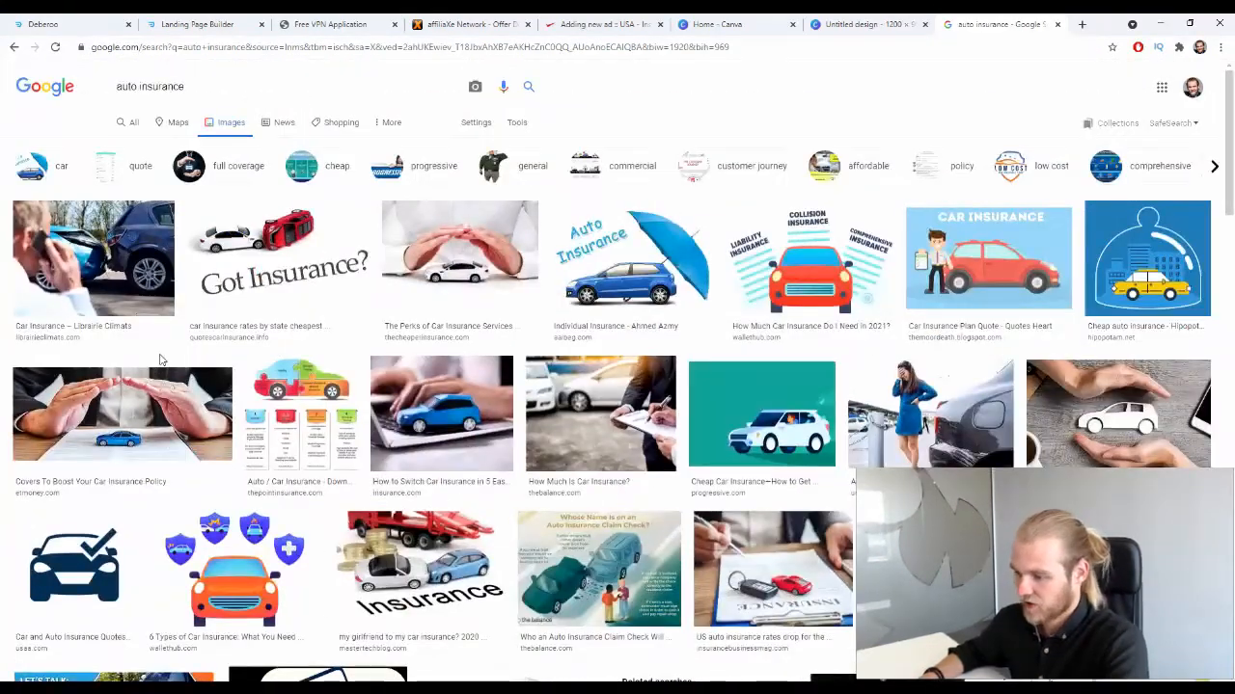
scroll(443, 375, "down", 5)
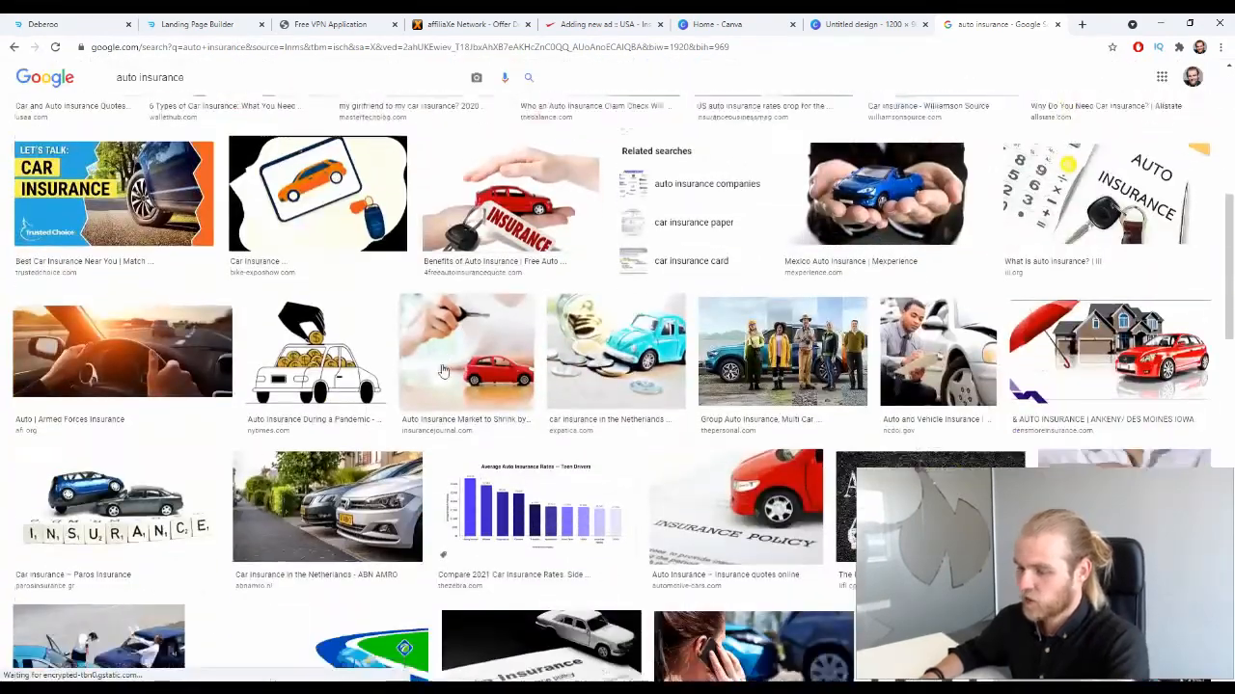
scroll(442, 370, "down", 12)
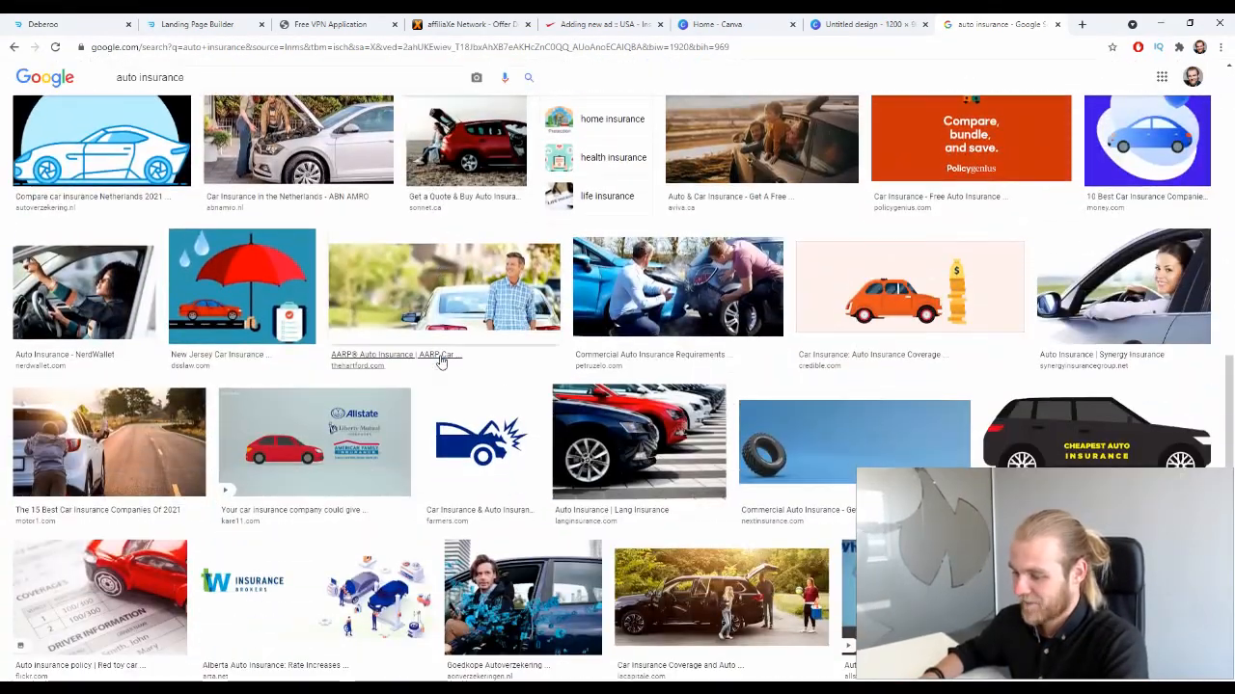
scroll(441, 362, "down", 3)
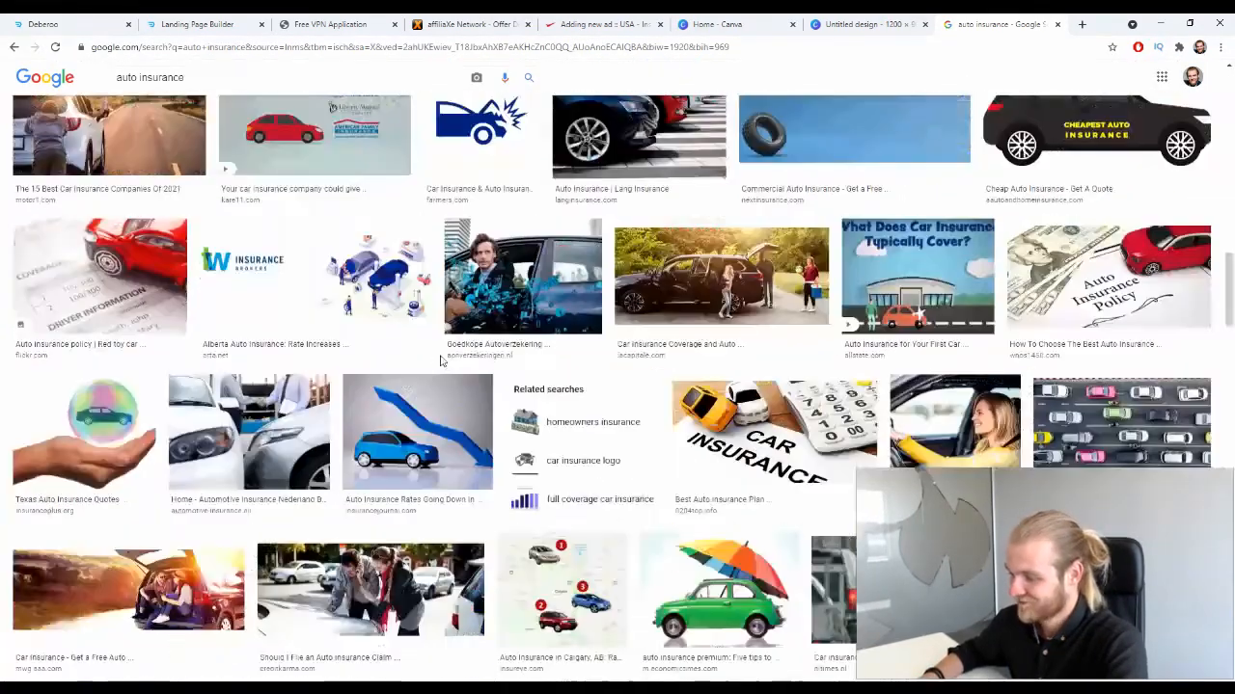
scroll(425, 363, "down", 3)
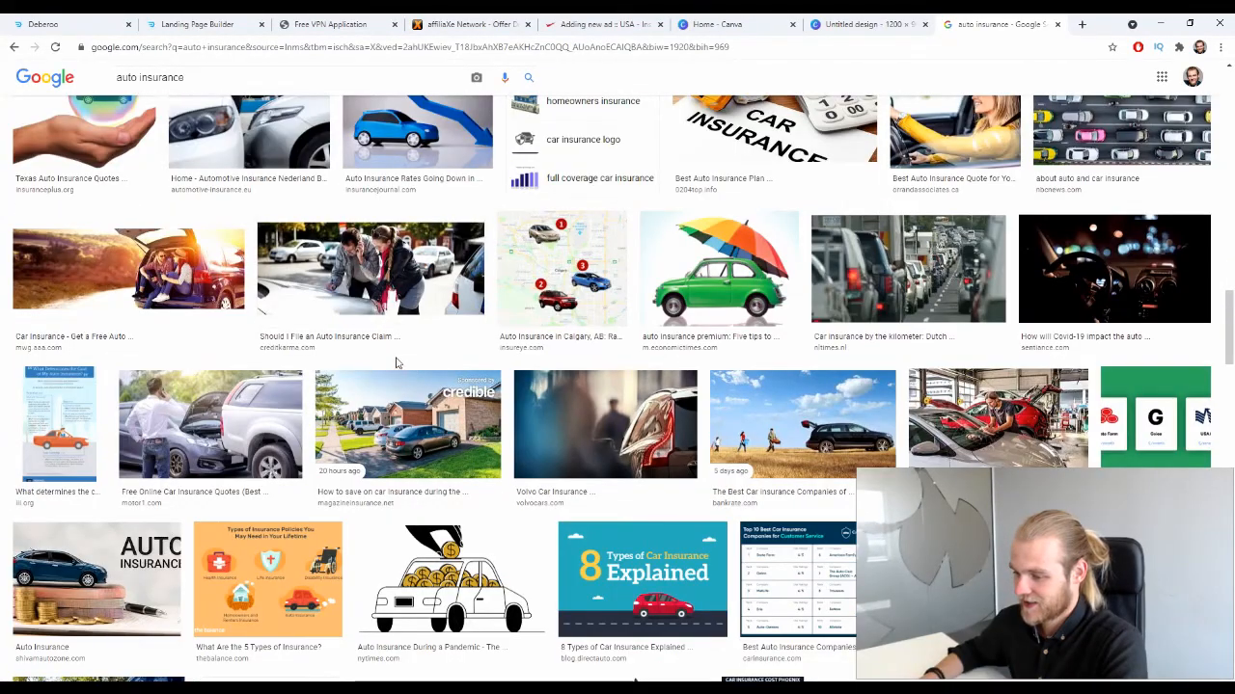
scroll(405, 350, "down", 4)
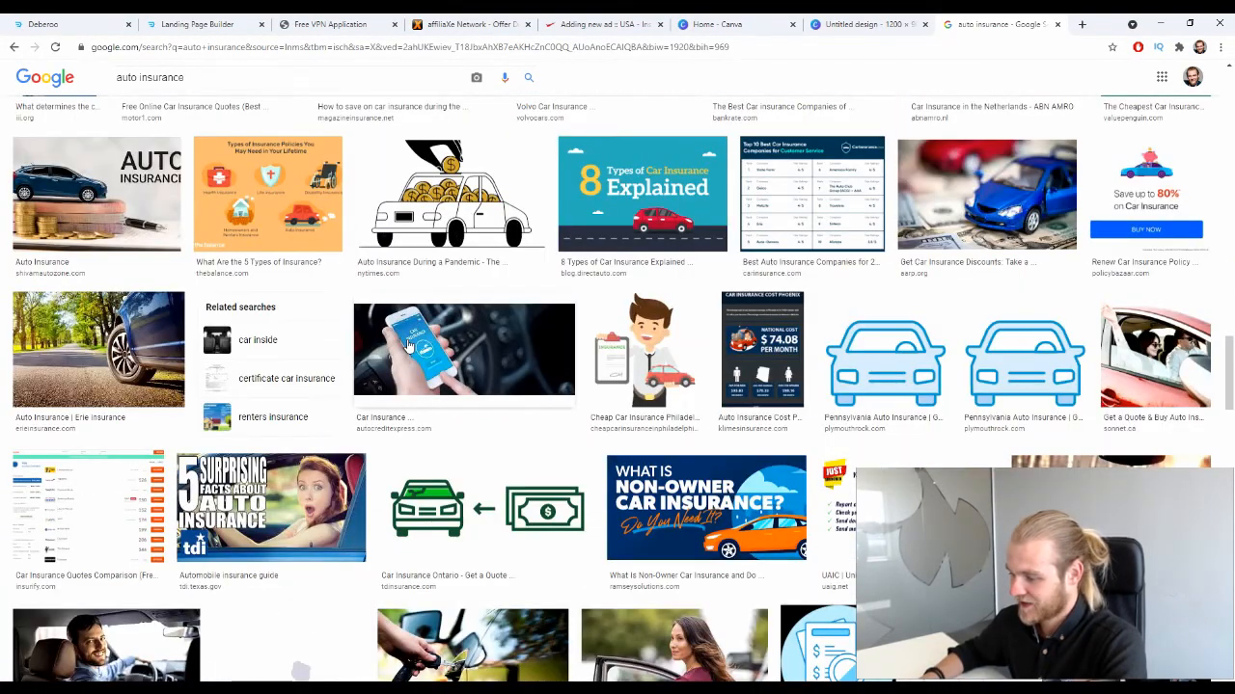
scroll(408, 344, "down", 3)
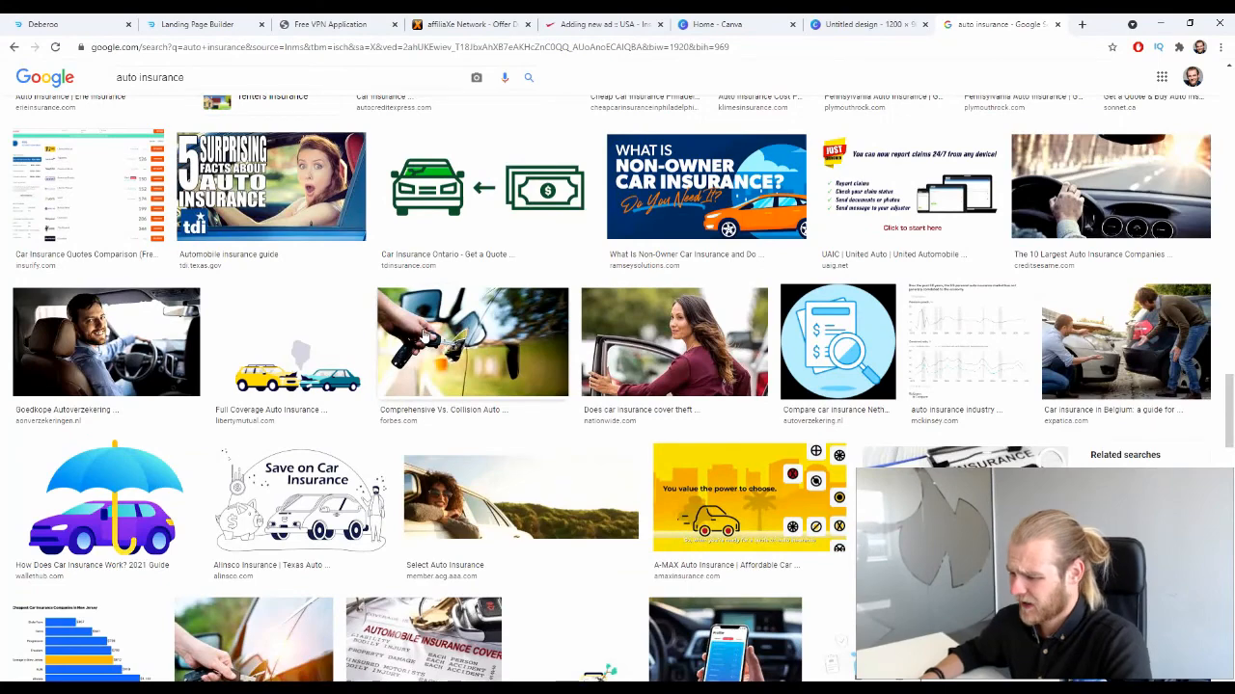
scroll(425, 333, "down", 3)
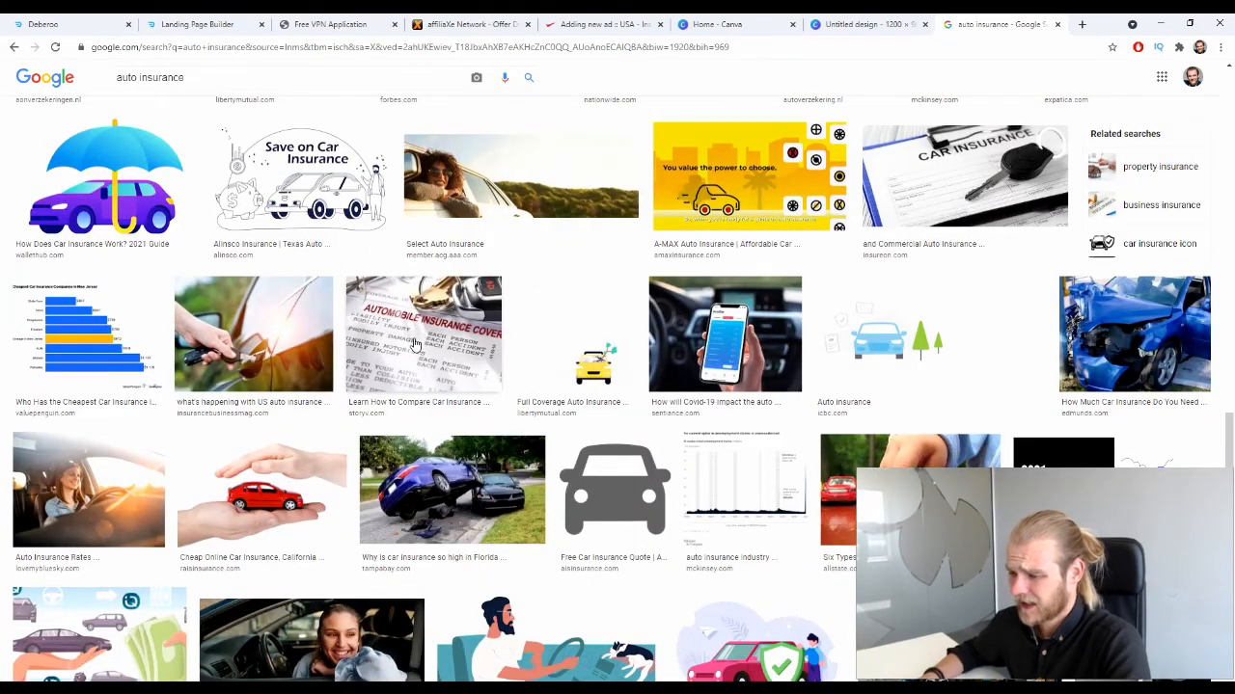
left_click(415, 344)
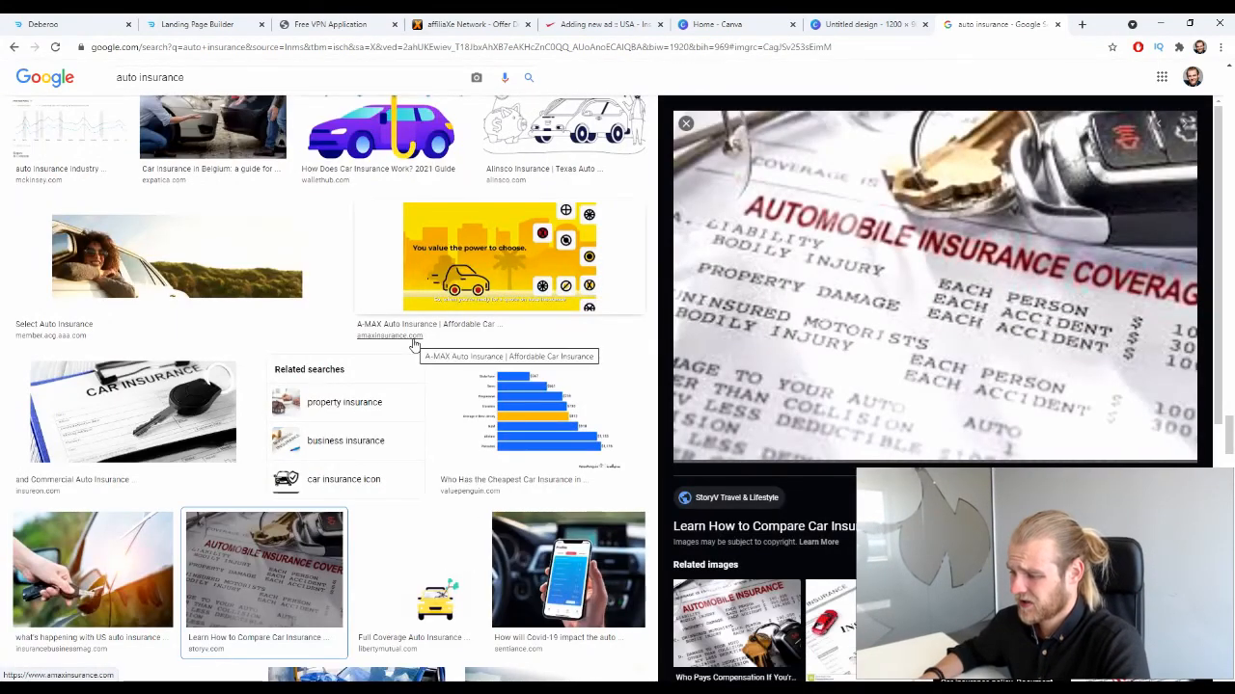
scroll(413, 345, "down", 1)
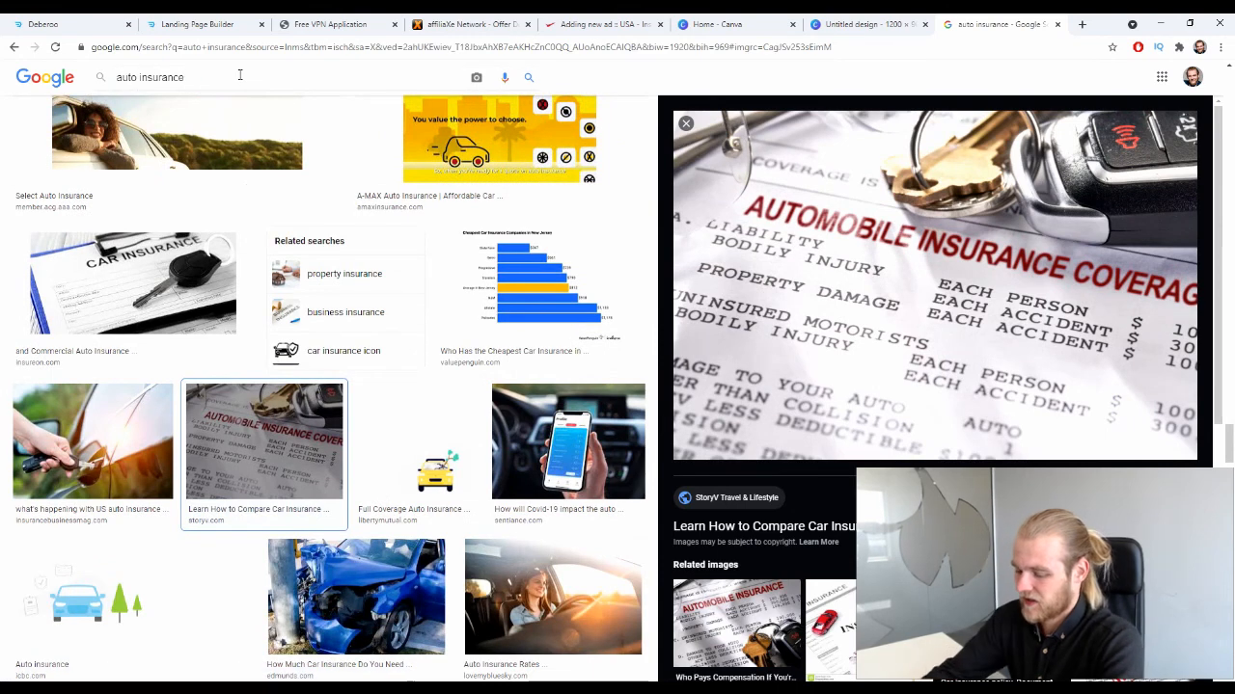
- Search Google Images for "car insurance savings" instead
triple_click(240, 76)
type("car insur")
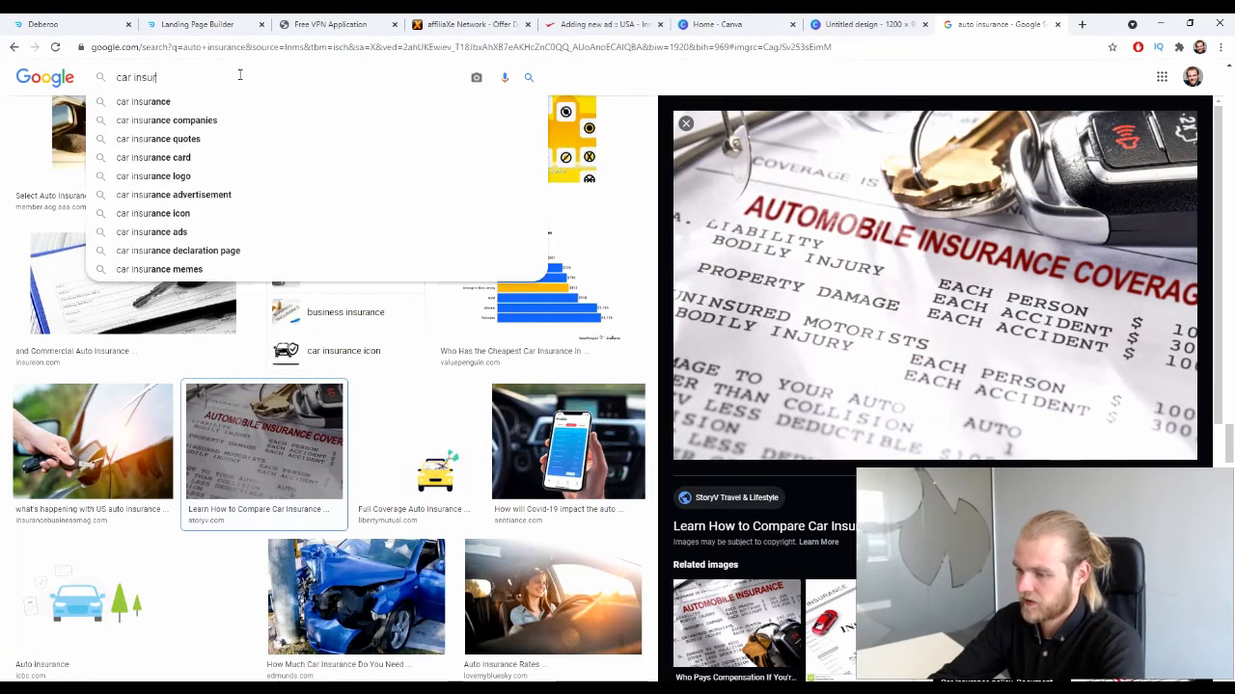
type("ance saving")
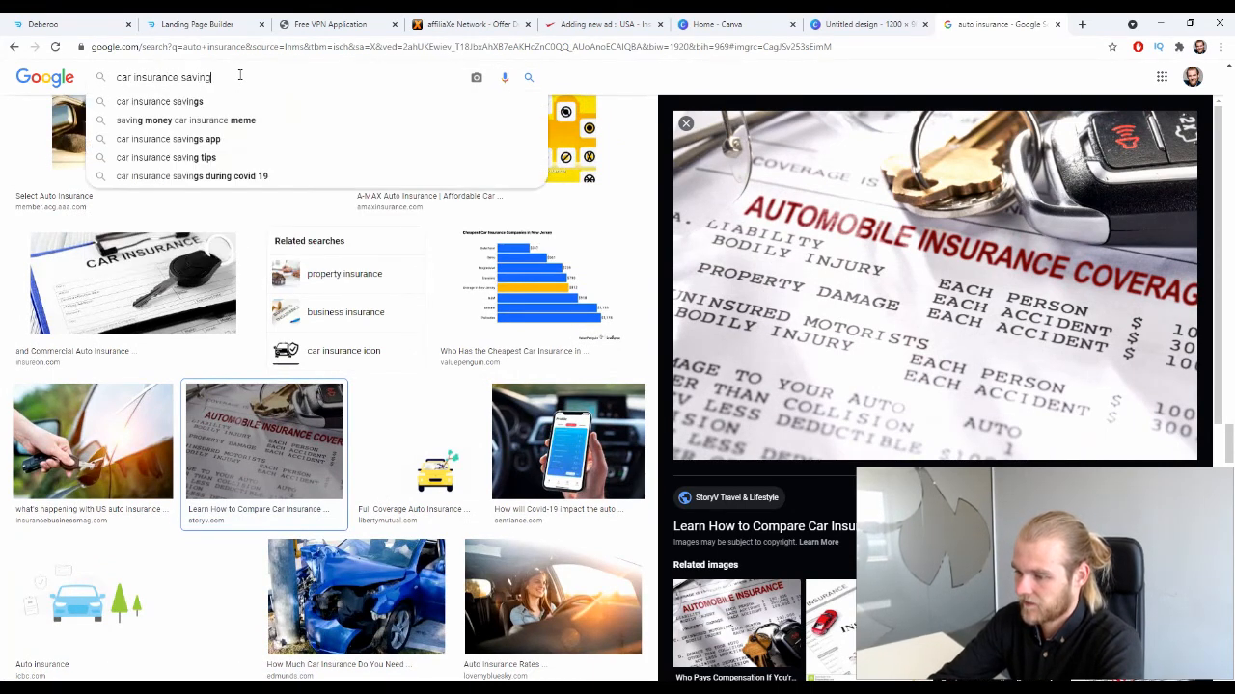
type("s")
key("Return")
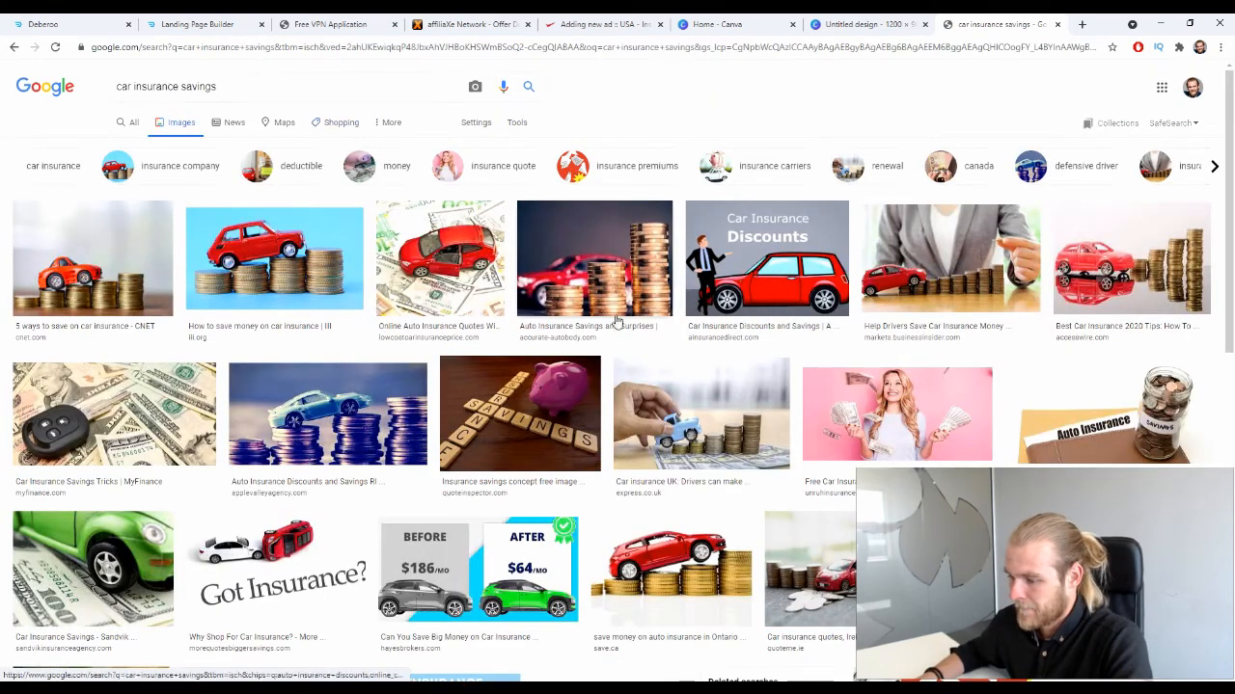
- Find the photo of a red toy car between stacks of coins in the results and save it to the computer
scroll(673, 303, "down", 2)
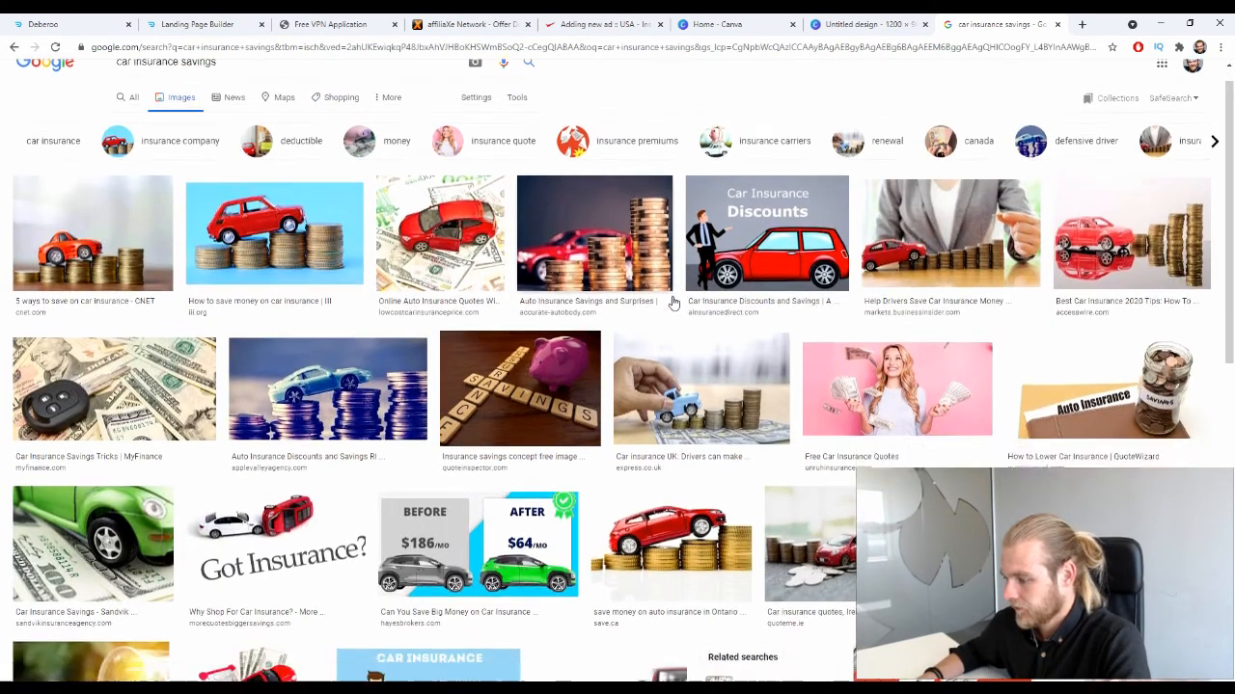
scroll(673, 303, "up", 1)
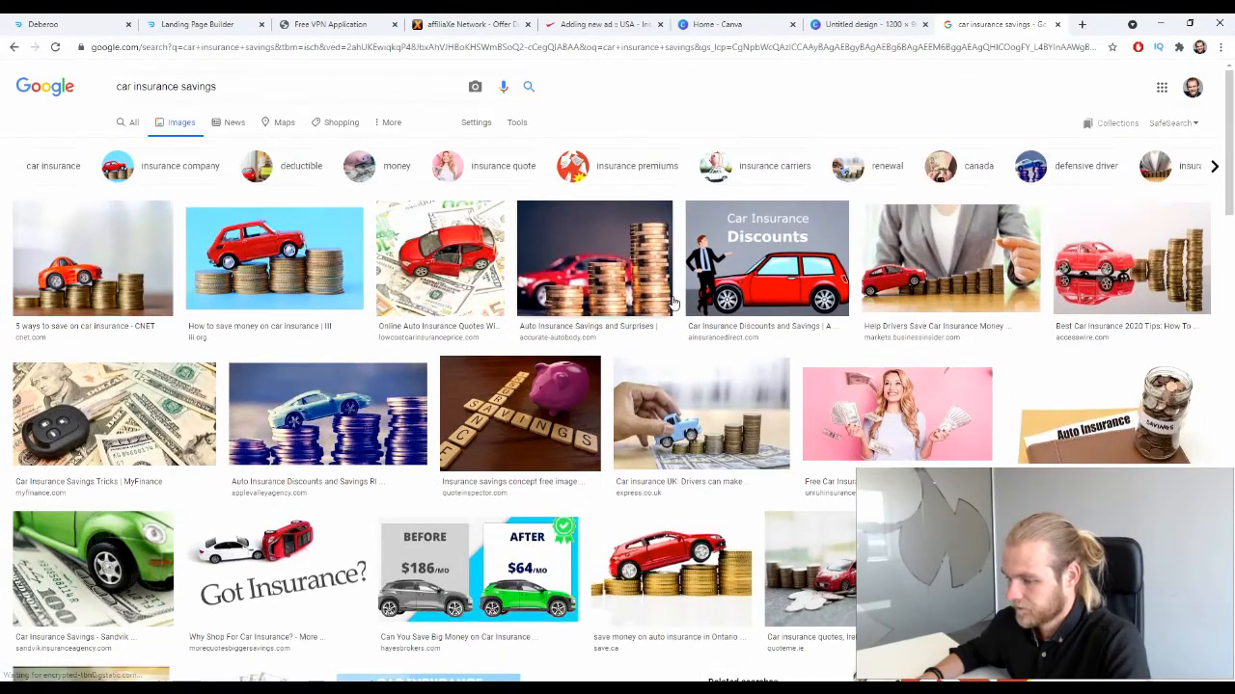
scroll(674, 303, "down", 2)
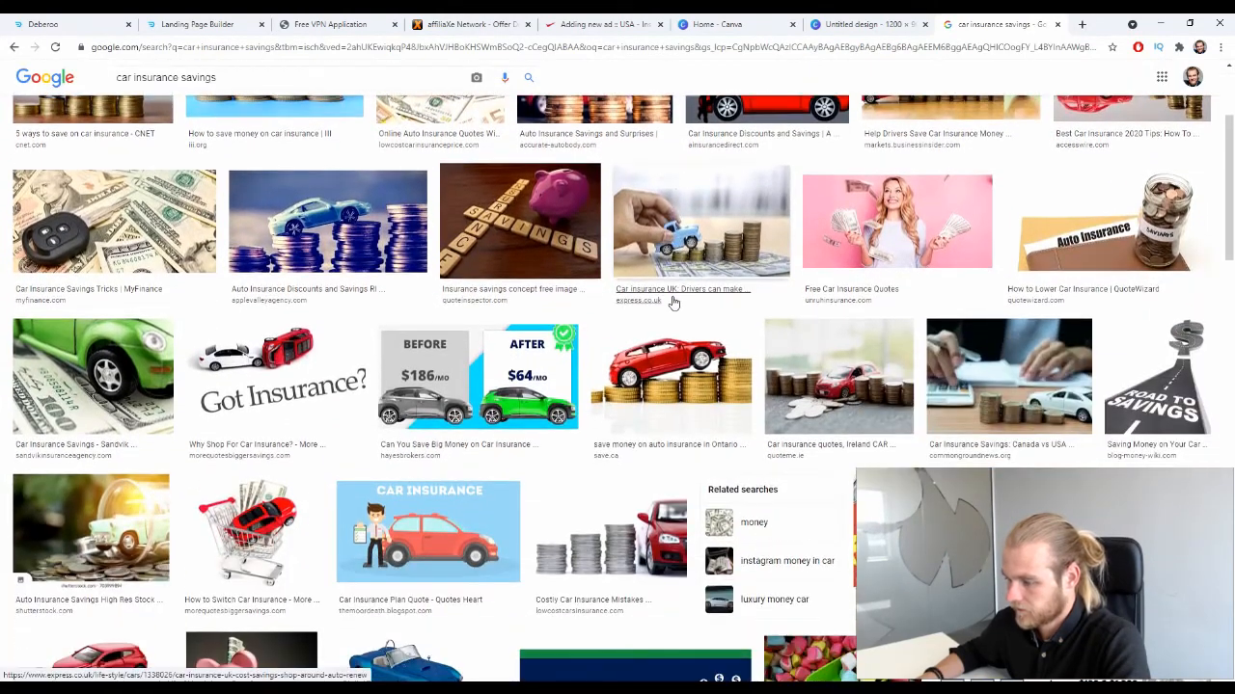
scroll(673, 303, "down", 1)
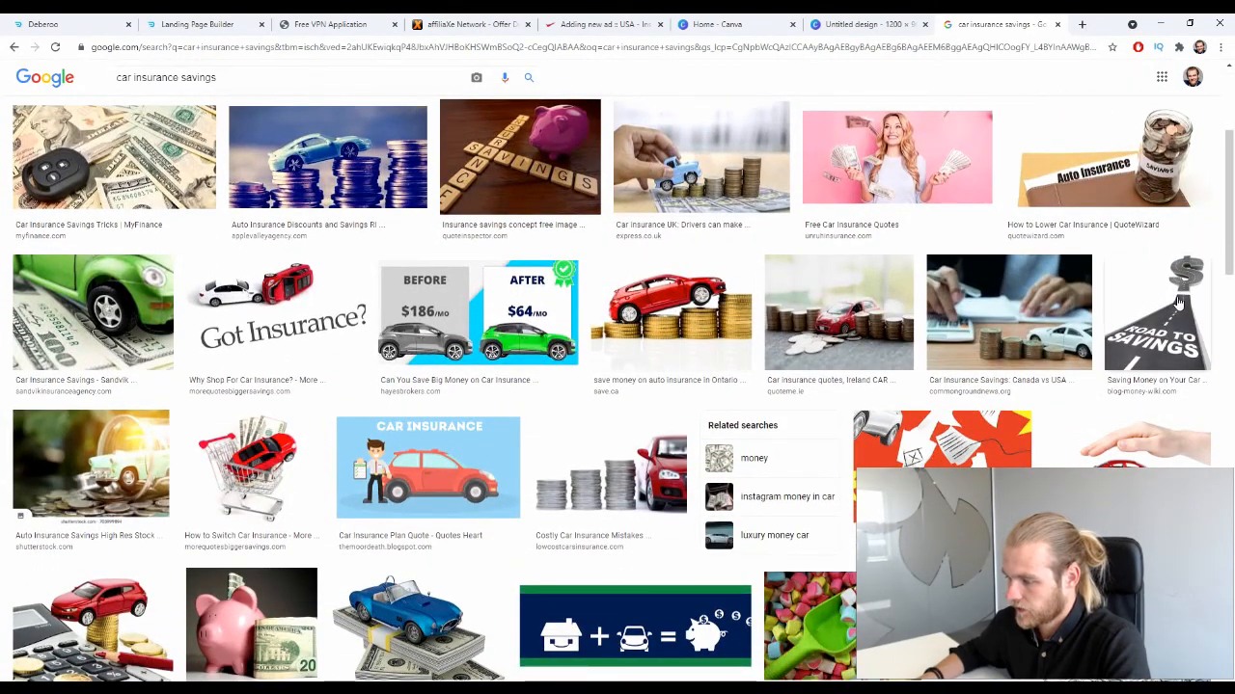
scroll(901, 313, "down", 1)
scroll(897, 316, "down", 1)
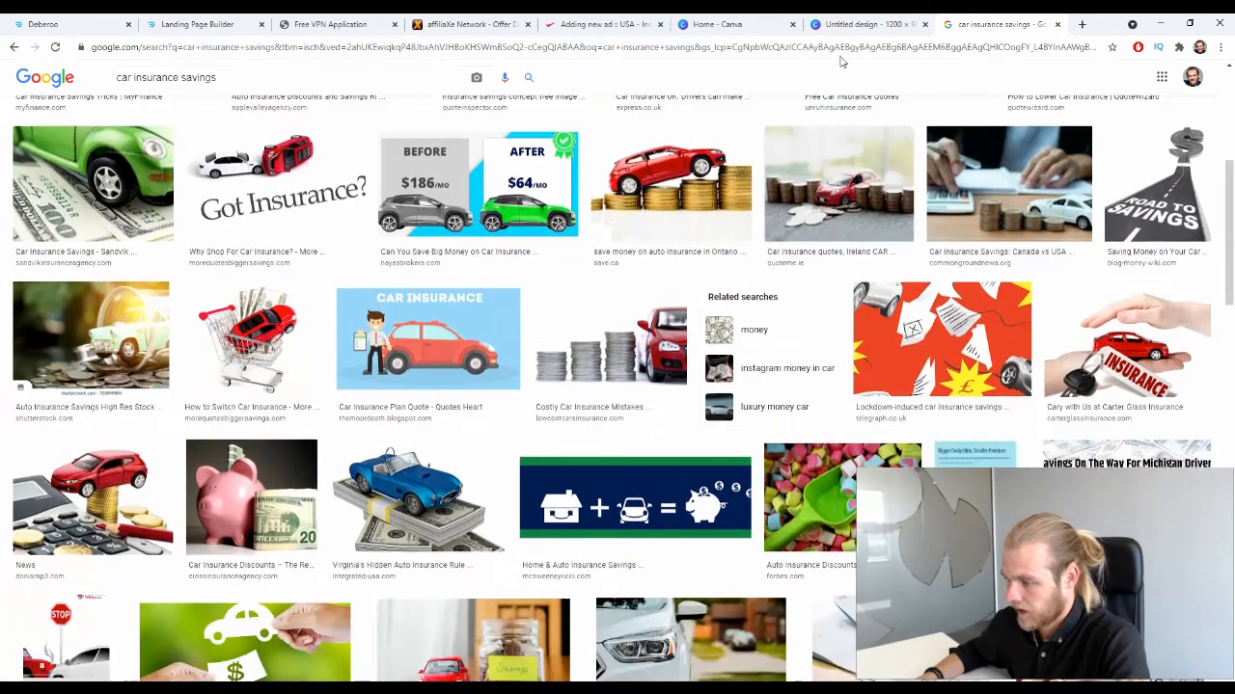
left_click(871, 199)
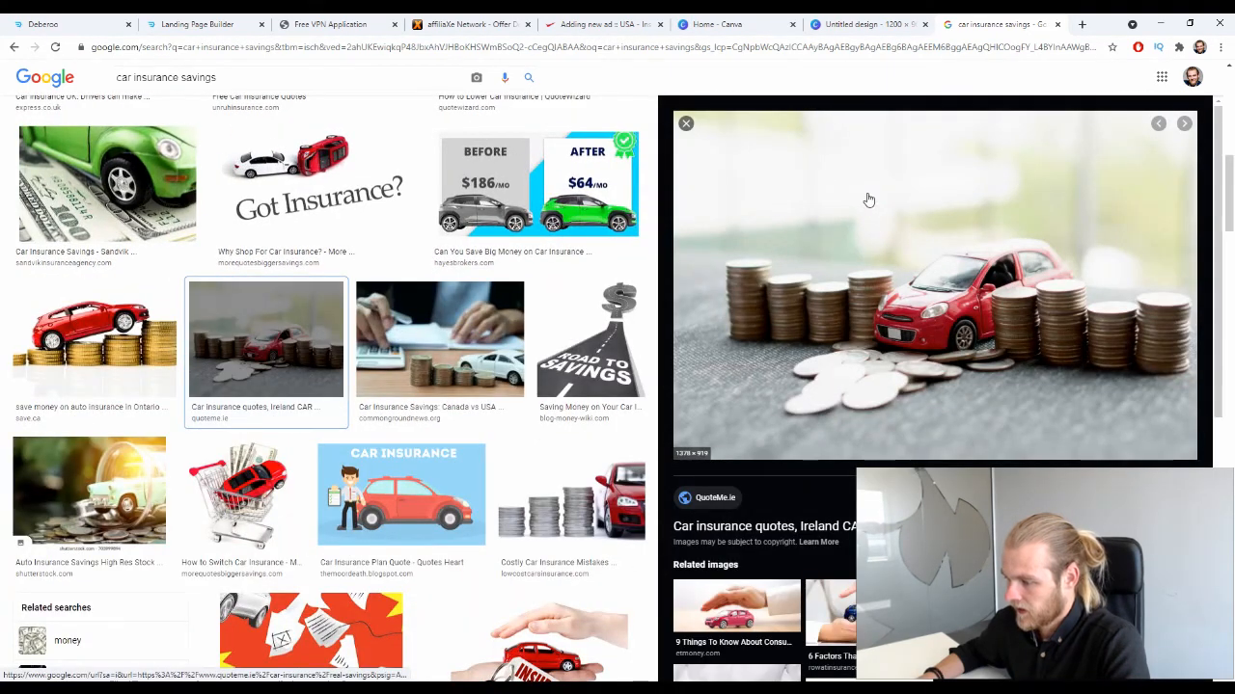
scroll(873, 209, "up", 1)
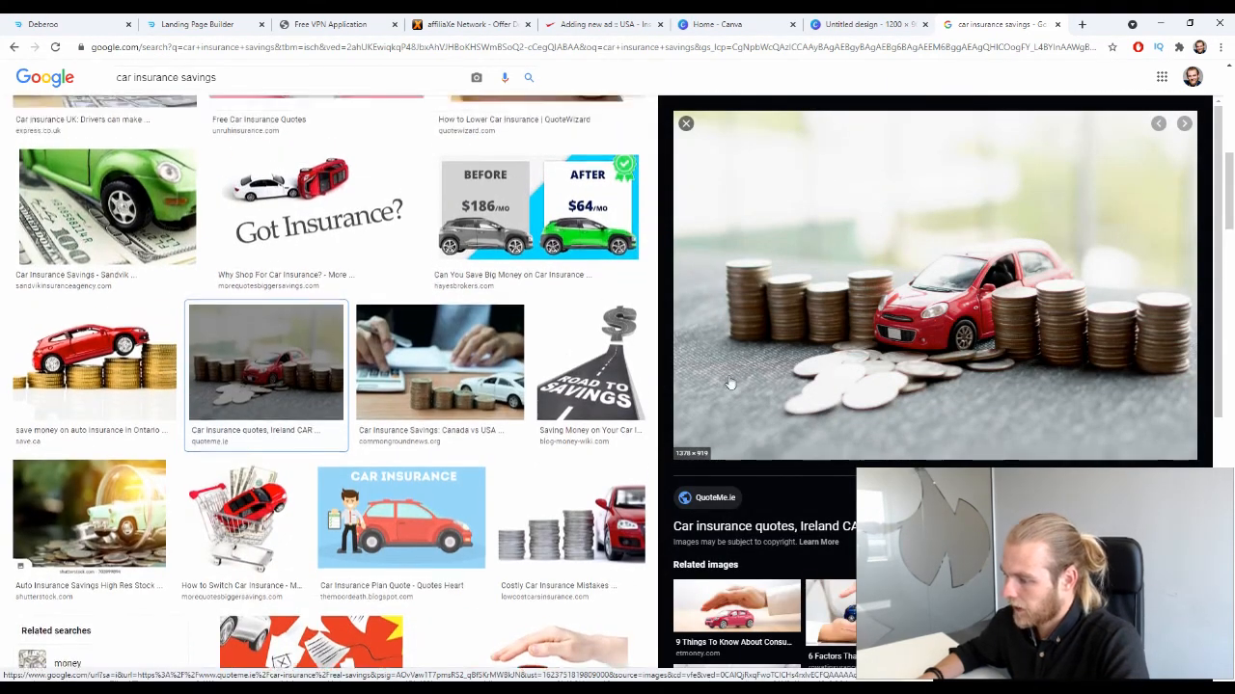
right_click(965, 334)
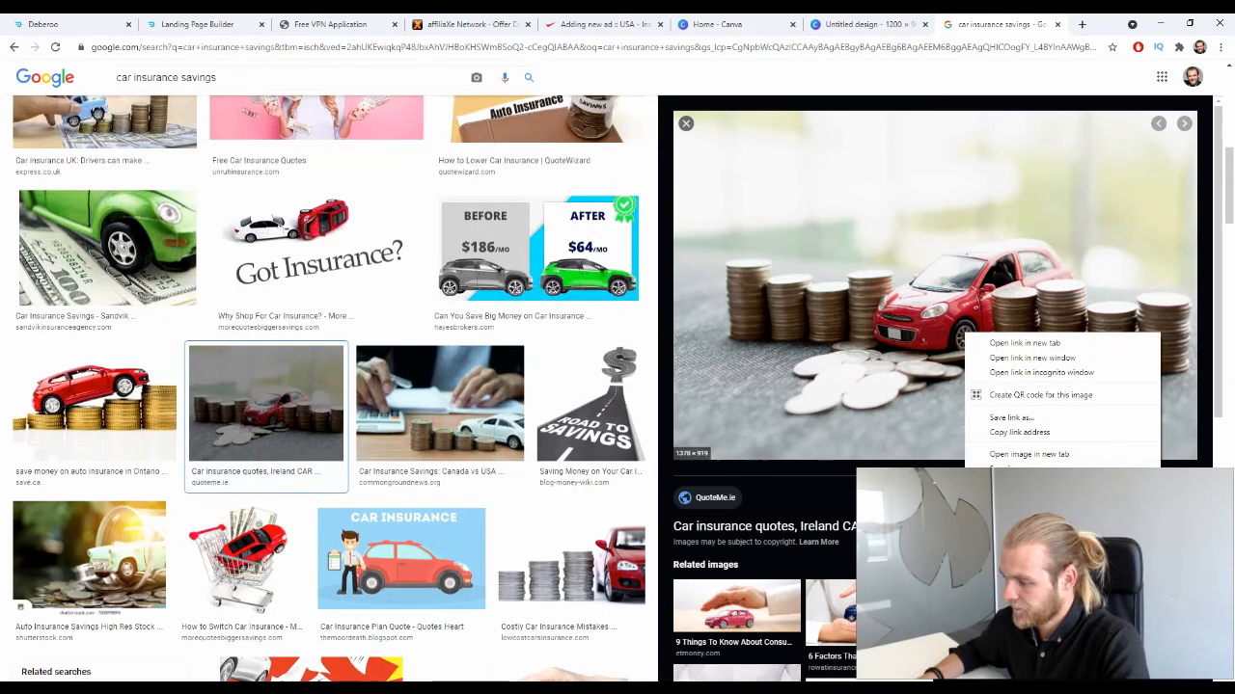
left_click(1021, 469)
key("Return")
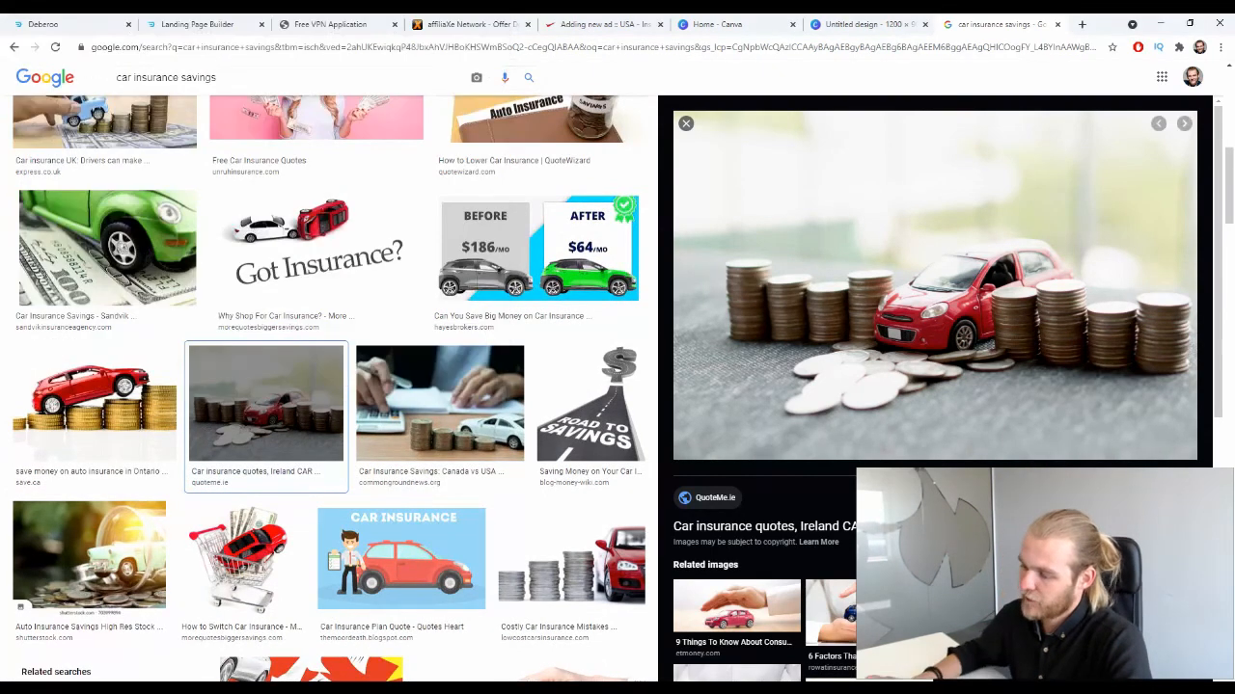
- Switch to the Canva design, upload the saved car photo and place it so that it fills the whole page
left_click(845, 19)
left_click_drag(78, 664, 267, 440)
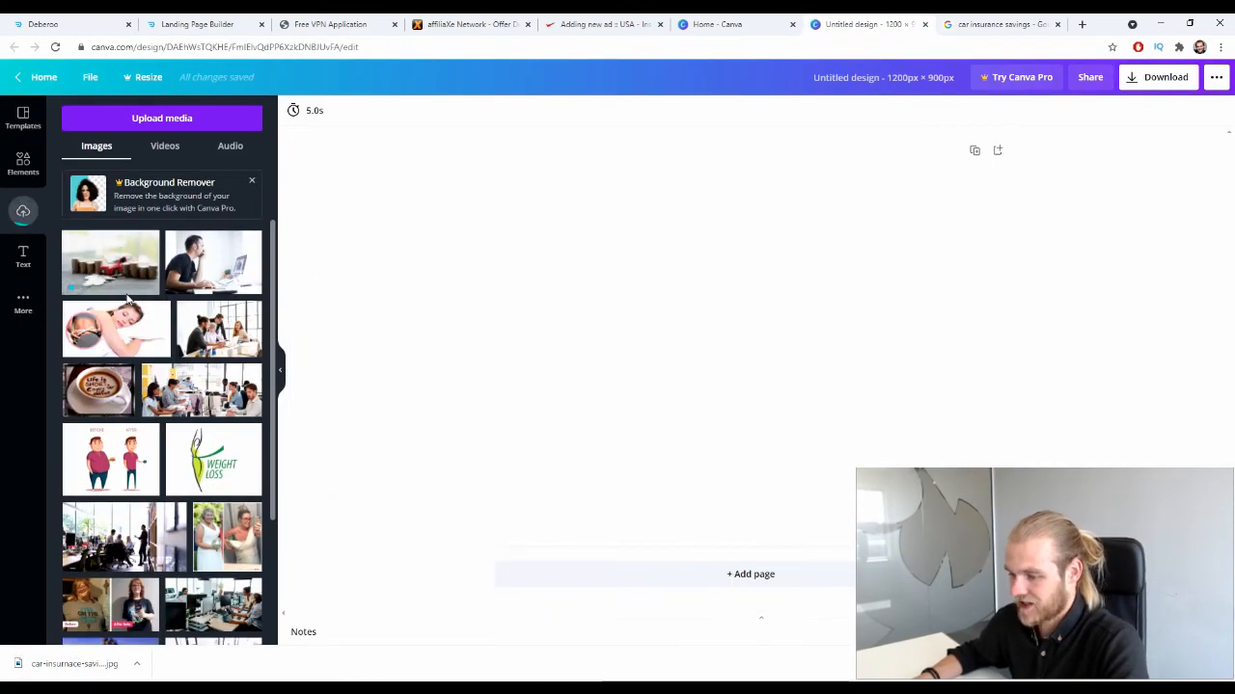
left_click_drag(108, 267, 543, 264)
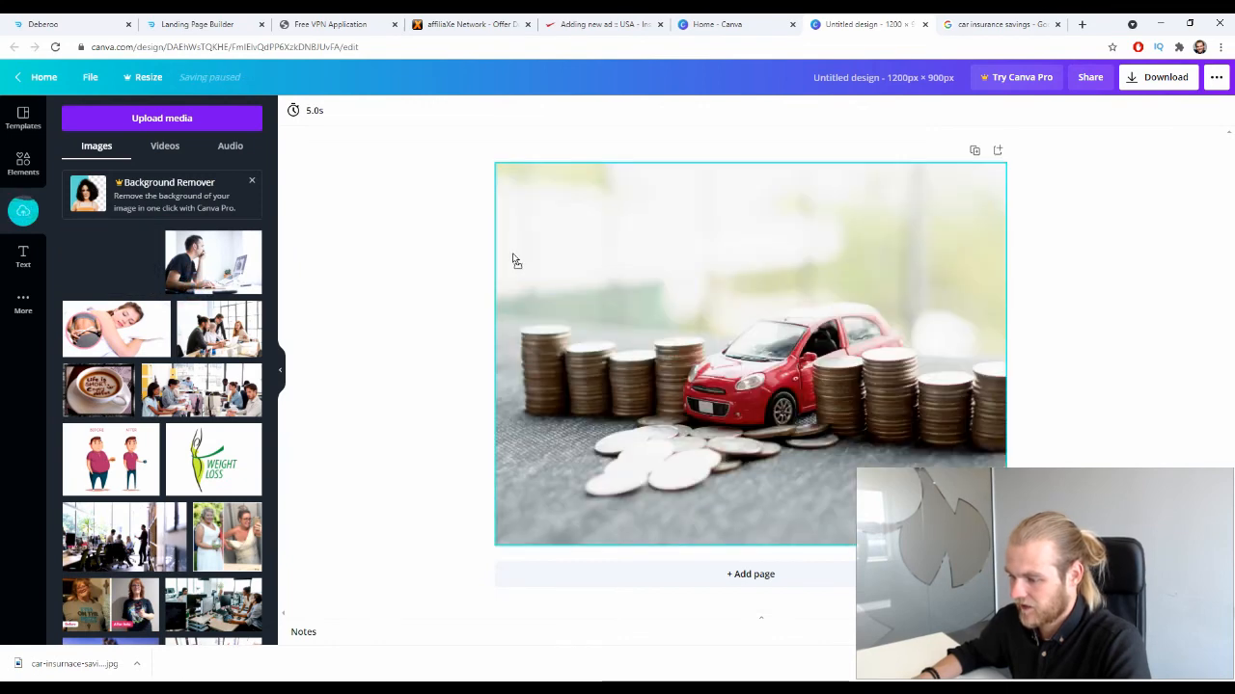
- Reposition the photo within its crop frame so the coin stacks on both sides of the car fit on the page
double_click(736, 286)
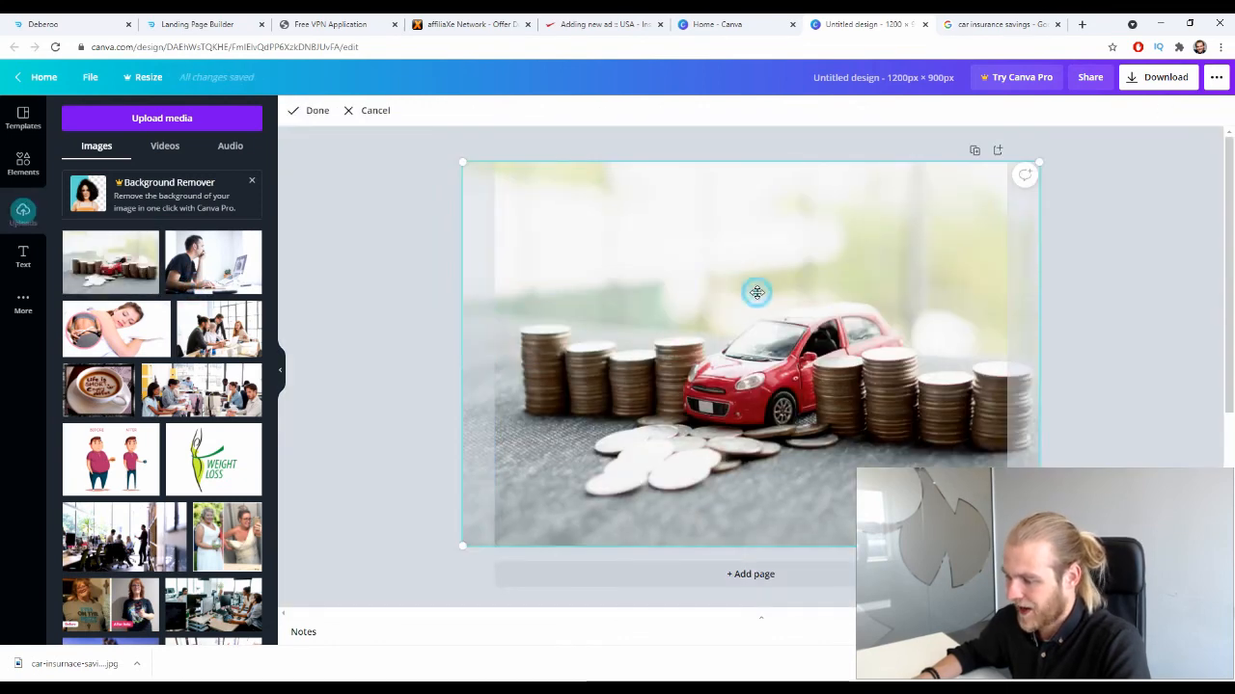
left_click_drag(749, 292, 727, 294)
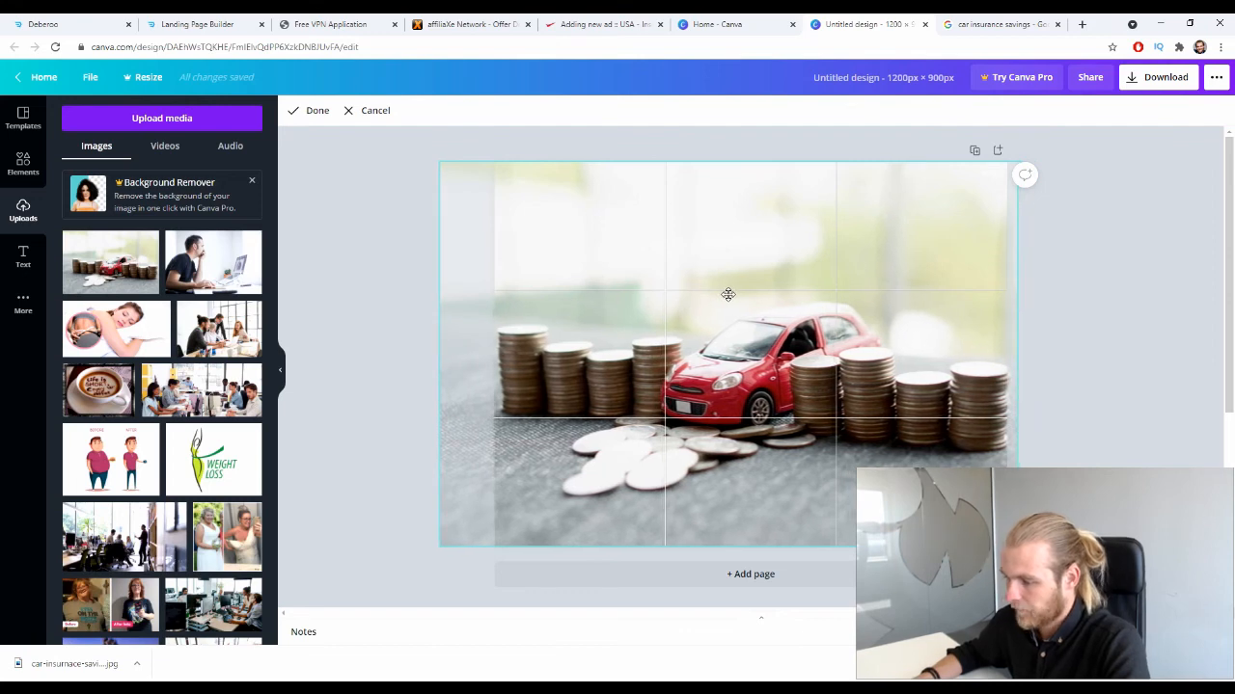
left_click(349, 310)
- Adjust the car photo to brightness -3, contrast 23 and saturation 100
left_click(653, 395)
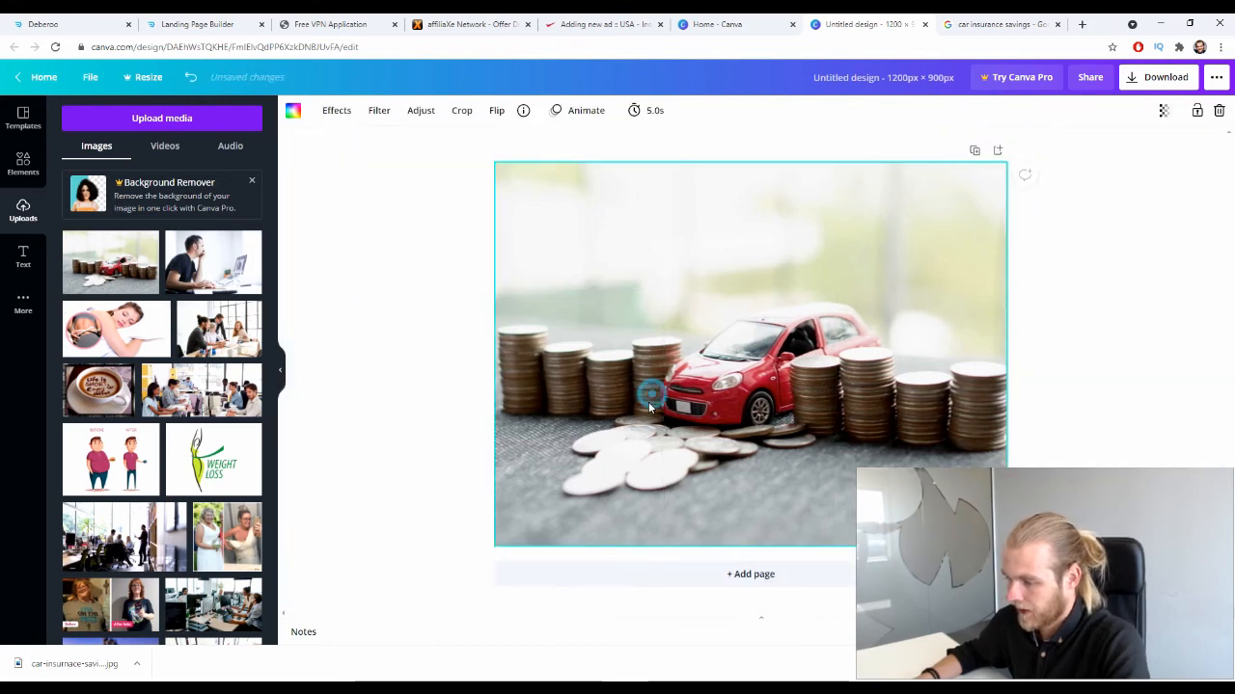
left_click(421, 112)
left_click(171, 141)
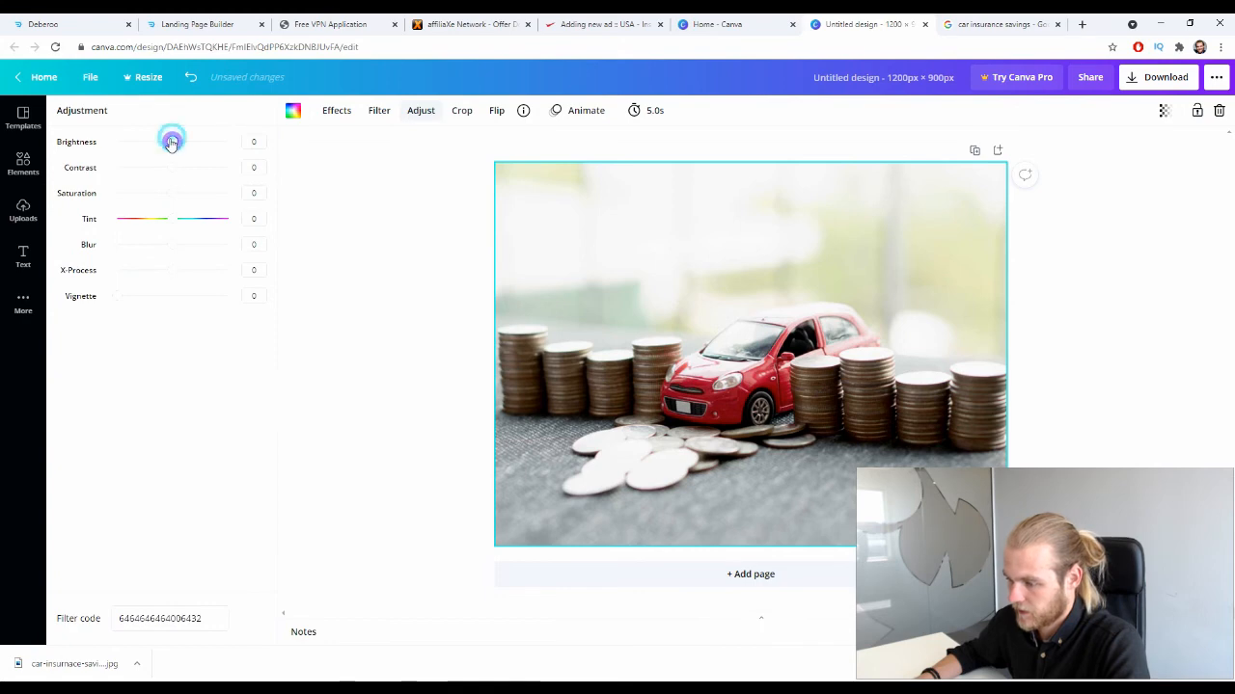
left_click_drag(171, 142, 241, 183)
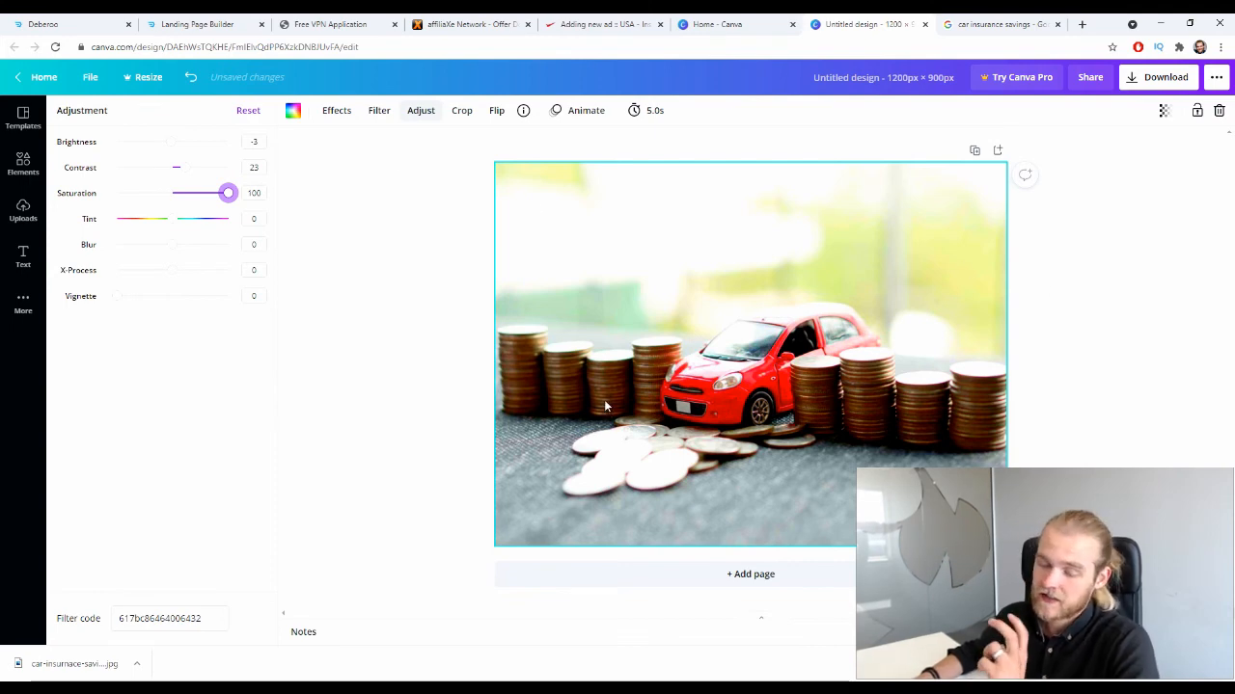
- Sharpen the photo with a blur of about -10 and increase its contrast further
left_click(174, 247)
left_click_drag(174, 249, 165, 249)
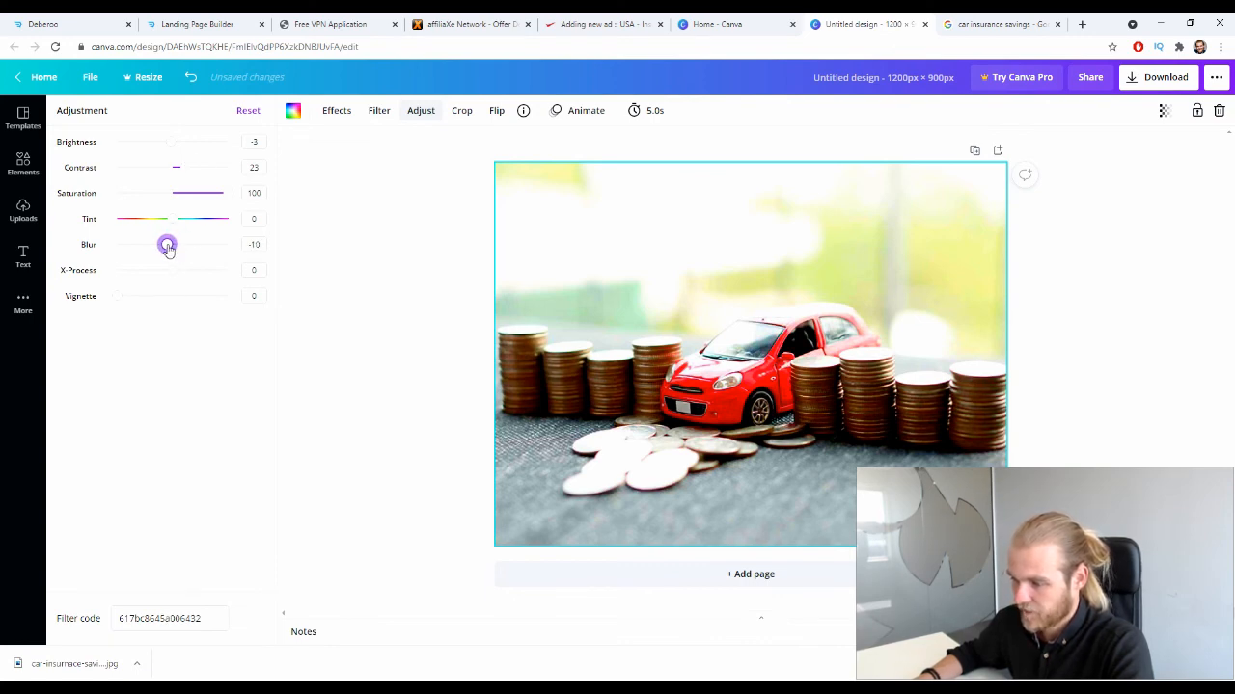
mouse_move(190, 167)
left_mouse_down()
mouse_move(197, 176)
mouse_move(166, 141)
mouse_move(200, 169)
left_mouse_up()
left_click(427, 272)
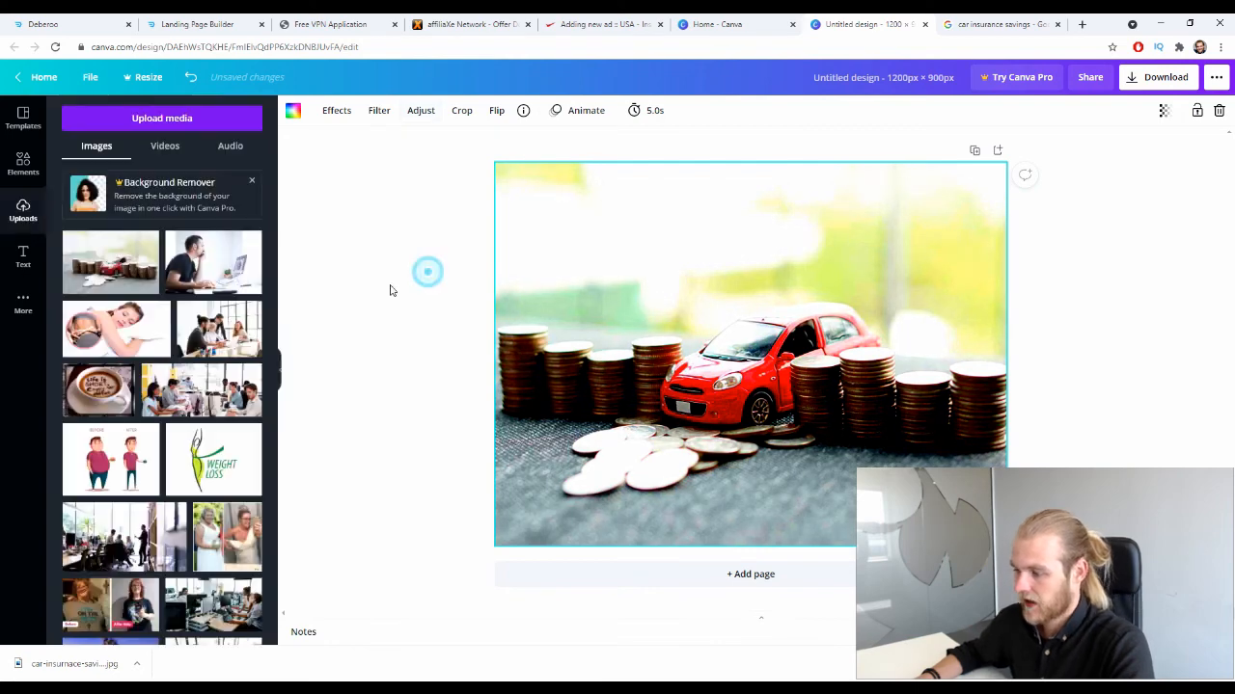
- Download the finished design as a PNG and switch back to the MGID ad form
left_click(1151, 82)
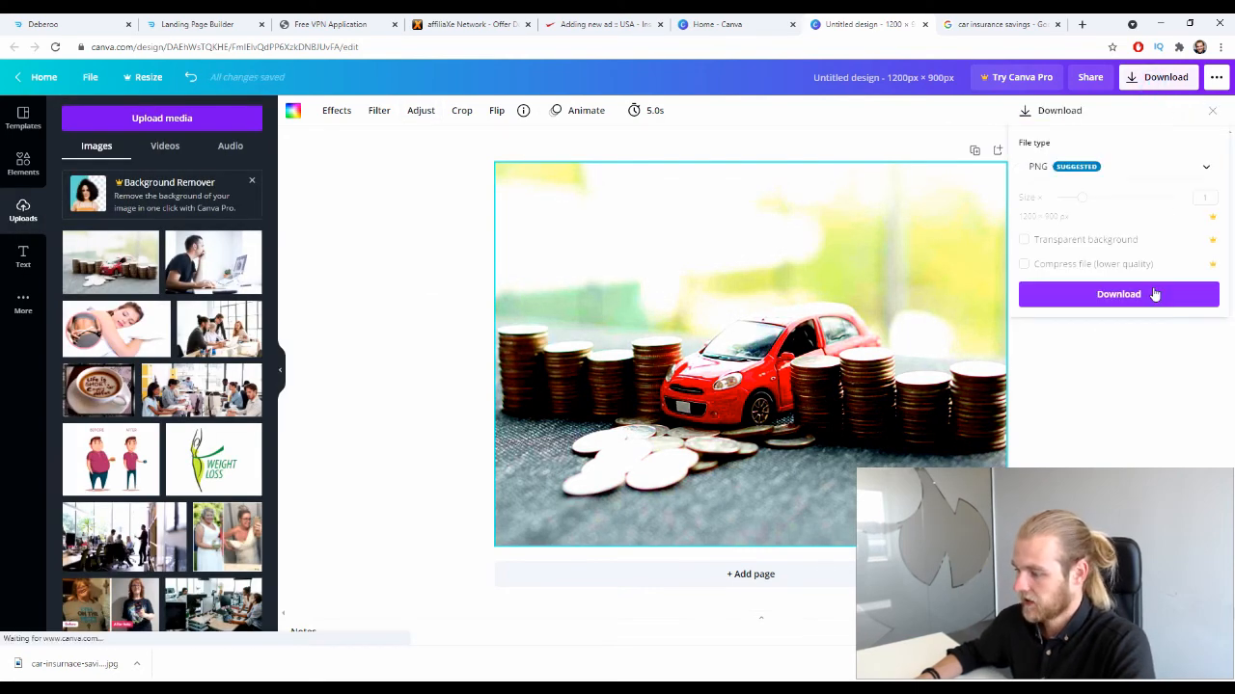
left_click(1153, 292)
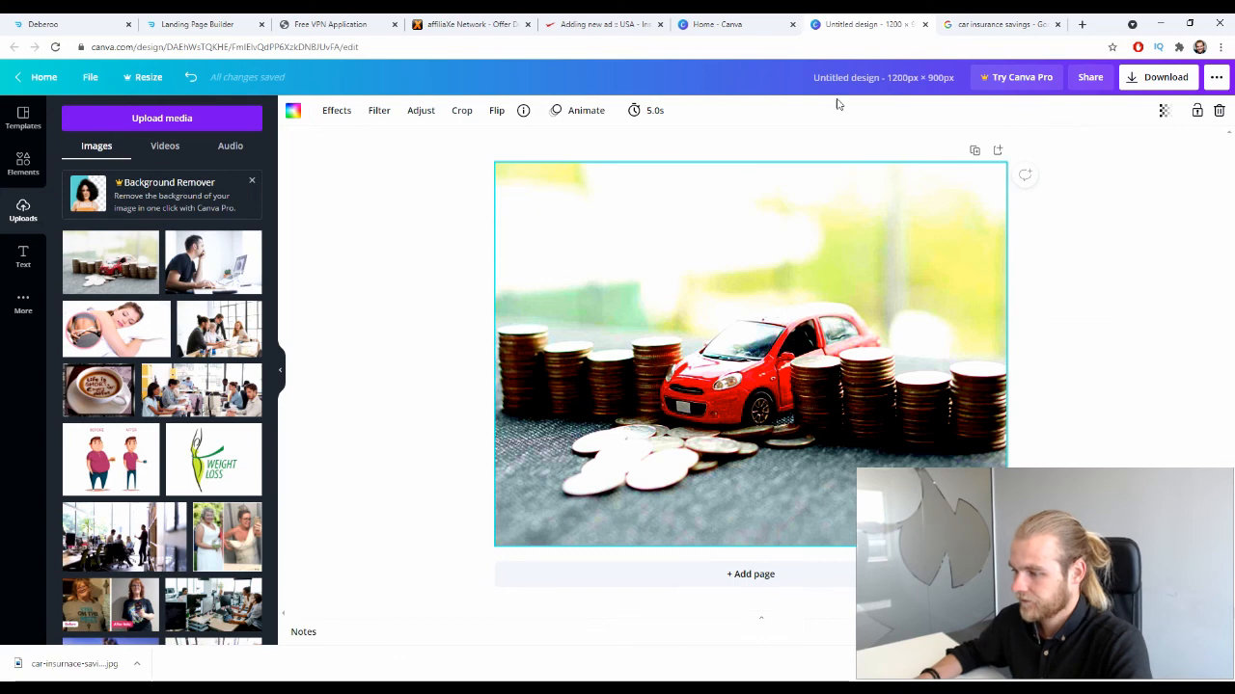
left_click(572, 23)
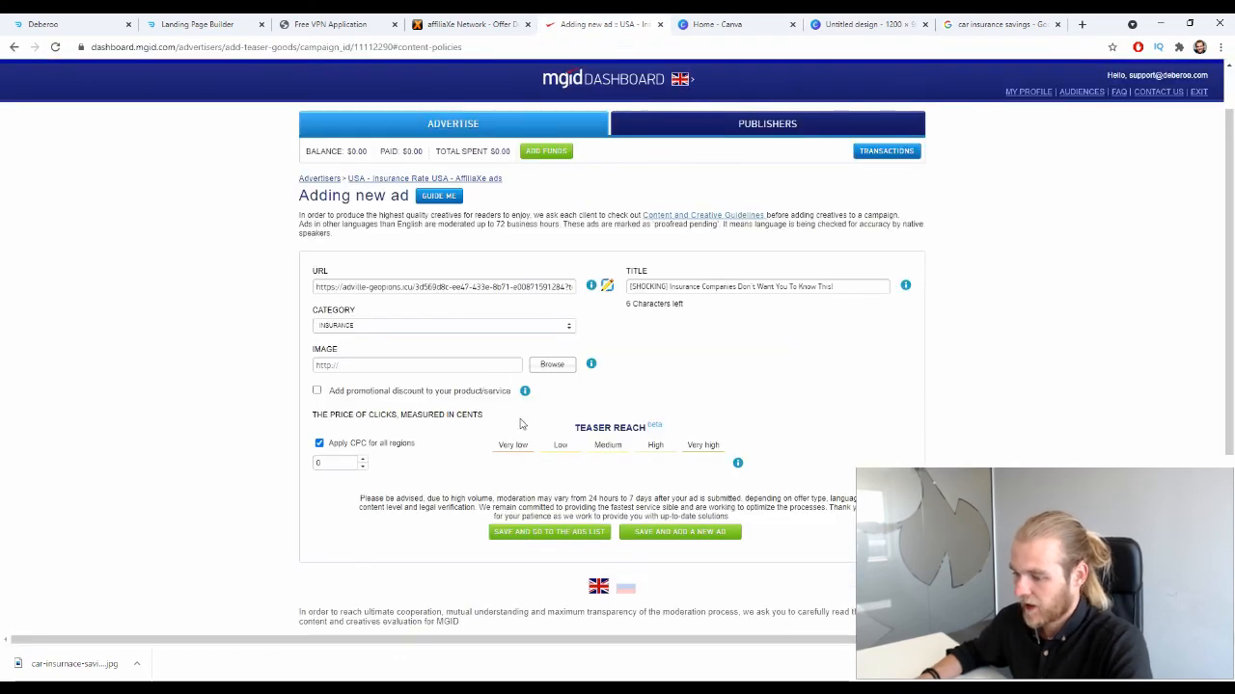
- Upload the image file "Untitled design (7)" from Downloads as the new ad's image
left_click(556, 373)
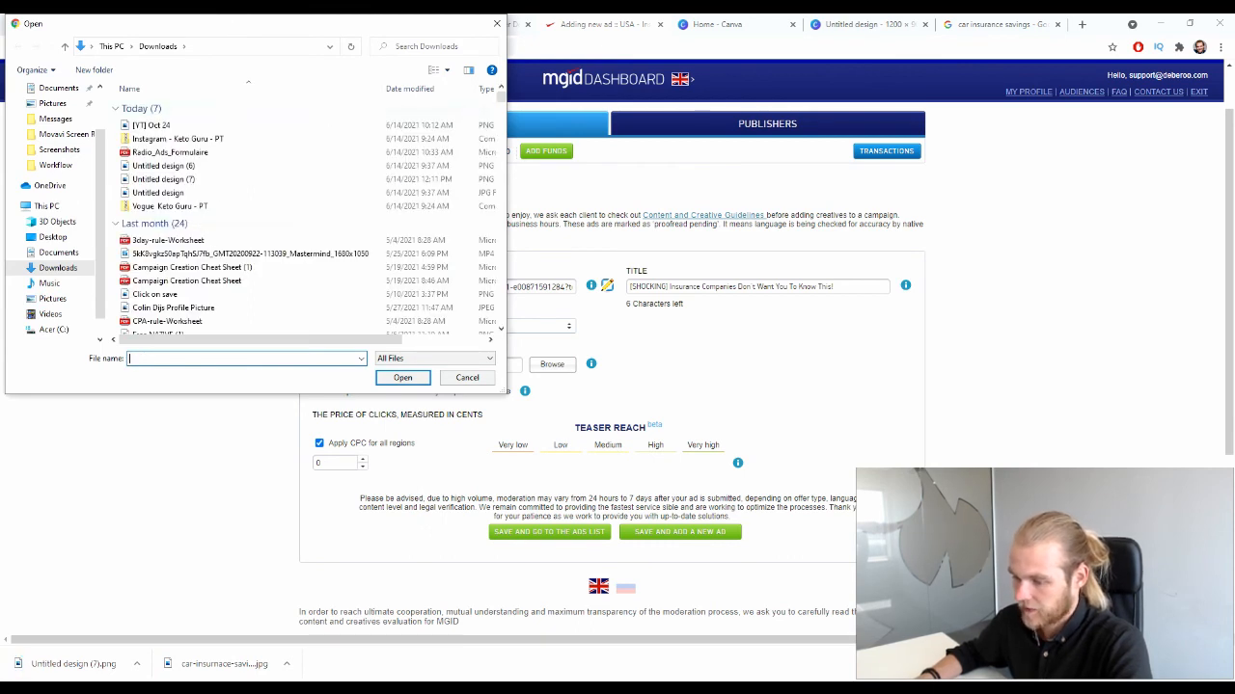
left_click(214, 179)
left_click(403, 377)
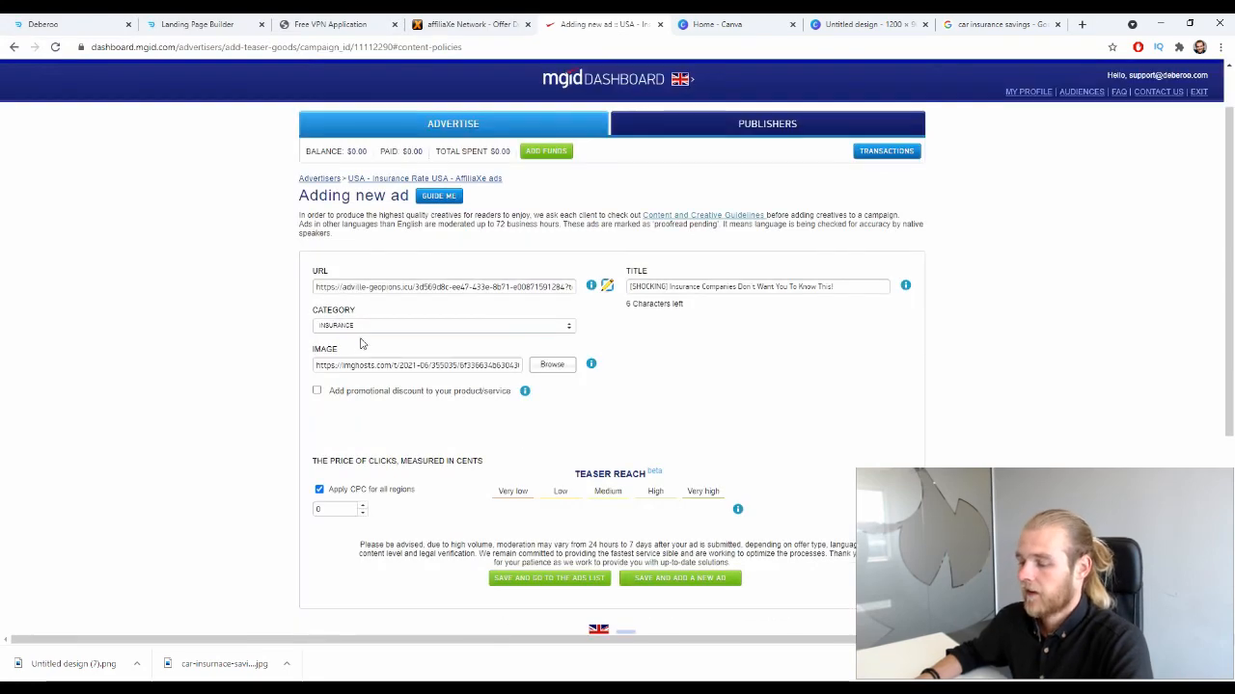
- Enlarge the rectangular image crop to the photo's full width and align it with the photo's lower edge
scroll(986, 297, "down", 5)
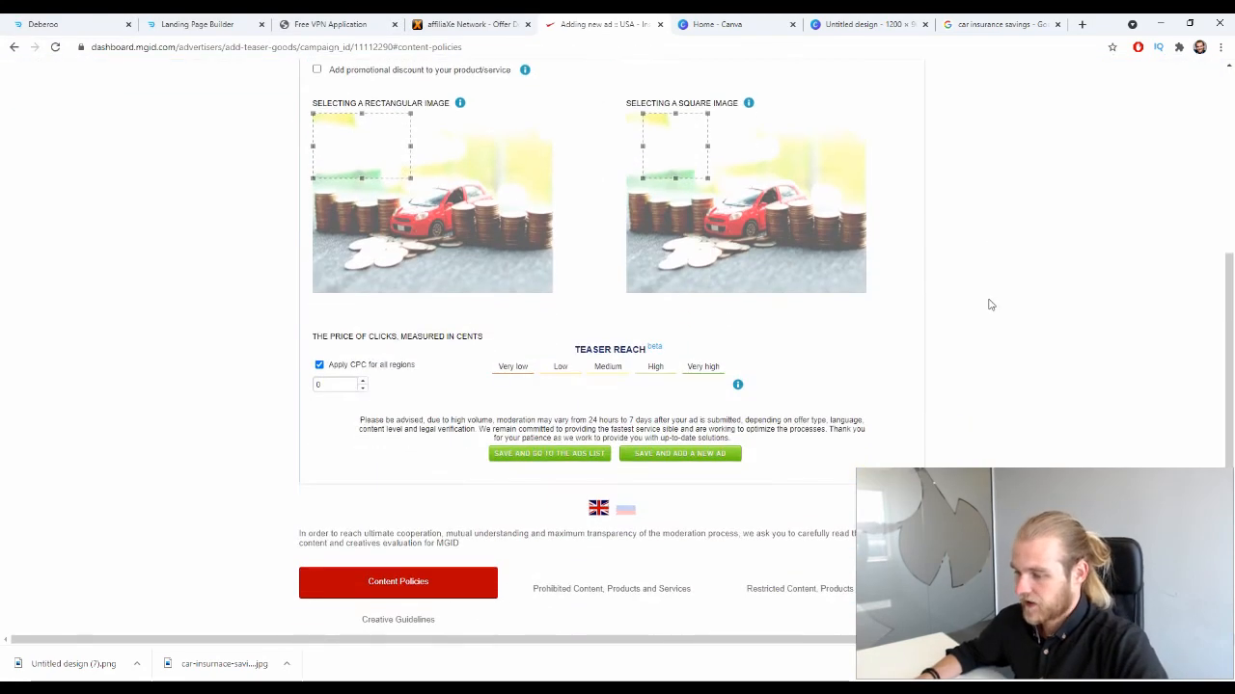
scroll(985, 301, "up", 2)
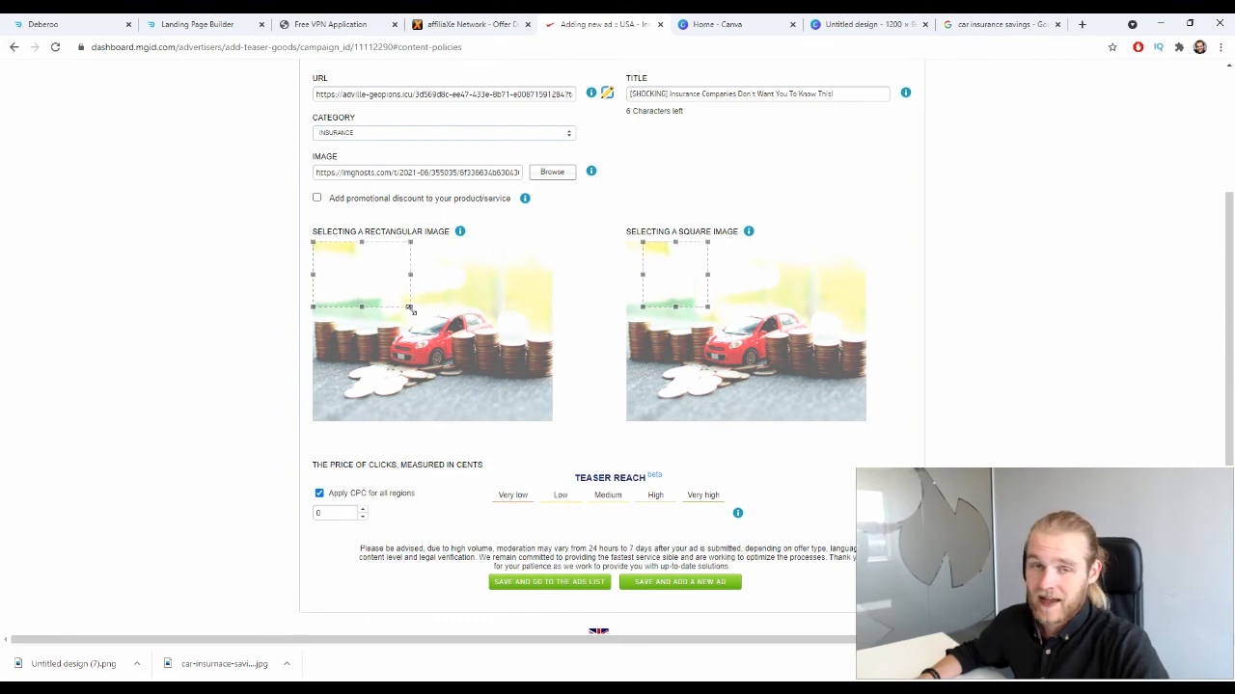
left_click_drag(409, 308, 552, 401)
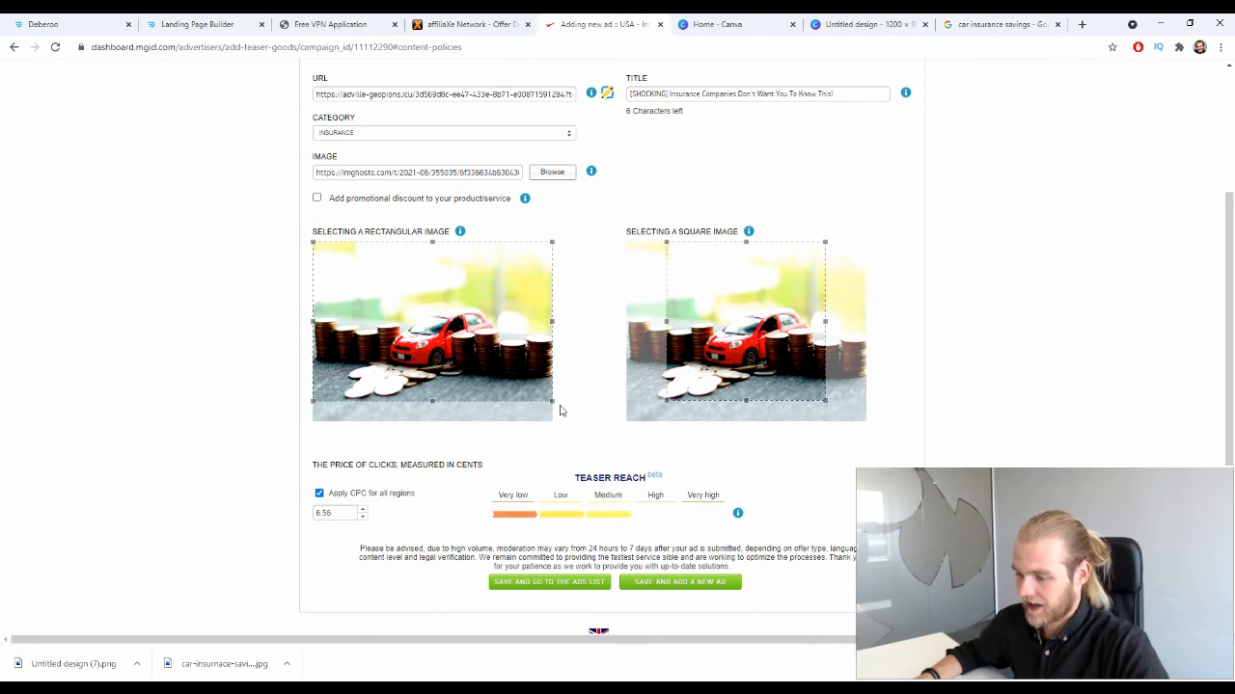
left_click_drag(469, 345, 471, 374)
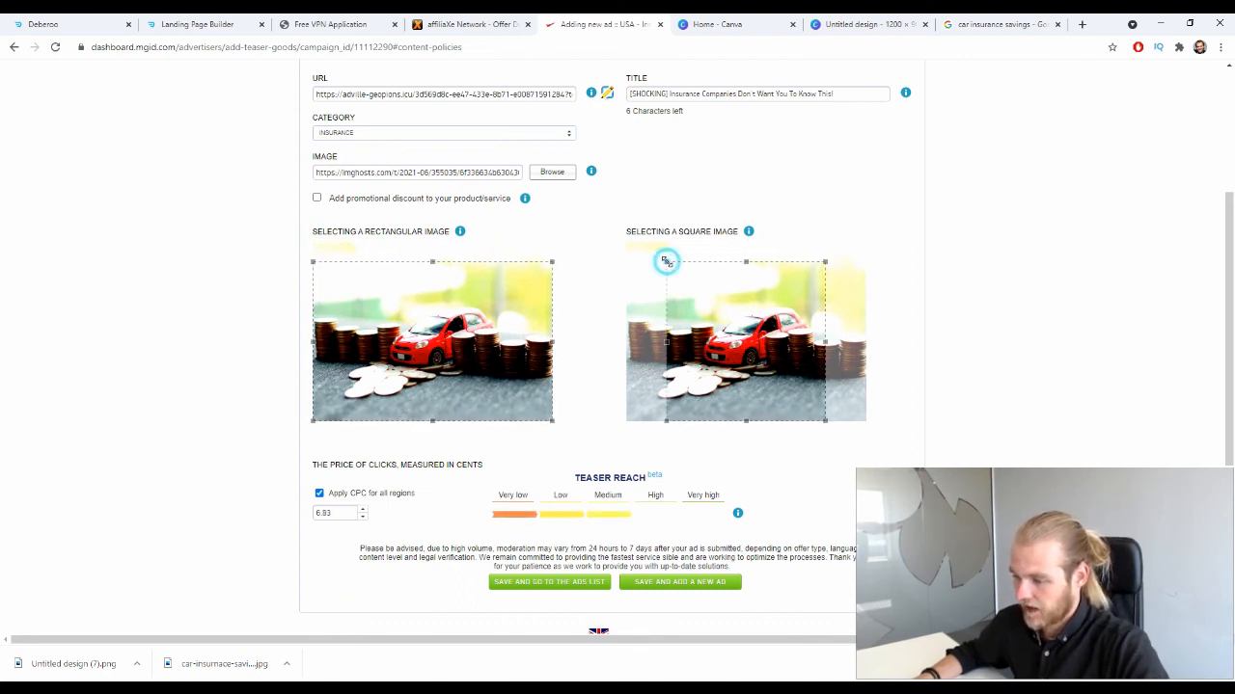
- Enlarge the square image crop to the photo's full height, framing the red car in its middle
left_click_drag(666, 260, 581, 212)
left_click_drag(773, 357, 784, 363)
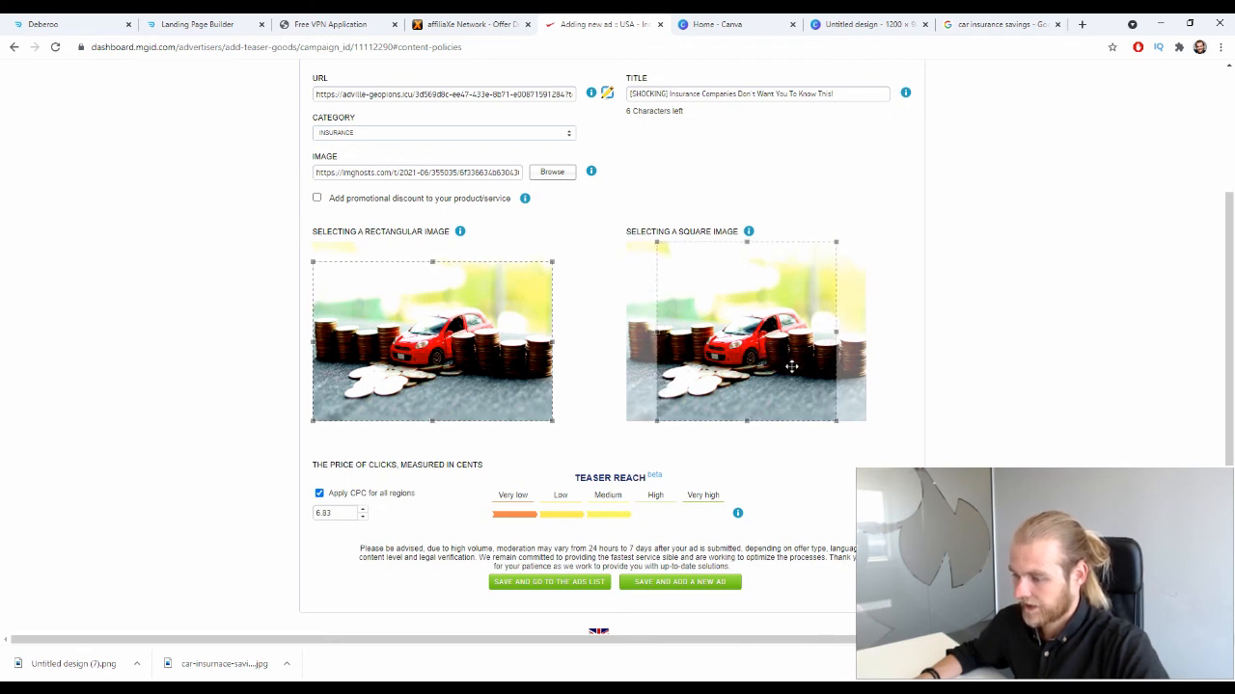
left_click(973, 385)
- Save the ad, go to the campaign's ads list and dismiss the confirmation message
scroll(973, 385, "down", 1)
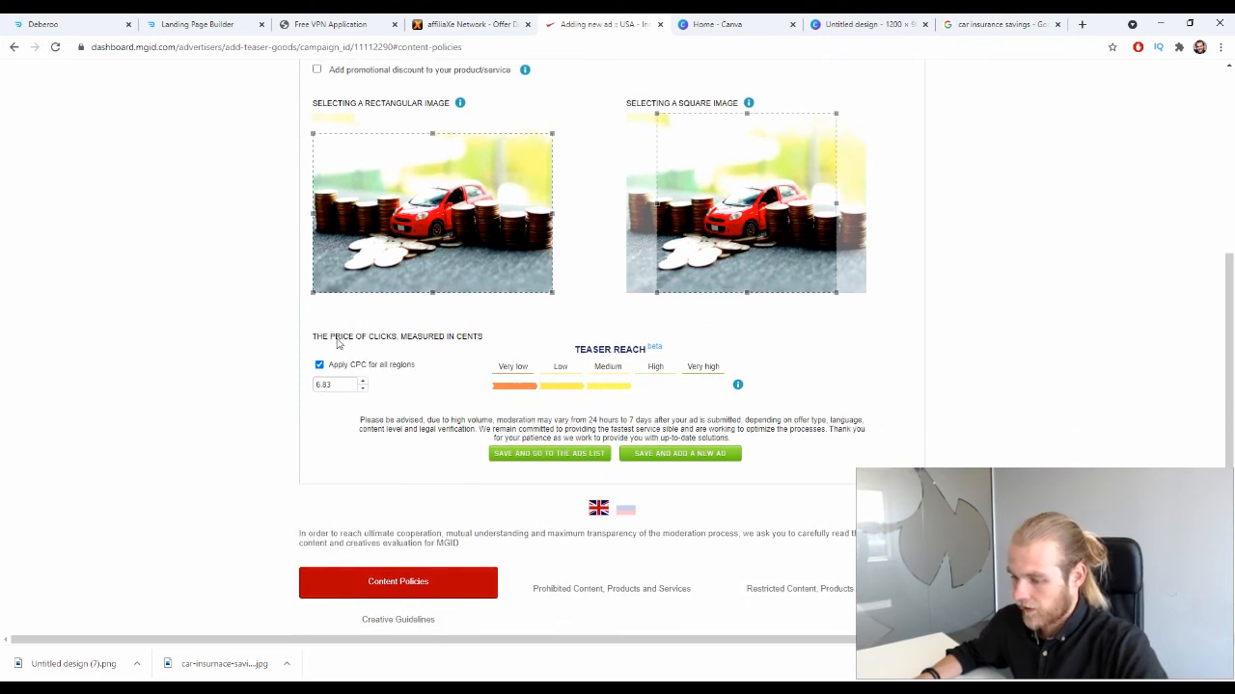
left_click_drag(342, 366, 412, 382)
left_click(250, 371)
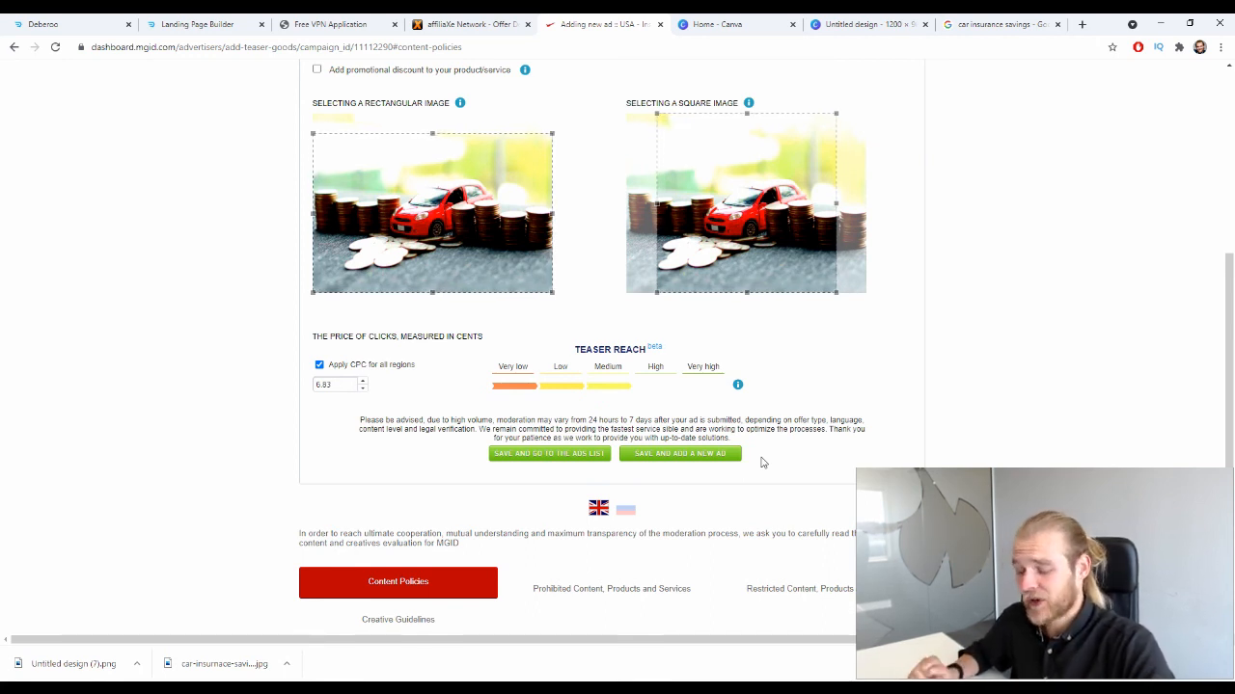
left_click(547, 455)
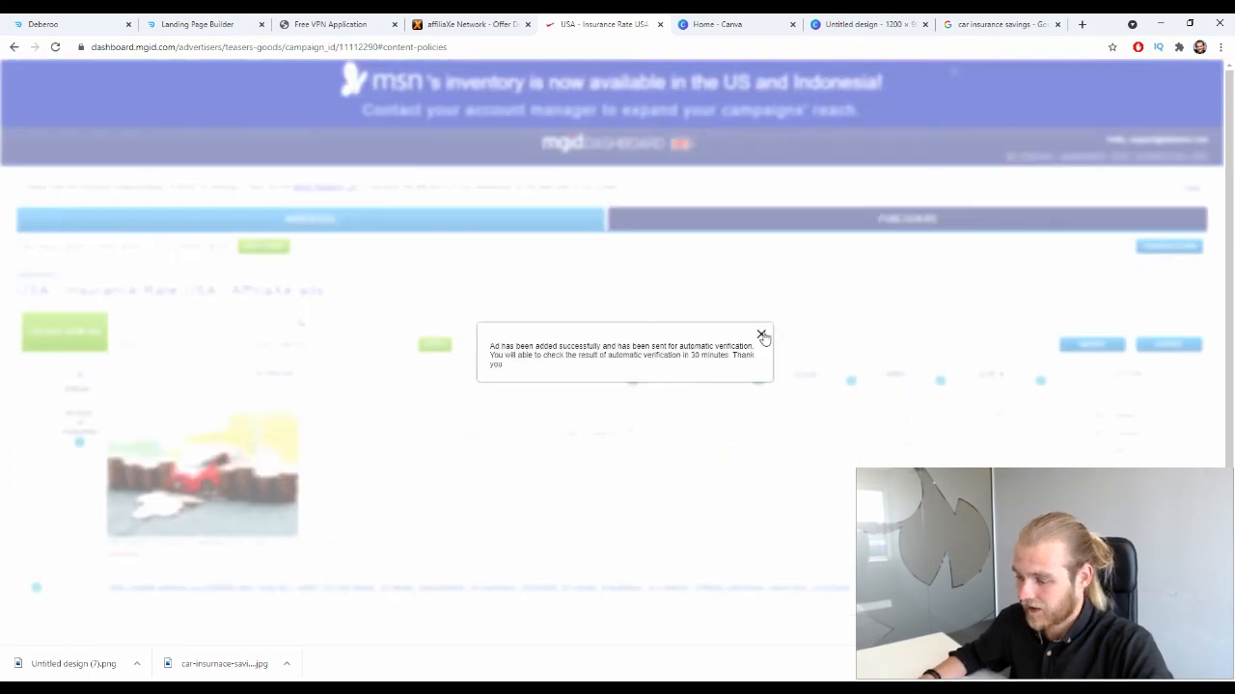
left_click(761, 335)
scroll(259, 189, "down", 1)
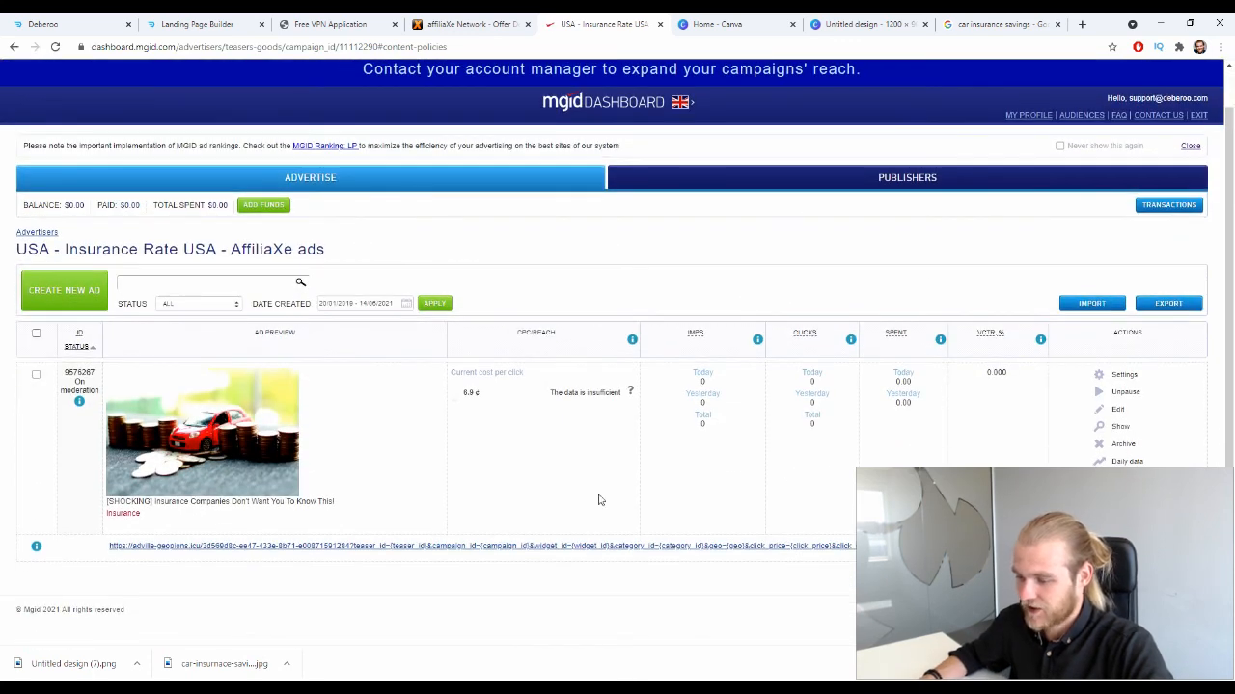